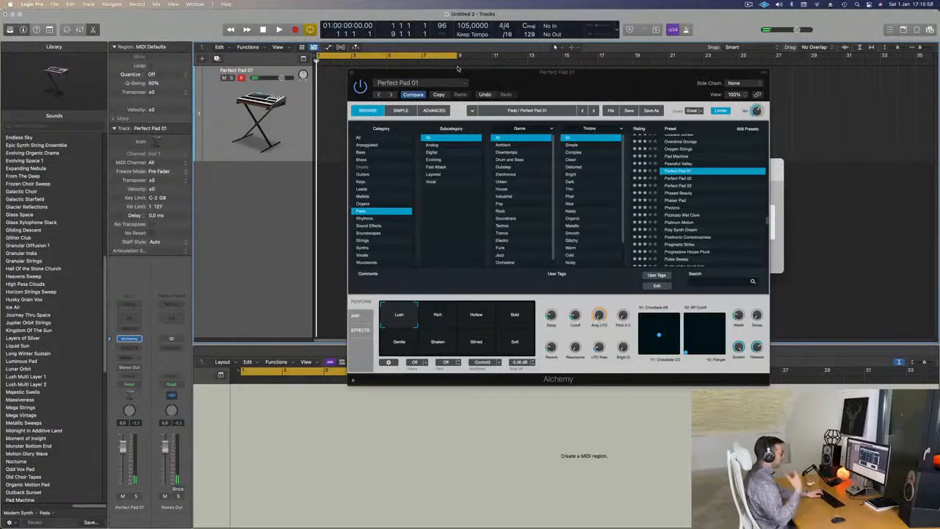
- Record an eight-bar MIDI part on the Perfect Pad 01 track from bar 1 and move the instrument window off the region
{"action": "key", "text": "r"}
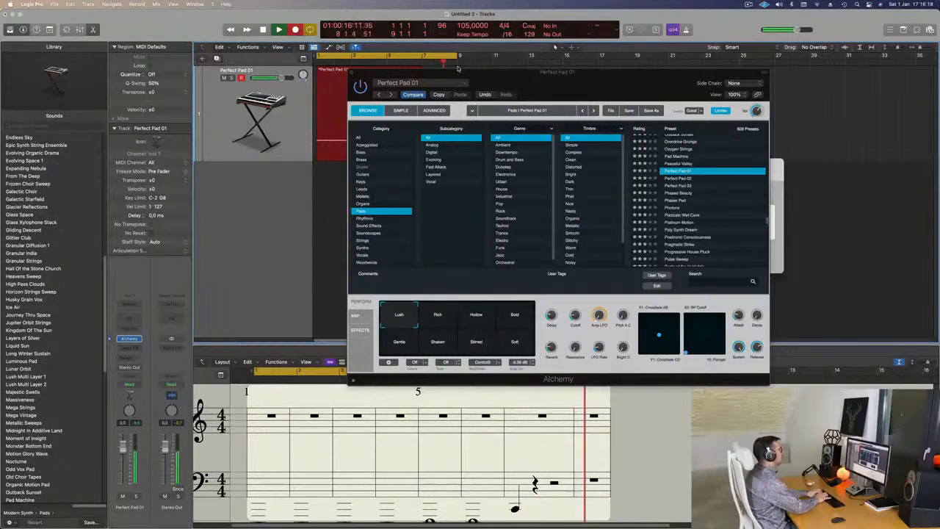
{"action": "key", "text": "space"}
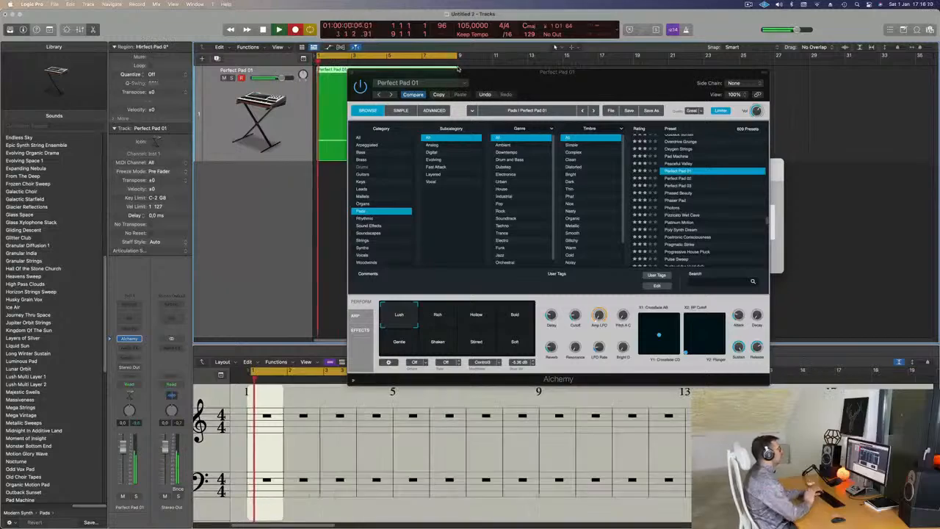
{"action": "left_click_drag", "start_coordinate": [463, 74], "coordinate": [722, 107]}
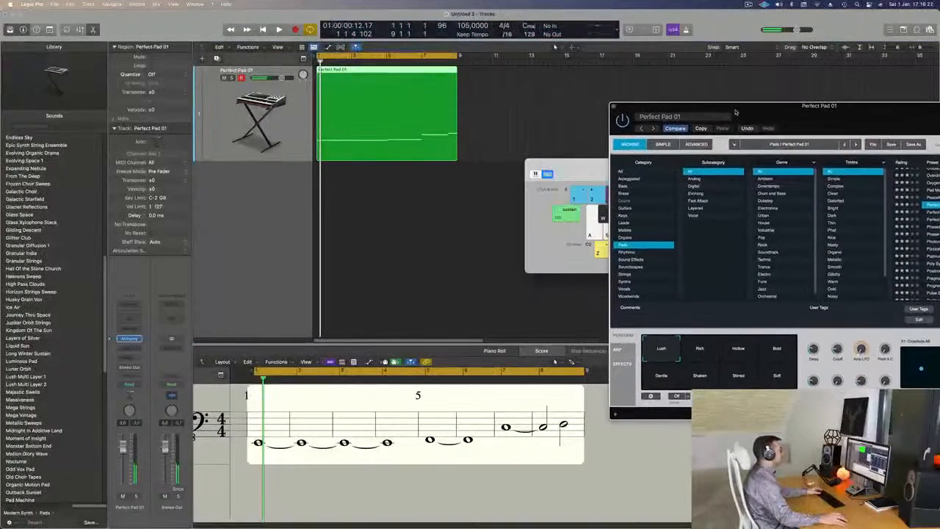
- Open the recorded region in the Piano Roll, select all its notes and play it back
{"action": "key", "text": "p"}
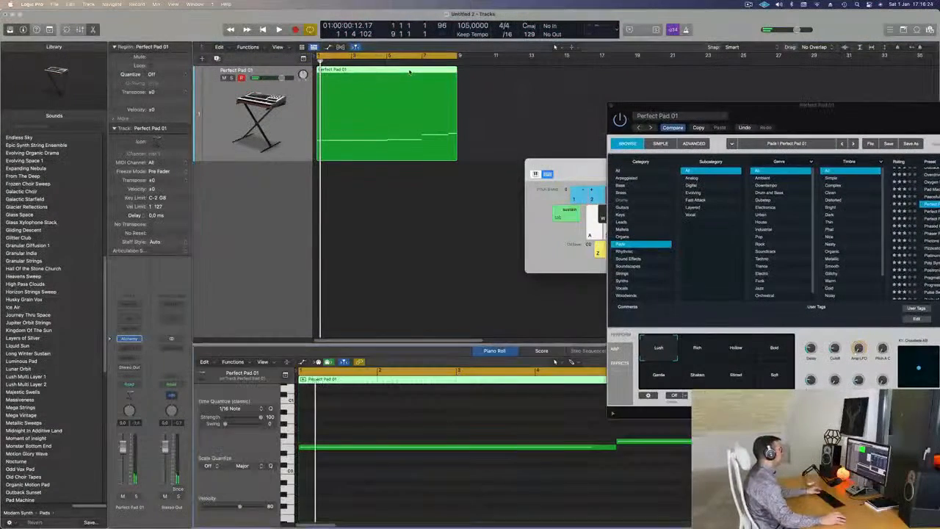
{"action": "key", "text": "super+Left"}
{"action": "key", "text": "super+a"}
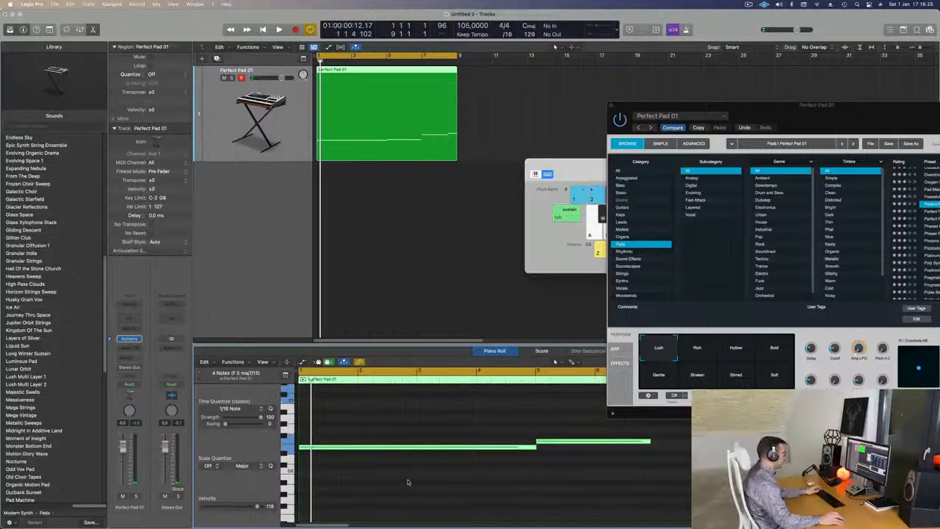
{"action": "key", "text": "super+Left"}
{"action": "key", "text": "super+Left"}
{"action": "key", "text": "space"}
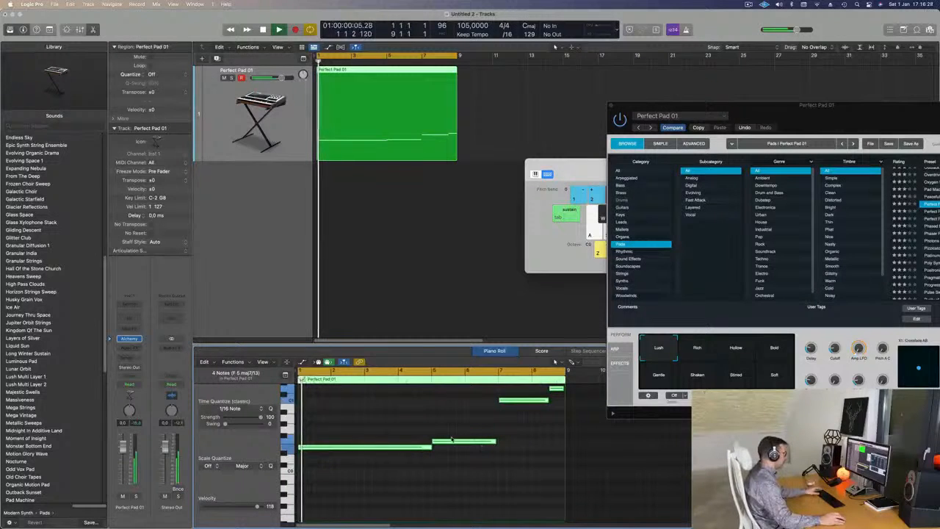
{"action": "key", "text": "super+Right"}
{"action": "key", "text": "super+Right"}
{"action": "key", "text": "super+Left"}
{"action": "scroll", "coordinate": [624, 472], "scroll_direction": "left", "scroll_amount": 1}
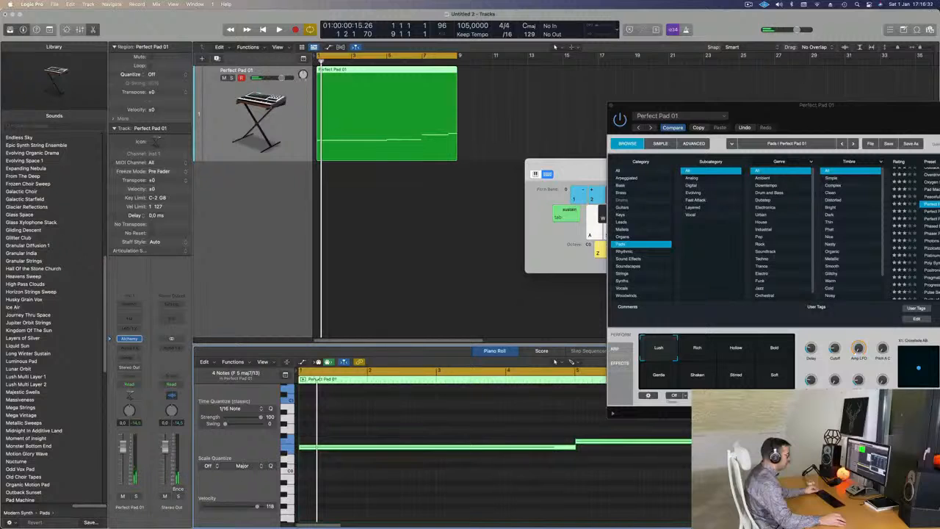
- Select only the second note, at bar 5, with the region playing, and move the Alchemy window clear of it
{"action": "key", "text": "super+shift+a"}
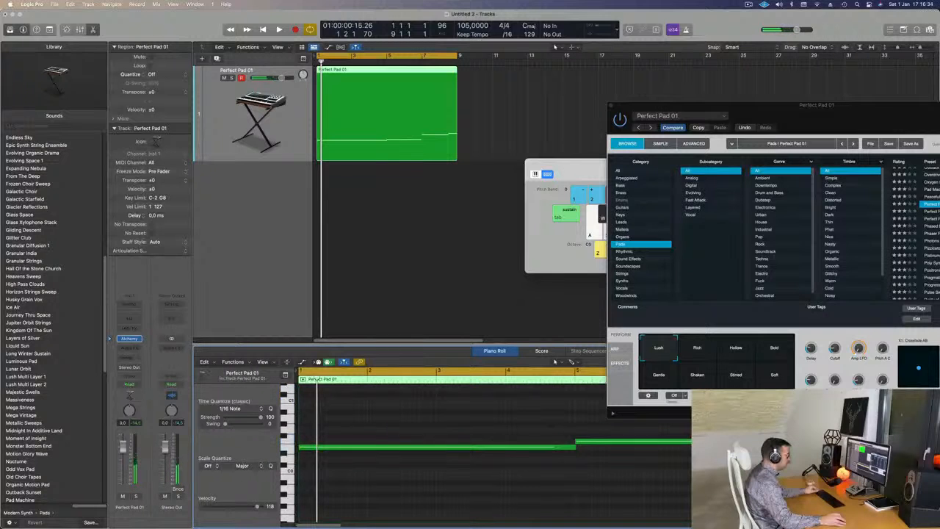
{"action": "key", "text": "Right"}
{"action": "key", "text": "space"}
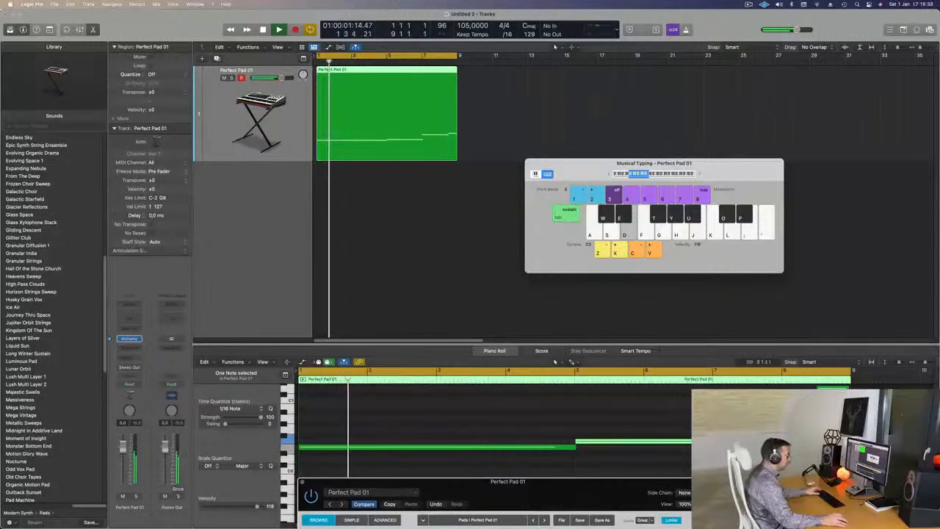
{"action": "scroll", "coordinate": [472, 250], "scroll_direction": "down", "scroll_amount": 2}
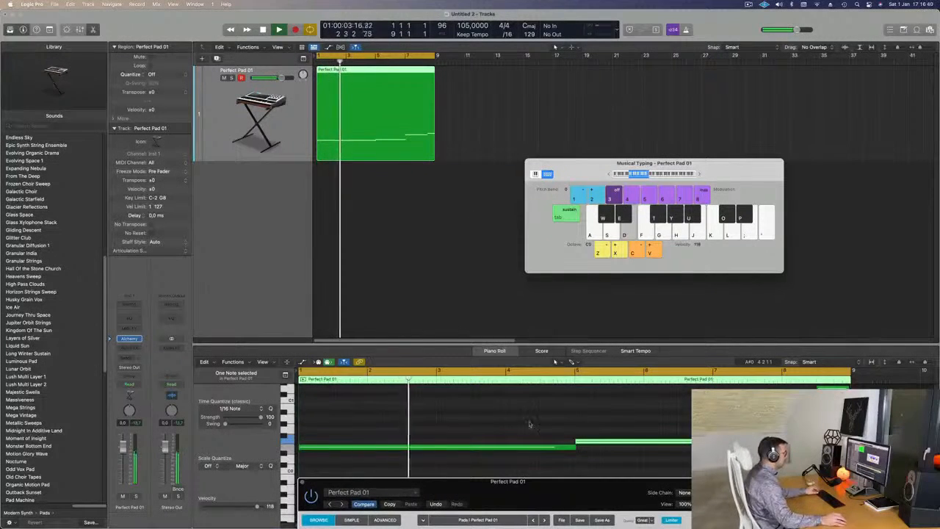
{"action": "left_click_drag", "start_coordinate": [522, 486], "coordinate": [293, 130]}
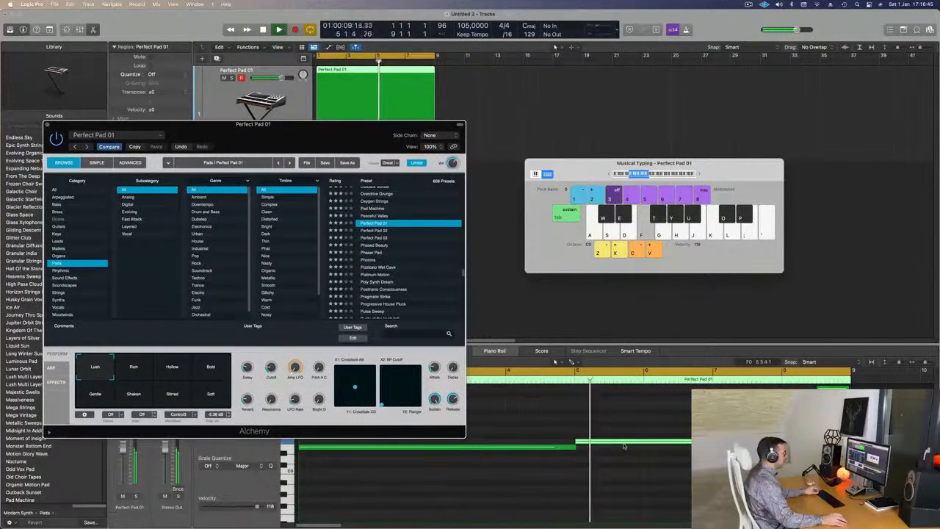
{"action": "key", "text": "Up"}
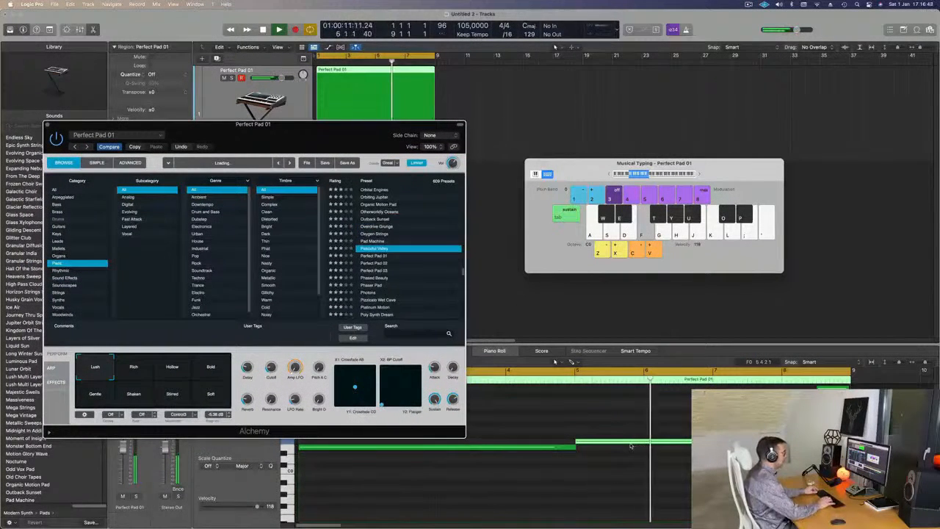
{"action": "key", "text": "Up"}
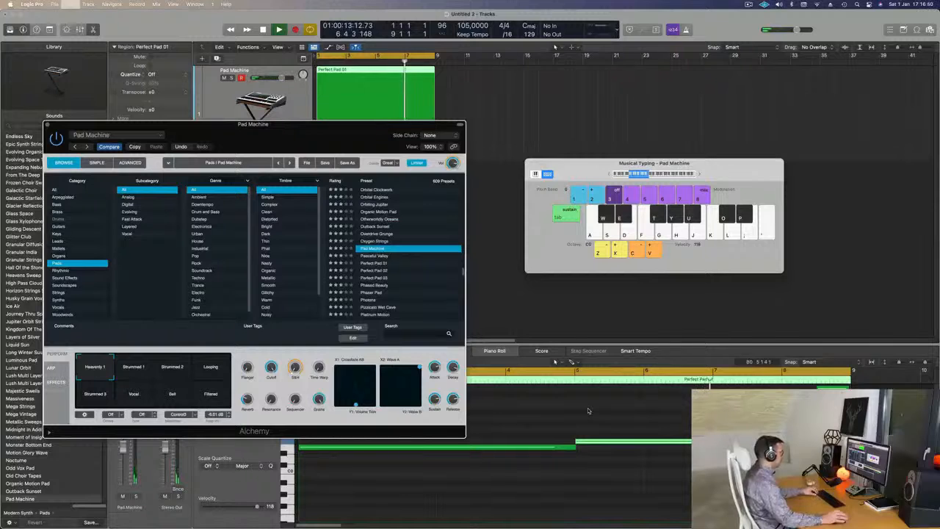
{"action": "key", "text": "k"}
{"action": "left_click", "coordinate": [374, 263]}
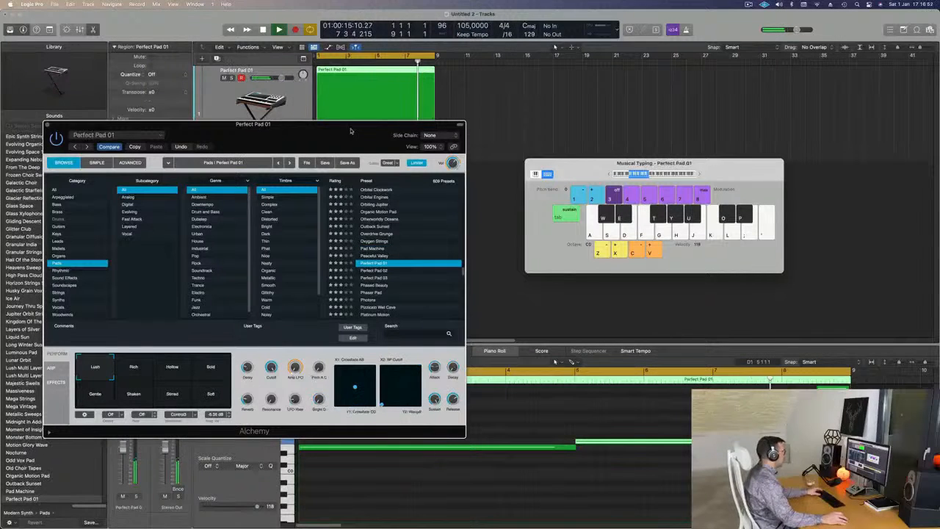
- Raise the second note, at bar 5, by two semitones and play the region through with the new pitch
{"action": "left_click_drag", "start_coordinate": [324, 138], "coordinate": [380, 127]}
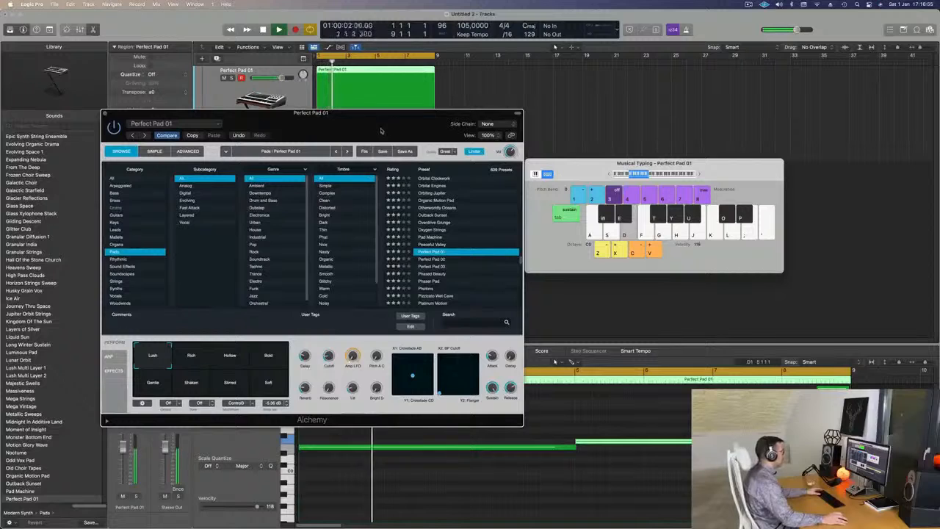
{"action": "left_click_drag", "start_coordinate": [381, 128], "coordinate": [213, 169]}
{"action": "key", "text": "space"}
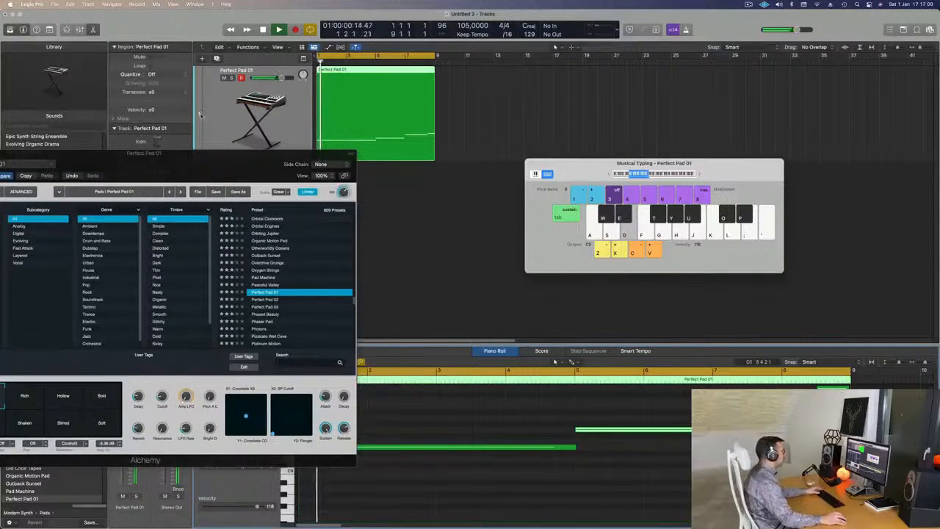
{"action": "left_click_drag", "start_coordinate": [255, 167], "coordinate": [422, 112]}
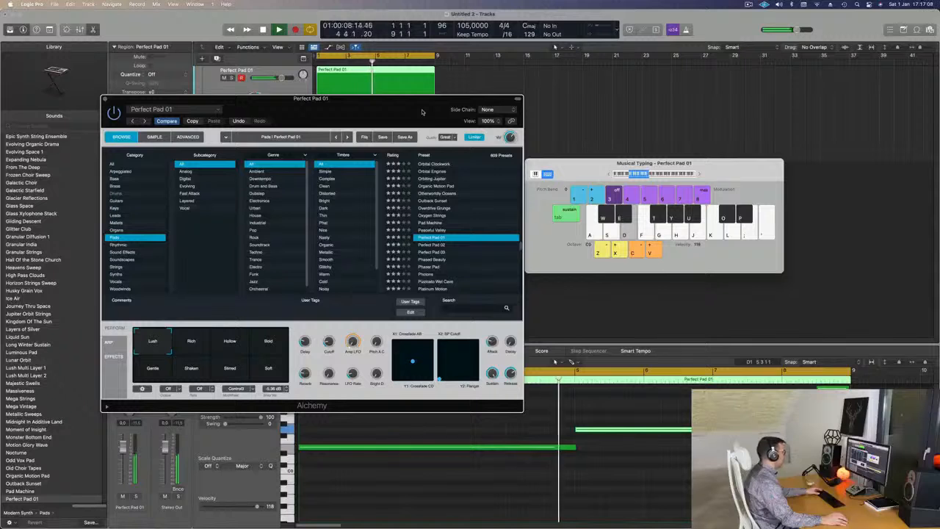
{"action": "left_click_drag", "start_coordinate": [422, 112], "coordinate": [499, 159]}
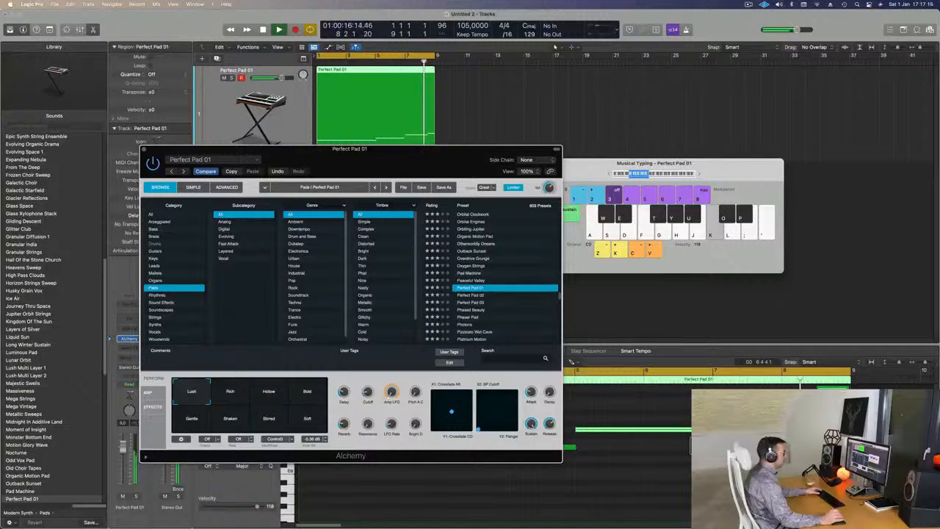
{"action": "key", "text": "l"}
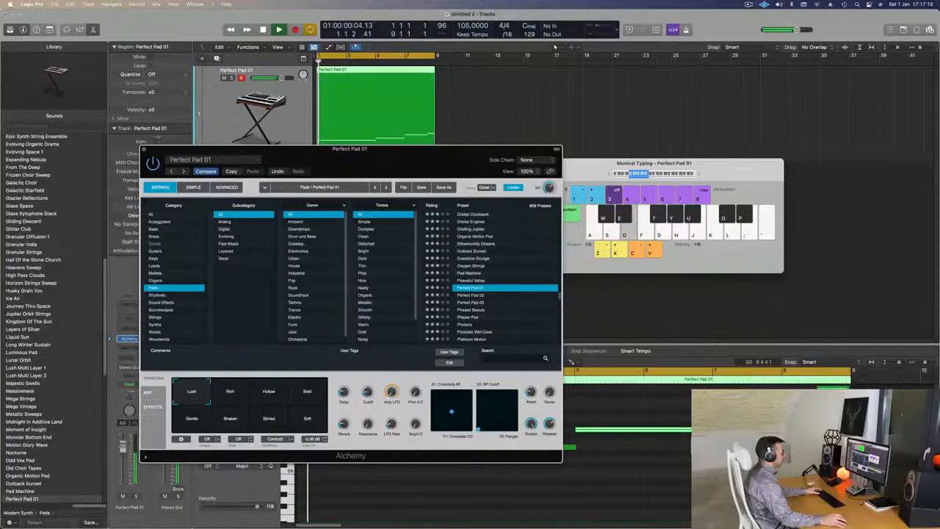
- Remove the short last note, extend the third note to the end of the region, and close the Alchemy window
{"action": "left_click", "coordinate": [713, 429]}
{"action": "key", "text": "space"}
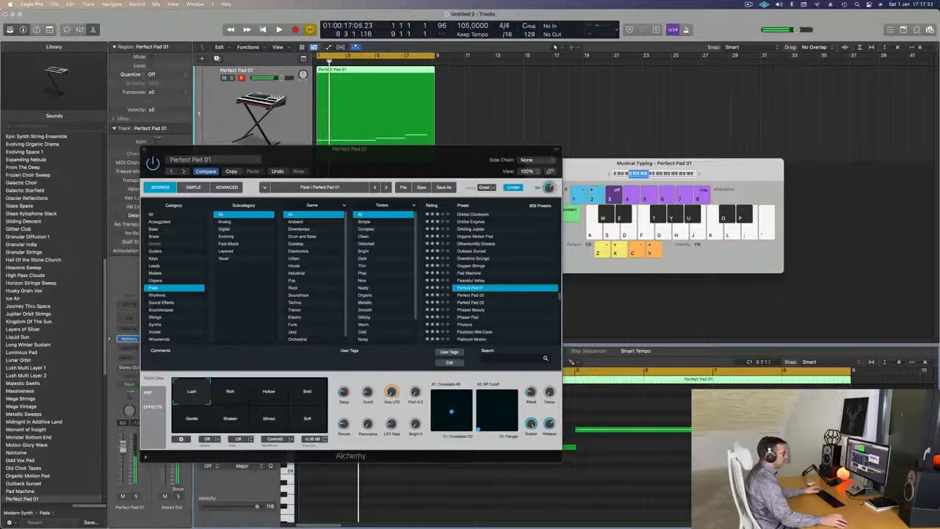
{"action": "left_click_drag", "start_coordinate": [419, 164], "coordinate": [599, 209]}
{"action": "key", "text": "space"}
{"action": "key", "text": "space"}
{"action": "key", "text": "space"}
{"action": "left_click_drag", "start_coordinate": [329, 198], "coordinate": [305, 190]}
{"action": "left_click", "coordinate": [300, 190]}
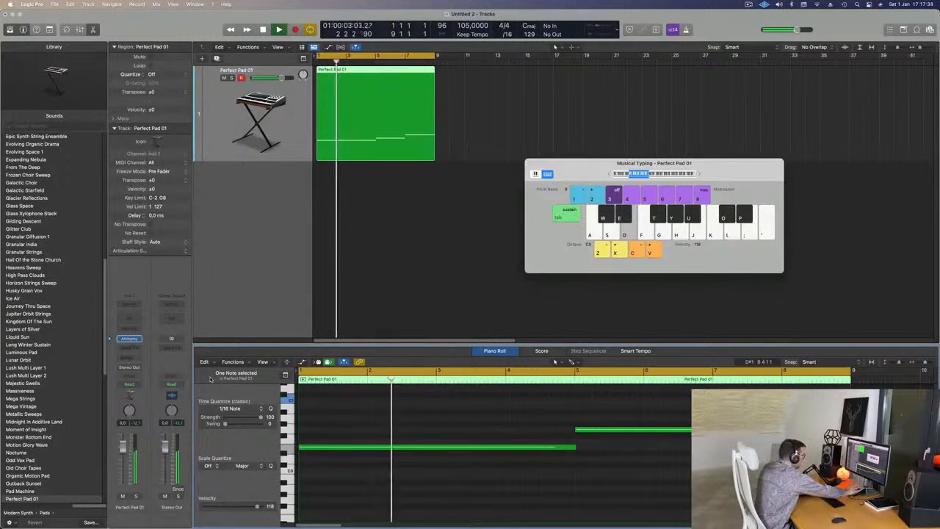
- Play the edited Perfect Pad 01 region again from bar 1 to check the line
{"action": "scroll", "coordinate": [386, 235], "scroll_direction": "down", "scroll_amount": 1}
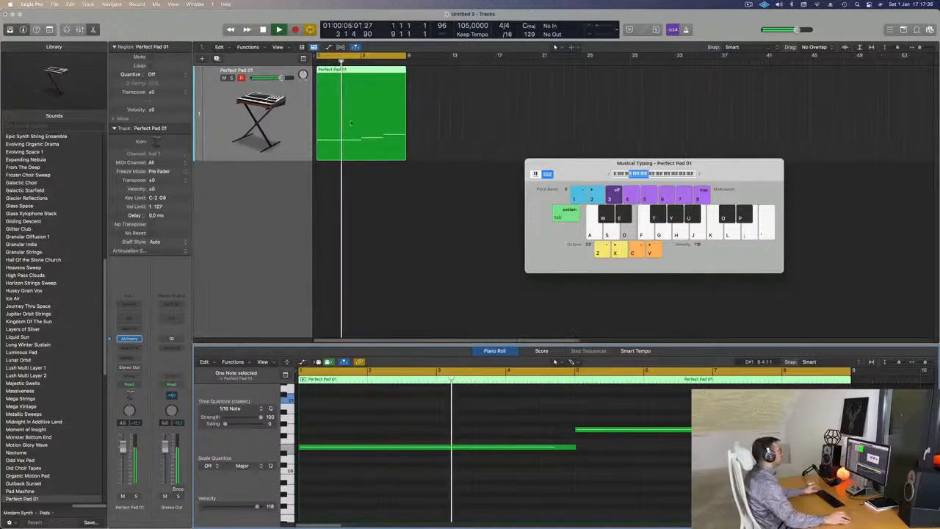
{"action": "key", "text": "space"}
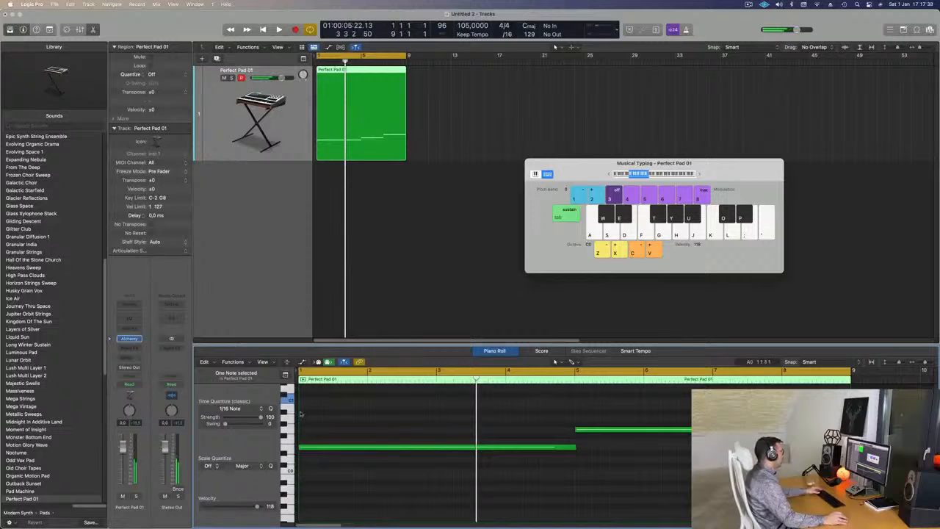
{"action": "key", "text": "Return"}
{"action": "key", "text": "space"}
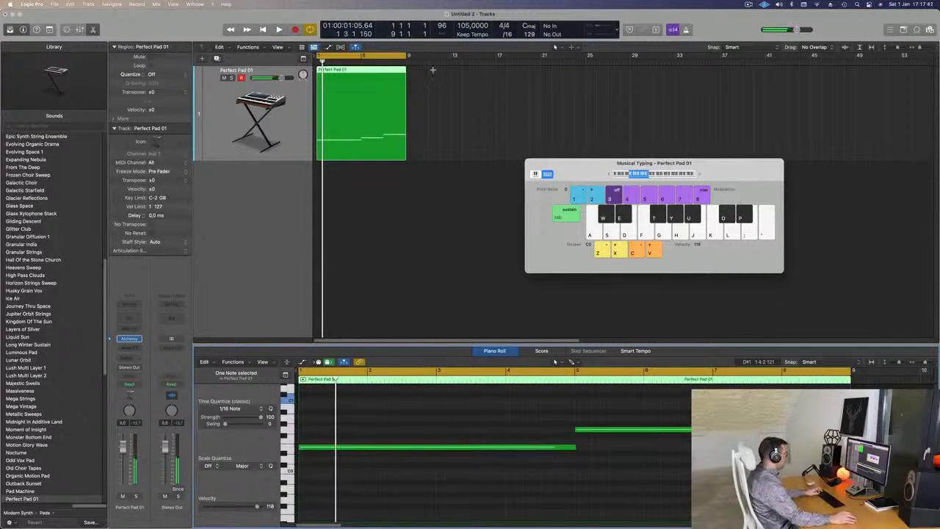
- Extend the cycle range to bar 33 and repeat the Perfect Pad 01 region three times to fill it
{"action": "left_click_drag", "start_coordinate": [407, 55], "coordinate": [676, 80]}
{"action": "key", "text": "super+r"}
{"action": "key", "text": "super+r"}
{"action": "key", "text": "super+r"}
- Play the repeated regions from the start and reopen the track's Alchemy instrument, placing its window below the regions
{"action": "key", "text": "space"}
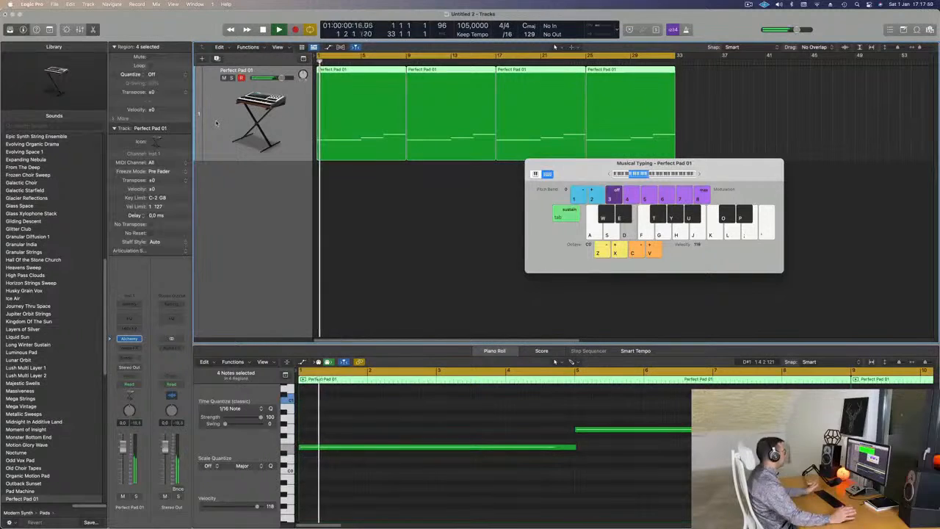
{"action": "key", "text": "space"}
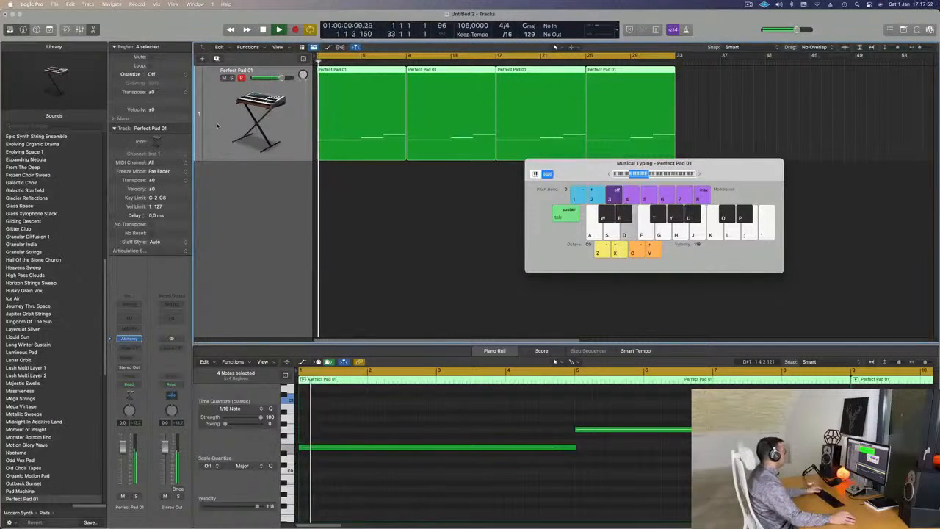
{"action": "left_click", "coordinate": [129, 339]}
{"action": "key", "text": "space"}
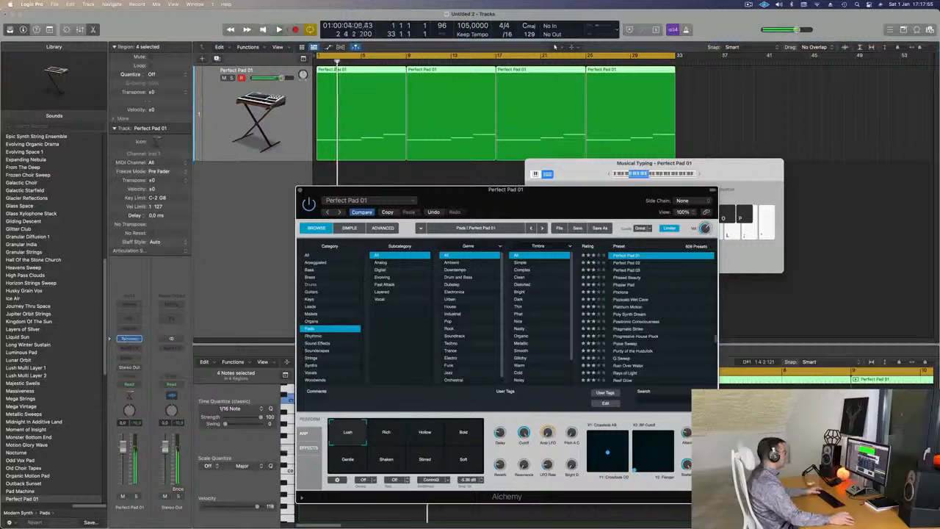
{"action": "left_click_drag", "start_coordinate": [545, 201], "coordinate": [620, 185]}
{"action": "key", "text": "space"}
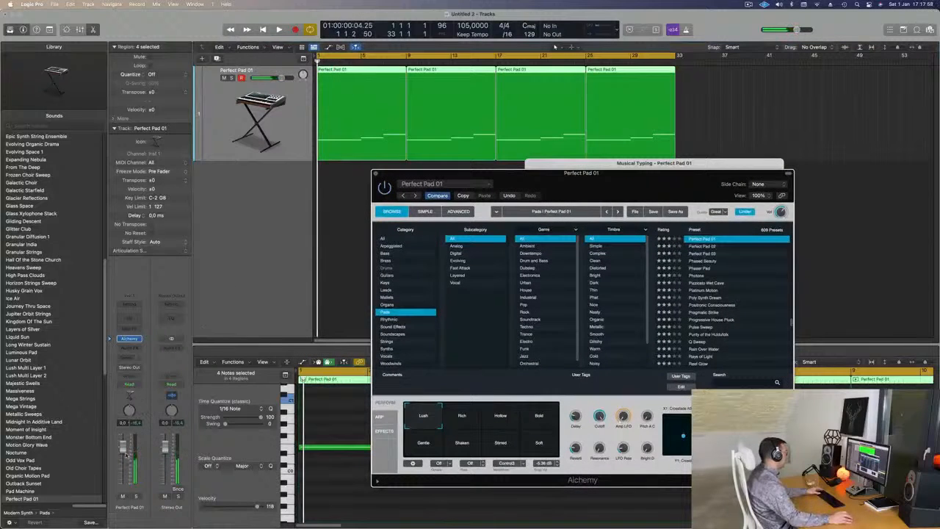
- Set the track's automation mode to Touch, record a quick dip of Alchemy's Cutoff from 100% at bar 1, and close the instrument window
{"action": "left_click", "coordinate": [129, 384]}
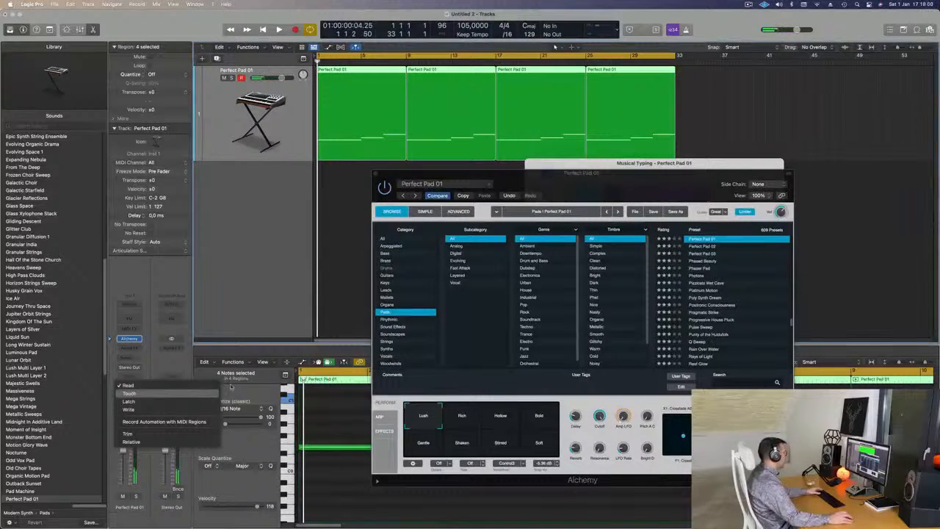
{"action": "left_click", "coordinate": [181, 395]}
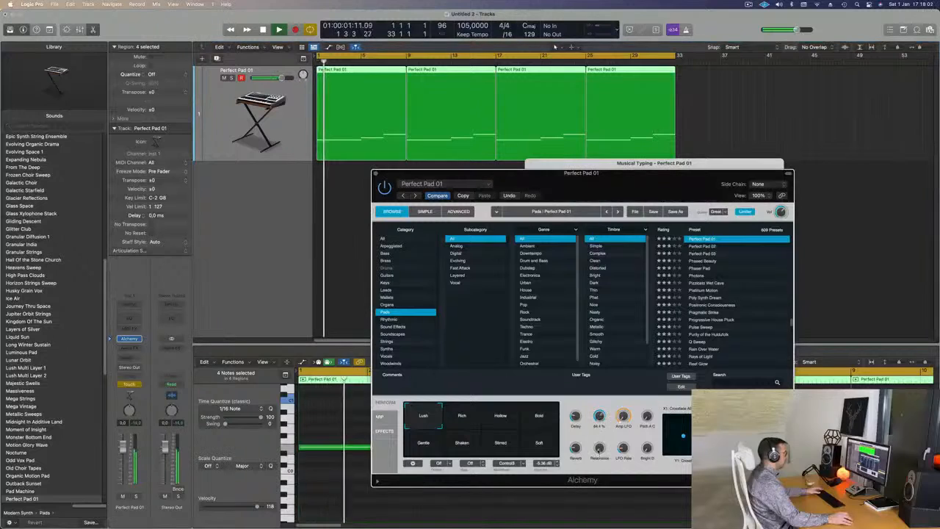
{"action": "left_click", "coordinate": [375, 173]}
{"action": "key", "text": "space"}
- Close the Musical Typing keyboard and show automation on the Perfect Pad 01 track
{"action": "key", "text": "a"}
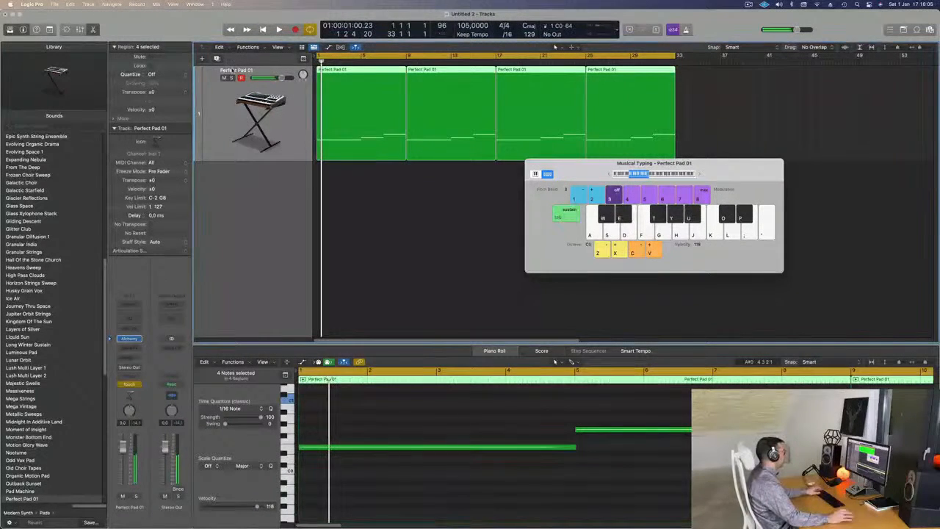
{"action": "key", "text": "super+k"}
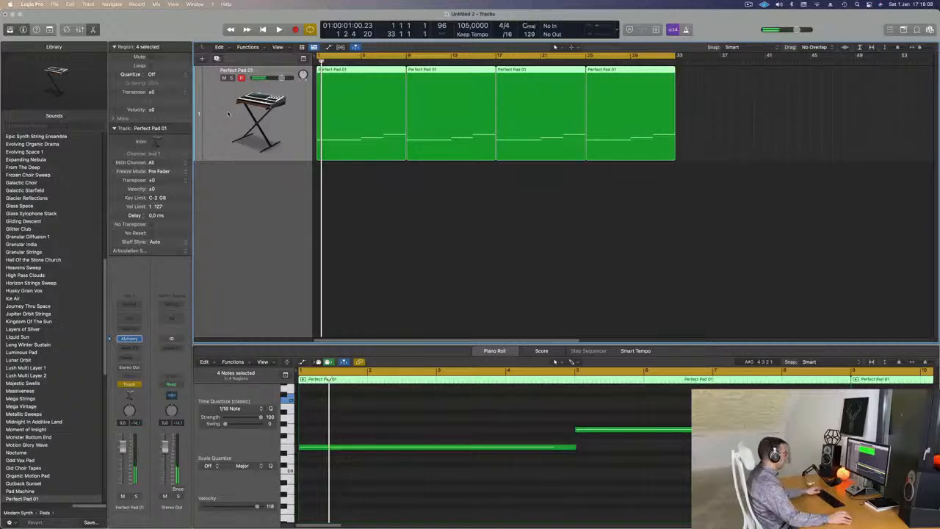
{"action": "key", "text": "a"}
- Set the track's automation mode to Read and display the Alchemy Cutoff automation curve
{"action": "left_click", "coordinate": [235, 89]}
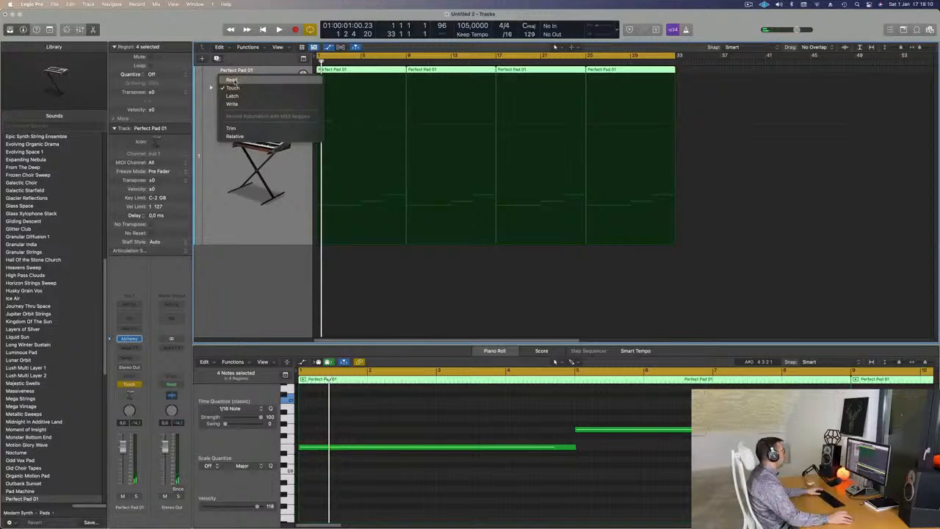
{"action": "left_click", "coordinate": [306, 115]}
{"action": "left_click", "coordinate": [269, 88]}
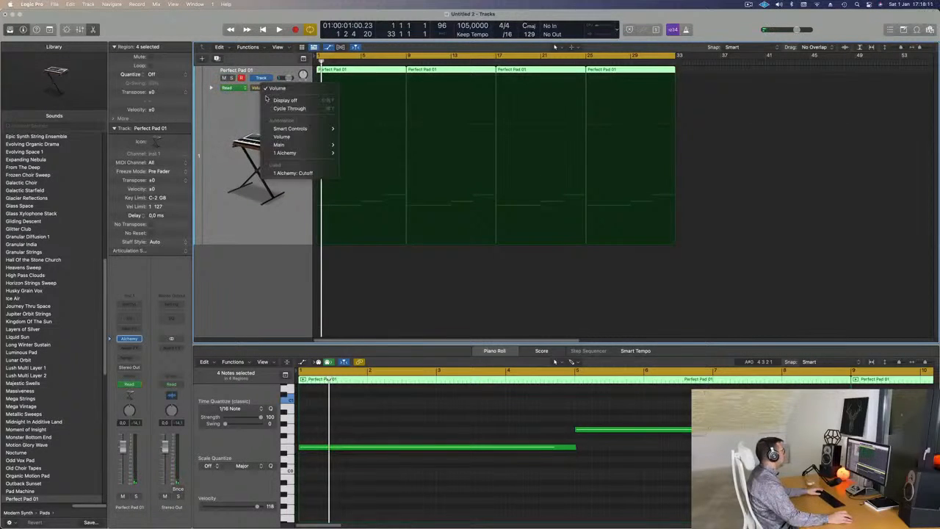
{"action": "left_click", "coordinate": [286, 172]}
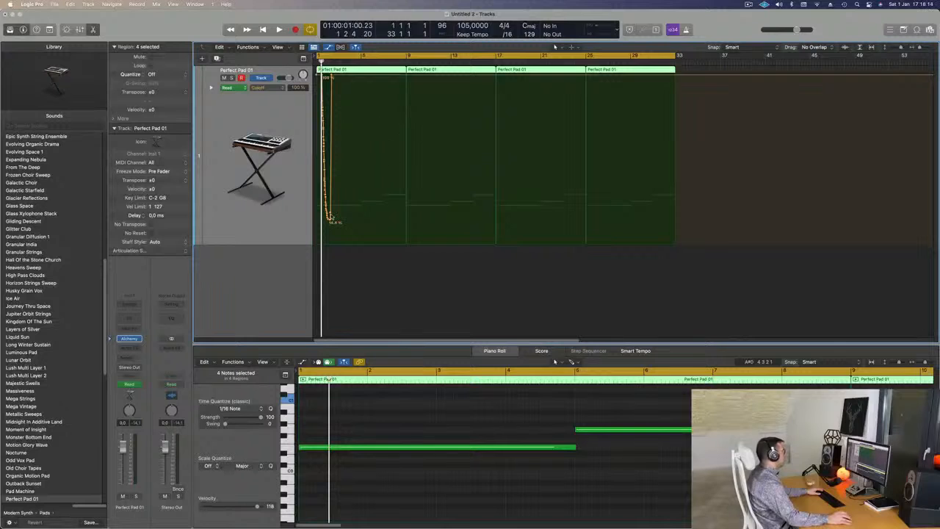
- Clear the recorded Cutoff dip by moving its end point back to bar 1, and lower the curve's starting value to about 34%
{"action": "left_click_drag", "start_coordinate": [333, 74], "coordinate": [318, 75]}
{"action": "key", "text": "space"}
{"action": "key", "text": "space"}
{"action": "left_click_drag", "start_coordinate": [318, 75], "coordinate": [315, 186]}
{"action": "key", "text": "space"}
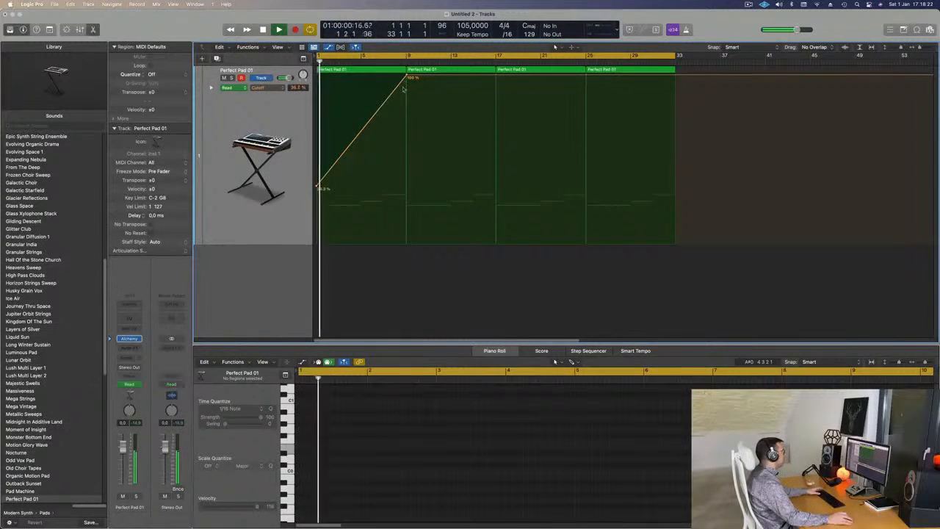
- Lower the Cutoff automation to about 14% at bar 9, raise it to 34.5% at bar 17, and play it back
{"action": "left_click_drag", "start_coordinate": [406, 74], "coordinate": [408, 220]}
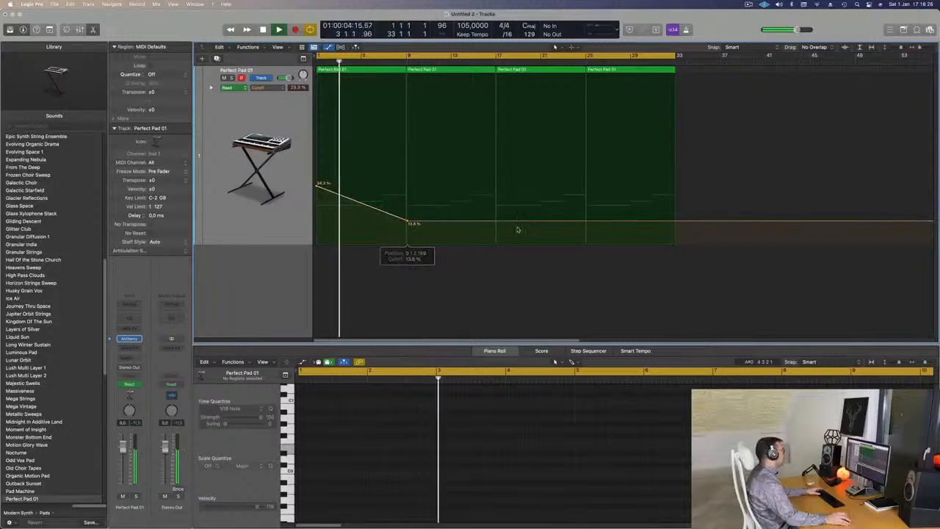
{"action": "key", "text": "space"}
{"action": "left_click_drag", "start_coordinate": [497, 223], "coordinate": [497, 184]}
{"action": "key", "text": "space"}
{"action": "left_click", "coordinate": [230, 67]}
{"action": "key", "text": "space"}
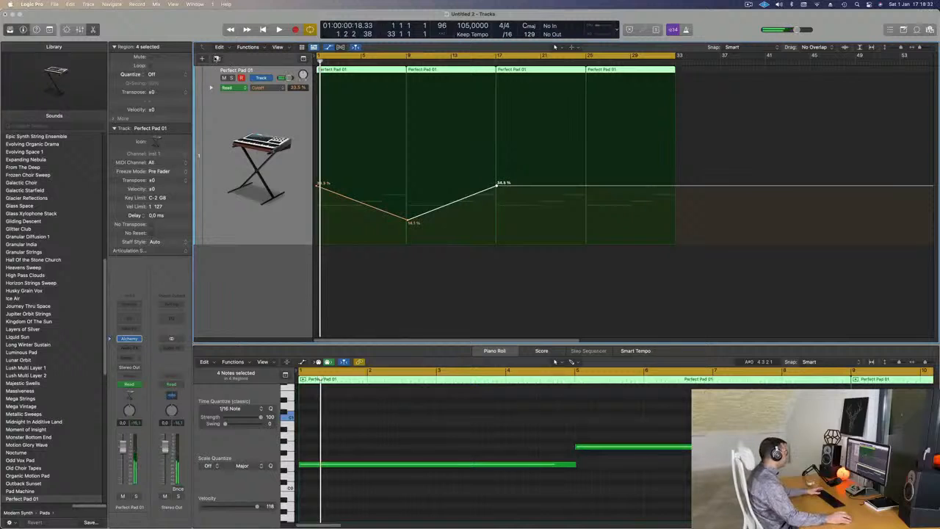
- Create a second software instrument track and open its Alchemy instrument, placing the window below the automated regions
{"action": "key", "text": "alt+super+s"}
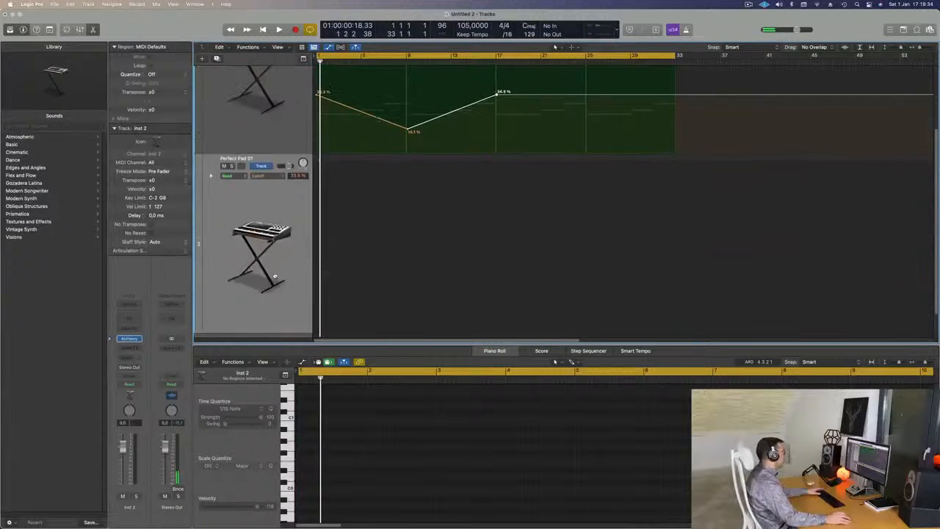
{"action": "left_click", "coordinate": [130, 340]}
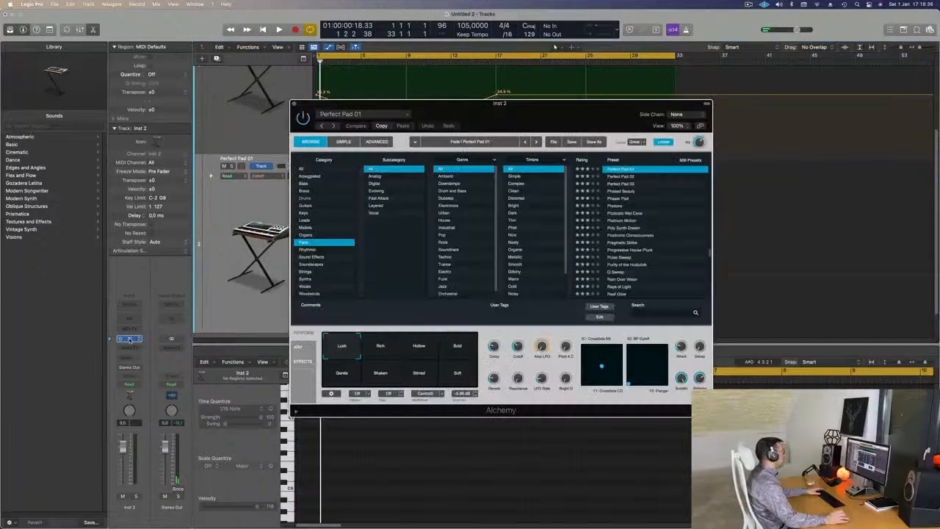
{"action": "left_click_drag", "start_coordinate": [618, 113], "coordinate": [633, 246]}
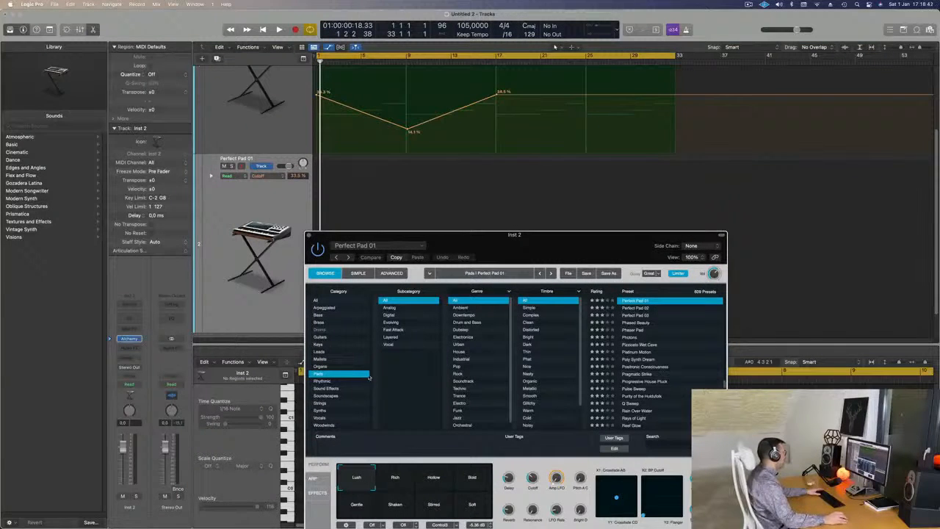
- Load the Ancient Alien Pilot preset from Alchemy's Soundscapes category on the new track
{"action": "left_click", "coordinate": [331, 396]}
{"action": "left_click_drag", "start_coordinate": [528, 247], "coordinate": [502, 197]}
{"action": "scroll", "coordinate": [661, 288], "scroll_direction": "down", "scroll_amount": 8}
{"action": "scroll", "coordinate": [661, 288], "scroll_direction": "up", "scroll_amount": 20}
{"action": "scroll", "coordinate": [668, 292], "scroll_direction": "down", "scroll_amount": 2}
{"action": "left_click", "coordinate": [603, 309]}
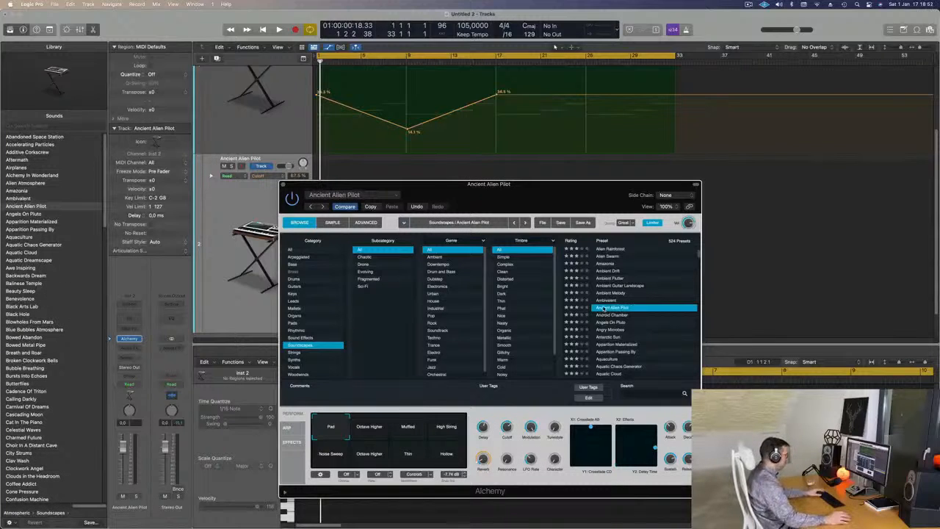
{"action": "left_click_drag", "start_coordinate": [536, 192], "coordinate": [573, 188]}
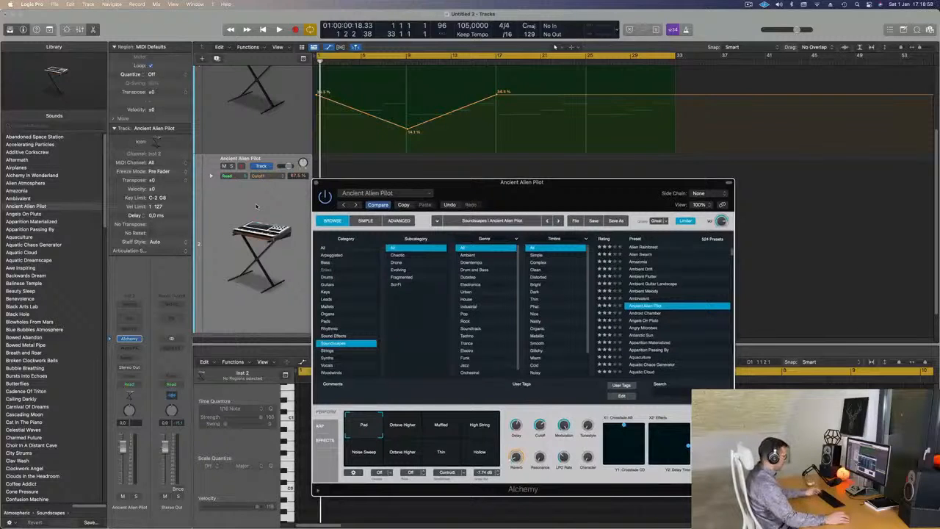
- Open the Musical Typing keyboard, set its octave to C4, and arrange it beside the Alchemy window
{"action": "key", "text": "super+k"}
{"action": "left_click_drag", "start_coordinate": [744, 178], "coordinate": [722, 179]}
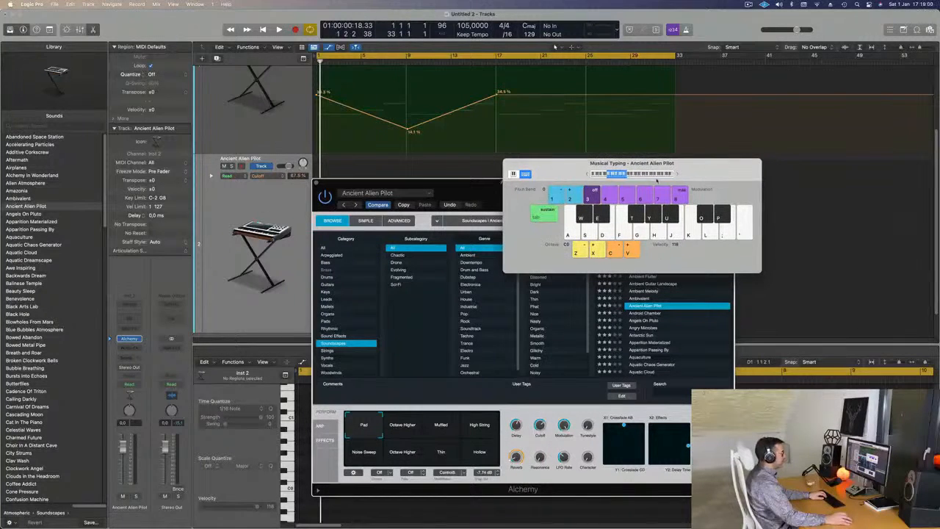
{"action": "key", "text": "j"}
{"action": "left_click_drag", "start_coordinate": [640, 178], "coordinate": [764, 119]}
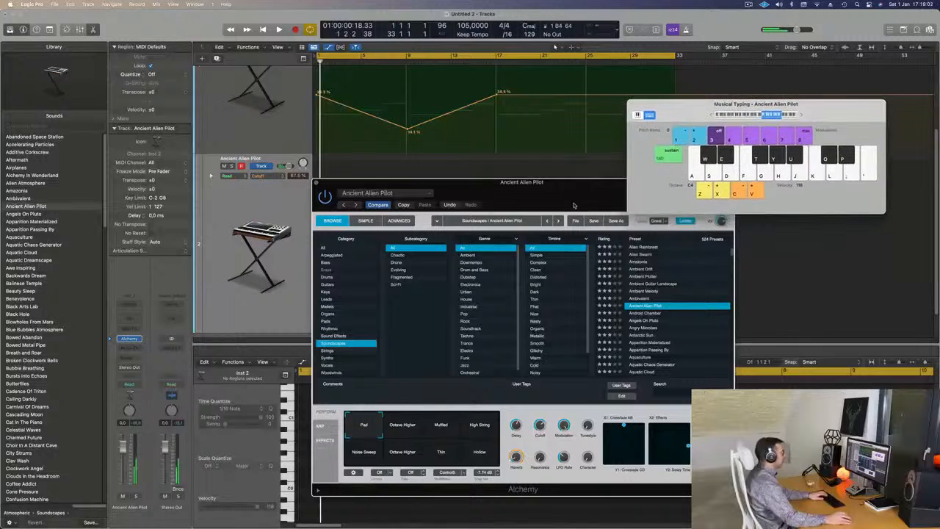
{"action": "left_click_drag", "start_coordinate": [575, 198], "coordinate": [550, 167]}
- Audition notes over the playing pads, switch Alchemy's snapshot to Muffled, and lower the new track's volume to about -10.6 dB
{"action": "key", "text": "space"}
{"action": "key", "text": "j"}
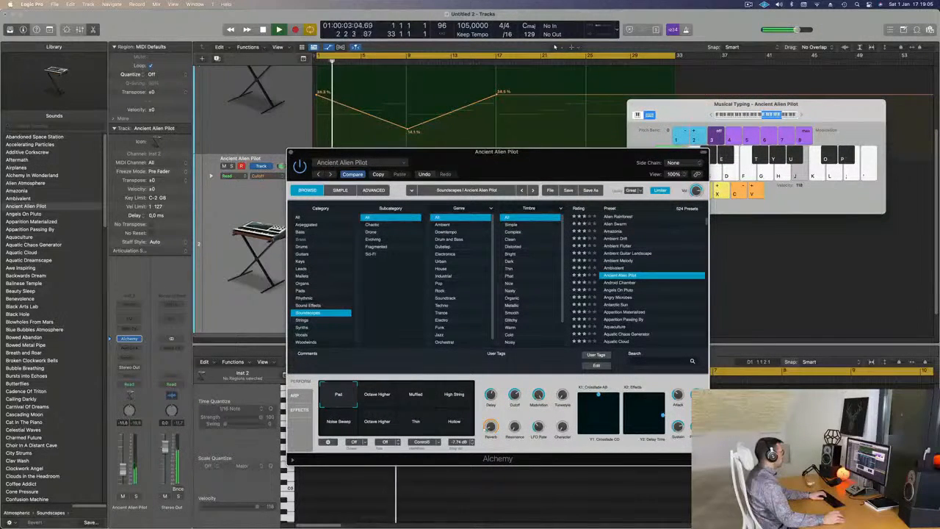
{"action": "key", "text": "k"}
{"action": "left_click", "coordinate": [378, 397]}
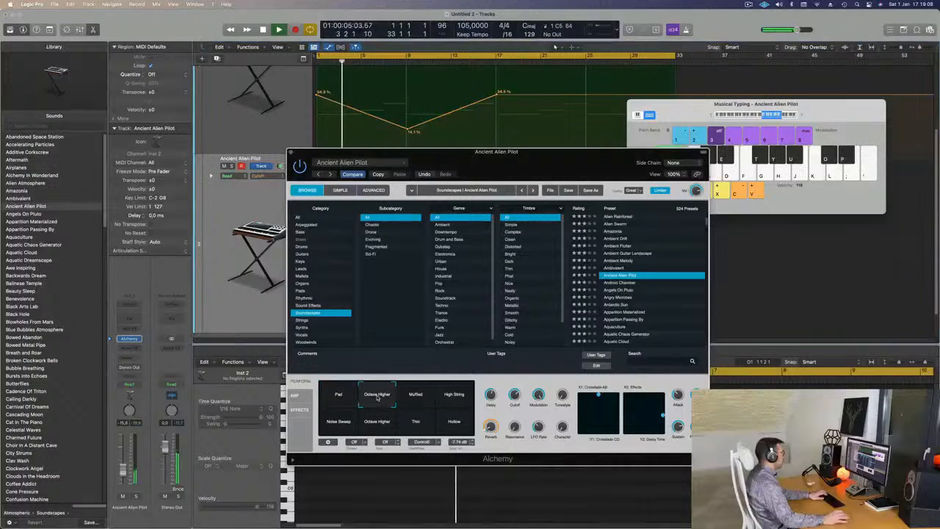
{"action": "left_click", "coordinate": [422, 397]}
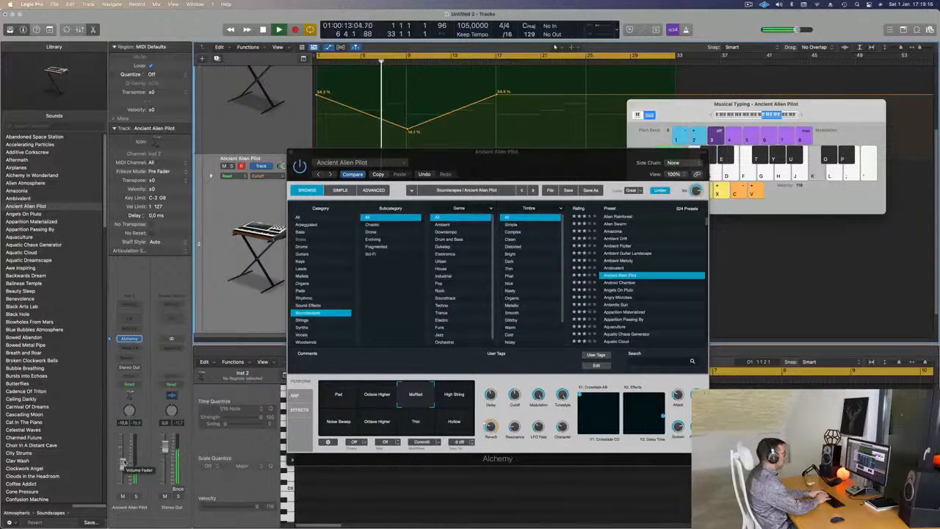
- Try out high notes with the Muffled sound over the pad part to find one that fits
{"action": "key", "text": "l"}
{"action": "key", "text": "semicolon"}
{"action": "key", "text": "j"}
{"action": "key", "text": "k"}
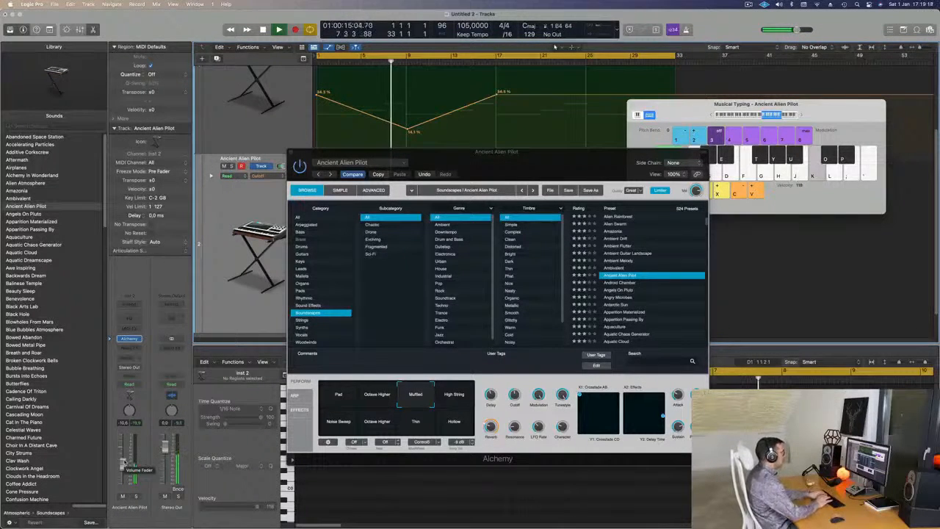
{"action": "key", "text": "k"}
{"action": "key", "text": "space"}
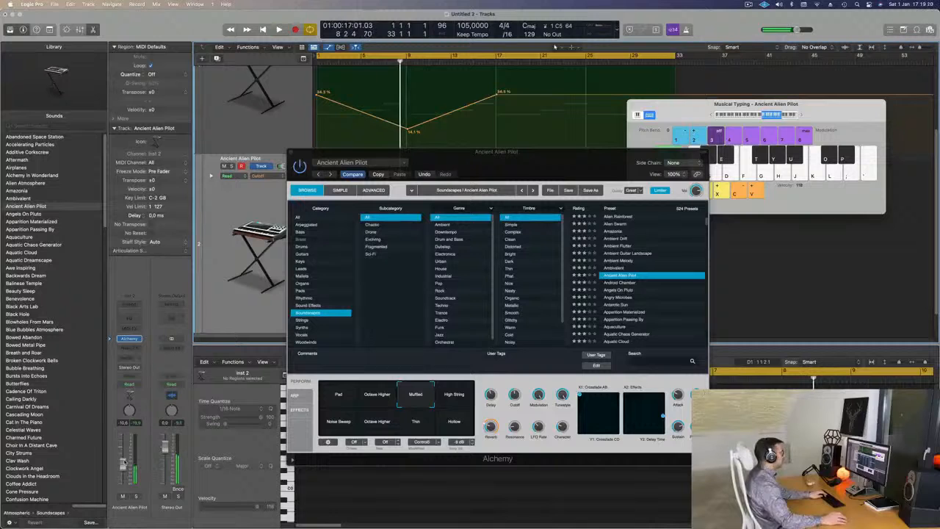
{"action": "key", "text": "k"}
{"action": "key", "text": "k"}
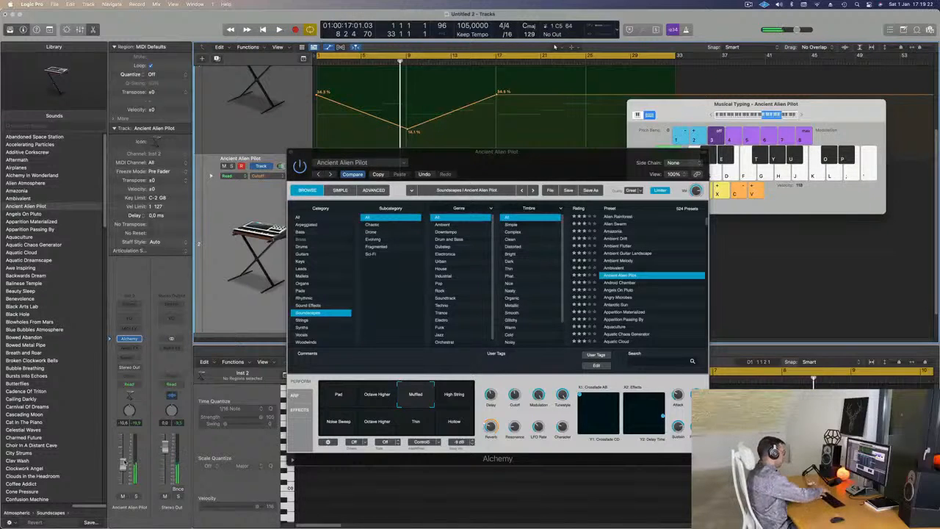
- Record one sustained note on the Ancient Alien Pilot track from bar 1 to about bar 9, keeping Alchemy clear of the track
{"action": "key", "text": "space"}
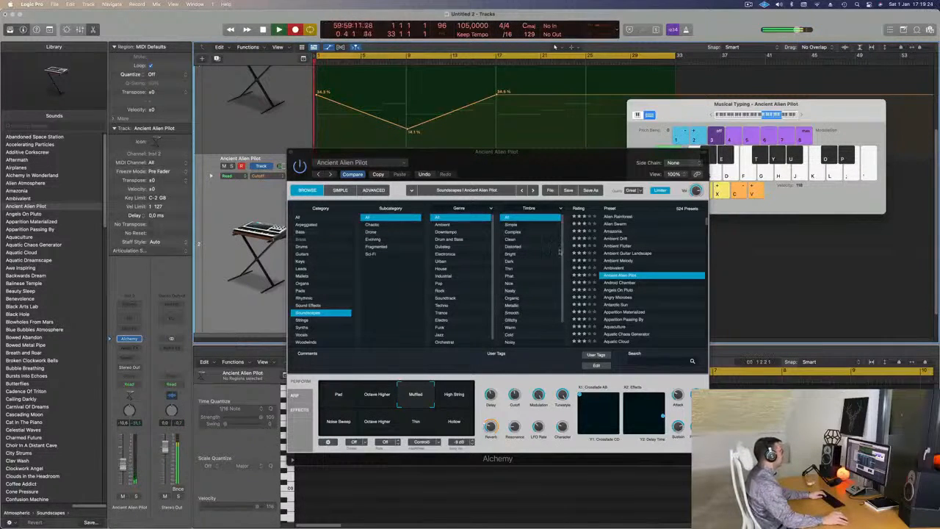
{"action": "left_click_drag", "start_coordinate": [511, 162], "coordinate": [624, 207]}
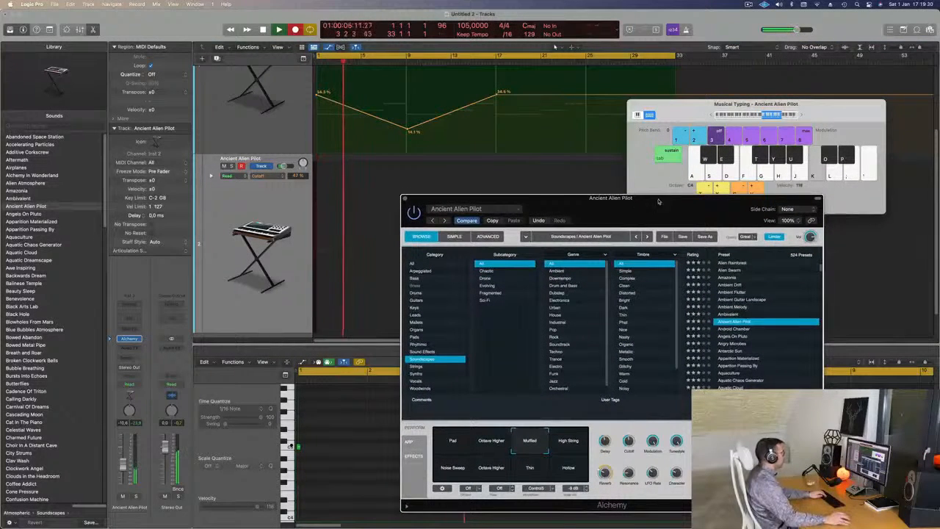
{"action": "left_click_drag", "start_coordinate": [587, 213], "coordinate": [586, 252]}
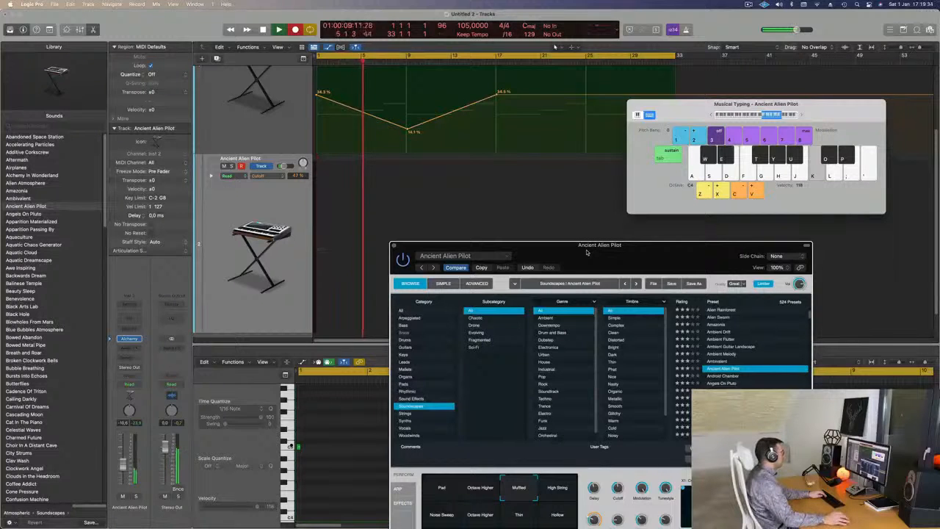
{"action": "left_click_drag", "start_coordinate": [586, 252], "coordinate": [576, 231]}
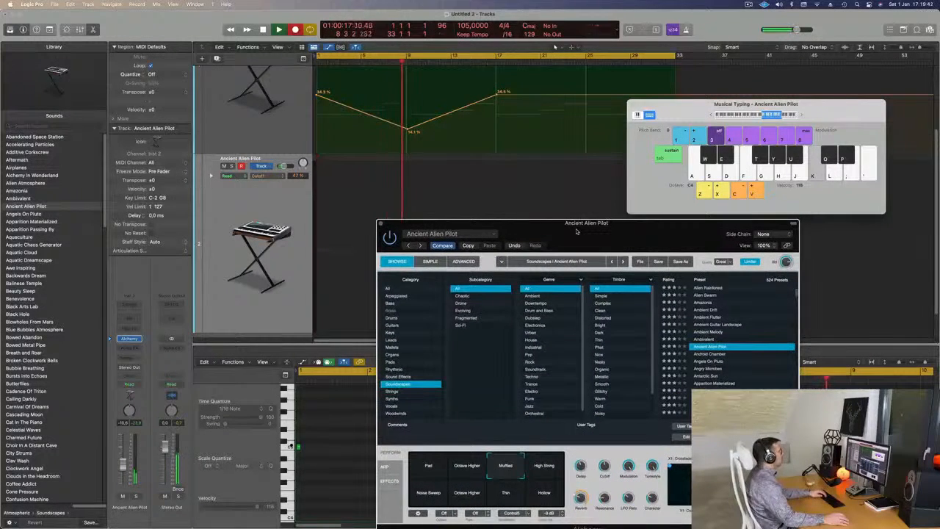
{"action": "key", "text": "space"}
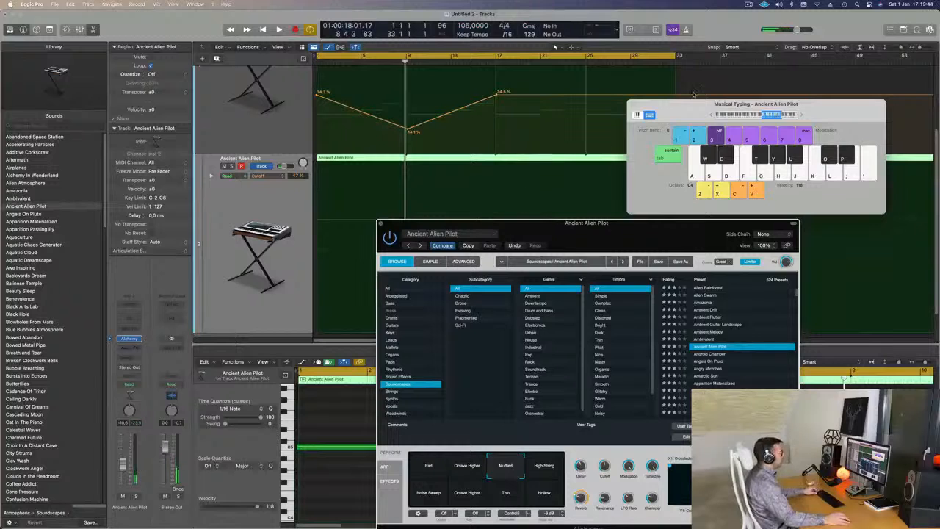
- Split the recorded Ancient Alien Pilot region just before bar 9, delete the remainder, and select the first part
{"action": "left_click_drag", "start_coordinate": [691, 107], "coordinate": [695, 107]}
{"action": "key", "text": "super+Left"}
{"action": "key", "text": "super+Left"}
{"action": "key", "text": "super+Left"}
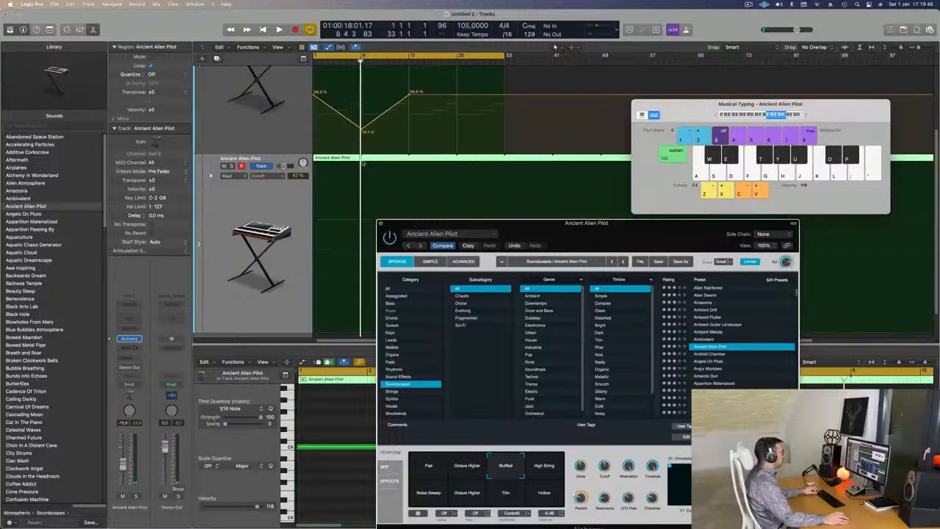
{"action": "double_click", "coordinate": [361, 163]}
{"action": "left_click", "coordinate": [378, 160]}
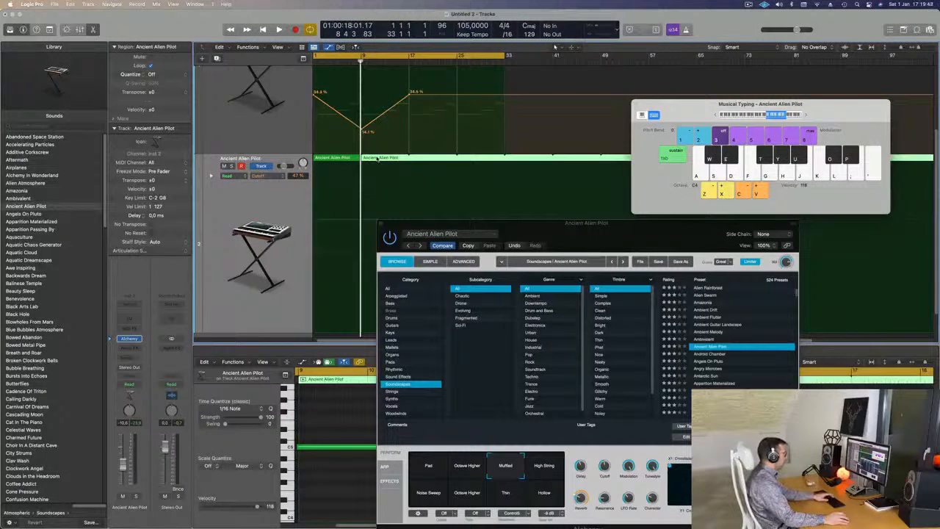
{"action": "key", "text": "Delete"}
{"action": "left_click", "coordinate": [339, 160]}
- Move Alchemy off the Piano Roll, select the recorded long note, and briefly play the part from the start
{"action": "left_click_drag", "start_coordinate": [431, 222], "coordinate": [606, 158]}
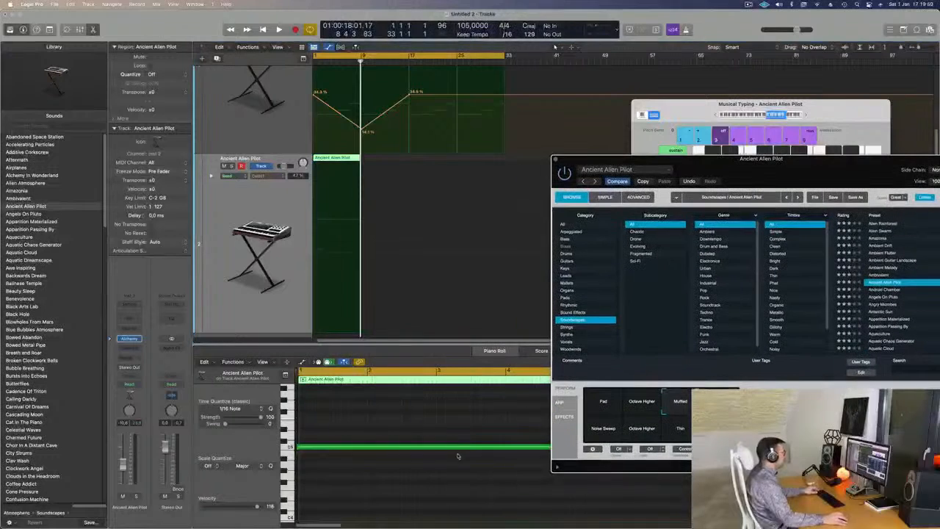
{"action": "scroll", "coordinate": [402, 427], "scroll_direction": "down", "scroll_amount": 5}
{"action": "left_click_drag", "start_coordinate": [346, 412], "coordinate": [377, 504]}
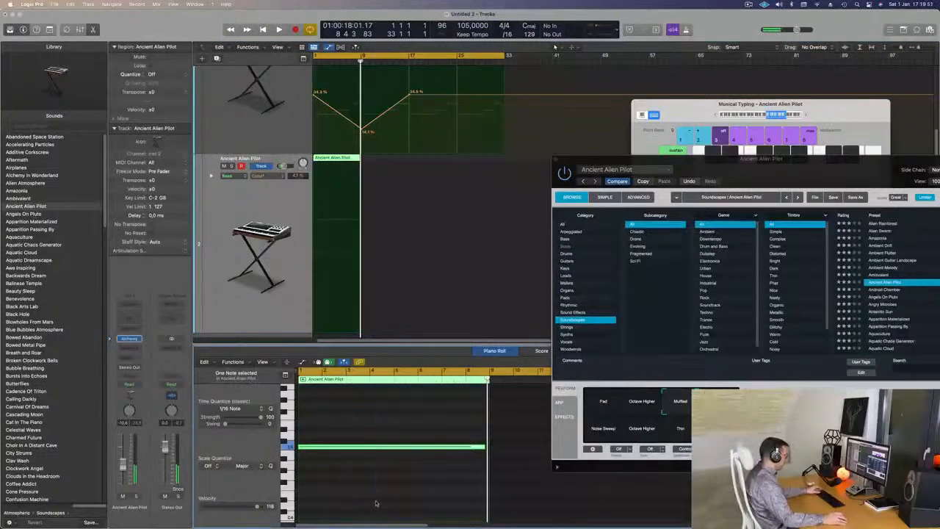
{"action": "key", "text": "Return"}
{"action": "key", "text": "space"}
{"action": "key", "text": "space"}
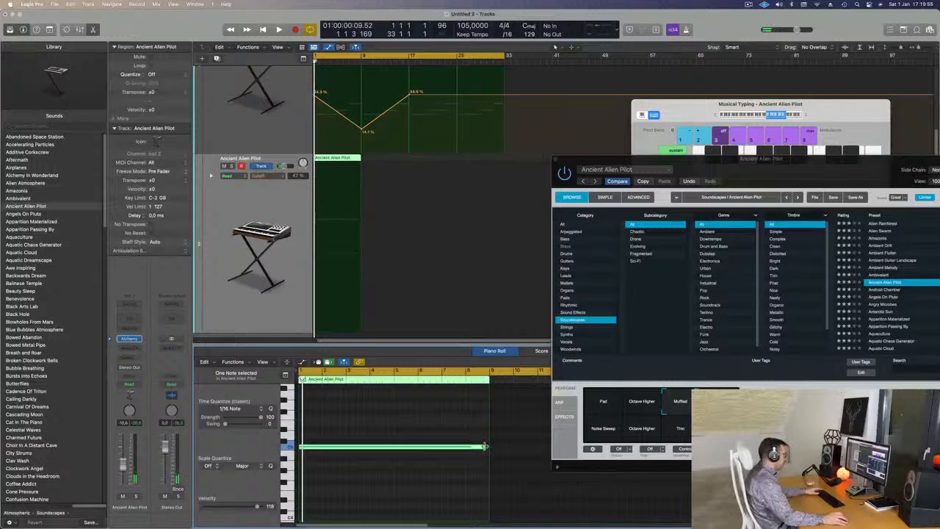
- Rearrange the keyboard and Alchemy windows, try the High String snapshot during playback, and switch back to Muffled
{"action": "left_click", "coordinate": [692, 185]}
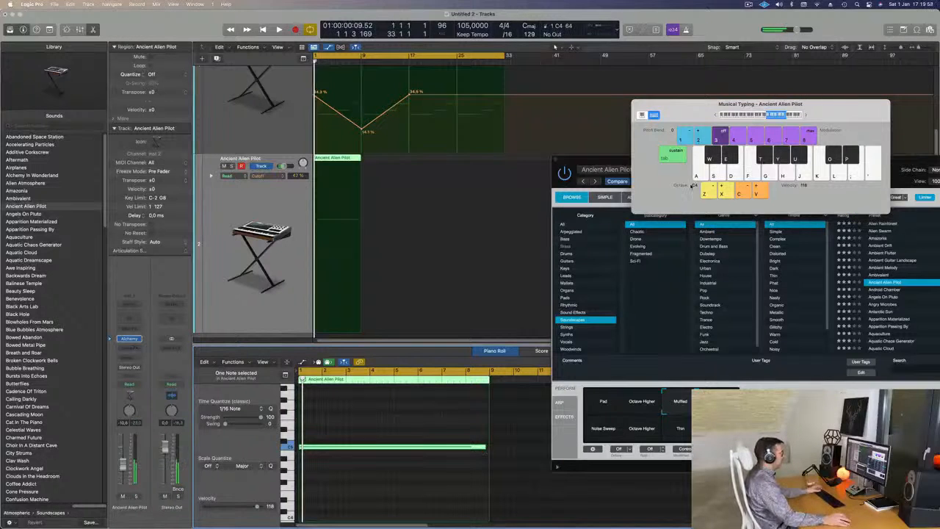
{"action": "left_click_drag", "start_coordinate": [804, 105], "coordinate": [747, 45]}
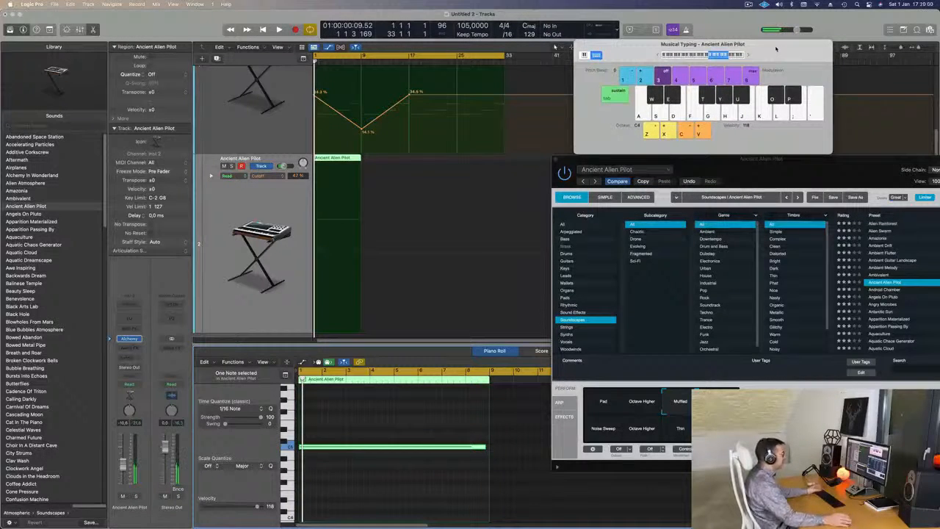
{"action": "left_click_drag", "start_coordinate": [746, 160], "coordinate": [626, 112]}
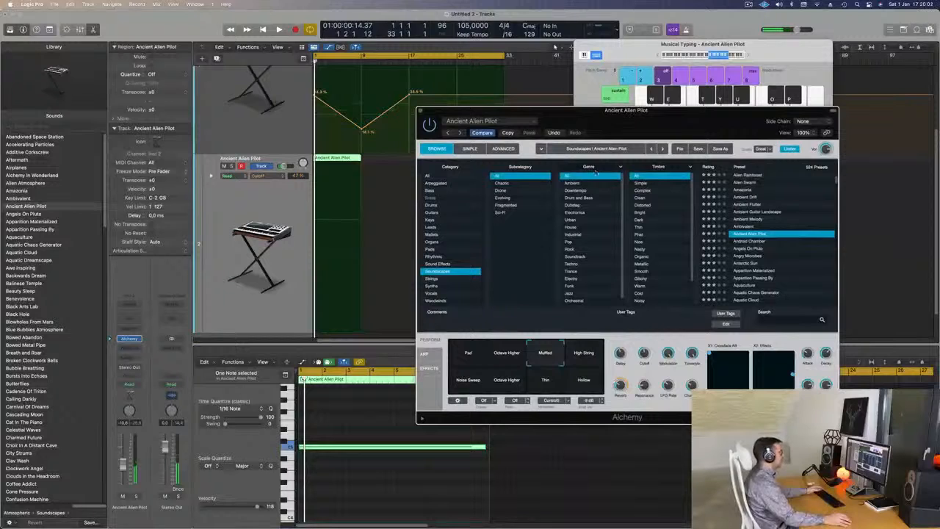
{"action": "left_click_drag", "start_coordinate": [508, 353], "coordinate": [587, 369]}
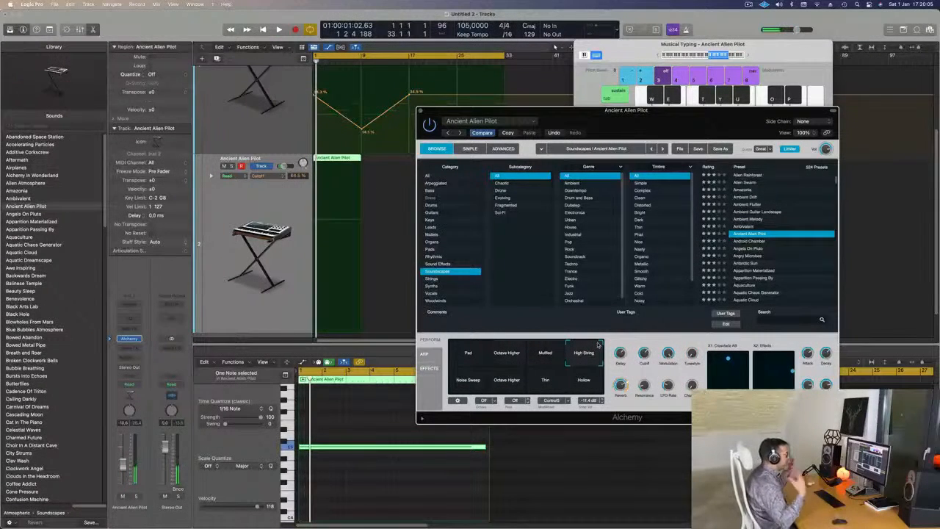
{"action": "key", "text": "space"}
{"action": "key", "text": "space"}
{"action": "key", "text": "space"}
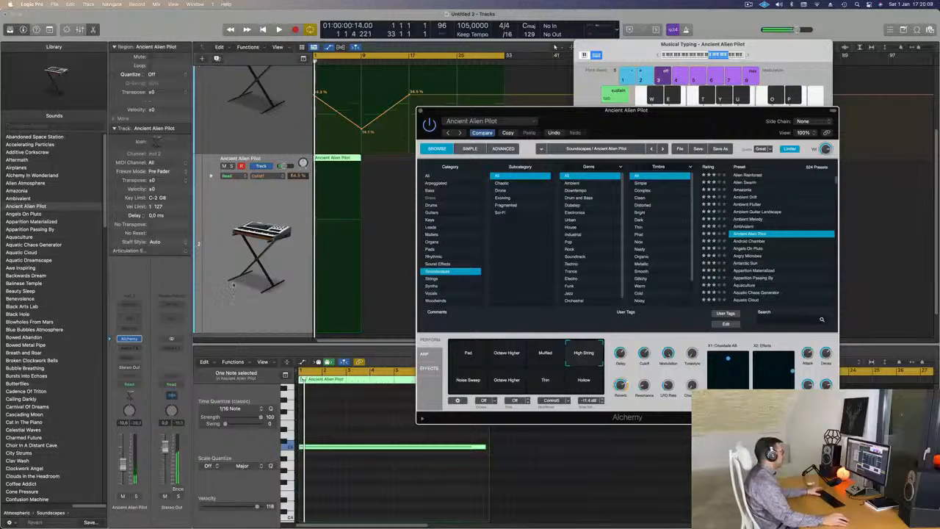
{"action": "left_click", "coordinate": [322, 449]}
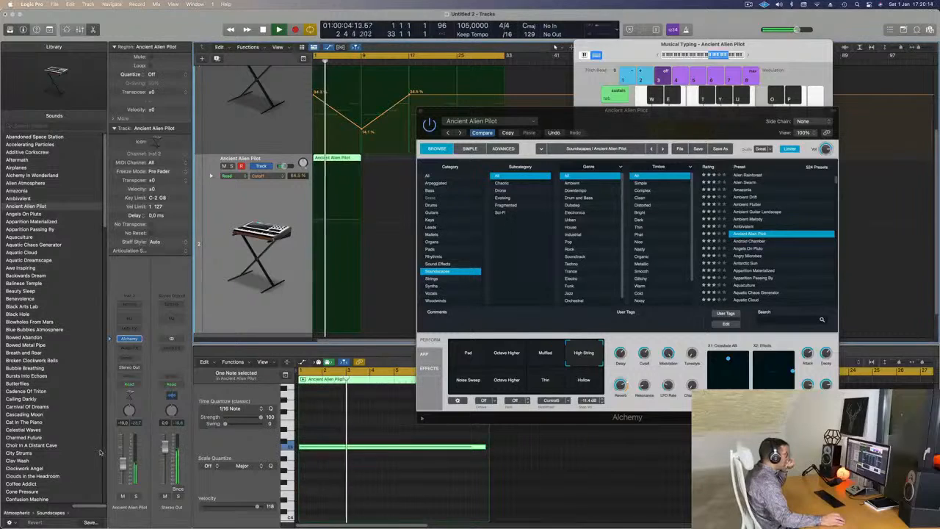
{"action": "left_click", "coordinate": [545, 352]}
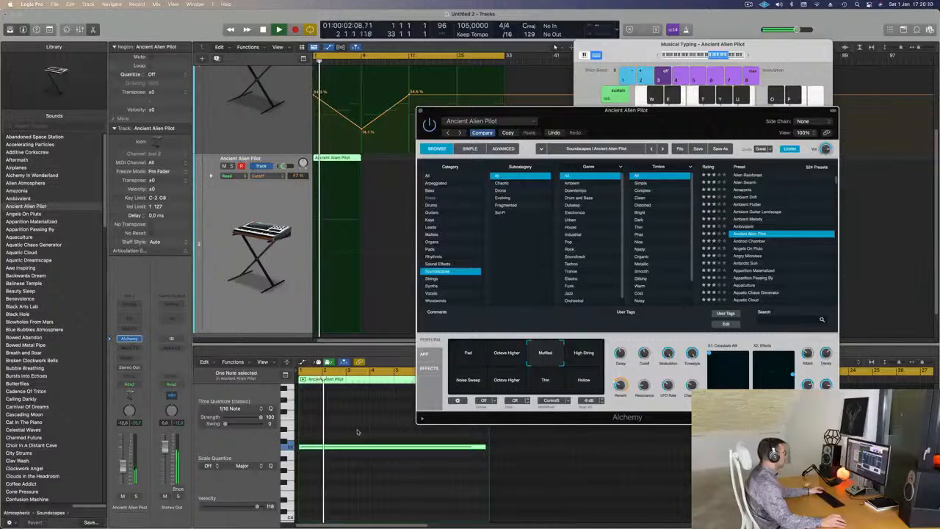
- Try the sustained note one octave lower during playback from the start, and move it back up an octave
{"action": "key", "text": "alt+shift+Down"}
{"action": "key", "text": "Return"}
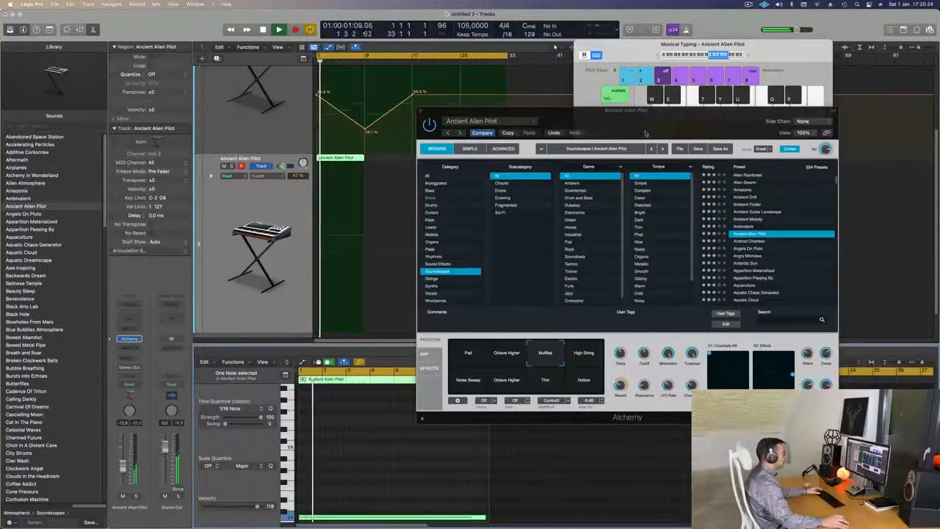
{"action": "left_click_drag", "start_coordinate": [699, 119], "coordinate": [600, 93]}
{"action": "key", "text": "space"}
{"action": "key", "text": "space"}
{"action": "key", "text": "alt+shift+Up"}
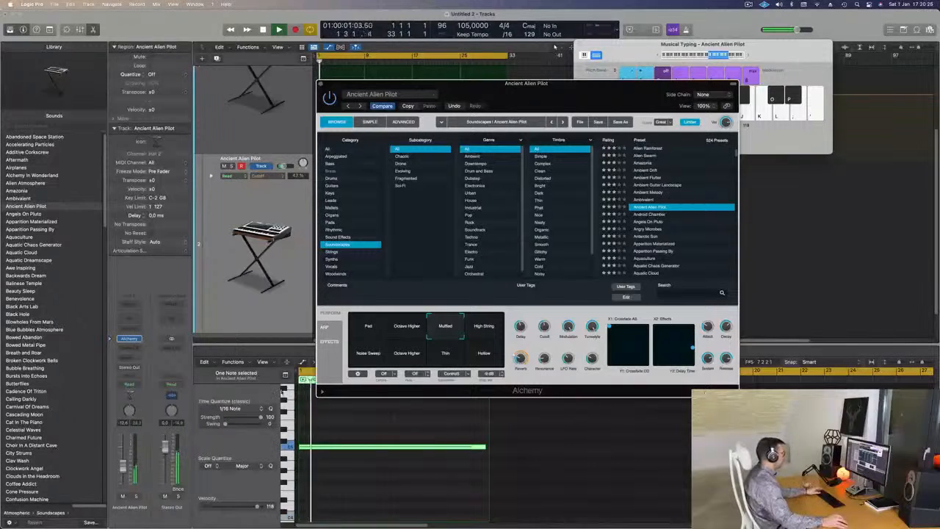
- Audition Ancient Alien Pilot's High String, Noise Sweep, lower Octave Higher, Thin and Hollow snapshots during playback from the start
{"action": "left_click", "coordinate": [482, 325]}
{"action": "left_click", "coordinate": [485, 355]}
{"action": "left_click", "coordinate": [379, 358]}
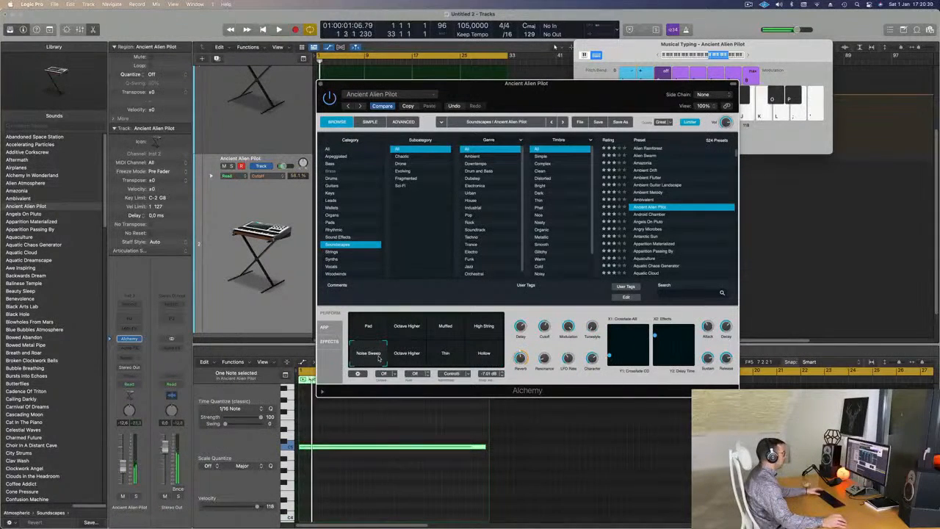
{"action": "left_click", "coordinate": [410, 359]}
{"action": "key", "text": "space"}
{"action": "key", "text": "space"}
{"action": "left_click", "coordinate": [449, 357]}
{"action": "left_click", "coordinate": [478, 355]}
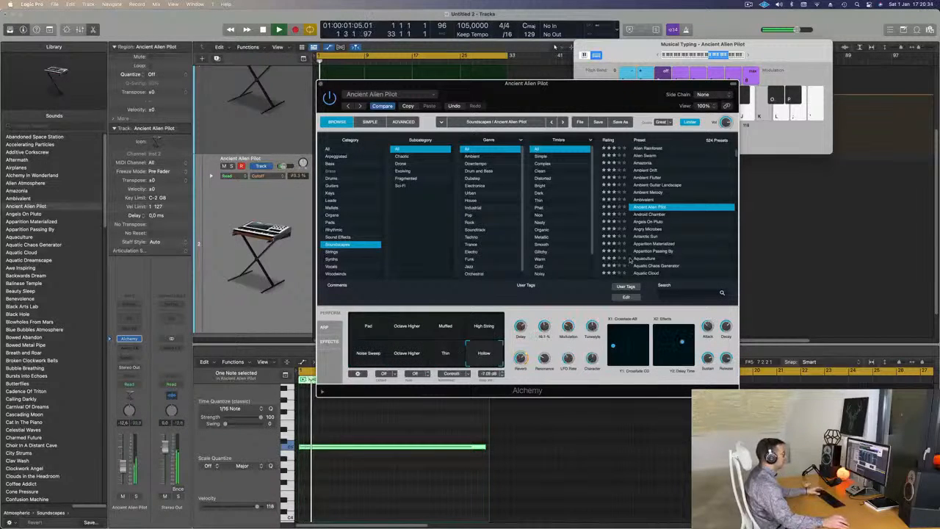
- Load the Android Chamber soundscape preset and move Alchemy clear of the recorded region
{"action": "left_click", "coordinate": [649, 213]}
{"action": "left_click_drag", "start_coordinate": [596, 100], "coordinate": [729, 127]}
- Select the Ancient Alien Pilot region and repeat it three times to fill the track up to bar 33
{"action": "left_click", "coordinate": [379, 160]}
{"action": "left_click", "coordinate": [338, 160]}
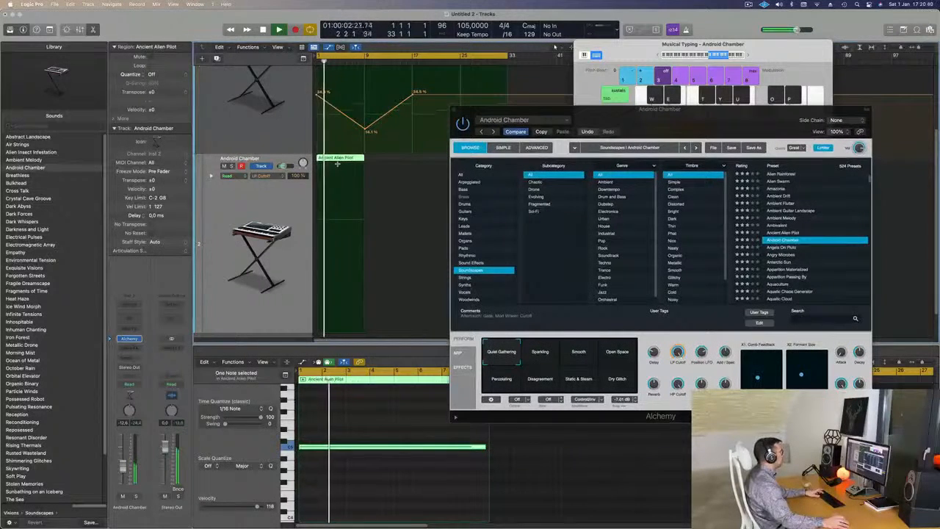
{"action": "key", "text": "super+r"}
{"action": "key", "text": "super+r"}
{"action": "key", "text": "super+r"}
{"action": "left_click_drag", "start_coordinate": [621, 123], "coordinate": [603, 99]}
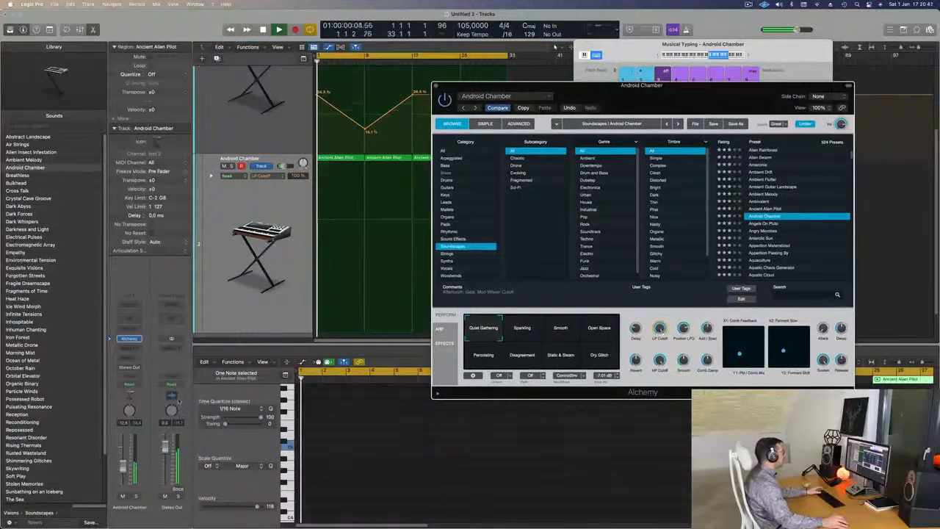
- Compare the Open Space, Percolating, Disagreement and Static & Steam snapshots during playback, keep Static & Steam, and close Alchemy
{"action": "key", "text": "space"}
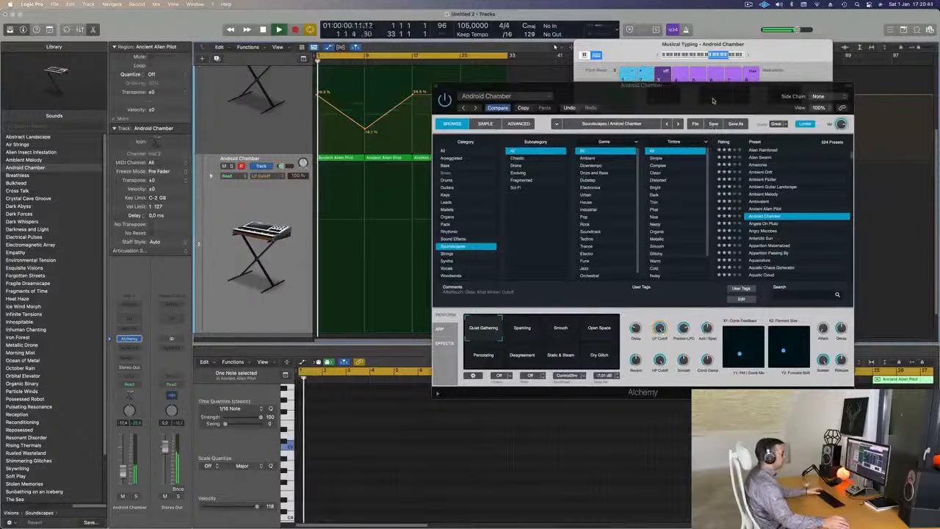
{"action": "left_click_drag", "start_coordinate": [713, 101], "coordinate": [624, 71]}
{"action": "left_click", "coordinate": [513, 303]}
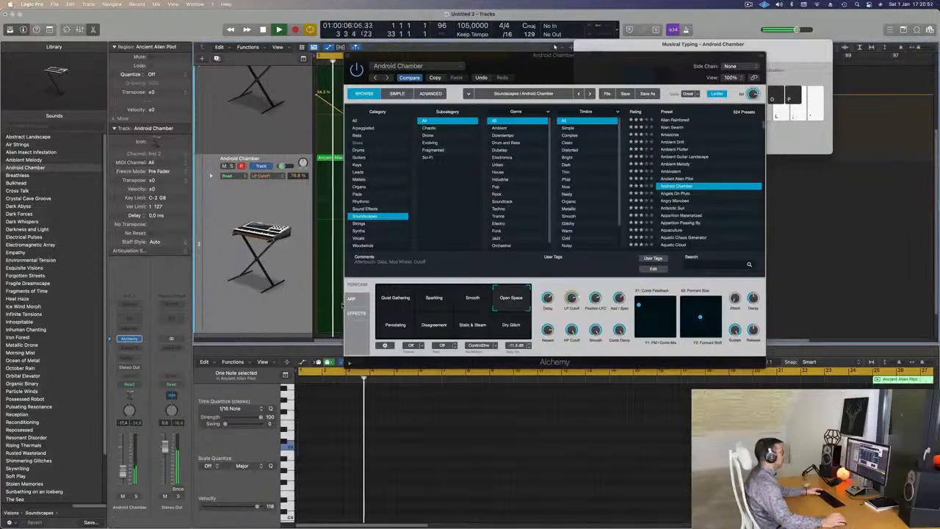
{"action": "left_click", "coordinate": [400, 329]}
{"action": "left_click", "coordinate": [435, 331]}
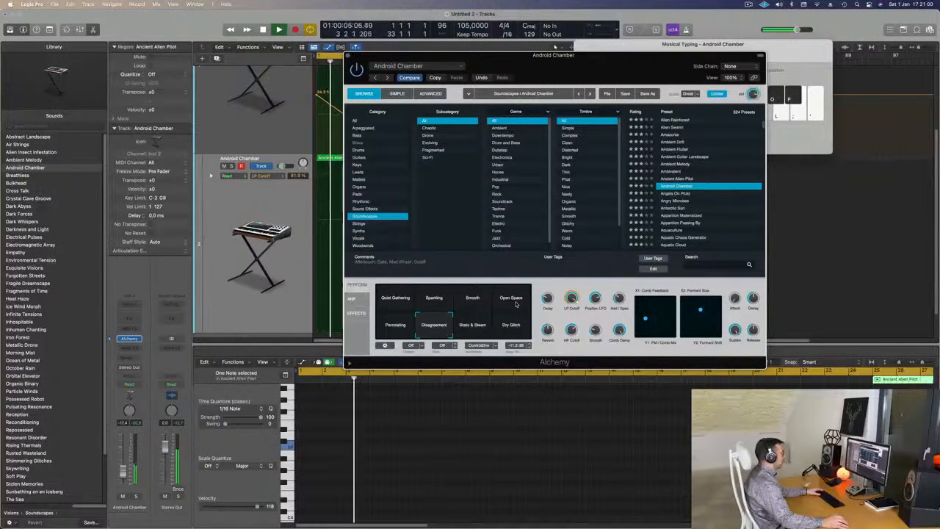
{"action": "left_click", "coordinate": [466, 329]}
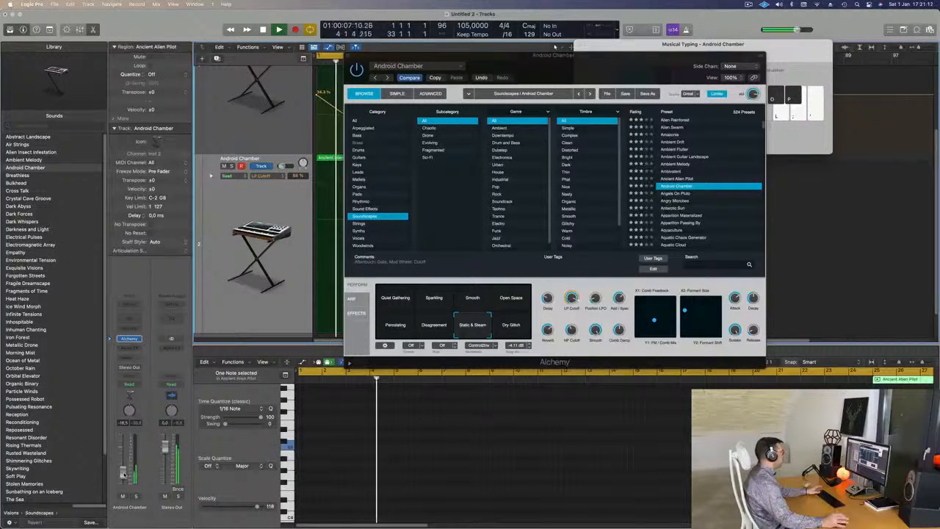
{"action": "left_click_drag", "start_coordinate": [592, 56], "coordinate": [669, 134]}
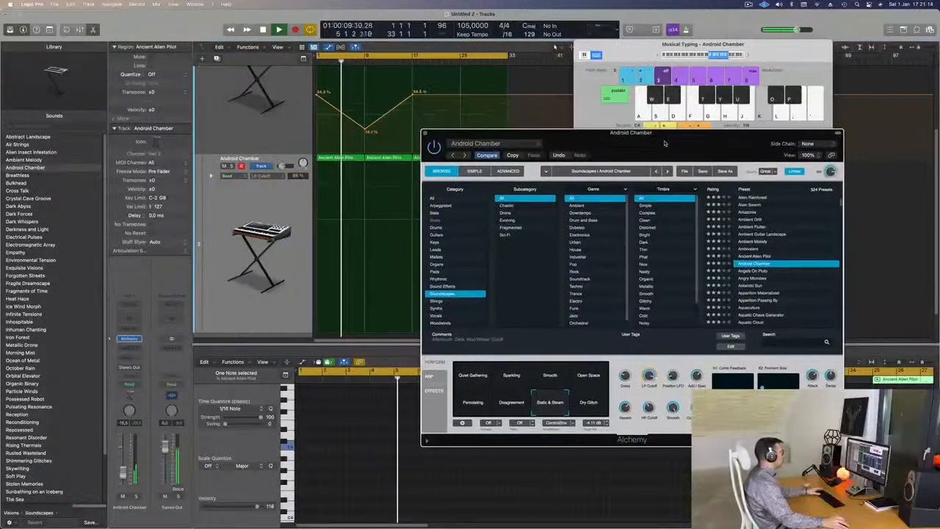
{"action": "left_click", "coordinate": [424, 133]}
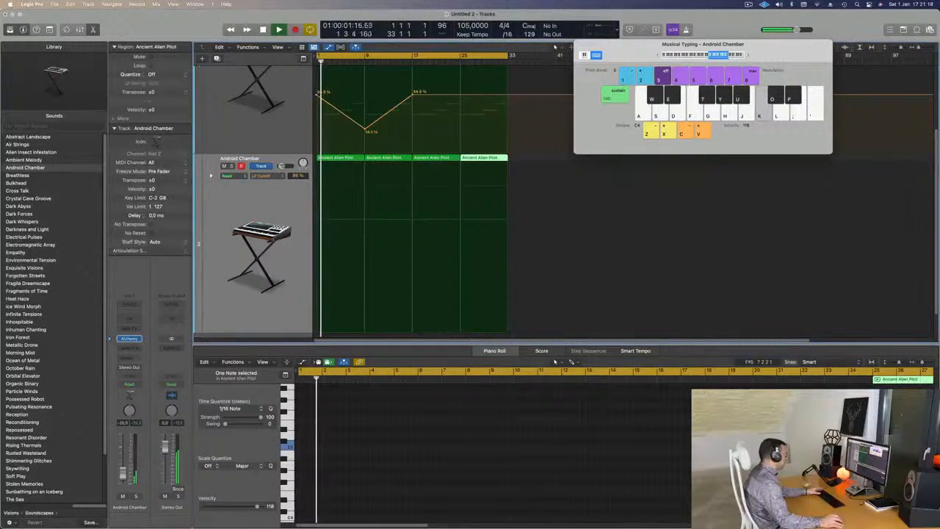
- Play the layered parts from the start several times and select all four regions on the Android Chamber track
{"action": "key", "text": "space"}
{"action": "key", "text": "space"}
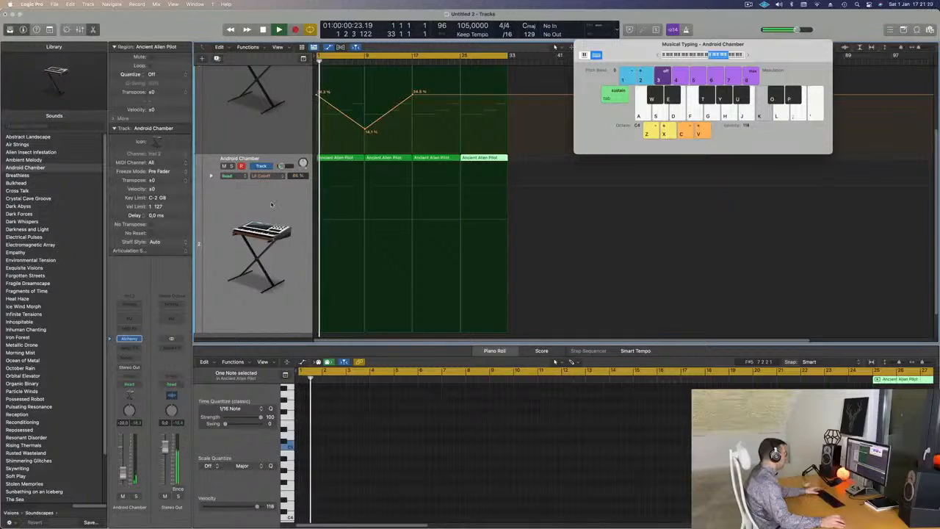
{"action": "key", "text": "super+a"}
{"action": "key", "text": "space"}
{"action": "key", "text": "space"}
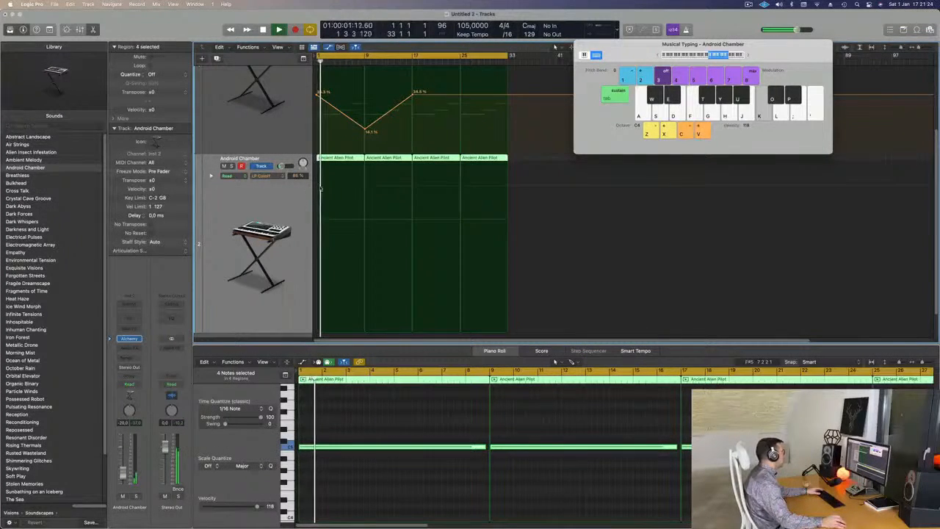
{"action": "key", "text": "space"}
{"action": "key", "text": "space"}
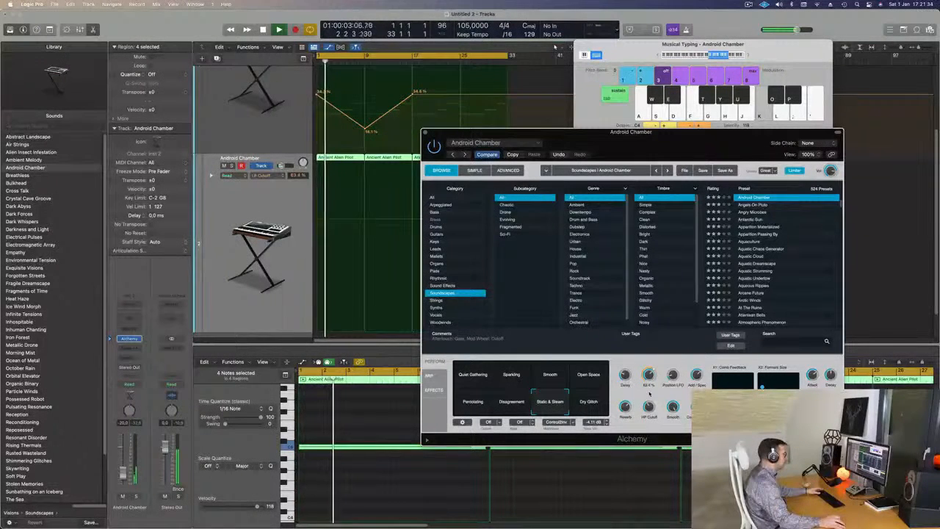
- Check the Android Chamber track with its solo control during playback, reposition Alchemy, stop playback, and close the instrument window
{"action": "left_click", "coordinate": [232, 166]}
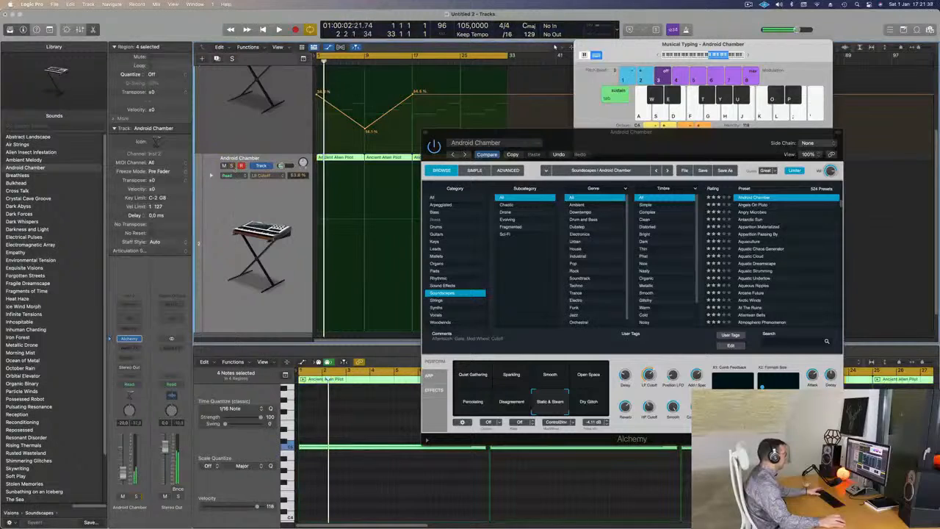
{"action": "left_click_drag", "start_coordinate": [664, 141], "coordinate": [538, 159]}
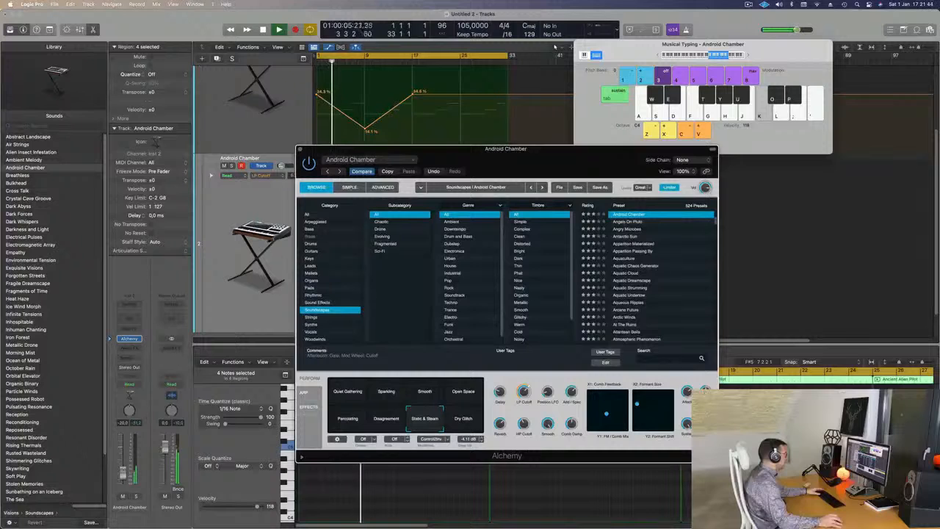
{"action": "left_click", "coordinate": [123, 467]}
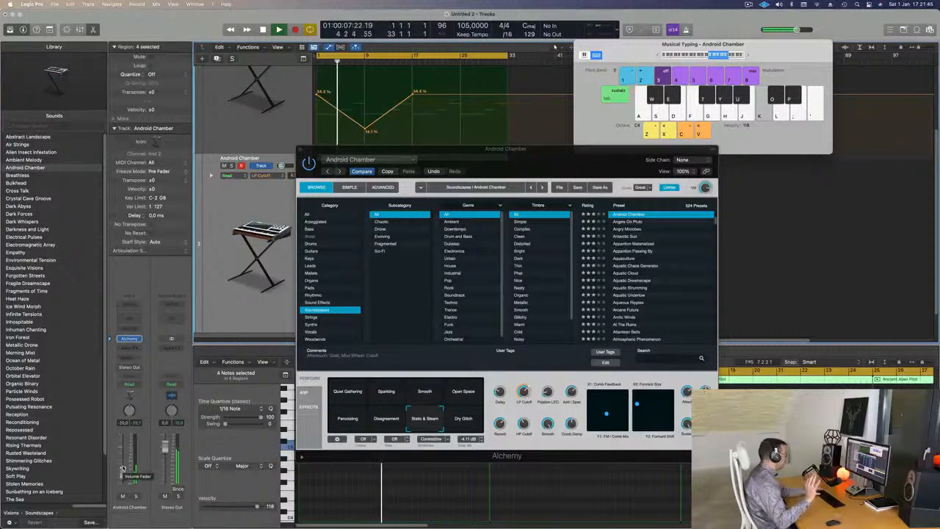
{"action": "left_click_drag", "start_coordinate": [518, 150], "coordinate": [475, 193]}
{"action": "key", "text": "space"}
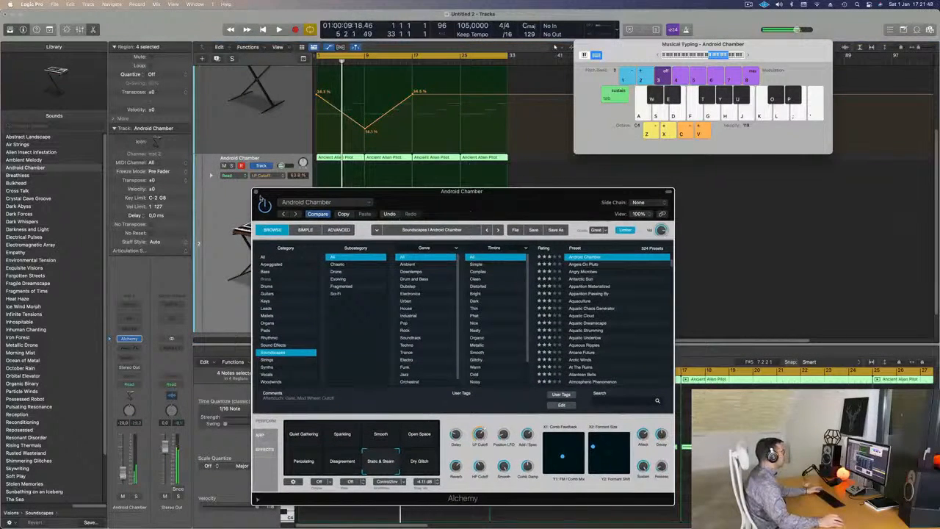
{"action": "left_click", "coordinate": [256, 192]}
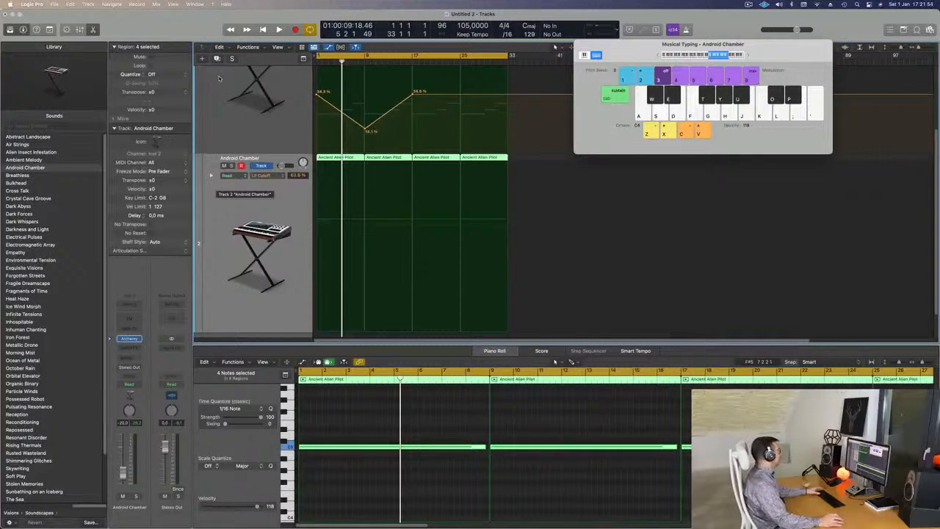
- Duplicate the Android Chamber track below the original and open Alchemy on the copy
{"action": "scroll", "coordinate": [327, 148], "scroll_direction": "down", "scroll_amount": 2}
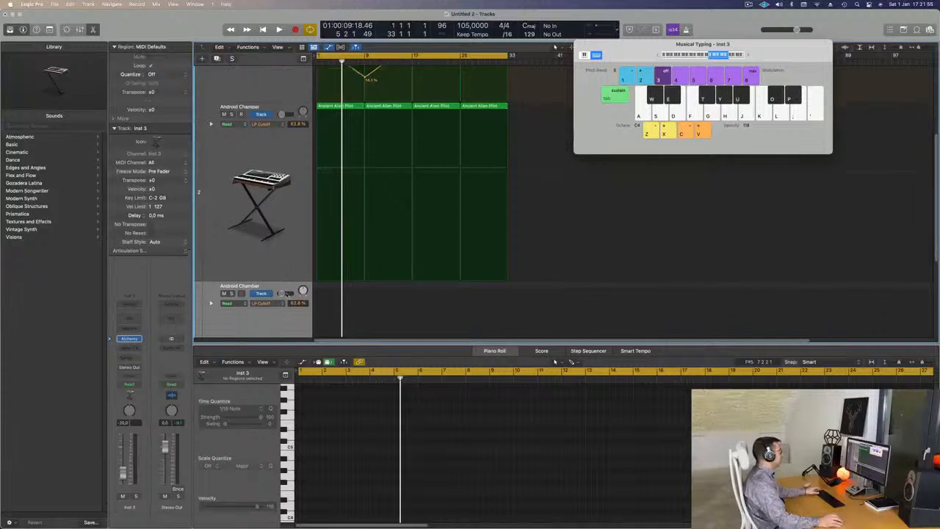
{"action": "scroll", "coordinate": [288, 313], "scroll_direction": "down", "scroll_amount": 4}
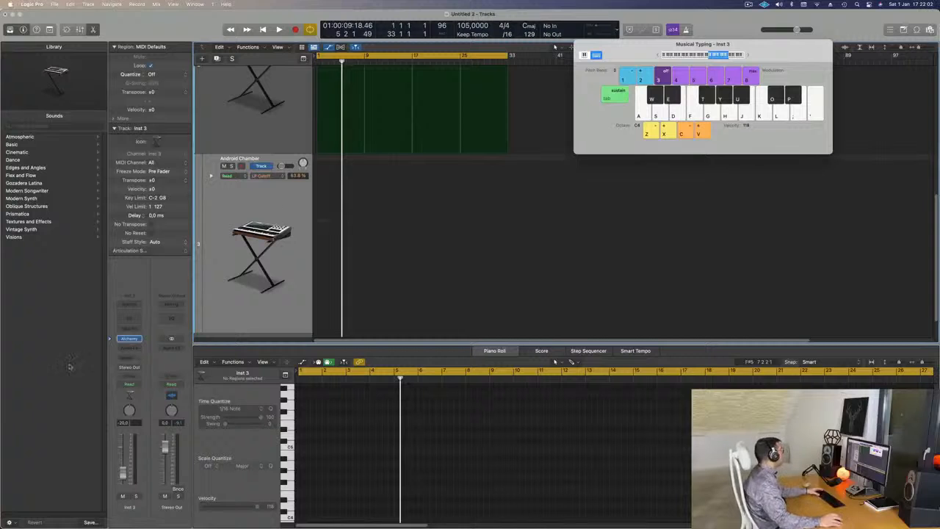
{"action": "key", "text": "space"}
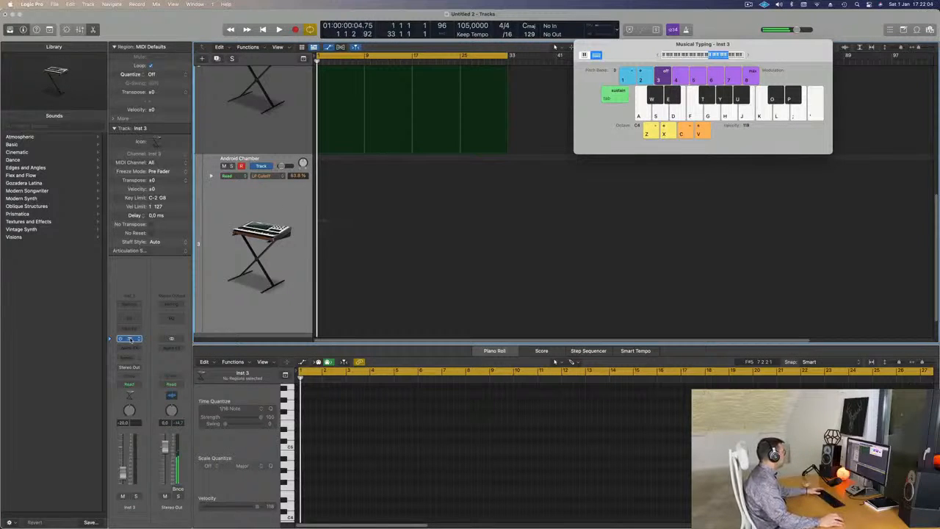
{"action": "left_click", "coordinate": [129, 339]}
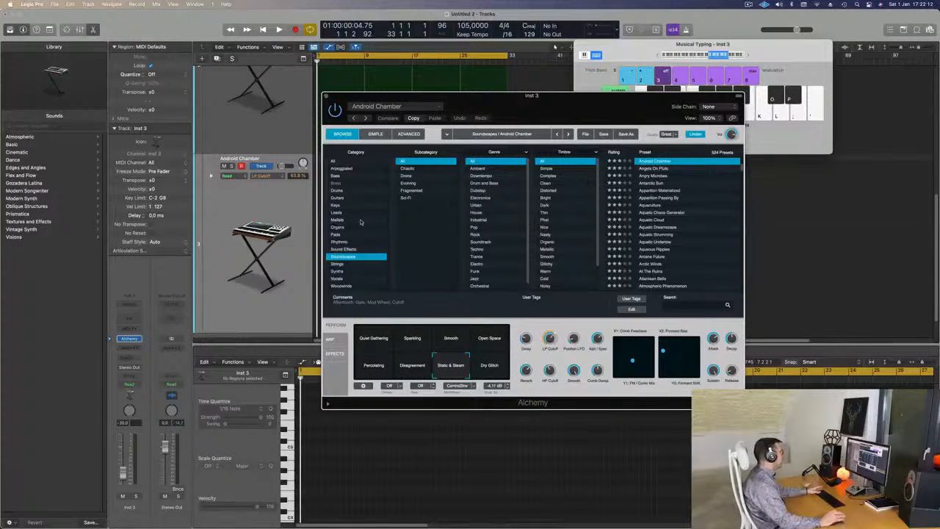
- Filter the Alchemy presets to the Rhythmic category, load Canadian Crush, and reposition the instrument window
{"action": "left_click", "coordinate": [345, 243]}
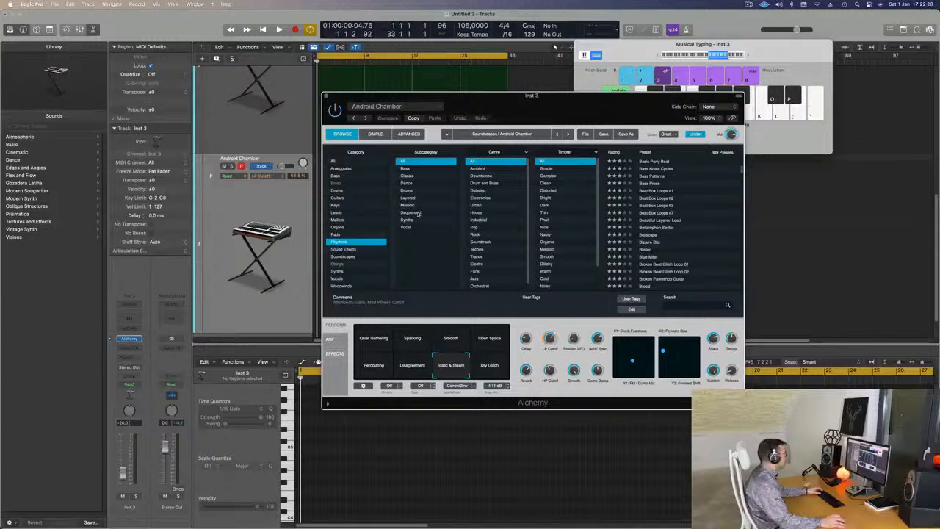
{"action": "scroll", "coordinate": [508, 219], "scroll_direction": "down", "scroll_amount": 1}
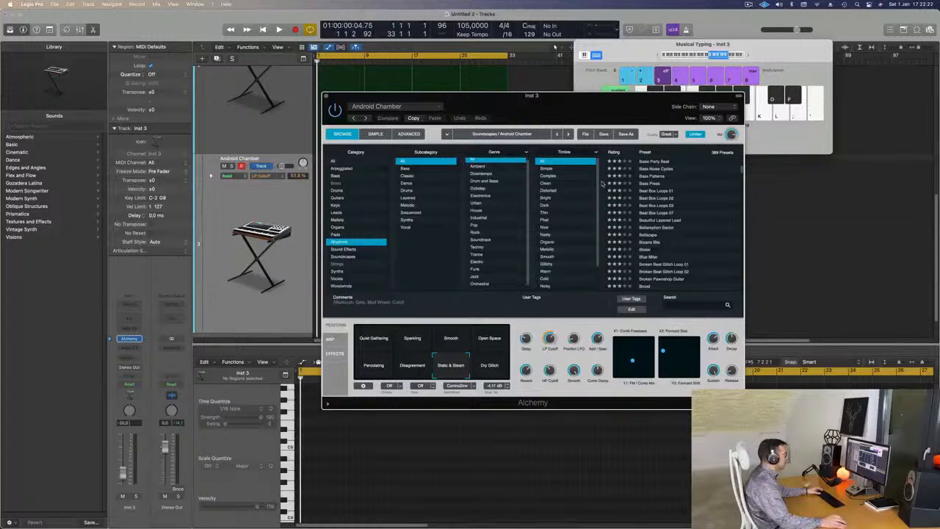
{"action": "scroll", "coordinate": [681, 232], "scroll_direction": "up", "scroll_amount": 10}
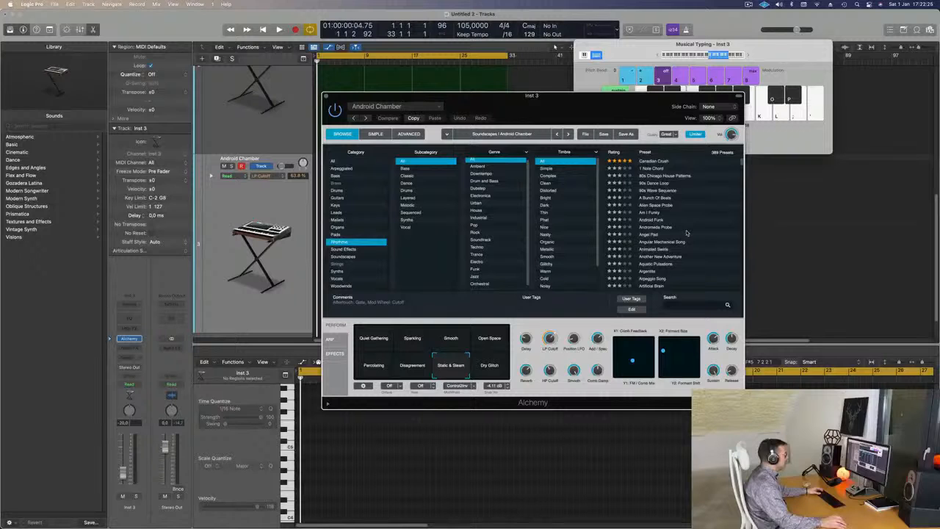
{"action": "left_click", "coordinate": [655, 163]}
{"action": "left_click_drag", "start_coordinate": [446, 104], "coordinate": [415, 144]}
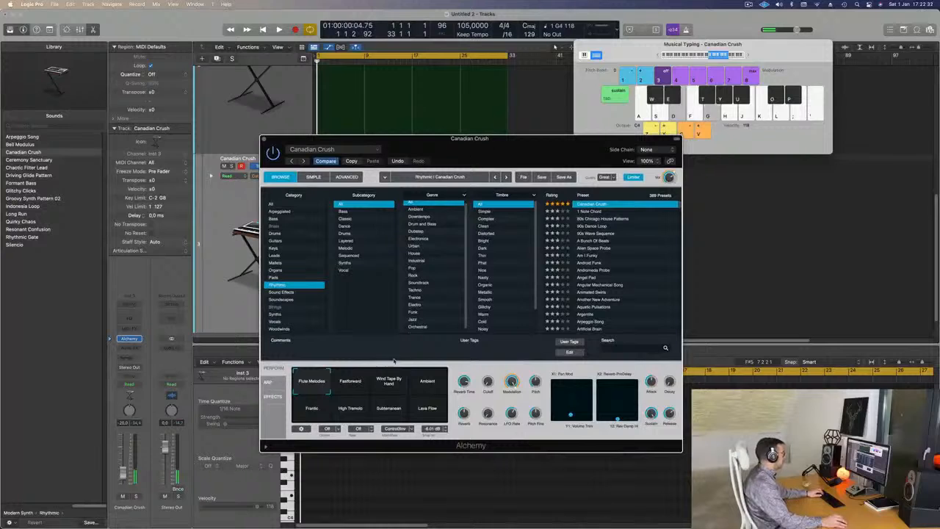
- Try Canadian Crush's Fastforward snapshot with notes in lower octaves and move Alchemy below the musical keyboard
{"action": "left_click", "coordinate": [354, 388]}
{"action": "key", "text": "f"}
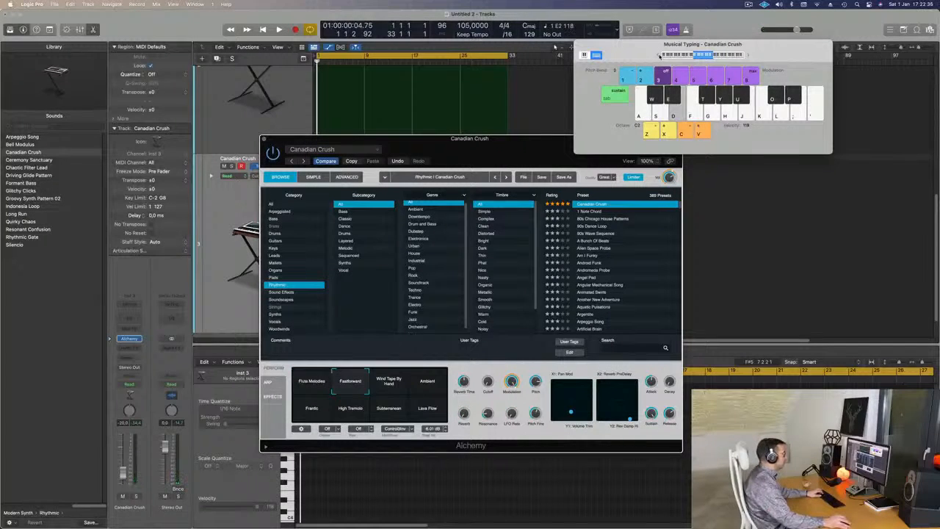
{"action": "left_click_drag", "start_coordinate": [514, 154], "coordinate": [710, 173]}
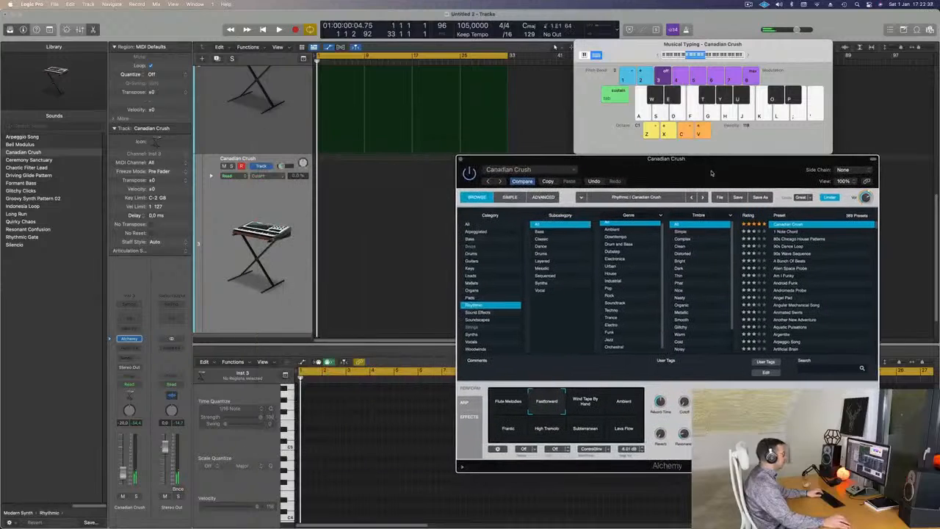
- Load the 1 Note Chord preset on the new track and reposition the Musical Typing window
{"action": "left_click", "coordinate": [785, 231]}
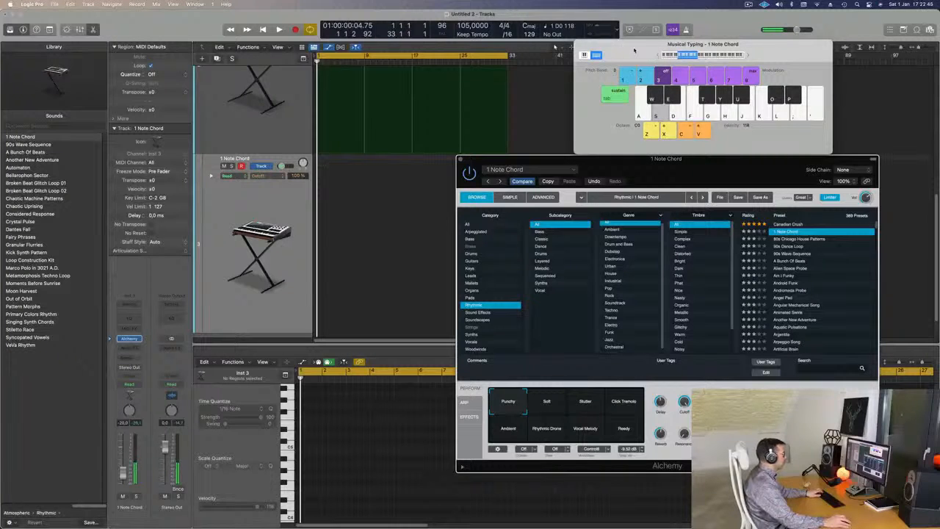
{"action": "left_click_drag", "start_coordinate": [635, 50], "coordinate": [618, 64]}
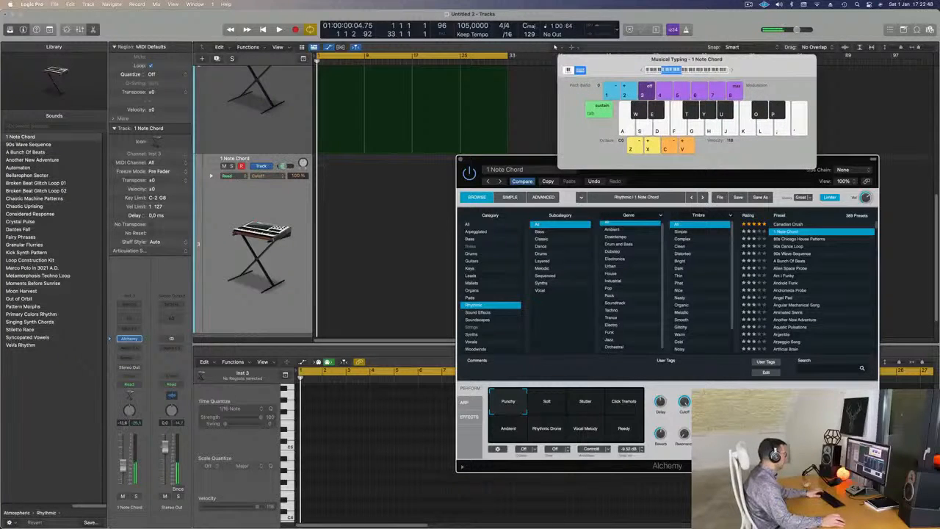
- Copy the first Ancient Alien Pilot region from the Android Chamber track to the start of the 1 Note Chord track
{"action": "scroll", "coordinate": [348, 113], "scroll_direction": "up", "scroll_amount": 3}
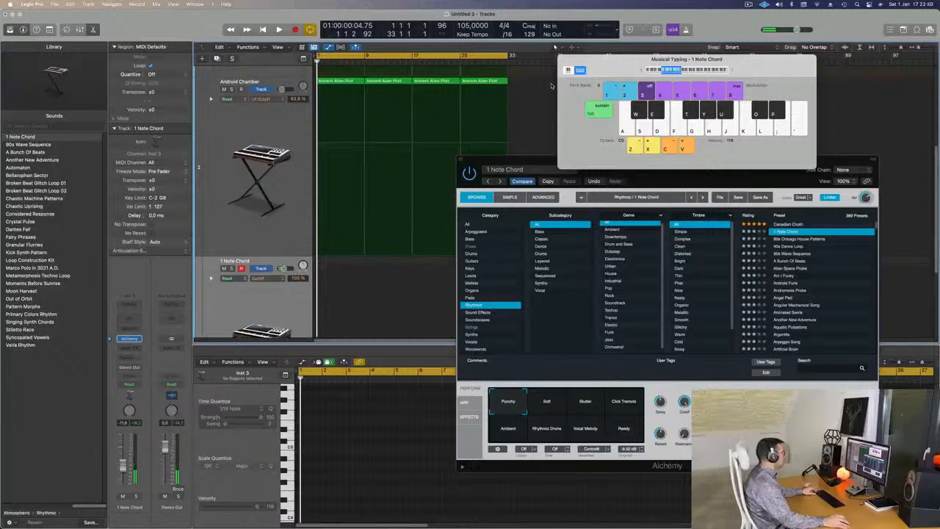
{"action": "left_click", "coordinate": [342, 81]}
{"action": "left_click_drag", "start_coordinate": [328, 171], "coordinate": [336, 276]}
- Move the sustained note in the copied region down to a lower pitch in the Piano Roll
{"action": "scroll", "coordinate": [361, 456], "scroll_direction": "down", "scroll_amount": 3}
{"action": "left_click_drag", "start_coordinate": [365, 432], "coordinate": [384, 487]}
{"action": "left_click_drag", "start_coordinate": [435, 449], "coordinate": [328, 449]}
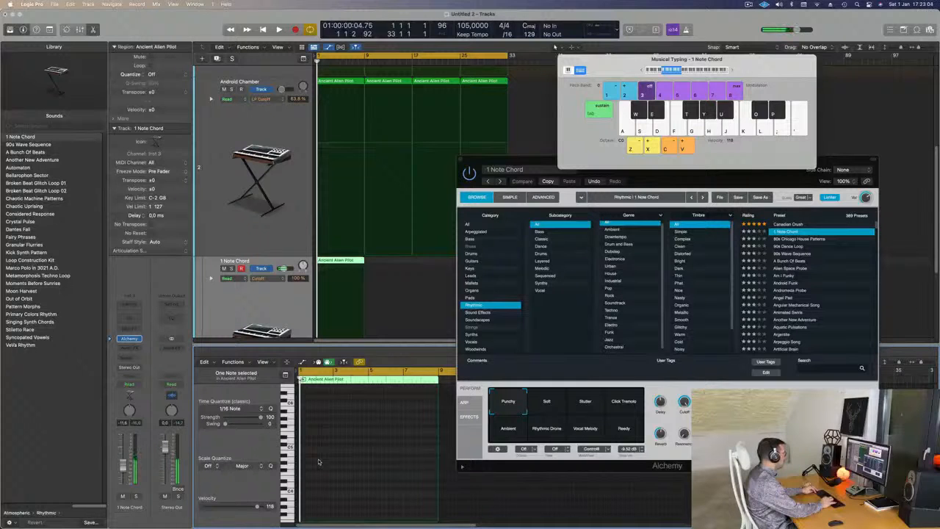
- Play the 1 Note Chord part repeatedly from the start and move Alchemy away from the arrangement
{"action": "key", "text": "space"}
{"action": "key", "text": "space"}
{"action": "key", "text": "space"}
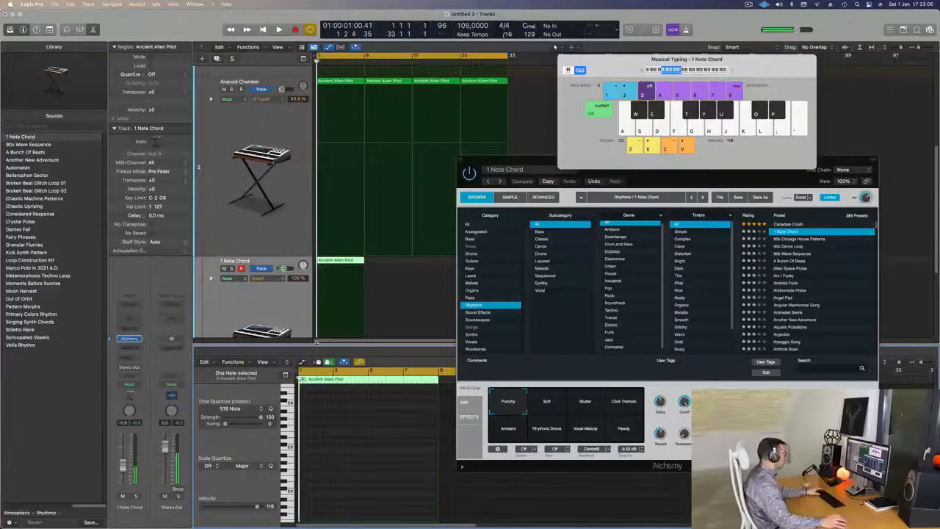
{"action": "key", "text": "space"}
{"action": "key", "text": "space"}
{"action": "key", "text": "space"}
{"action": "key", "text": "space"}
{"action": "left_click_drag", "start_coordinate": [508, 159], "coordinate": [611, 134]}
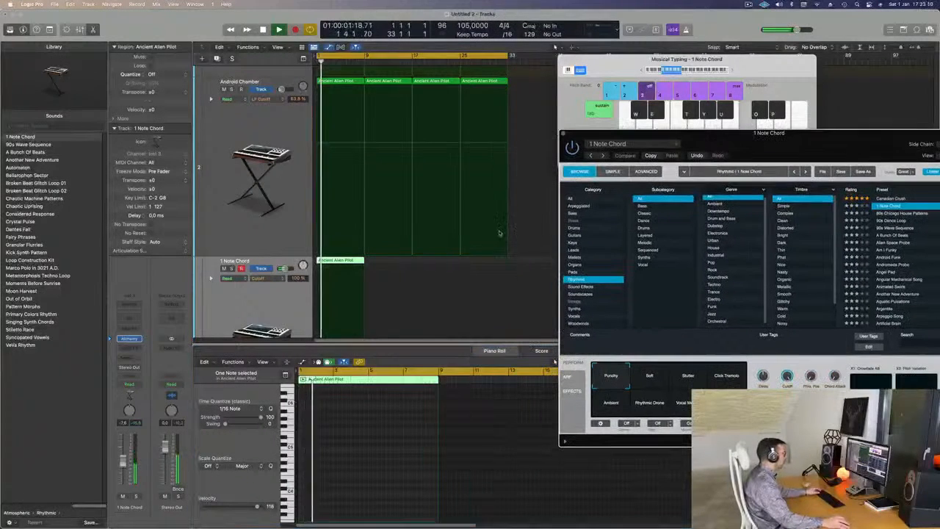
- Move the region on the 1 Note Chord track to start at bar 5 and play from the start
{"action": "key", "text": "space"}
{"action": "left_click_drag", "start_coordinate": [359, 261], "coordinate": [366, 263]}
{"action": "key", "text": "space"}
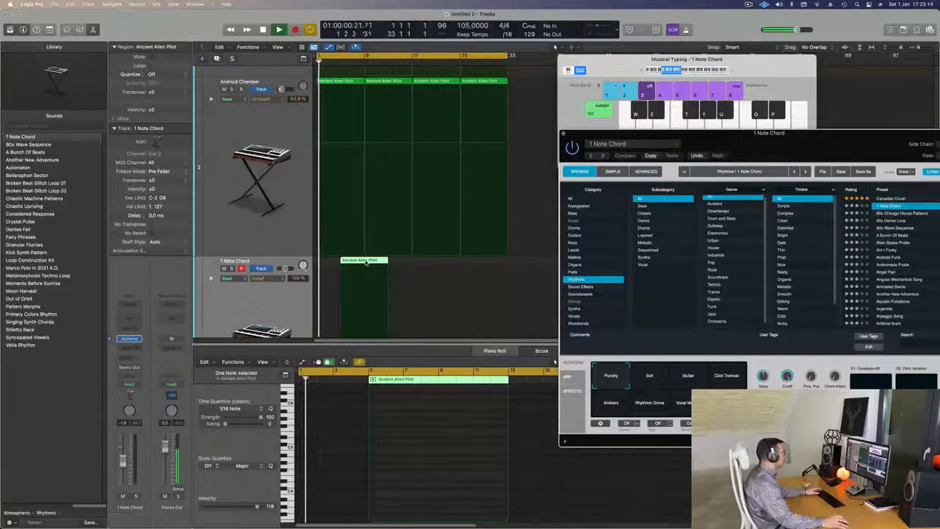
- Raise the 1 Note Chord track's volume to about -4.6 dB during playback and replay the arrangement from the start
{"action": "key", "text": "super+Right"}
{"action": "key", "text": "super+Right"}
{"action": "key", "text": "super+Right"}
{"action": "key", "text": "super+Right"}
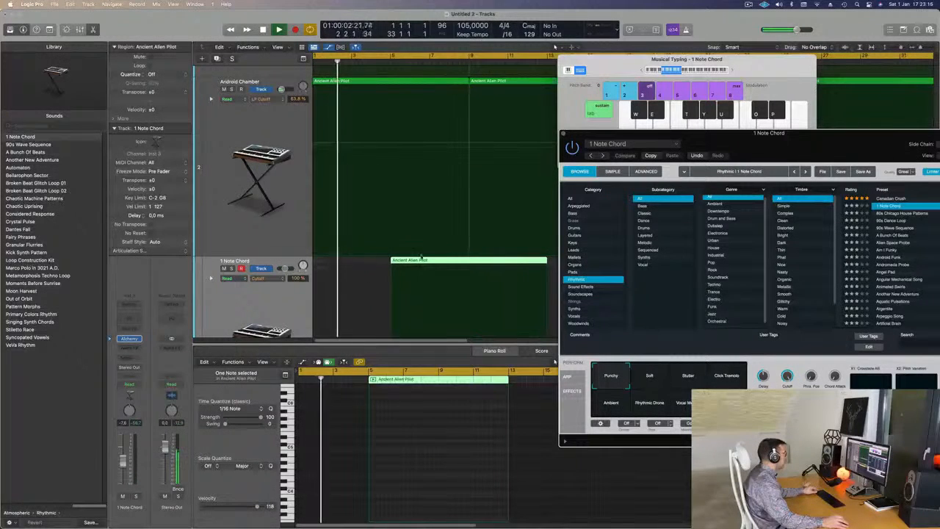
{"action": "left_click_drag", "start_coordinate": [418, 262], "coordinate": [419, 261]}
{"action": "key", "text": "super+Left"}
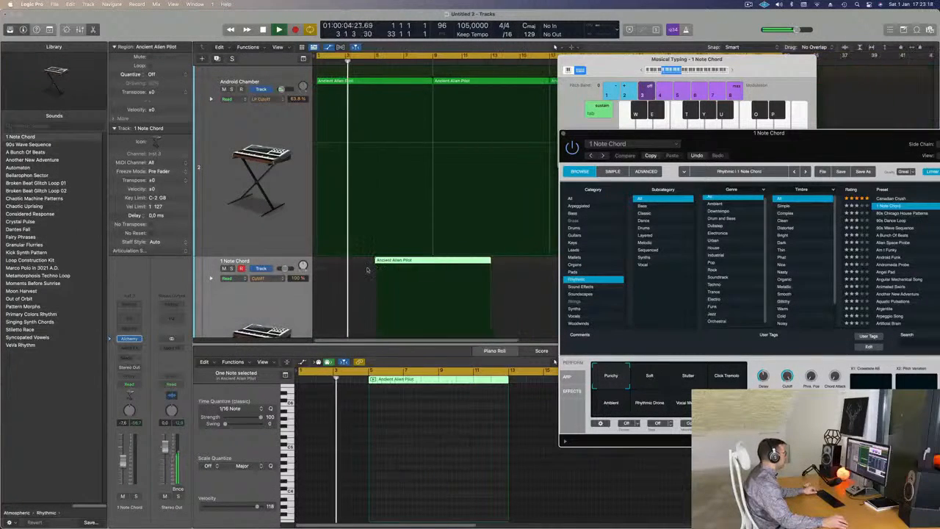
{"action": "left_click_drag", "start_coordinate": [750, 151], "coordinate": [648, 138]}
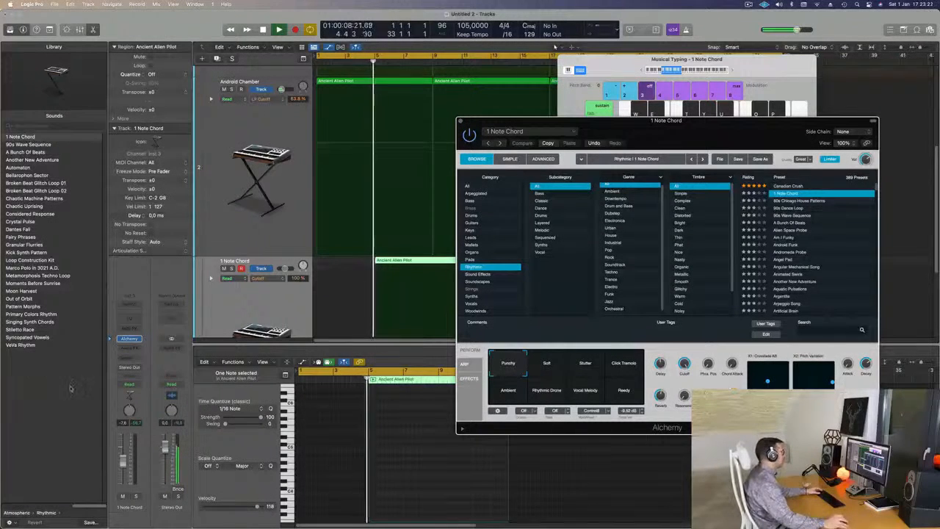
{"action": "left_click_drag", "start_coordinate": [124, 462], "coordinate": [124, 459]}
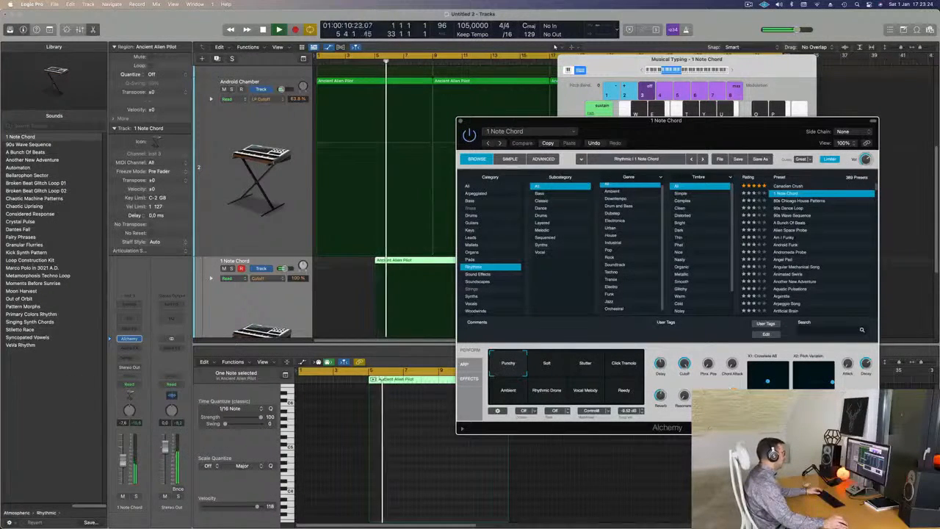
{"action": "left_click", "coordinate": [414, 229]}
{"action": "key", "text": "Return"}
- Shorten the 1 Note Chord region to end at bar 9 by removing its second half
{"action": "left_click_drag", "start_coordinate": [655, 125], "coordinate": [801, 97]}
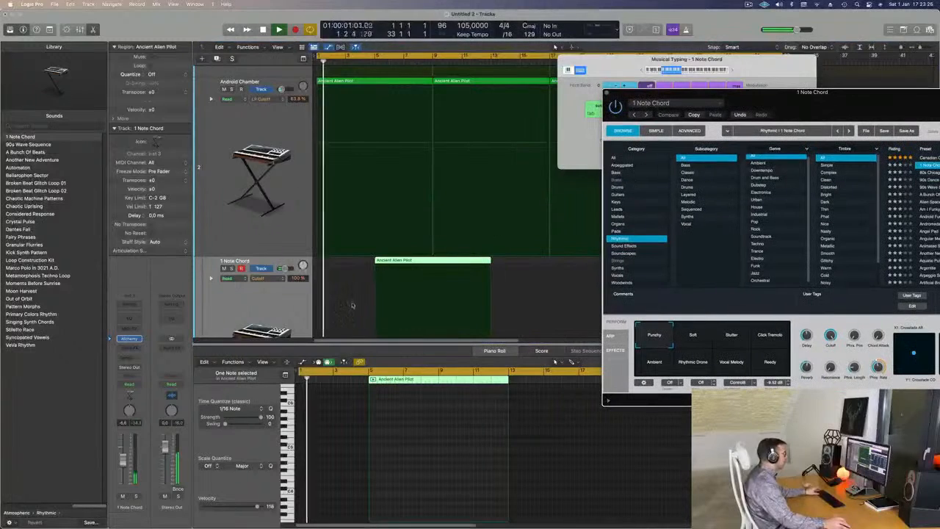
{"action": "double_click", "coordinate": [431, 263]}
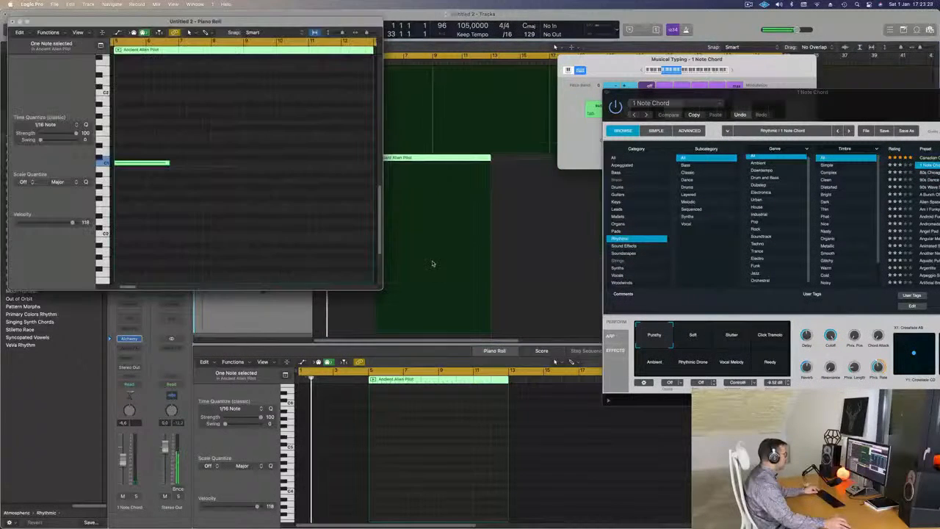
{"action": "left_click", "coordinate": [11, 21]}
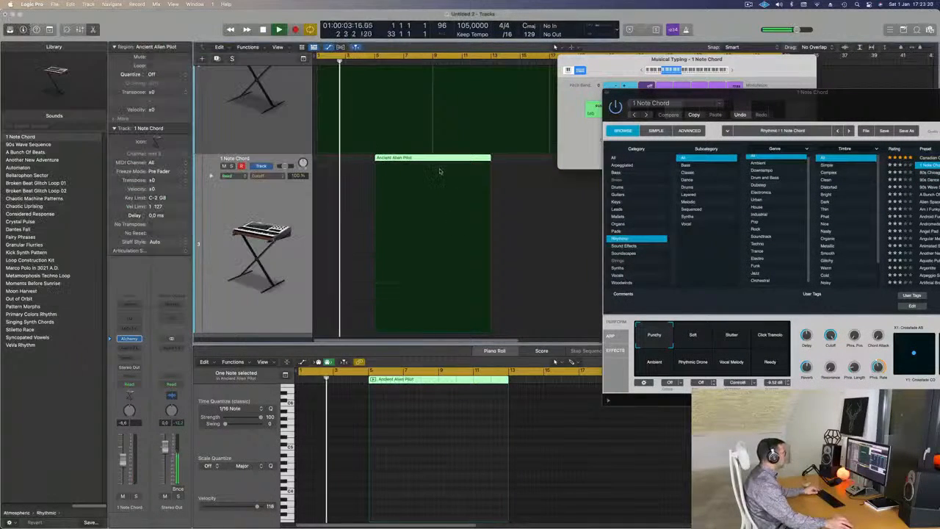
{"action": "left_click", "coordinate": [434, 175]}
{"action": "key", "text": "Delete"}
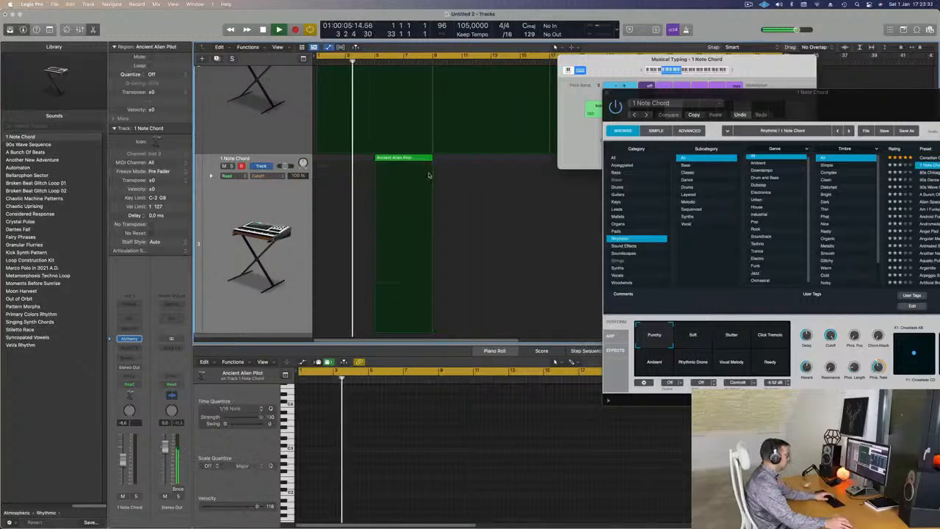
- Browse Alchemy's rhythmic presets, move its window aside, and set the cycle range to start at bar 5 for playback
{"action": "left_click_drag", "start_coordinate": [820, 104], "coordinate": [609, 169]}
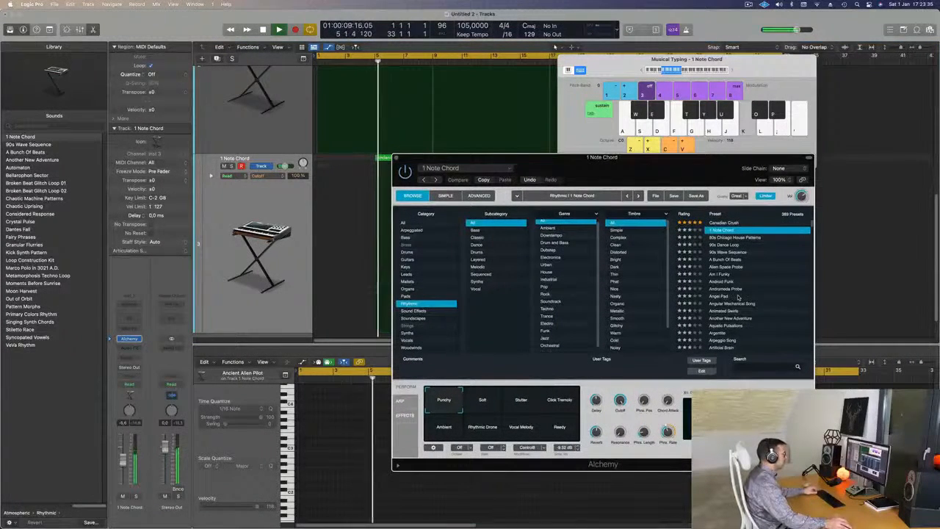
{"action": "scroll", "coordinate": [738, 296], "scroll_direction": "down", "scroll_amount": 4}
{"action": "key", "text": "space"}
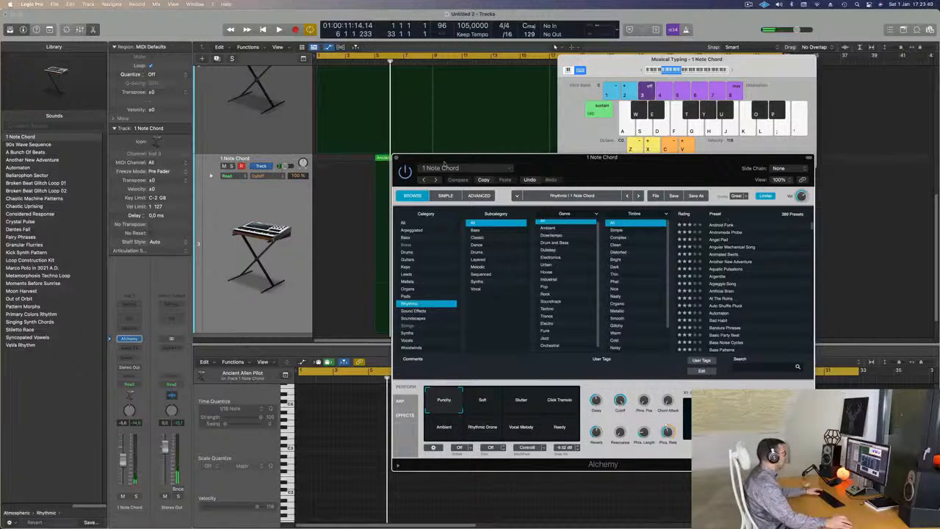
{"action": "left_click_drag", "start_coordinate": [444, 163], "coordinate": [648, 163]}
{"action": "key", "text": "space"}
{"action": "left_click_drag", "start_coordinate": [318, 56], "coordinate": [376, 57]}
{"action": "key", "text": "space"}
{"action": "key", "text": "space"}
- Add a Channel EQ to the 1 Note Chord track with a +9.1 dB low shelf at 75 Hz and a -18.8 dB high shelf at 715 Hz
{"action": "left_click", "coordinate": [125, 318]}
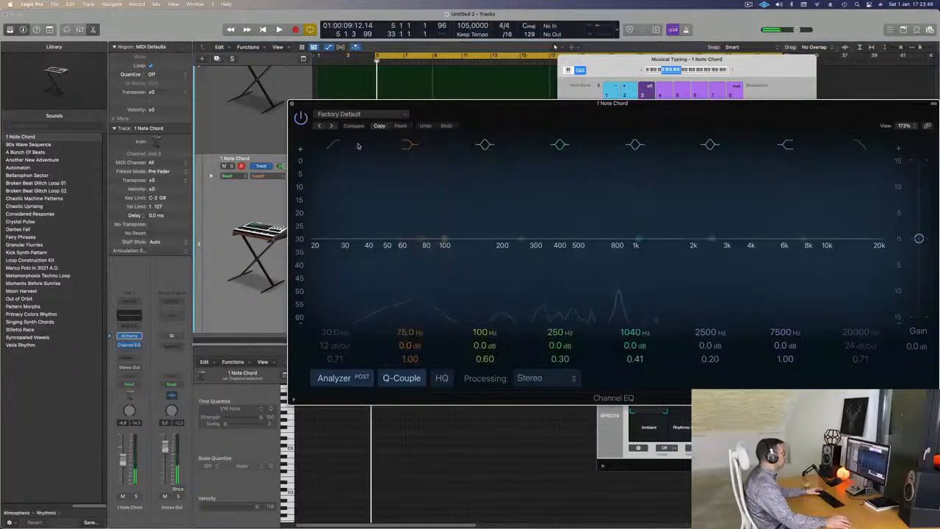
{"action": "left_click_drag", "start_coordinate": [409, 346], "coordinate": [409, 345]}
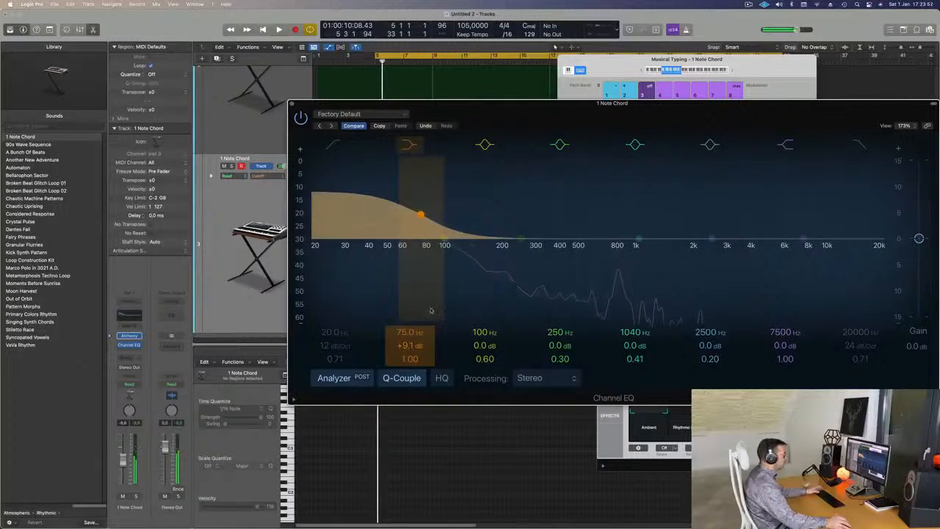
{"action": "key", "text": "space"}
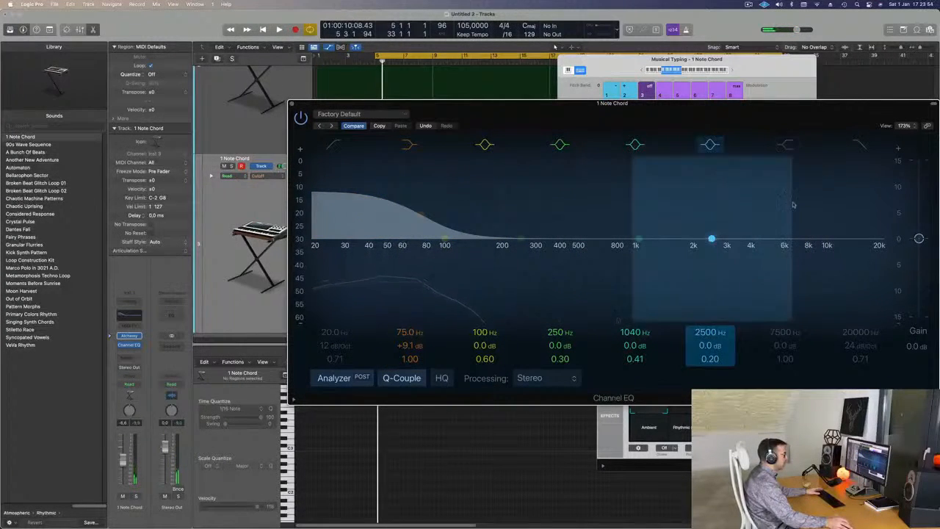
{"action": "key", "text": "space"}
{"action": "left_click_drag", "start_coordinate": [790, 239], "coordinate": [606, 288]}
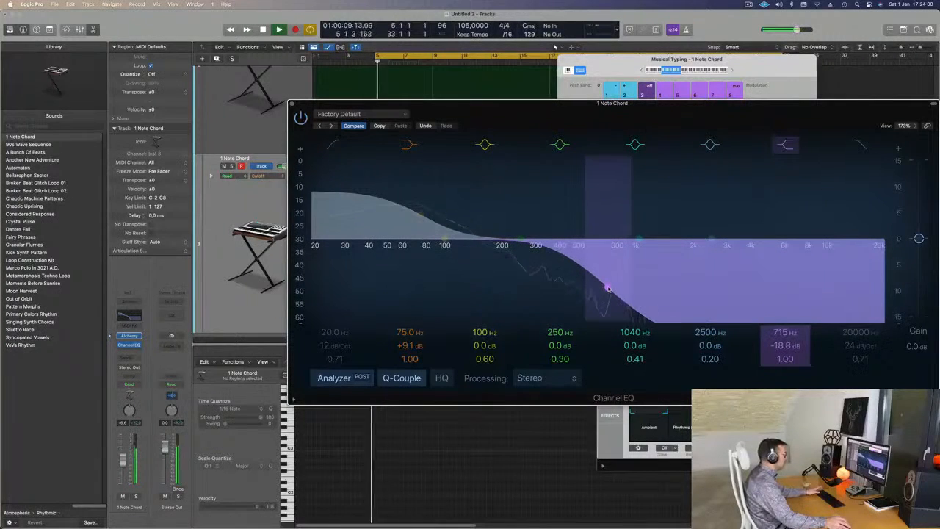
{"action": "left_click", "coordinate": [291, 105]}
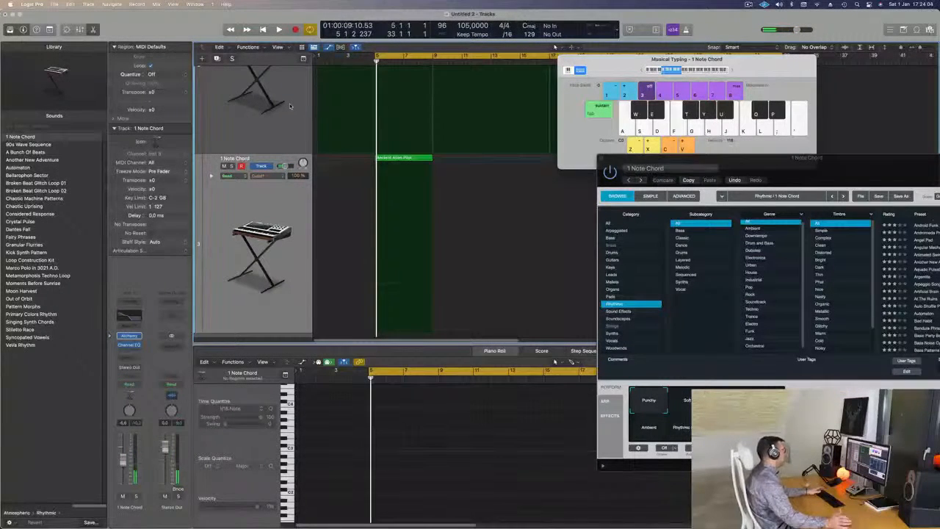
- Rebalance the 1 Note Chord track's volume to about -4.8 dB while repeatedly playing from bar 5
{"action": "left_click", "coordinate": [288, 212]}
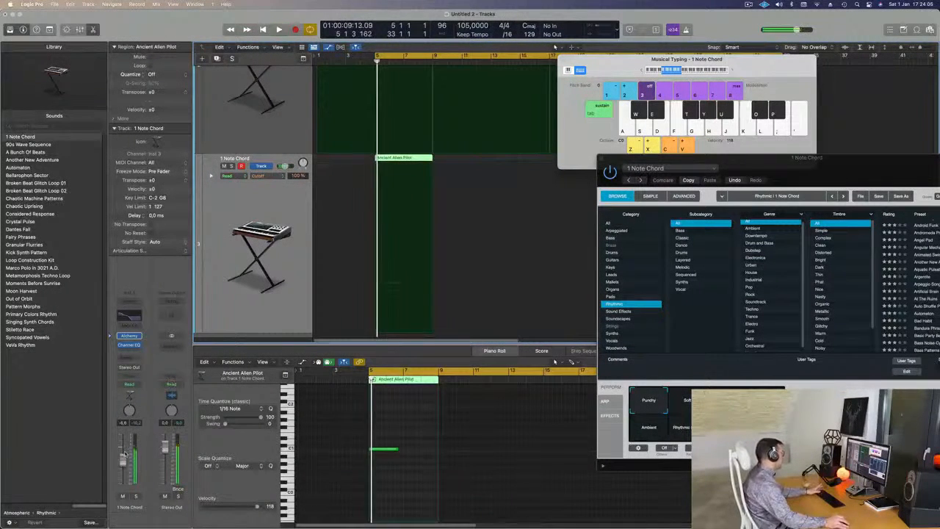
{"action": "key", "text": "space"}
{"action": "left_click_drag", "start_coordinate": [123, 476], "coordinate": [127, 460]}
{"action": "key", "text": "space"}
{"action": "key", "text": "space"}
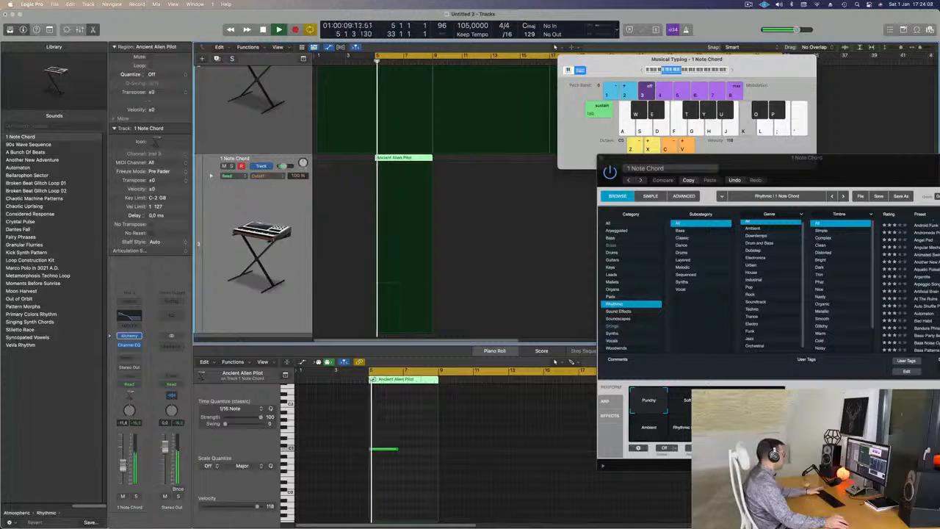
{"action": "key", "text": "space"}
{"action": "key", "text": "space"}
{"action": "left_click_drag", "start_coordinate": [125, 457], "coordinate": [125, 454]}
- Audition Alchemy's Ambient and Soft snapshots on the 1 Note Chord part and return to Punchy
{"action": "key", "text": "space"}
{"action": "key", "text": "space"}
{"action": "key", "text": "space"}
{"action": "key", "text": "space"}
{"action": "left_click_drag", "start_coordinate": [860, 170], "coordinate": [707, 141]}
{"action": "key", "text": "space"}
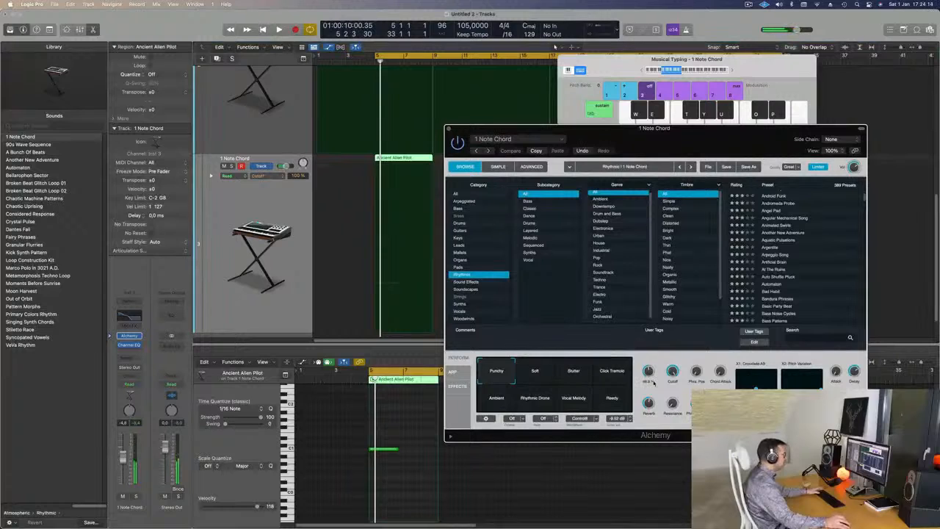
{"action": "left_click", "coordinate": [504, 399]}
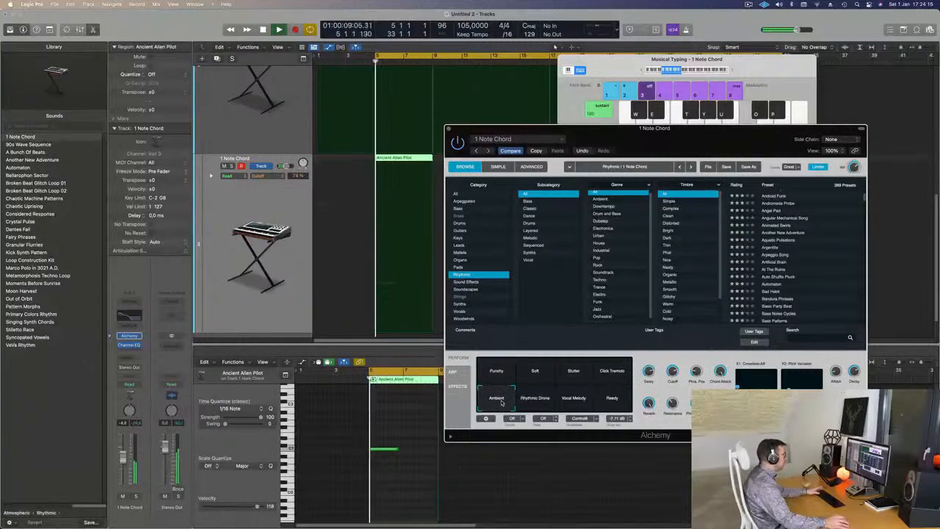
{"action": "left_click", "coordinate": [543, 371]}
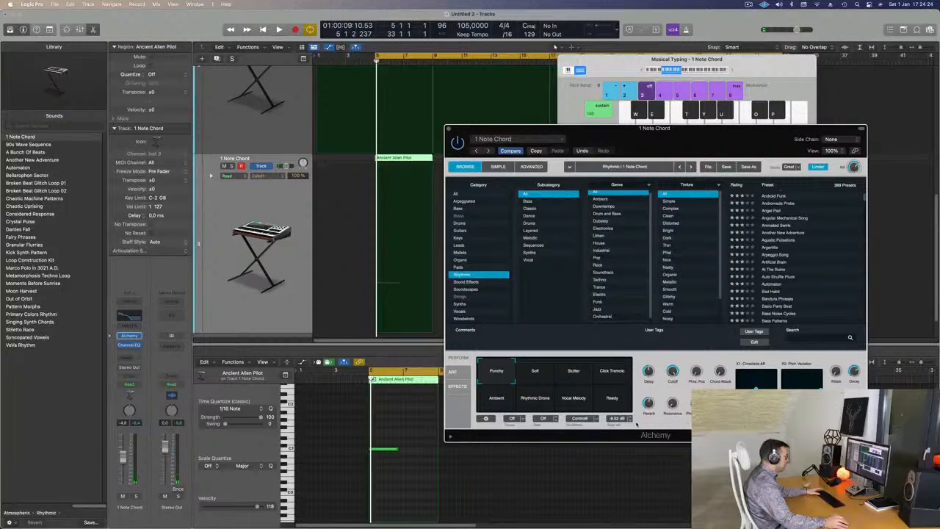
- Play the 1 Note Chord part from bar 5, both in the mix and soloed
{"action": "key", "text": "space"}
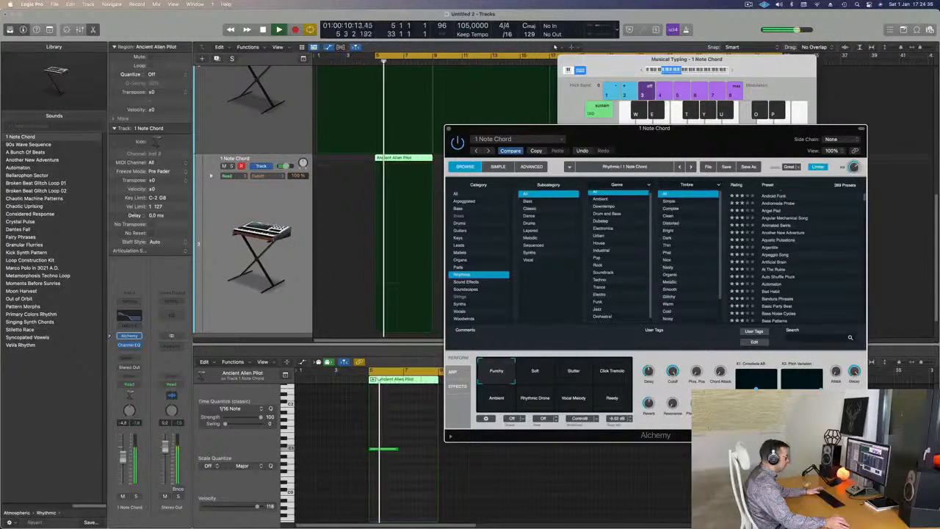
{"action": "left_click_drag", "start_coordinate": [688, 142], "coordinate": [752, 121]}
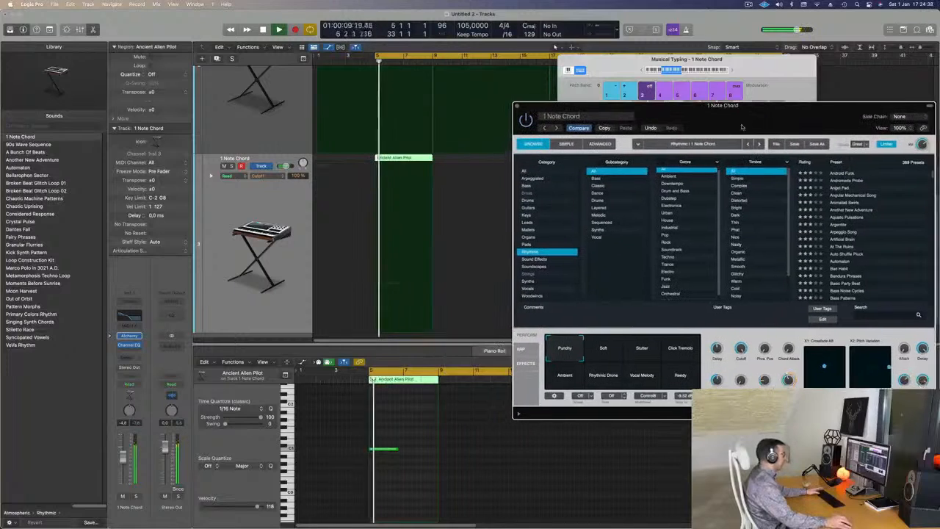
{"action": "left_click", "coordinate": [232, 168]}
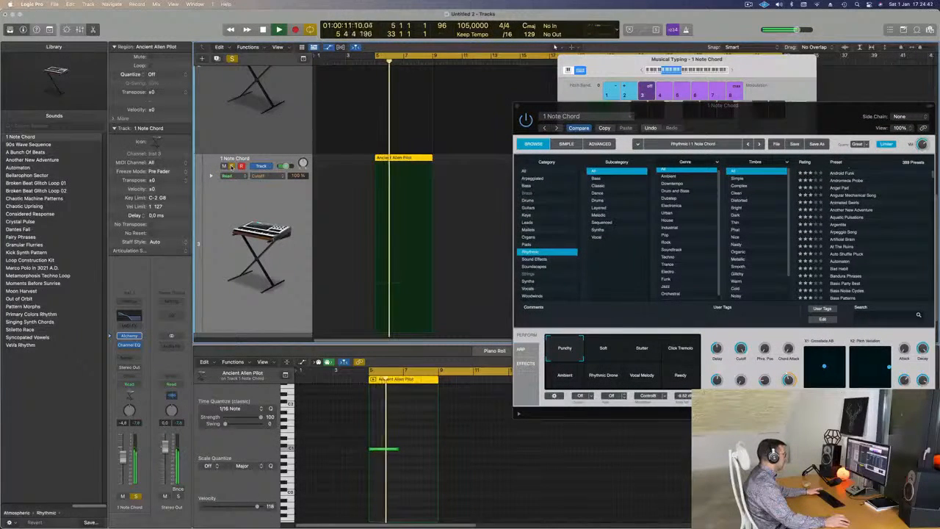
{"action": "key", "text": "space"}
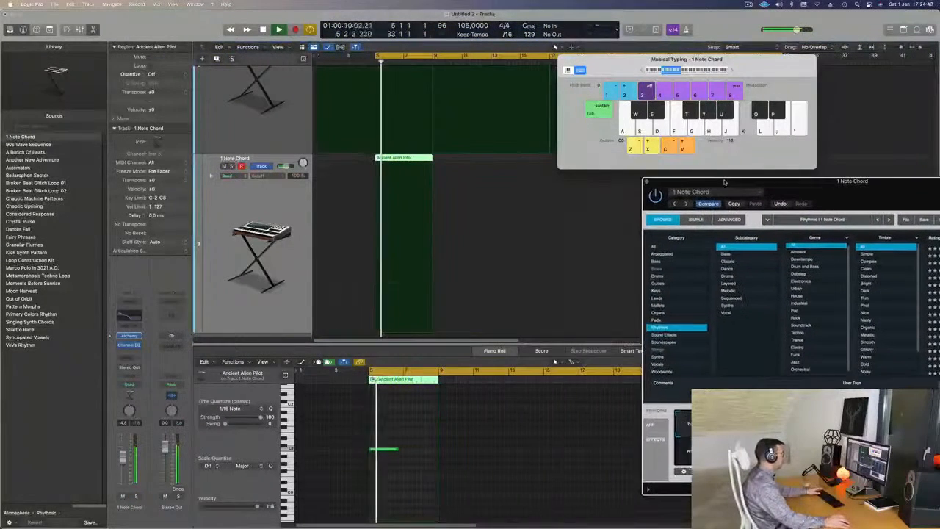
- Lengthen the 1 Note Chord region's note to four bars in the Piano Roll and listen to it from bar 5
{"action": "scroll", "coordinate": [465, 226], "scroll_direction": "left", "scroll_amount": 3}
{"action": "scroll", "coordinate": [464, 226], "scroll_direction": "down", "scroll_amount": 5}
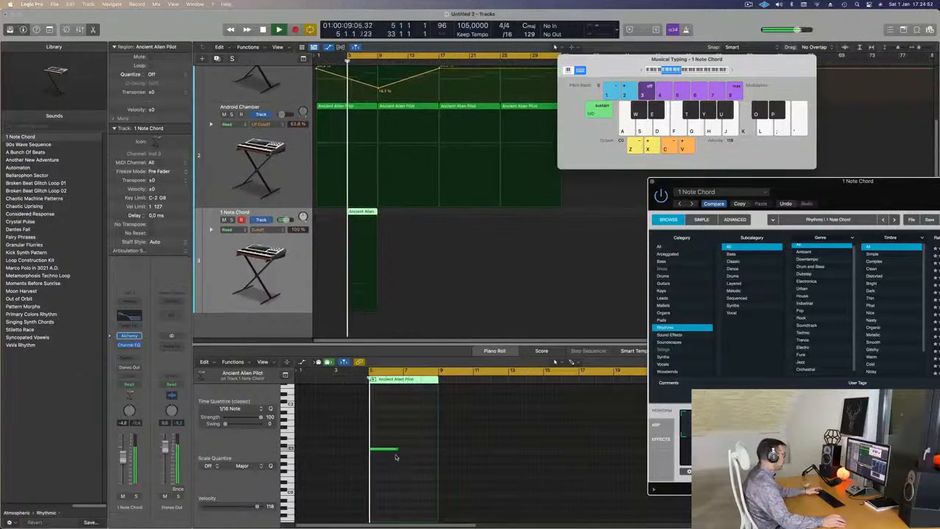
{"action": "left_click_drag", "start_coordinate": [397, 450], "coordinate": [436, 450]}
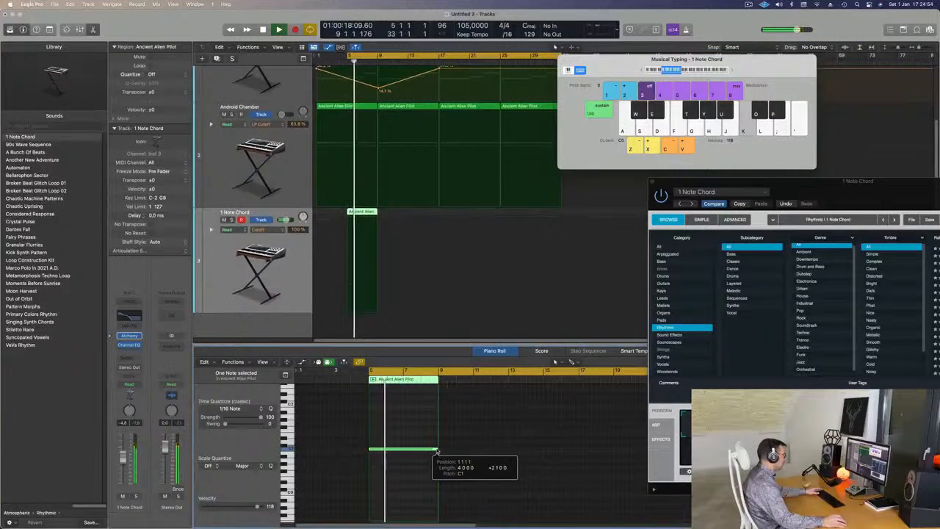
{"action": "left_click_drag", "start_coordinate": [861, 191], "coordinate": [688, 174]}
{"action": "key", "text": "super+Left"}
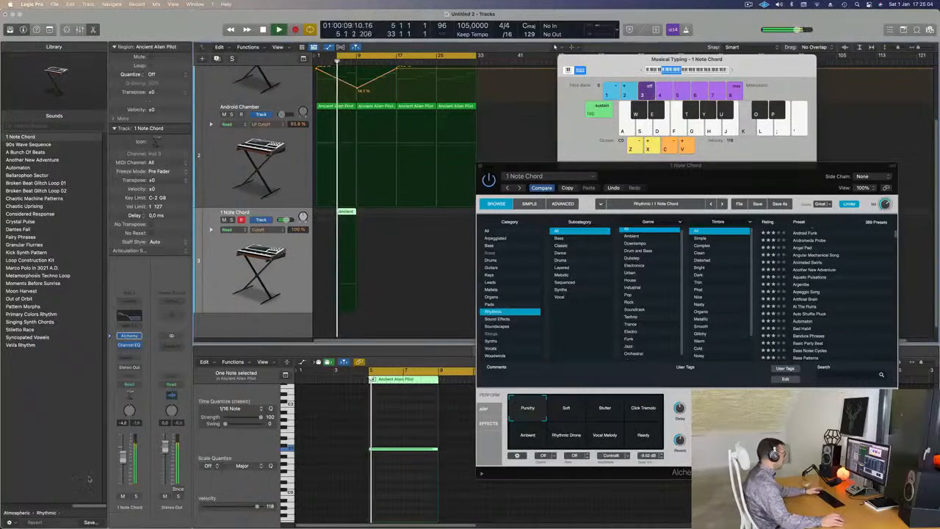
{"action": "key", "text": "space"}
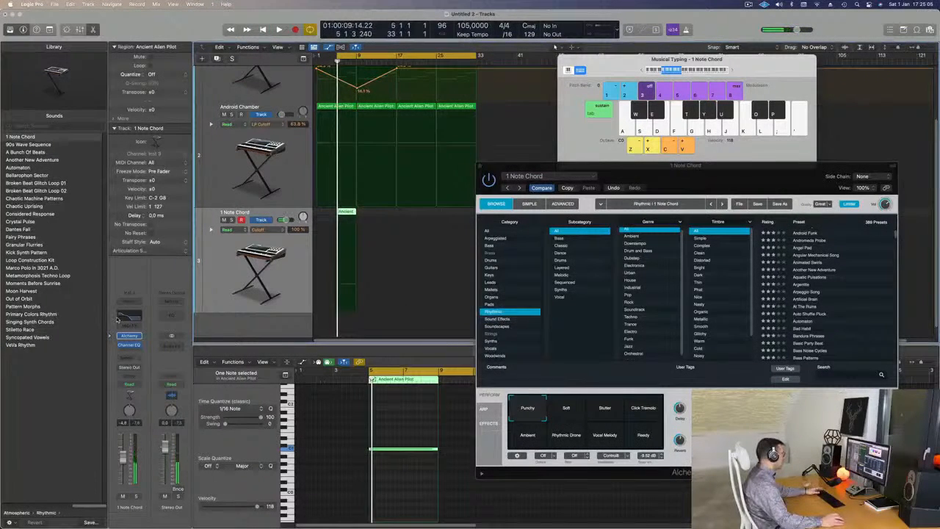
- In the 1 Note Chord Channel EQ, cut 280 Hz by 6.1 dB and set the 75 Hz low shelf to +7.5 dB
{"action": "left_click", "coordinate": [124, 318]}
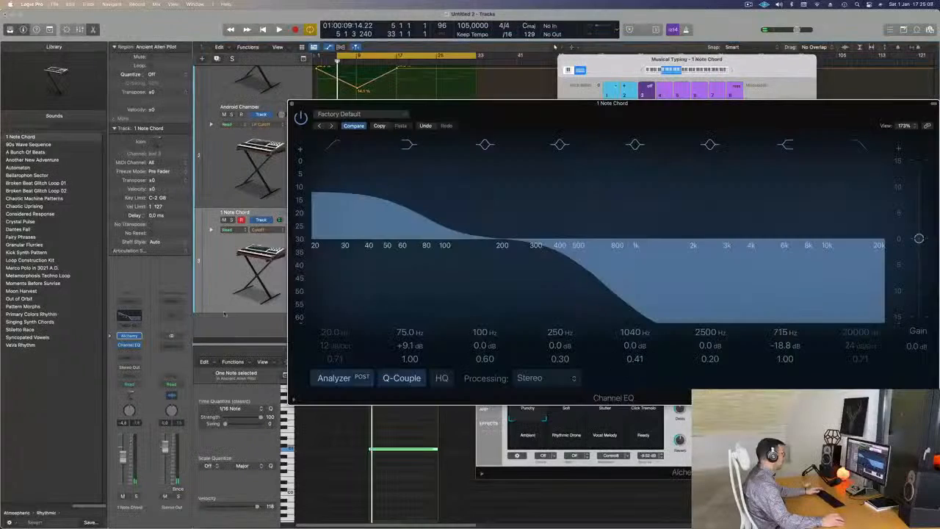
{"action": "key", "text": "space"}
{"action": "key", "text": "space"}
{"action": "left_click_drag", "start_coordinate": [524, 246], "coordinate": [531, 270]}
{"action": "key", "text": "space"}
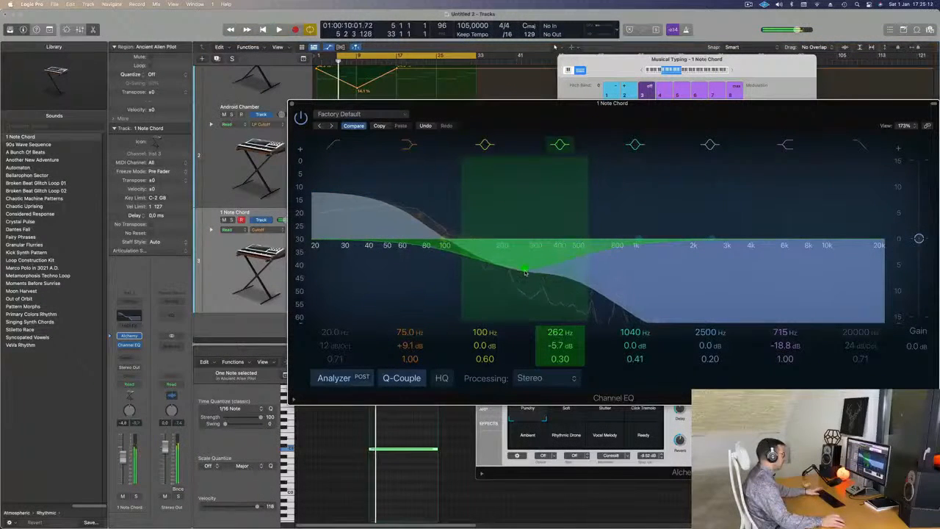
{"action": "left_click_drag", "start_coordinate": [419, 212], "coordinate": [418, 218]}
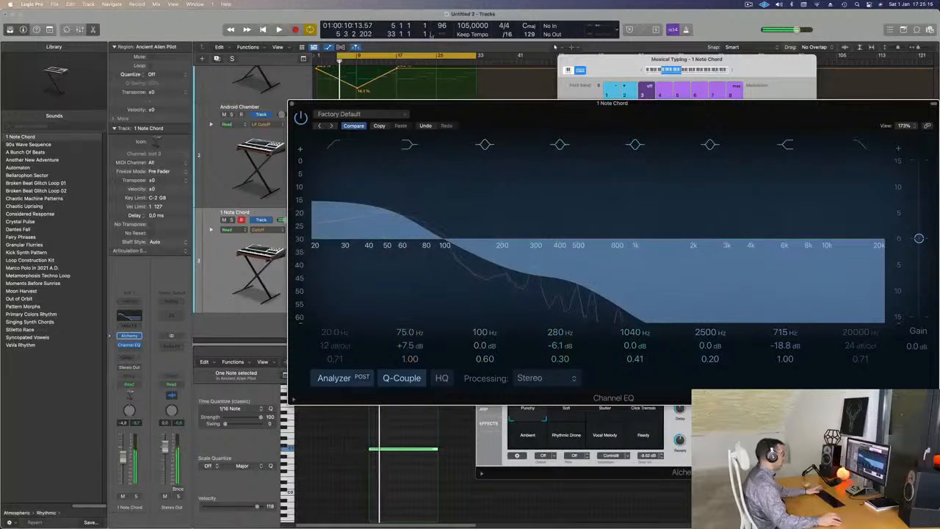
- Move the Channel EQ aside, extend the cycle range back to bar 1 and play from there
{"action": "left_click_drag", "start_coordinate": [459, 114], "coordinate": [675, 130]}
{"action": "left_click_drag", "start_coordinate": [339, 58], "coordinate": [312, 56]}
{"action": "key", "text": "space"}
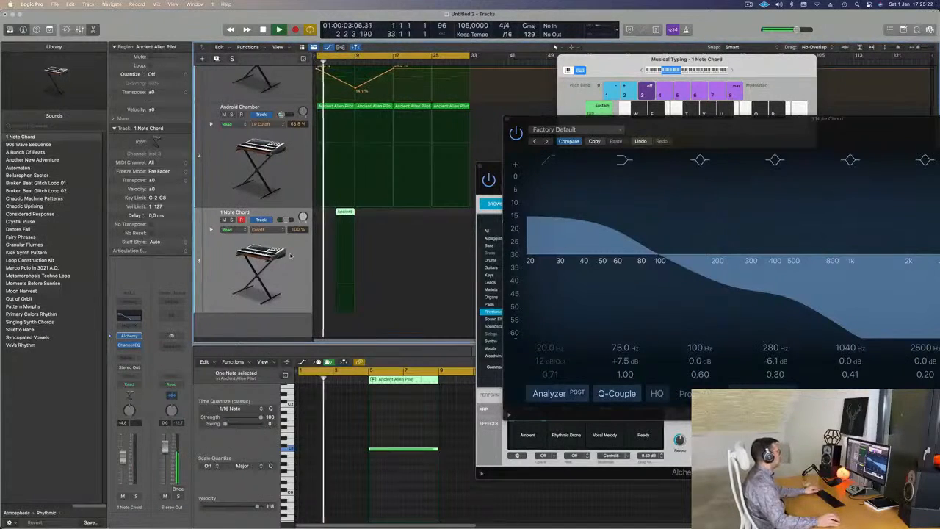
- Copy the 1 Note Chord region to bar 9, directly after the original
{"action": "scroll", "coordinate": [282, 254], "scroll_direction": "down", "scroll_amount": 1}
{"action": "scroll", "coordinate": [282, 255], "scroll_direction": "down", "scroll_amount": 4}
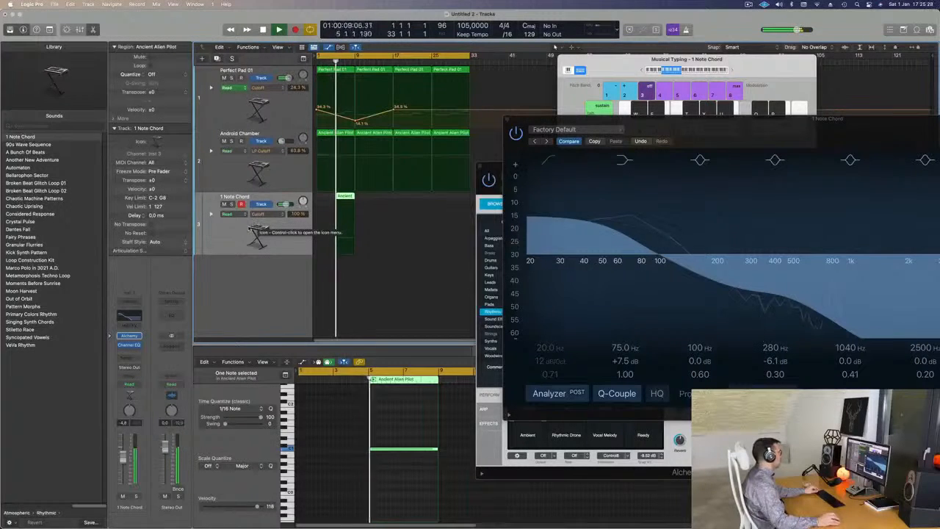
{"action": "scroll", "coordinate": [373, 206], "scroll_direction": "up", "scroll_amount": 2}
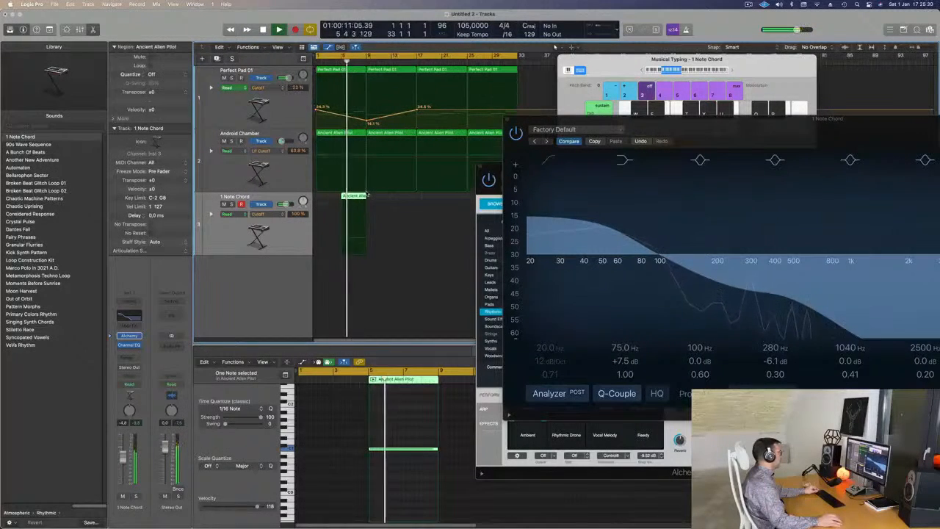
{"action": "left_click_drag", "start_coordinate": [359, 196], "coordinate": [379, 196]}
{"action": "scroll", "coordinate": [379, 197], "scroll_direction": "down", "scroll_amount": 2}
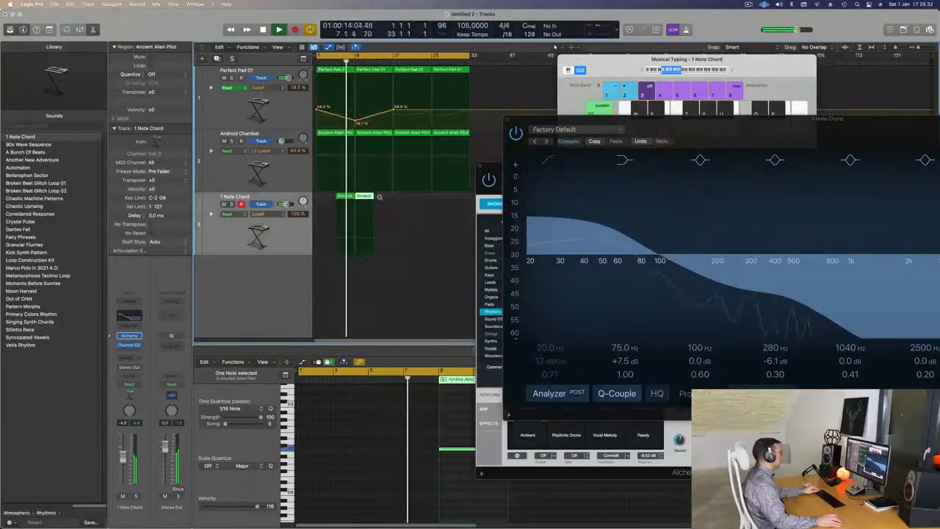
- Make Perfect Pad 01's Cutoff automation jump up to about 50% at bar 9 and play from bar 1
{"action": "left_click", "coordinate": [357, 121]}
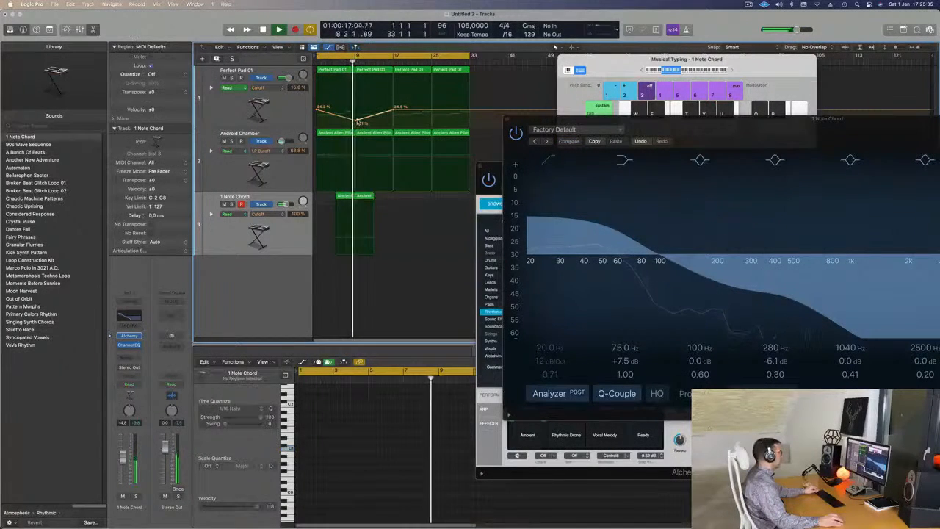
{"action": "left_click_drag", "start_coordinate": [357, 103], "coordinate": [355, 101]}
{"action": "key", "text": "Return"}
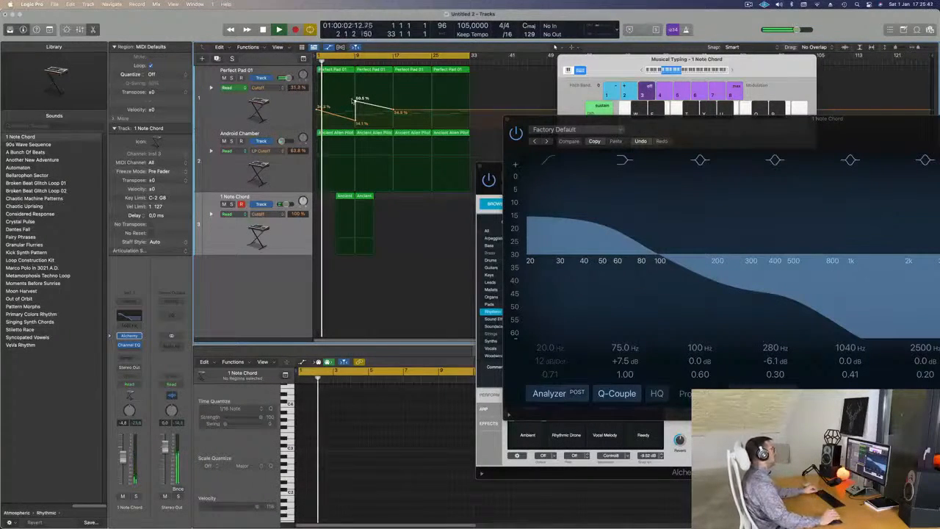
- Adjust Perfect Pad 01's low Cutoff point just before bar 9, move the Channel EQ aside and replay from bar 1
{"action": "left_click_drag", "start_coordinate": [715, 125], "coordinate": [389, 189]}
{"action": "key", "text": "super+Right"}
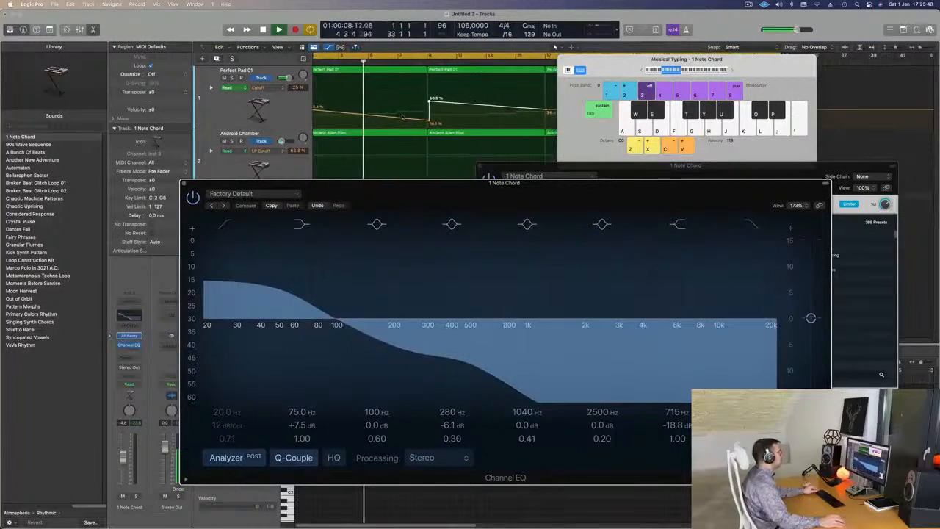
{"action": "mouse_move", "coordinate": [420, 121]}
{"action": "left_mouse_down"}
{"action": "mouse_move", "coordinate": [419, 101]}
{"action": "mouse_move", "coordinate": [415, 121]}
{"action": "left_mouse_up"}
{"action": "left_click_drag", "start_coordinate": [374, 183], "coordinate": [674, 227]}
{"action": "key", "text": "super+Left"}
{"action": "key", "text": "super+Left"}
{"action": "key", "text": "super+Left"}
{"action": "key", "text": "super+Left"}
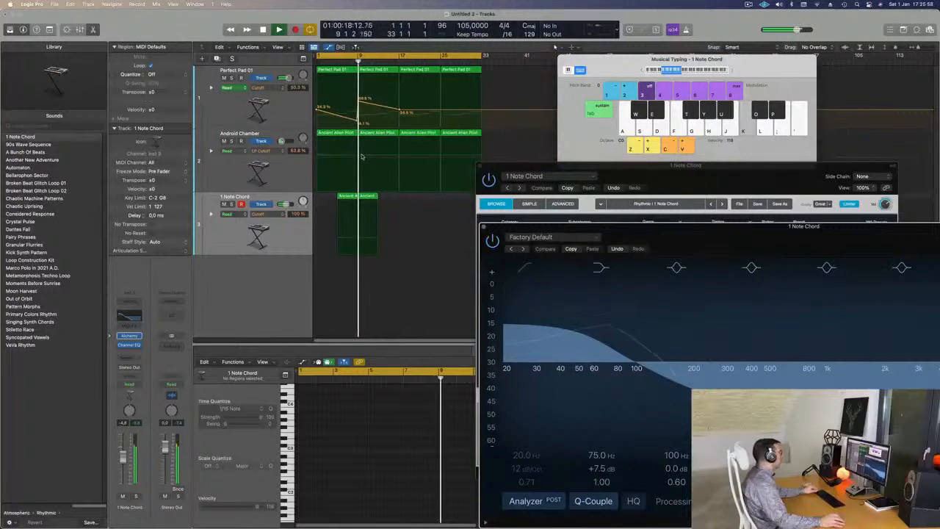
{"action": "key", "text": "Return"}
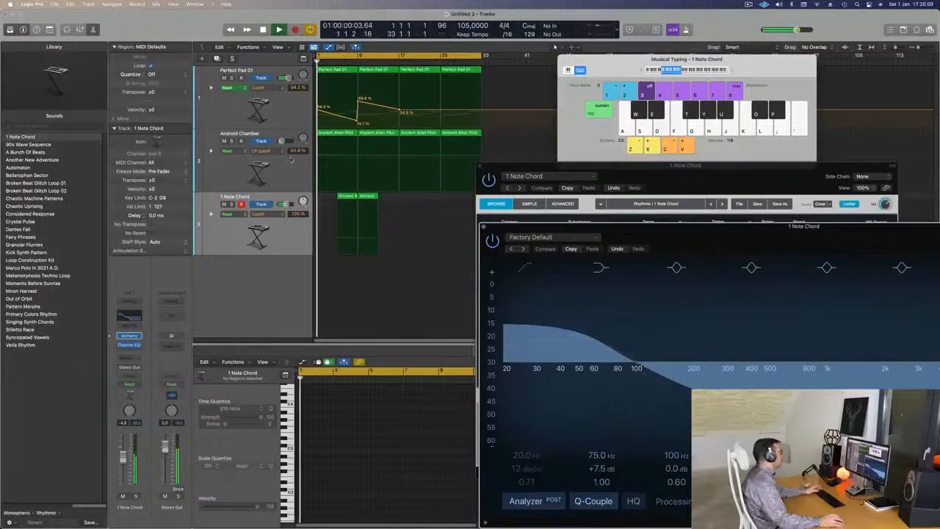
- Add LP Cutoff automation points to the Android Chamber track around bars 5, 9 and 13
{"action": "left_click", "coordinate": [239, 151]}
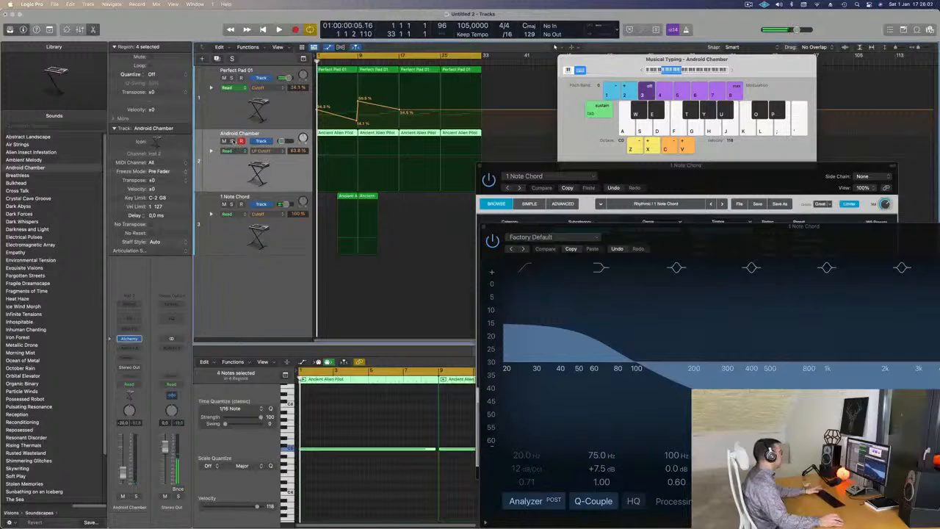
{"action": "key", "text": "space"}
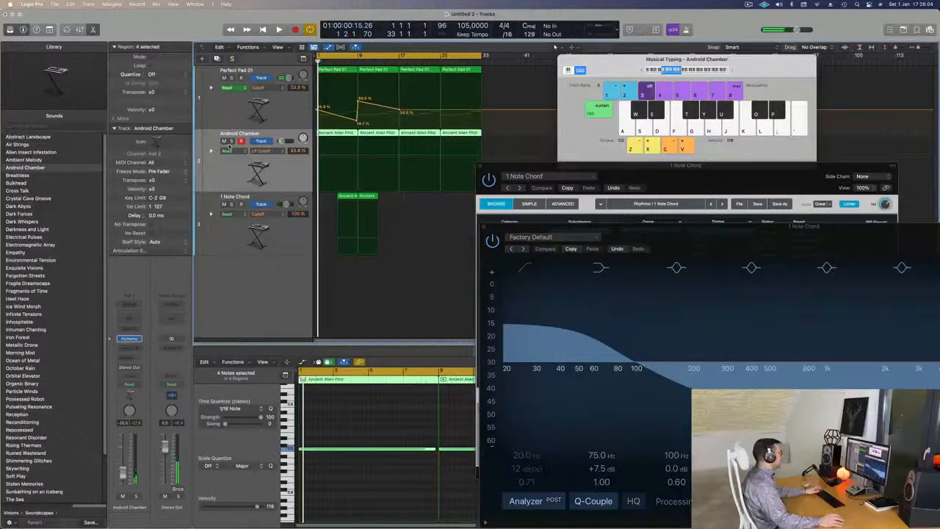
{"action": "left_click", "coordinate": [337, 158]}
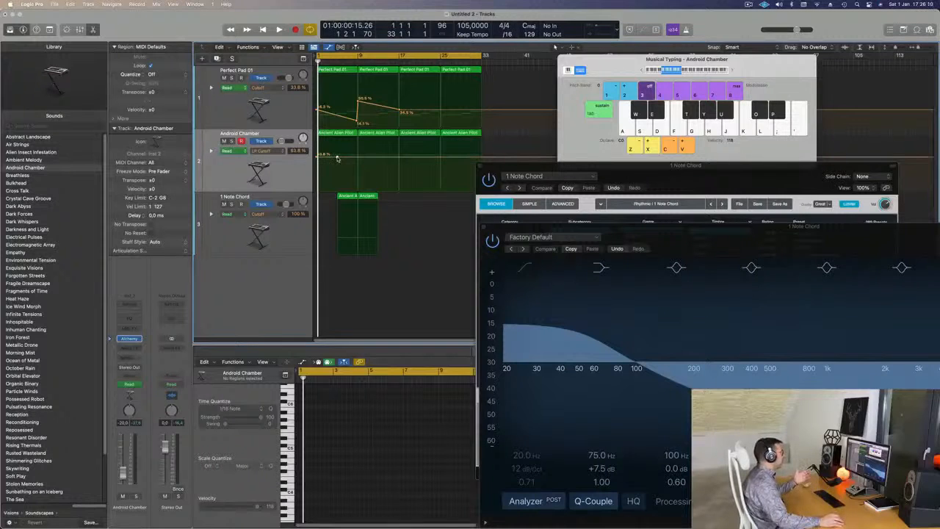
{"action": "left_click", "coordinate": [378, 159]}
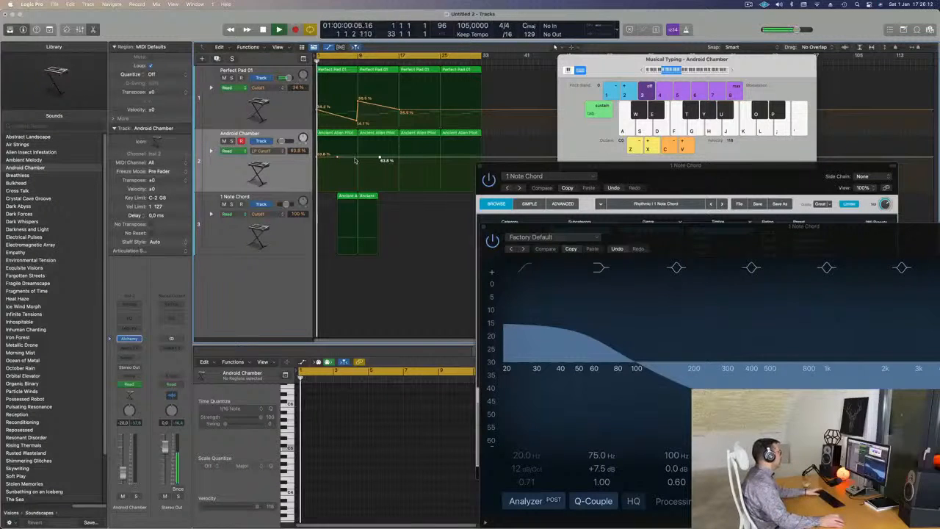
{"action": "key", "text": "space"}
- Rename the Android Chamber track as Acufen
{"action": "double_click", "coordinate": [240, 134]}
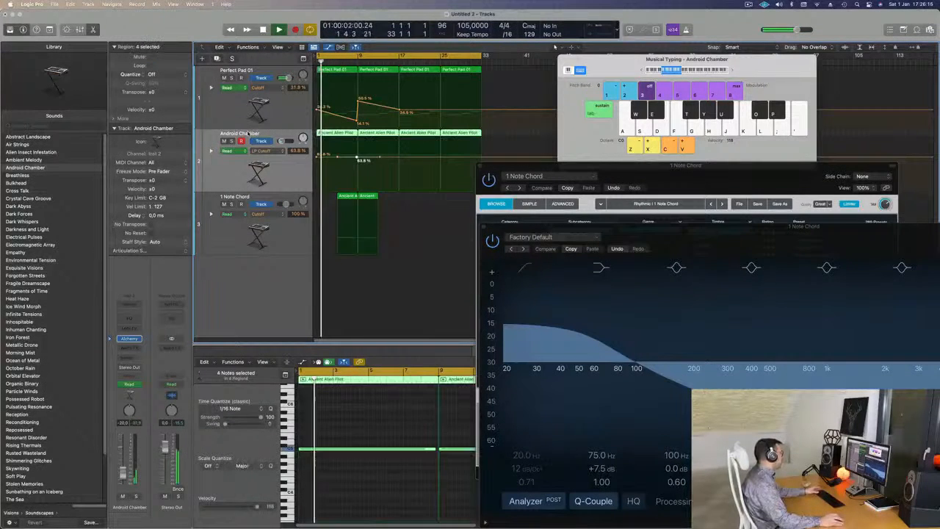
{"action": "type", "text": "Acufen"}
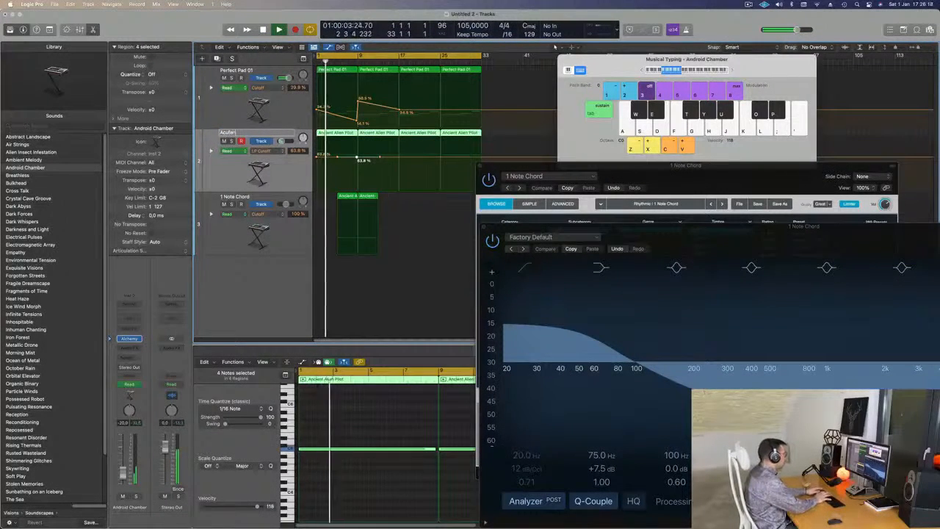
{"action": "key", "text": "Return"}
{"action": "key", "text": "Return"}
- Shape Acufen's LP Cutoff automation into a dip from bar 1 down to 27.9% at bar 9 and back up by bar 17
{"action": "left_click_drag", "start_coordinate": [358, 160], "coordinate": [337, 199]}
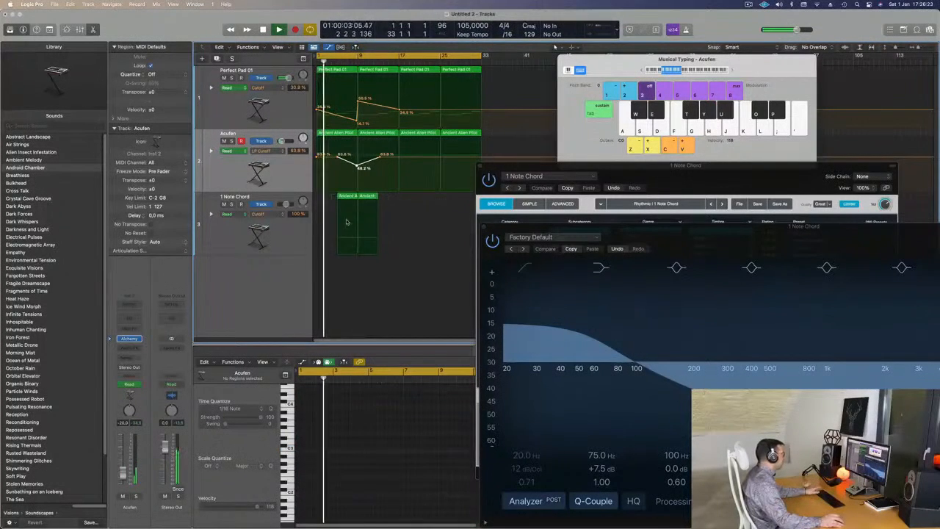
{"action": "left_click_drag", "start_coordinate": [339, 157], "coordinate": [398, 155]}
{"action": "left_click", "coordinate": [340, 157]}
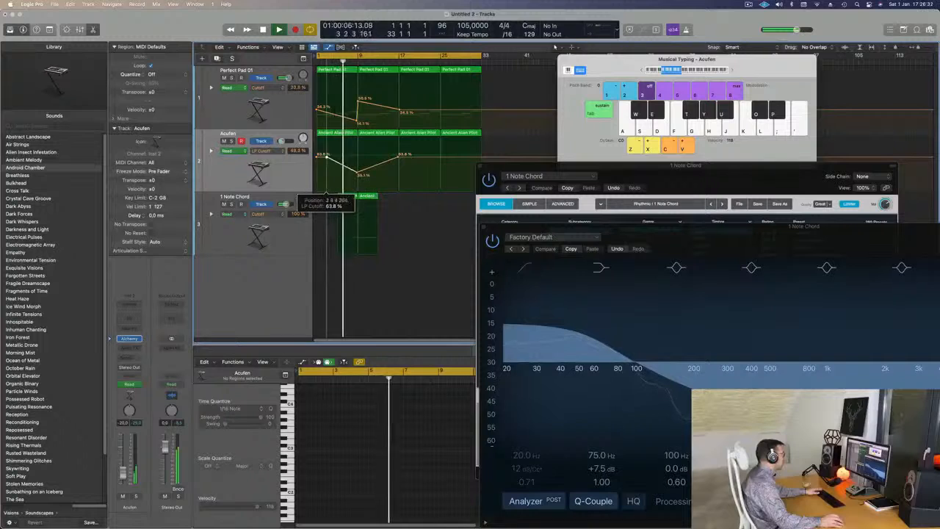
{"action": "key", "text": "Return"}
{"action": "left_click", "coordinate": [282, 164]}
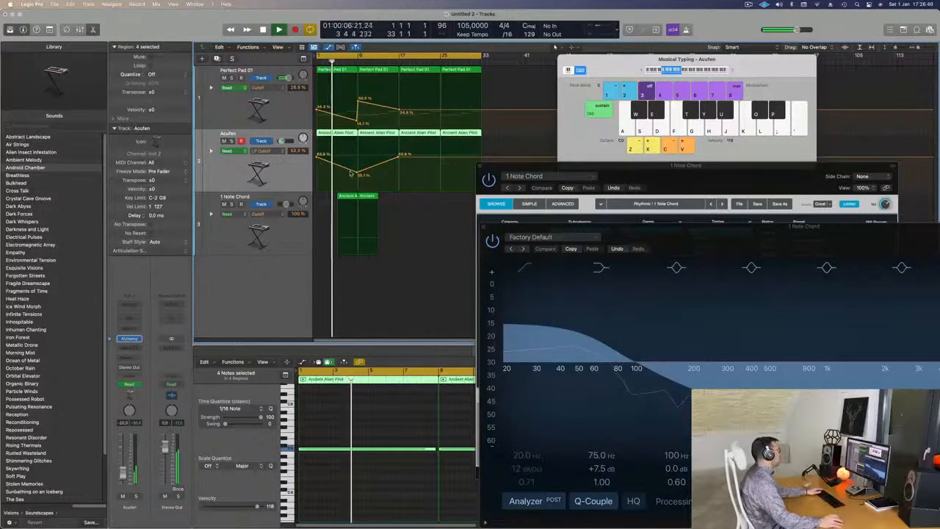
{"action": "left_click_drag", "start_coordinate": [357, 174], "coordinate": [358, 178]}
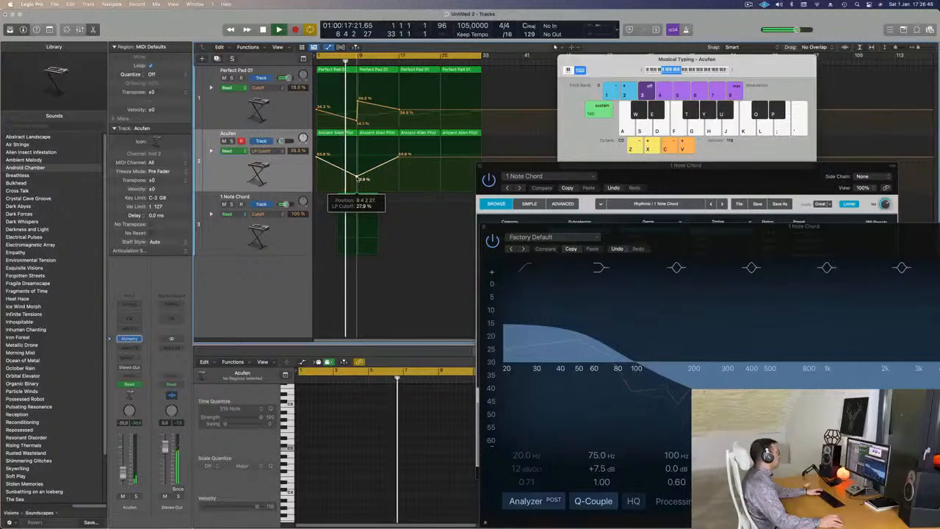
- Raise Perfect Pad 01's low Cutoff point before bar 9 to about 18.6% and align the jump with the bar line
{"action": "left_click_drag", "start_coordinate": [358, 122], "coordinate": [358, 120]}
{"action": "scroll", "coordinate": [353, 120], "scroll_direction": "up", "scroll_amount": 1}
{"action": "scroll", "coordinate": [353, 116], "scroll_direction": "up", "scroll_amount": 2}
{"action": "scroll", "coordinate": [346, 116], "scroll_direction": "up", "scroll_amount": 1}
{"action": "left_click_drag", "start_coordinate": [341, 119], "coordinate": [339, 119]}
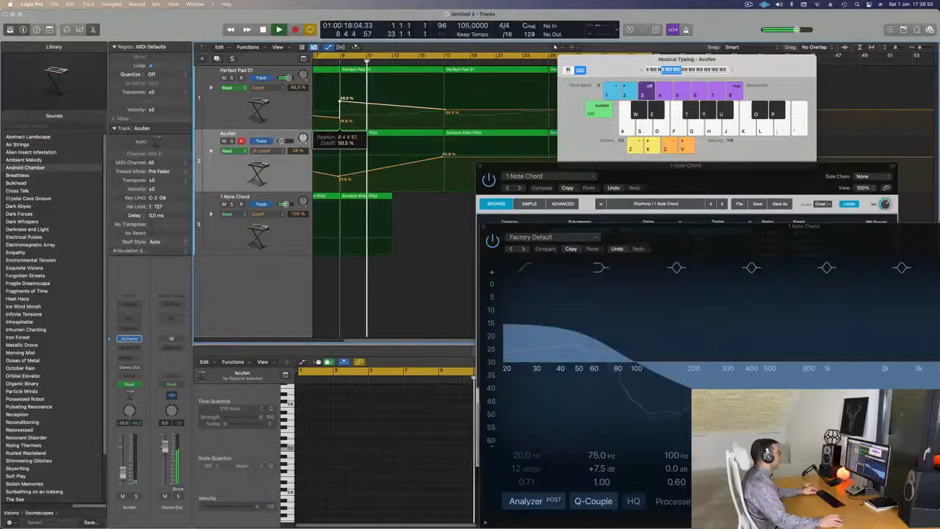
{"action": "scroll", "coordinate": [383, 155], "scroll_direction": "down", "scroll_amount": 1}
{"action": "scroll", "coordinate": [384, 155], "scroll_direction": "down", "scroll_amount": 1}
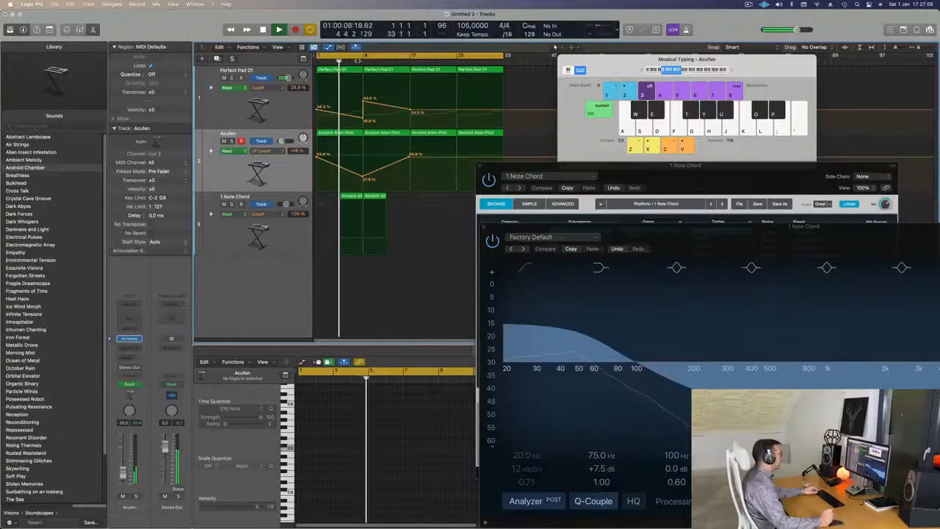
- Create a new track with the Acufen track's duplicate settings directly below it and stop playback
{"action": "left_click", "coordinate": [274, 232]}
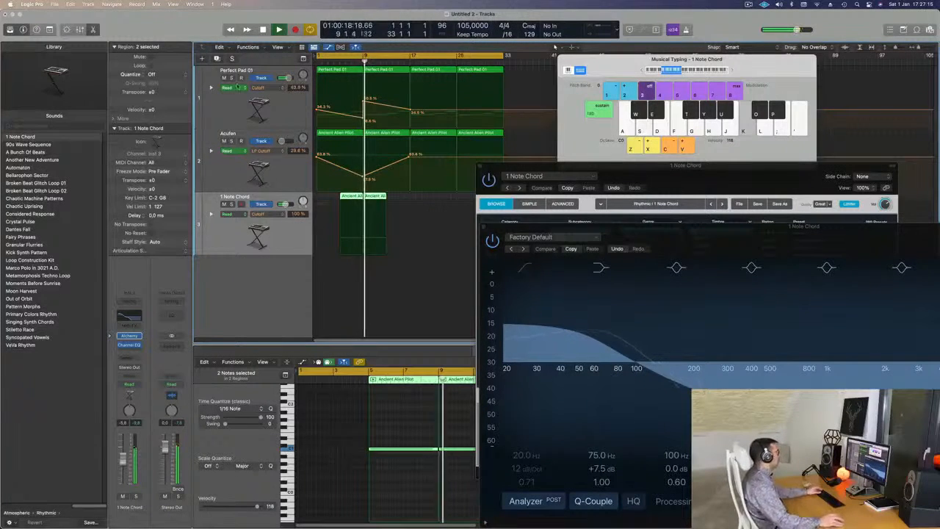
{"action": "key", "text": "super+Right"}
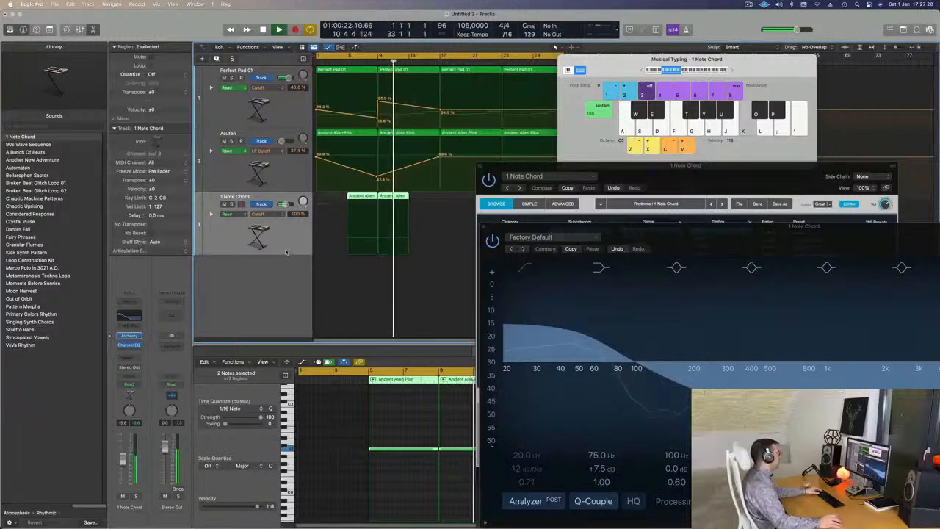
{"action": "left_click", "coordinate": [227, 172]}
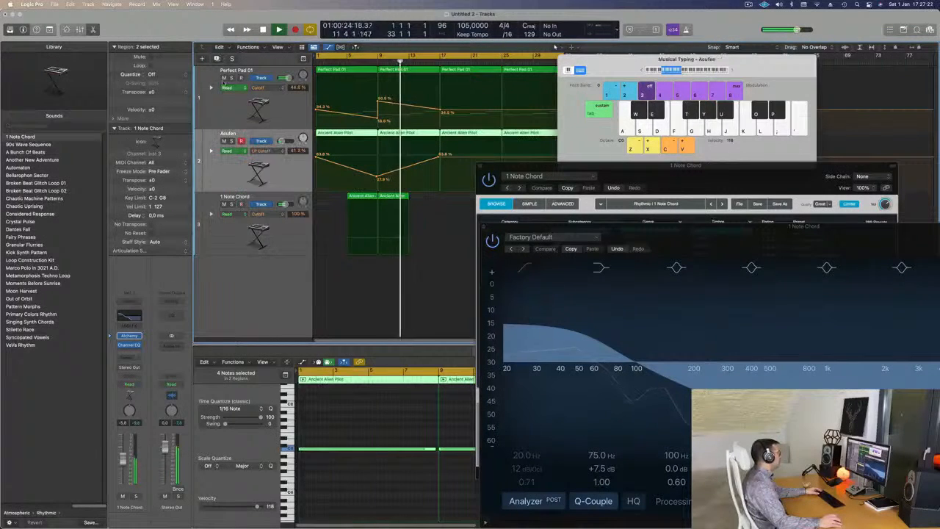
{"action": "key", "text": "super+d"}
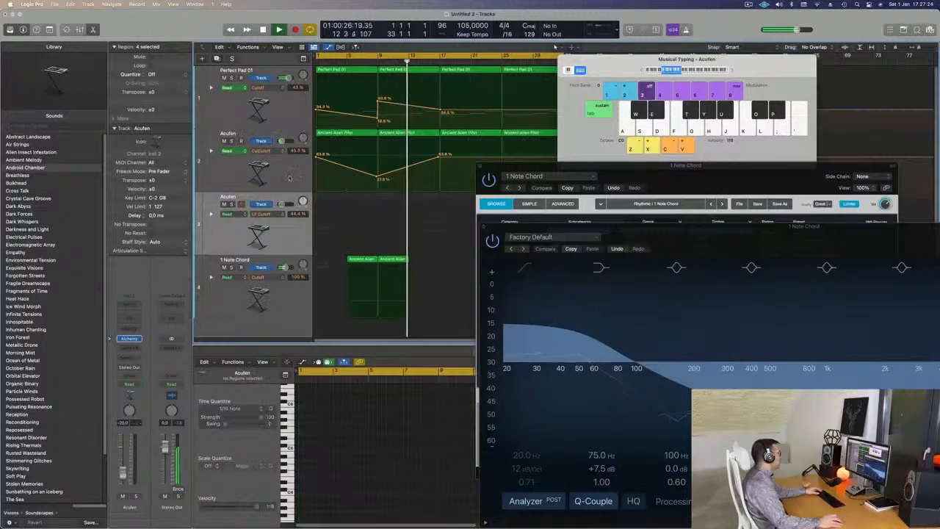
{"action": "left_click_drag", "start_coordinate": [286, 205], "coordinate": [290, 171]}
{"action": "key", "text": "space"}
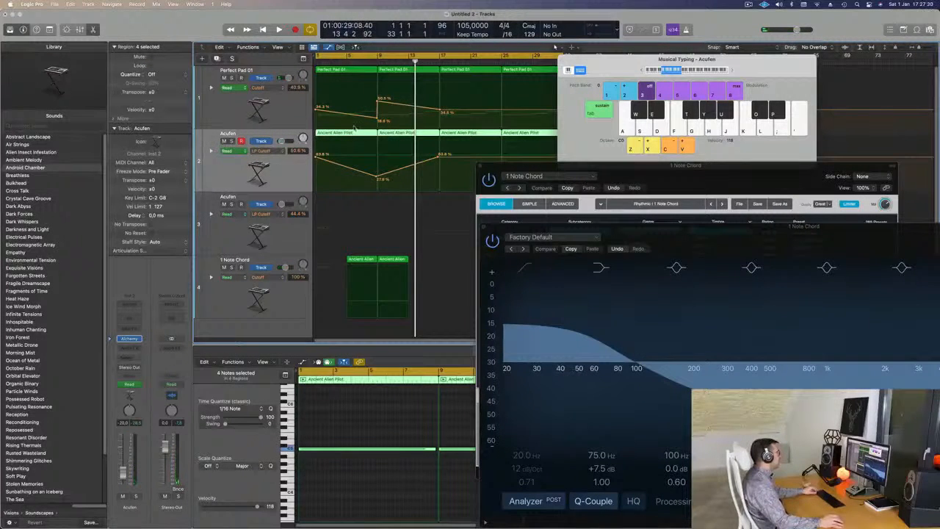
- Copy the first Acufen region to bar 1 of the duplicated track
{"action": "left_click", "coordinate": [293, 107]}
{"action": "left_click", "coordinate": [344, 134]}
{"action": "left_click_drag", "start_coordinate": [346, 134], "coordinate": [334, 203]}
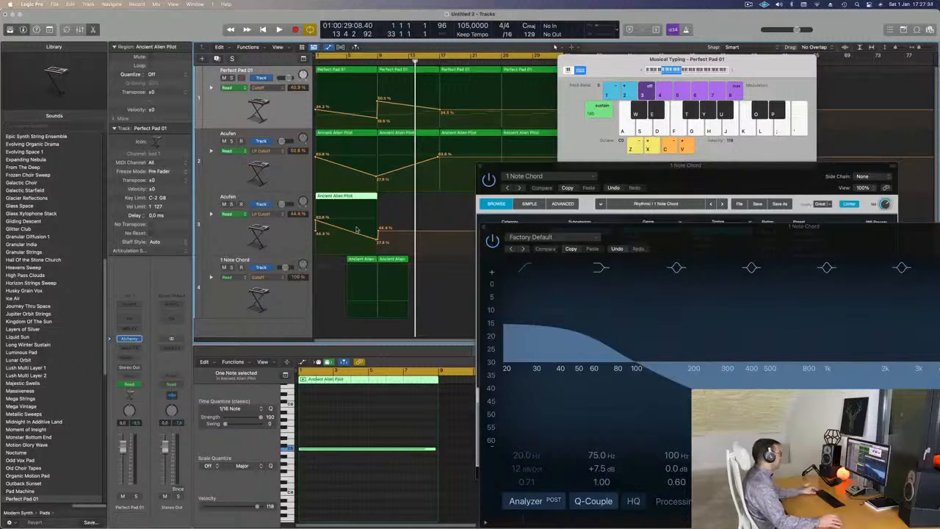
- Delete all automation from the duplicated Acufen track, keeping Perfect Pad 01's automation
{"action": "key", "text": "ctrl+super+BackSpace"}
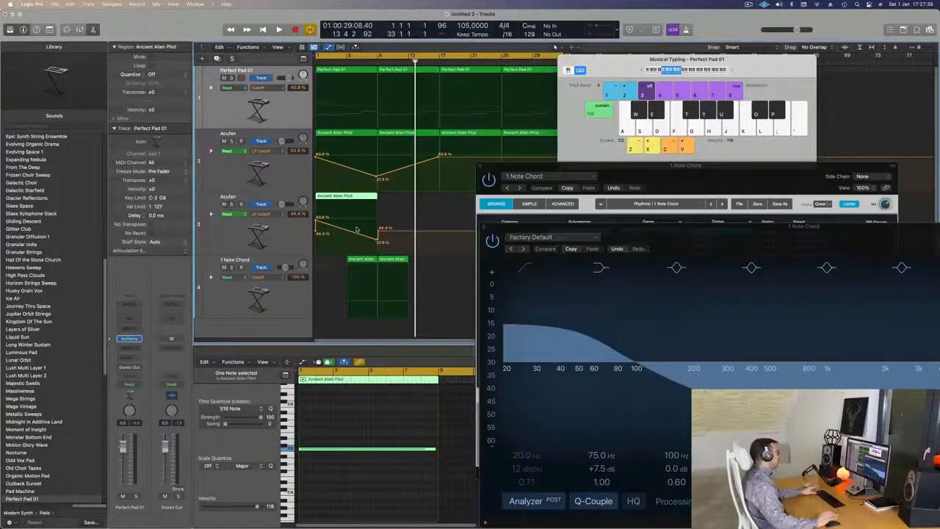
{"action": "key", "text": "super+z"}
{"action": "left_click", "coordinate": [289, 236]}
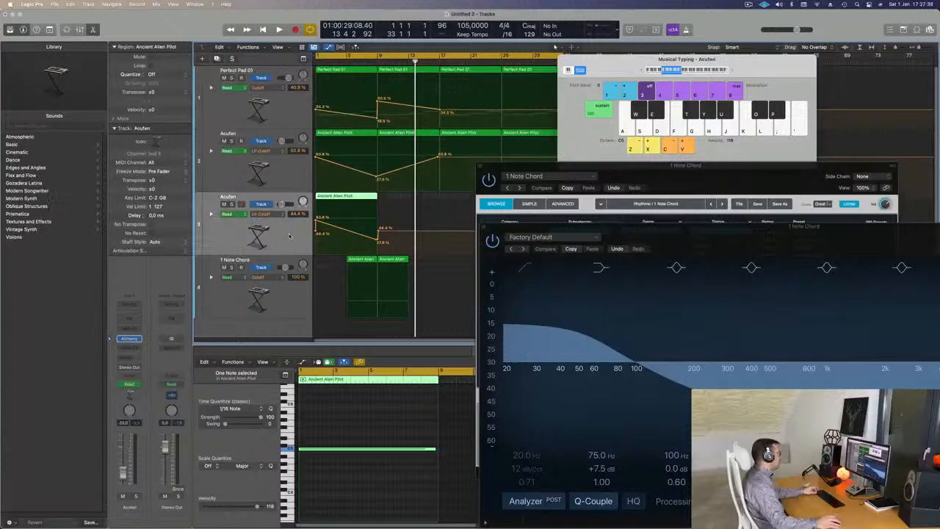
{"action": "key", "text": "ctrl+super+BackSpace"}
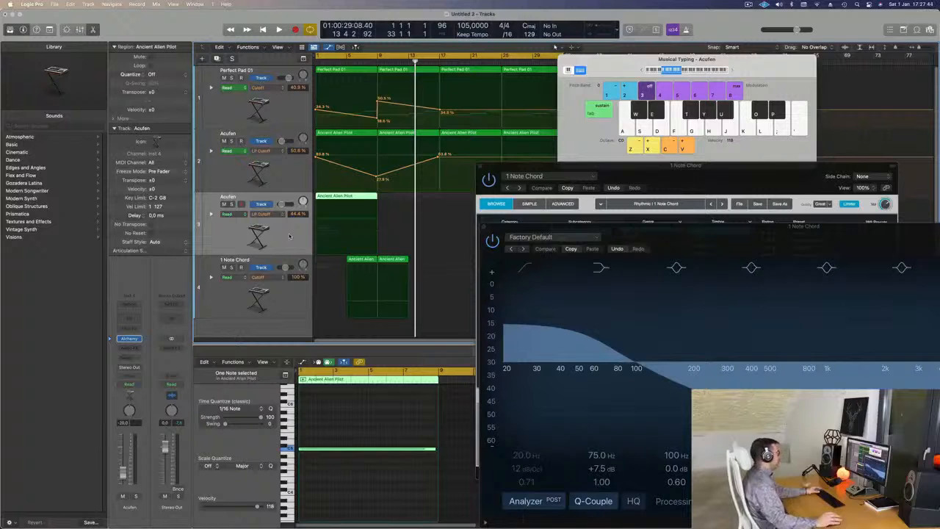
- Move the duplicated track's region to bar 7, split it at bar 9 and delete the part after the split
{"action": "key", "text": "space"}
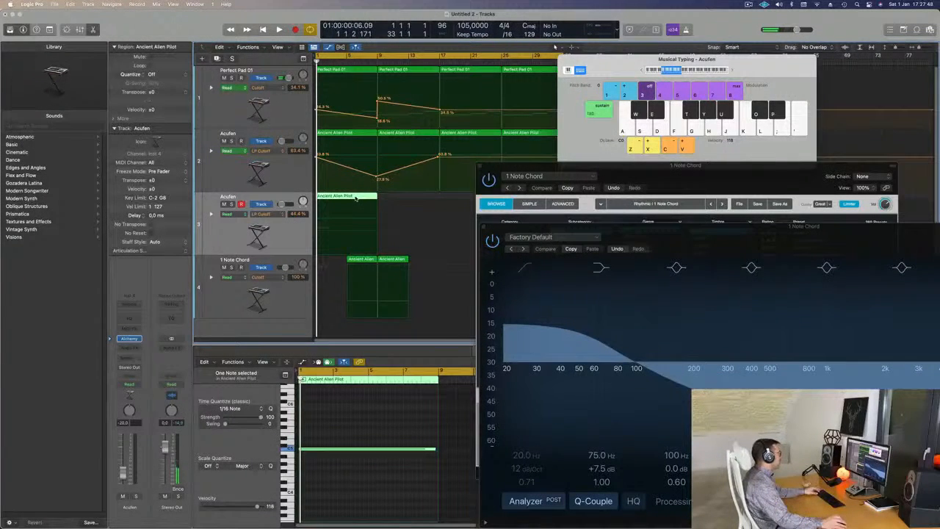
{"action": "left_click_drag", "start_coordinate": [347, 196], "coordinate": [399, 199]}
{"action": "double_click", "coordinate": [378, 200], "text": "super"}
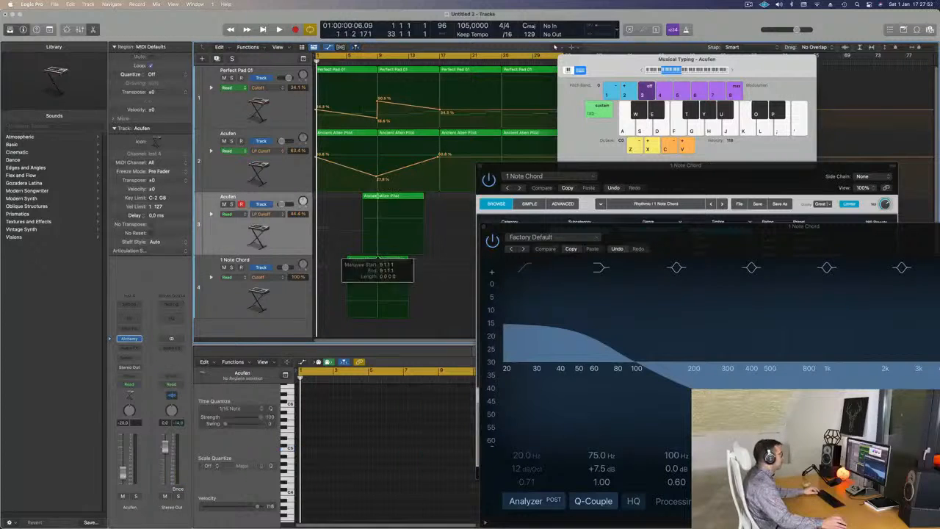
{"action": "key", "text": "Return"}
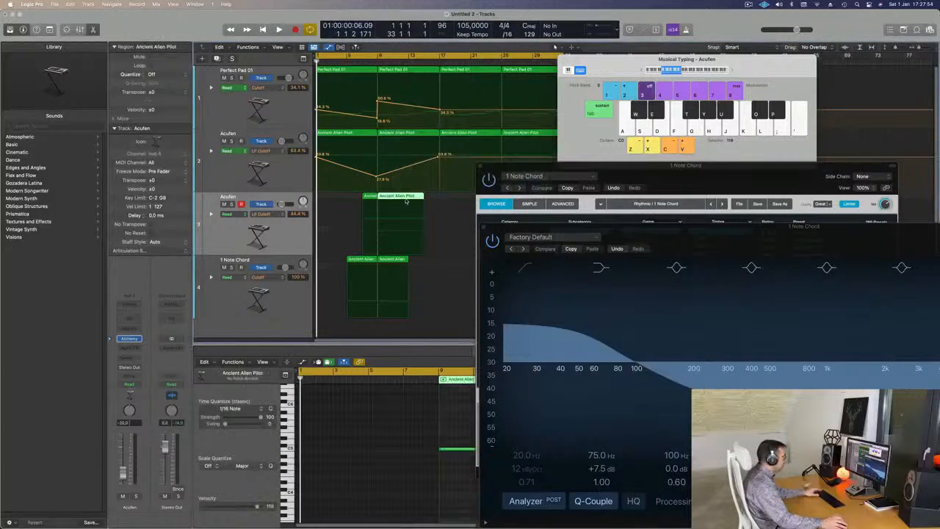
{"action": "key", "text": "Delete"}
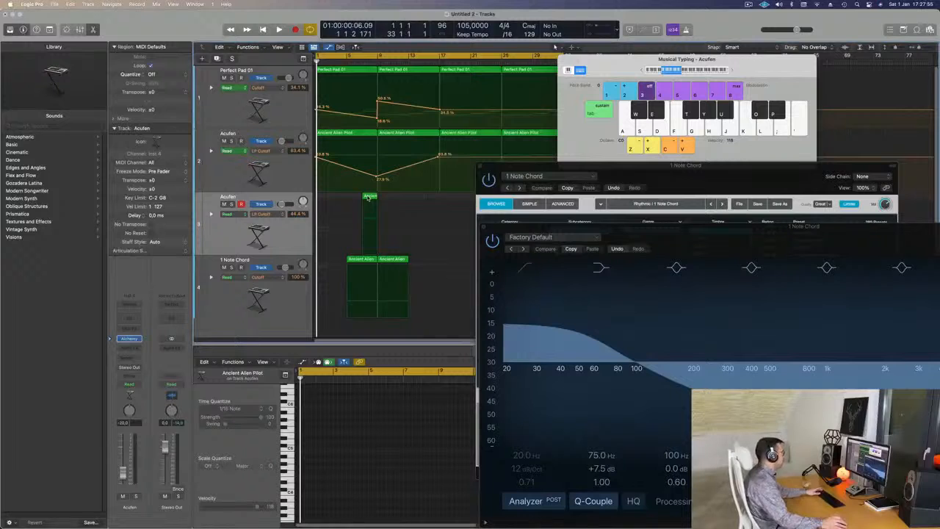
- Move the two-bar region on the duplicated Acufen track one bar later, to bar 8
{"action": "key", "text": "super+Right"}
{"action": "key", "text": "super+Right"}
{"action": "key", "text": "super+Right"}
{"action": "key", "text": "super+Right"}
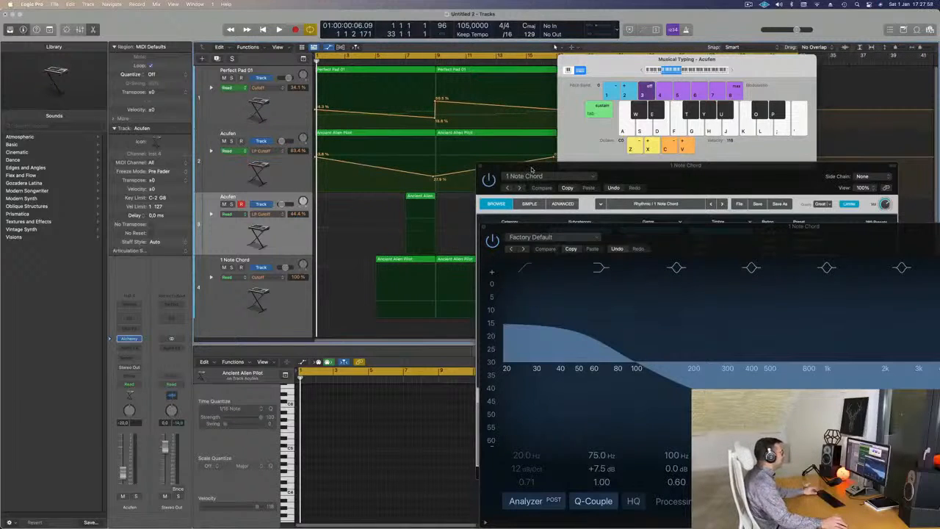
{"action": "left_click", "coordinate": [417, 196]}
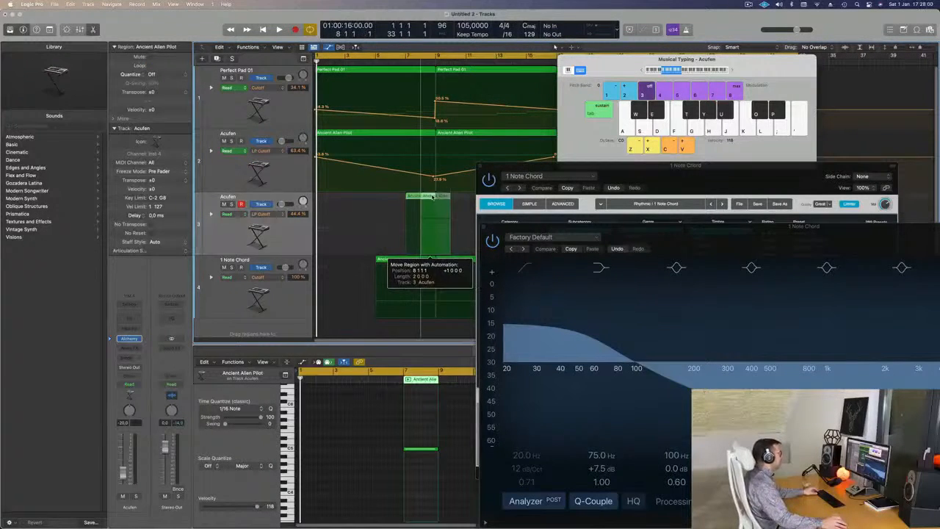
{"action": "key", "text": "super+Left"}
{"action": "key", "text": "super+Left"}
- Move the Alchemy window clear of the arrangement and listen to it from bar 1
{"action": "left_click_drag", "start_coordinate": [556, 167], "coordinate": [600, 116]}
{"action": "key", "text": "space"}
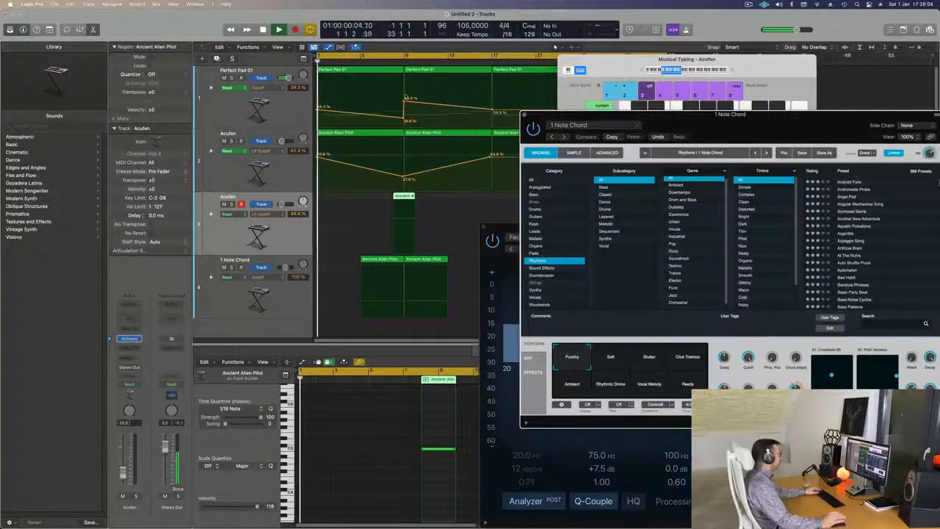
{"action": "key", "text": "super+Left"}
{"action": "key", "text": "super+Left"}
{"action": "key", "text": "super+Left"}
{"action": "key", "text": "super+Left"}
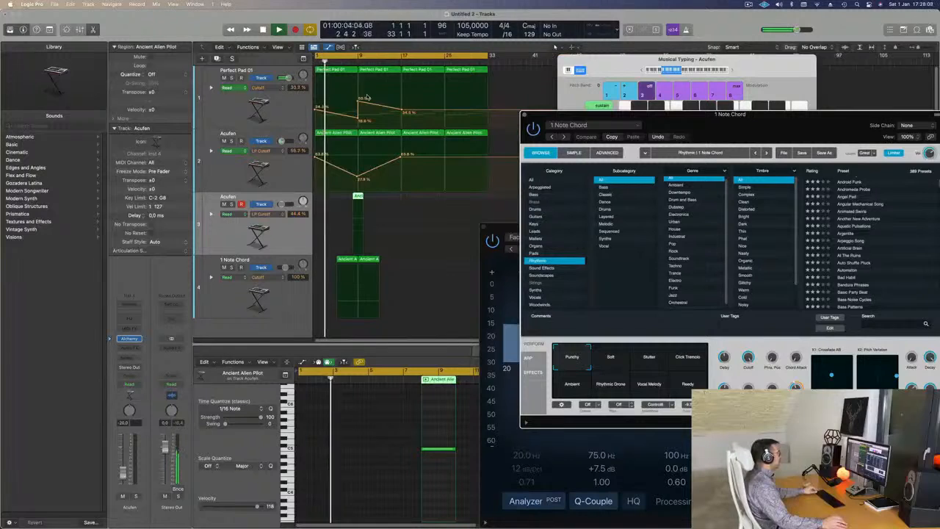
{"action": "key", "text": "super+Right"}
{"action": "key", "text": "super+Left"}
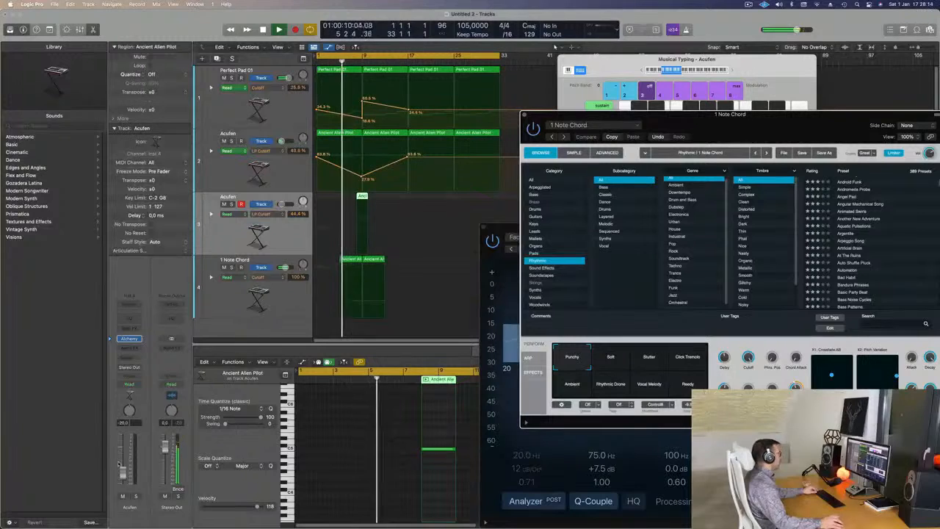
- Stop playback, zoom in on the arrangement and open Alchemy on the duplicated Acufen track
{"action": "left_click", "coordinate": [289, 297]}
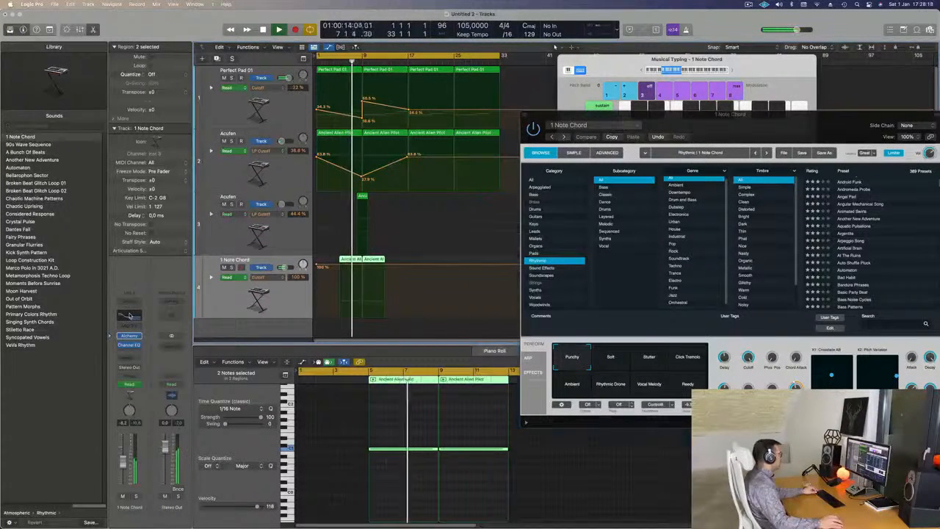
{"action": "key", "text": "super+Right"}
{"action": "key", "text": "super+Right"}
{"action": "key", "text": "super+Right"}
{"action": "key", "text": "super+Right"}
{"action": "key", "text": "space"}
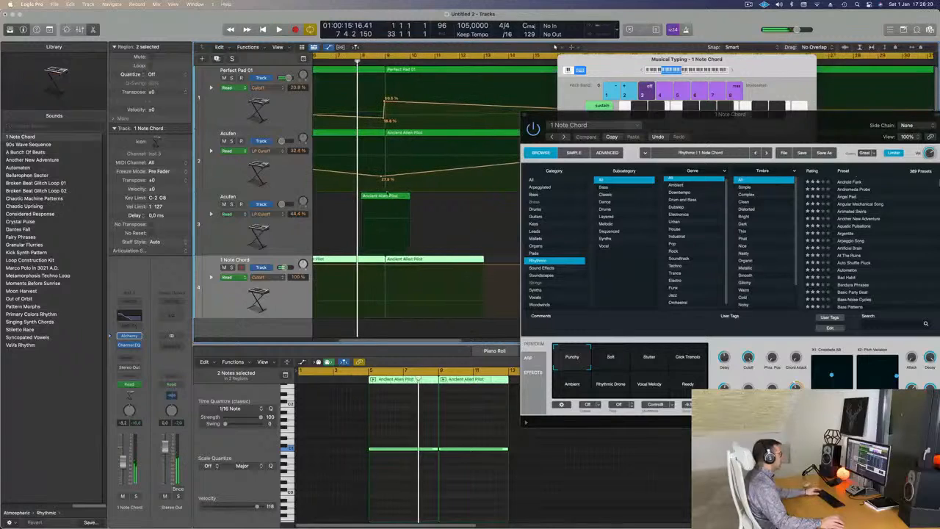
{"action": "left_click", "coordinate": [290, 237]}
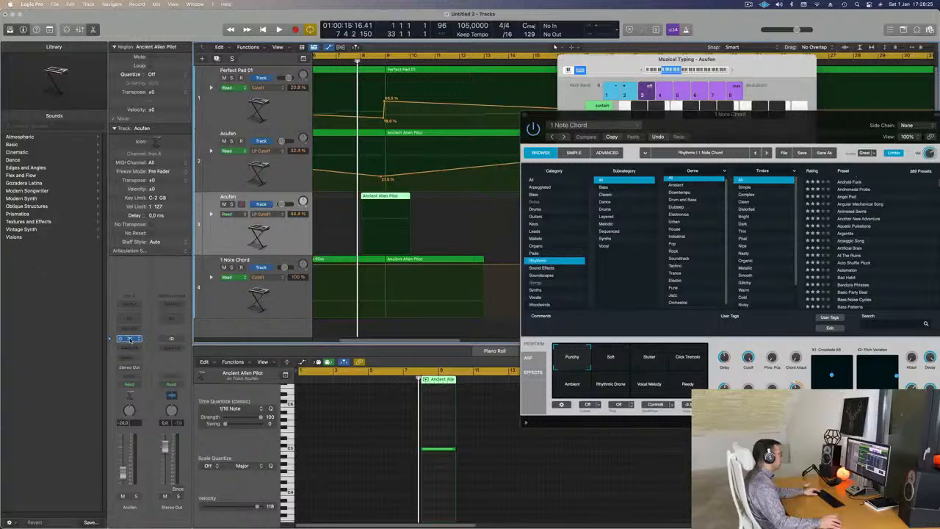
{"action": "left_click", "coordinate": [130, 338]}
{"action": "left_click_drag", "start_coordinate": [562, 108], "coordinate": [531, 89]}
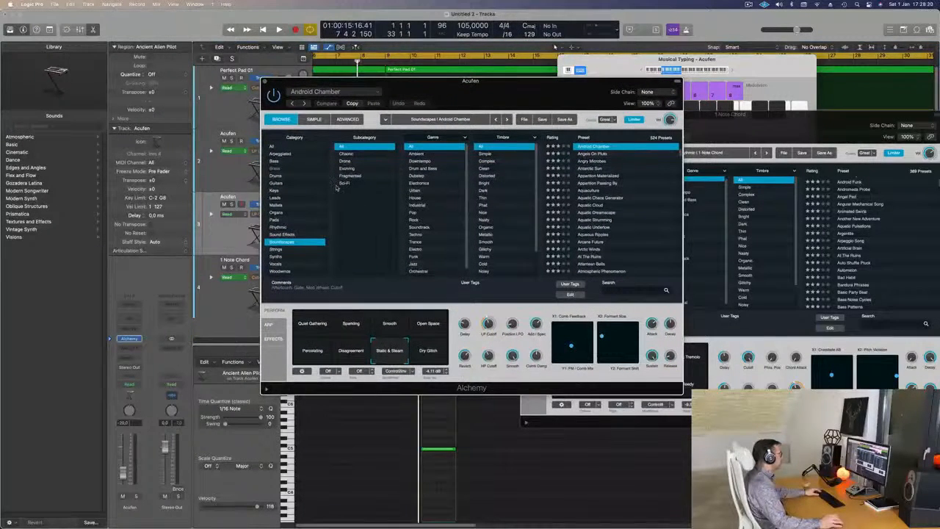
- Load the Alpha Pad preset from the Strings category and try it out one octave higher in Musical Typing
{"action": "left_click", "coordinate": [276, 249]}
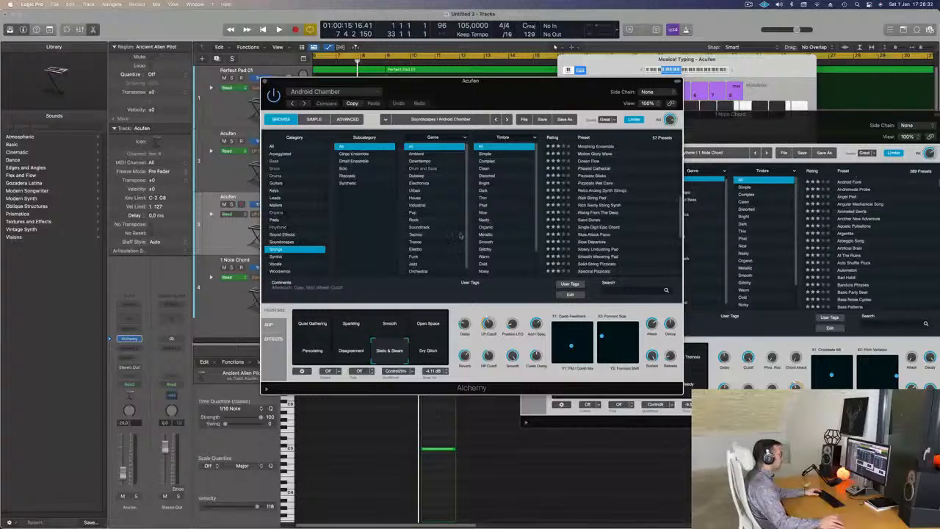
{"action": "scroll", "coordinate": [605, 184], "scroll_direction": "up", "scroll_amount": 10}
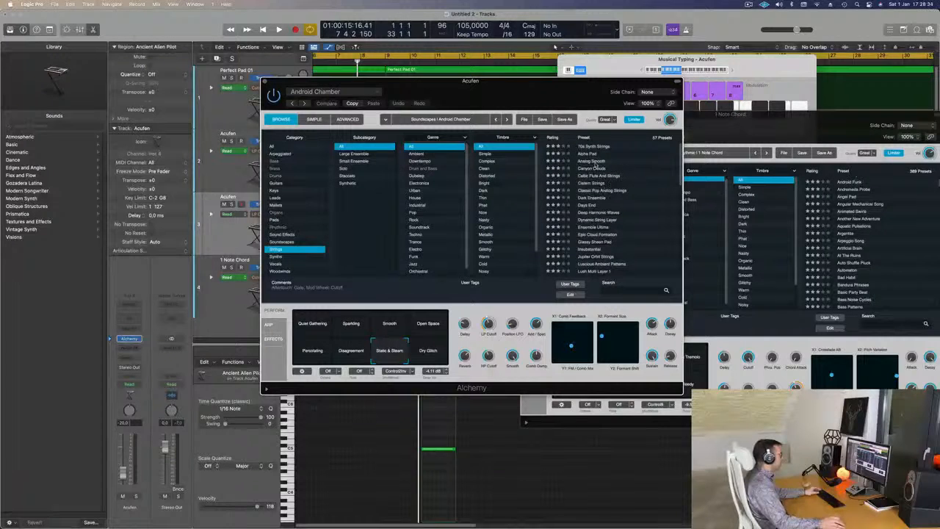
{"action": "left_click", "coordinate": [591, 155]}
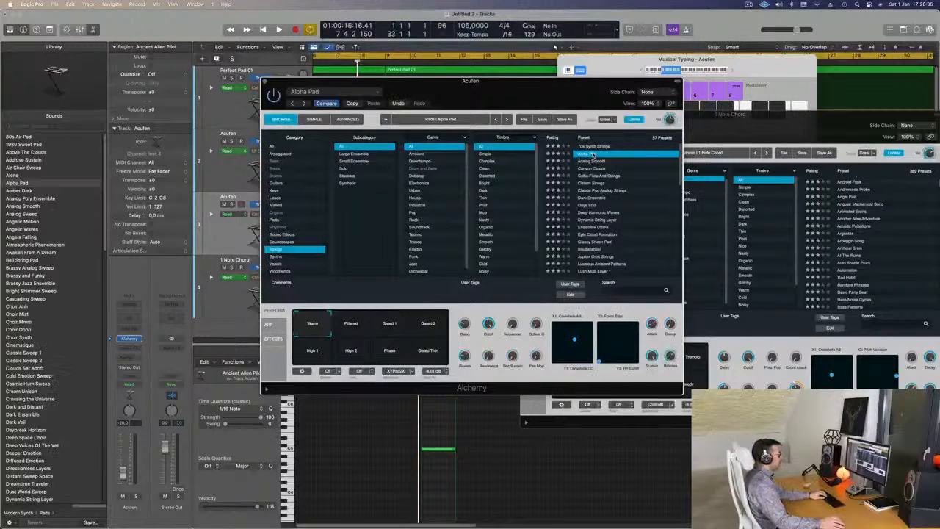
{"action": "left_click", "coordinate": [732, 70]}
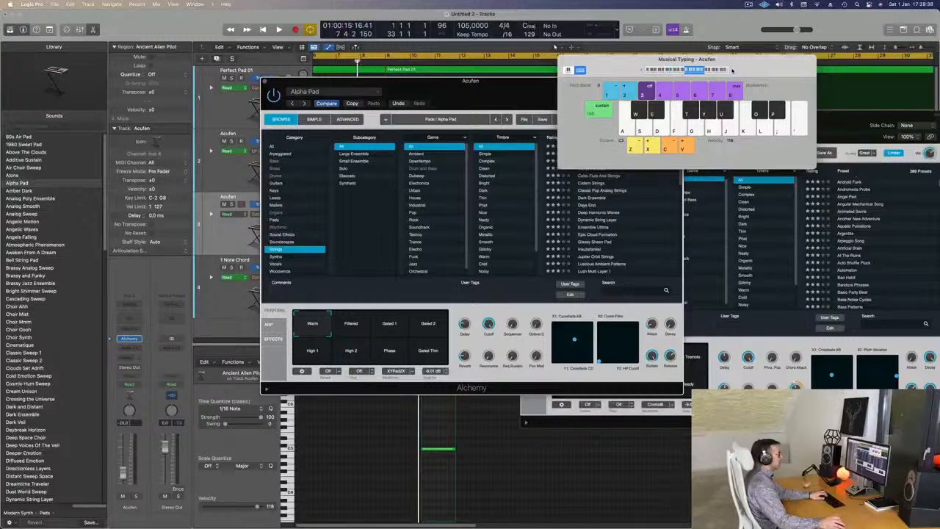
{"action": "left_click_drag", "start_coordinate": [733, 70], "coordinate": [800, 67]}
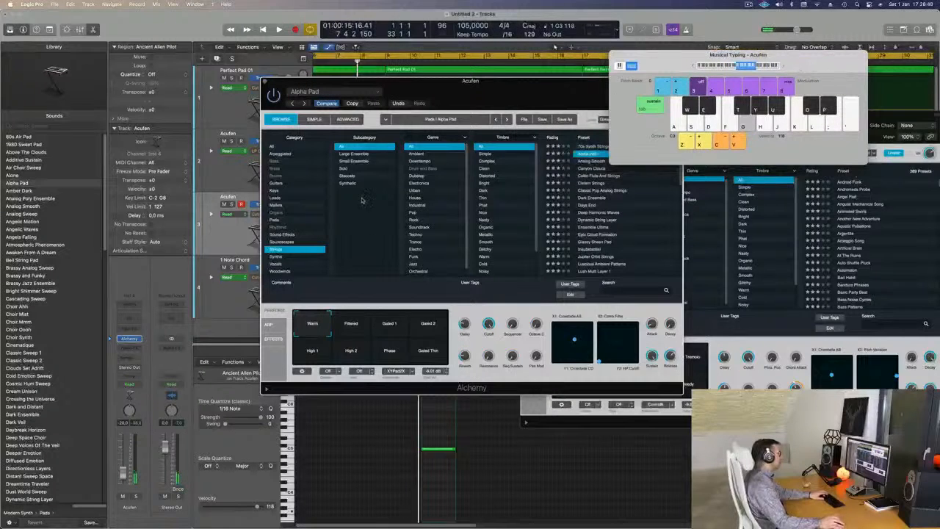
- Move Alchemy clear of the arrangement and add a send to Bus 1 on the duplicated Acufen track
{"action": "left_click_drag", "start_coordinate": [441, 96], "coordinate": [606, 113]}
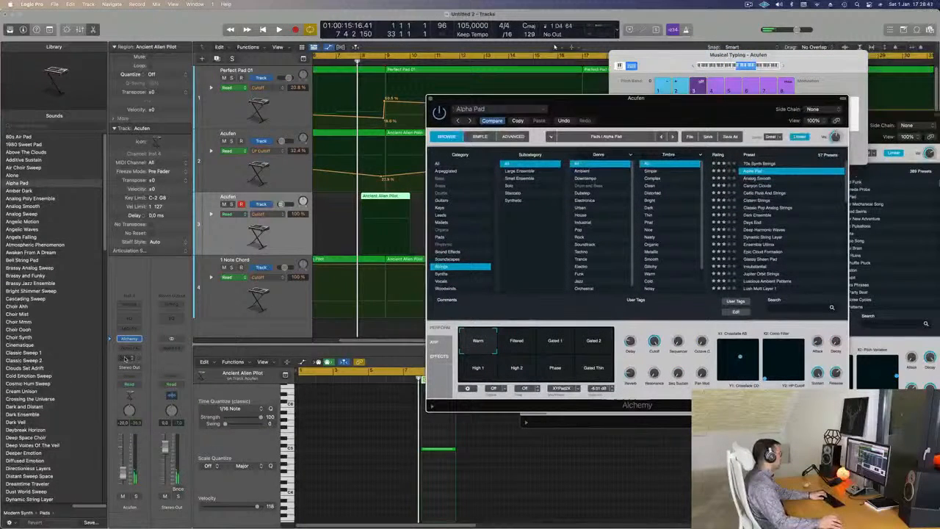
{"action": "left_click", "coordinate": [126, 357]}
{"action": "mouse_move", "coordinate": [137, 371]}
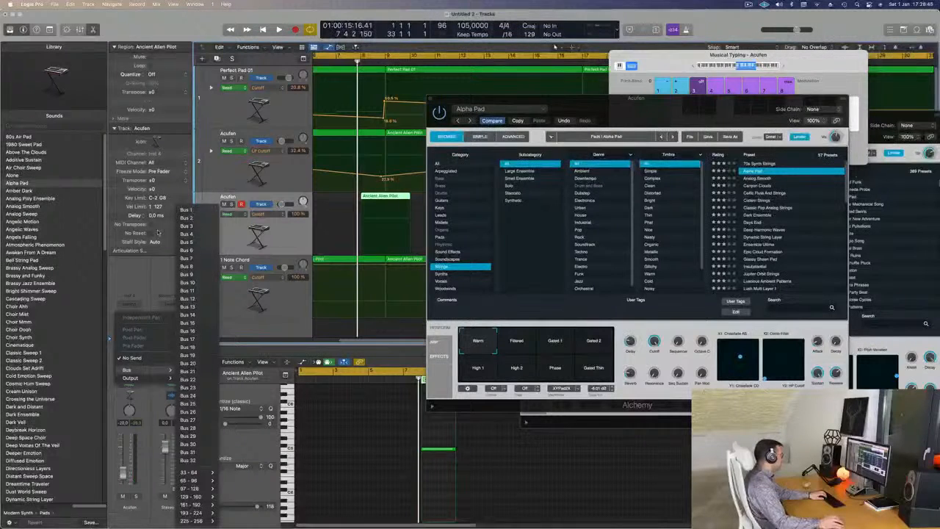
{"action": "left_click", "coordinate": [88, 356]}
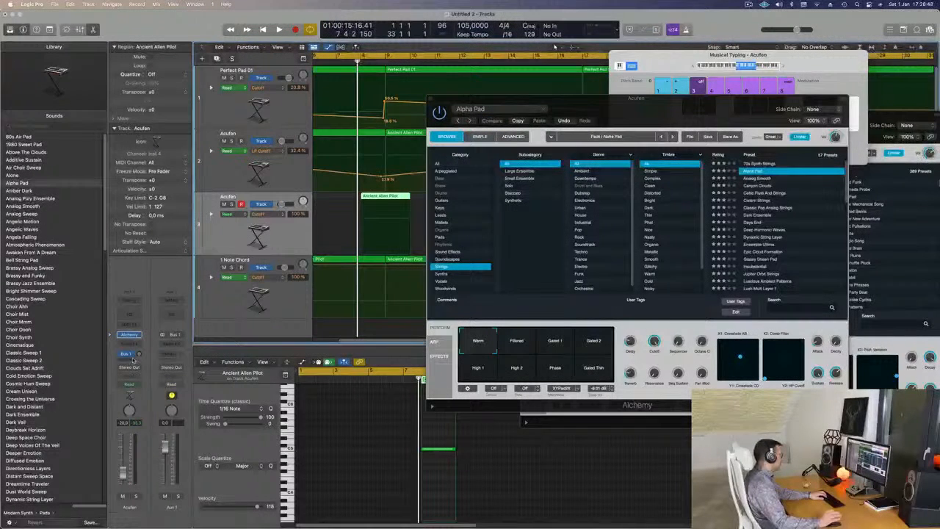
- Insert SilverVerb with the grandiose setting on Aux 1 and turn up the duplicated Acufen track's Bus 1 send
{"action": "left_click", "coordinate": [171, 345]}
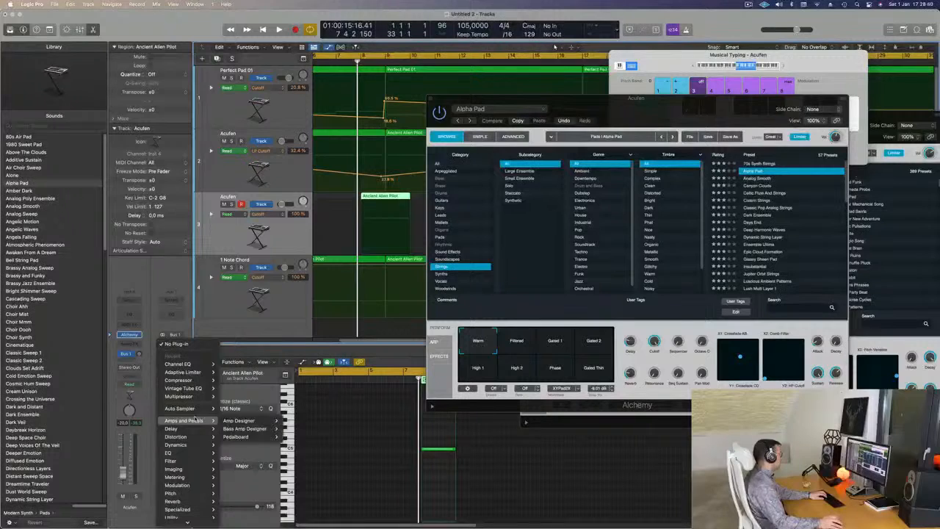
{"action": "mouse_move", "coordinate": [180, 502]}
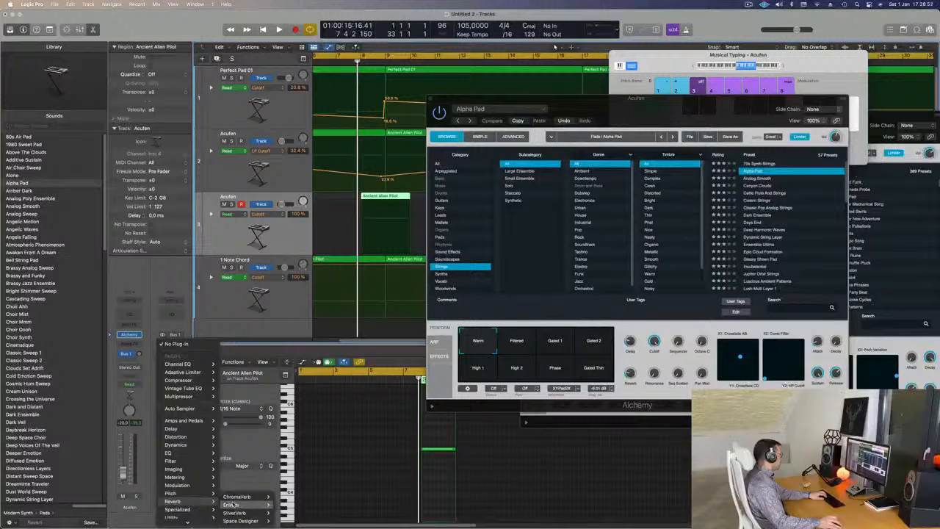
{"action": "left_click", "coordinate": [287, 512]}
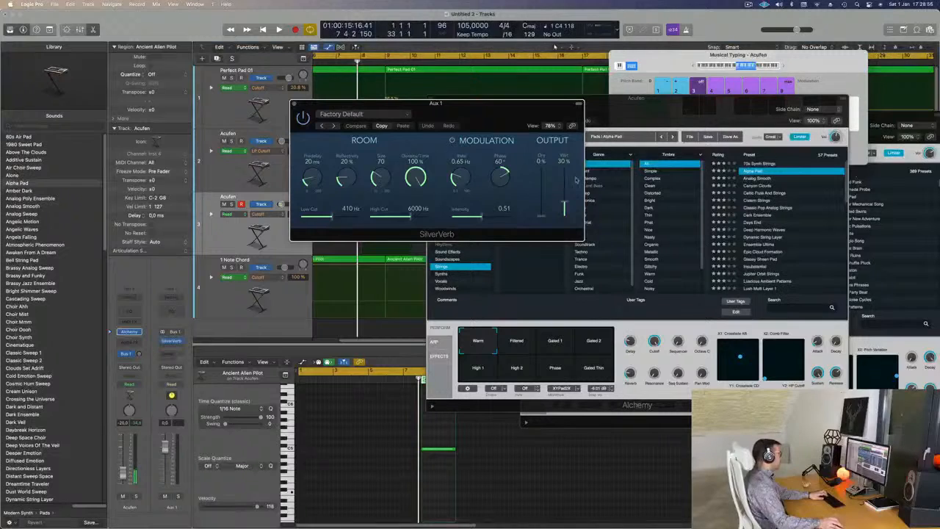
{"action": "left_click", "coordinate": [360, 114]}
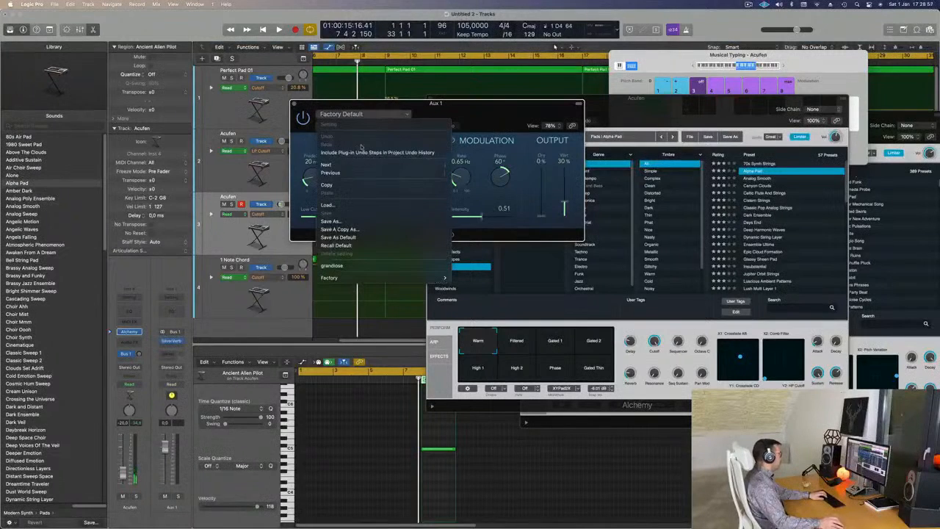
{"action": "left_click", "coordinate": [335, 265]}
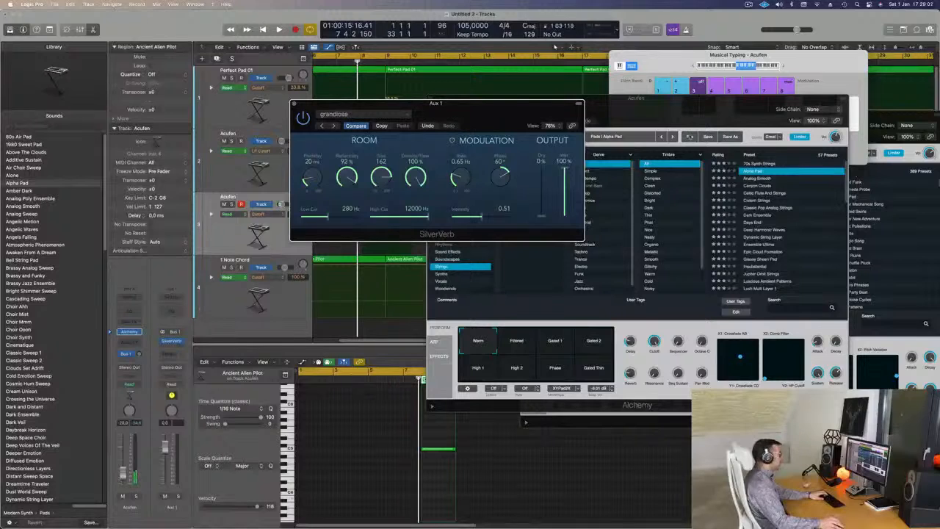
{"action": "left_click_drag", "start_coordinate": [144, 326], "coordinate": [141, 369]}
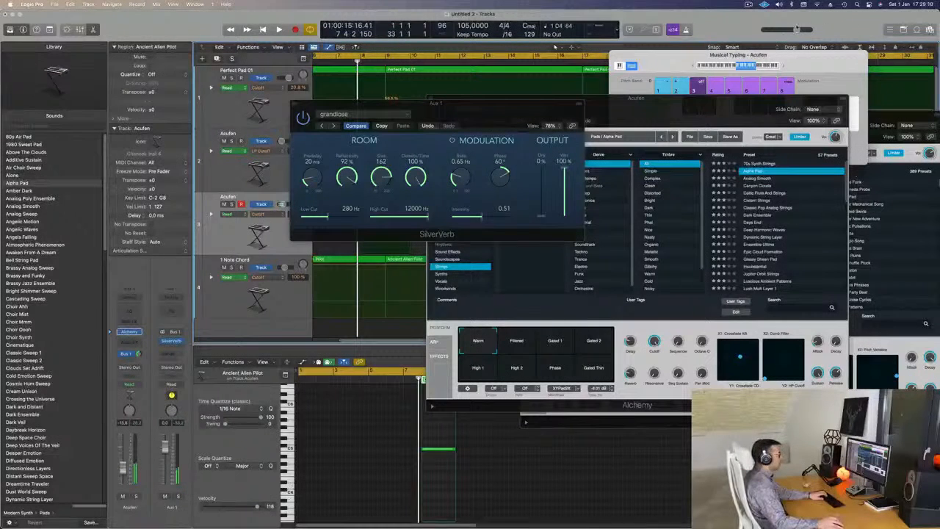
- Raise Musical Typing to octave C4 and move the SilverVerb and Alchemy windows apart
{"action": "left_click", "coordinate": [784, 67]}
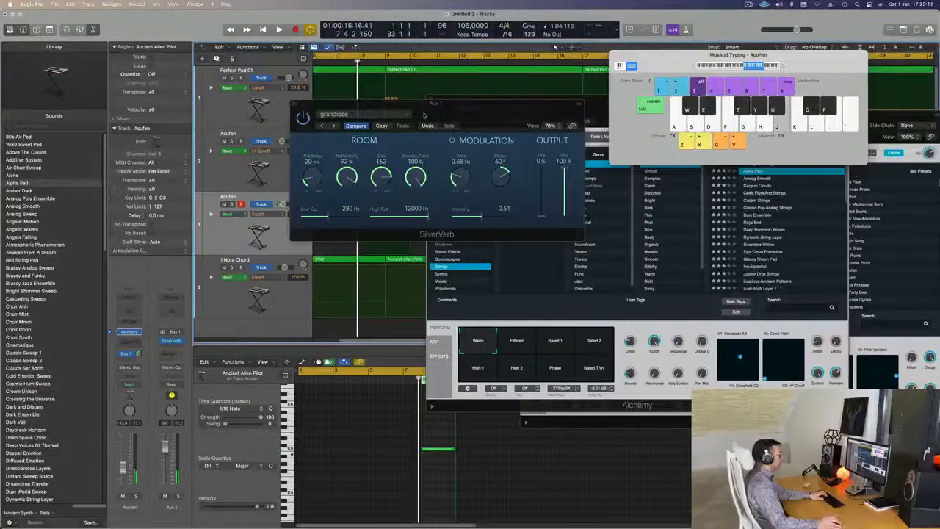
{"action": "left_click_drag", "start_coordinate": [423, 114], "coordinate": [897, 226]}
{"action": "left_click_drag", "start_coordinate": [574, 108], "coordinate": [435, 123]}
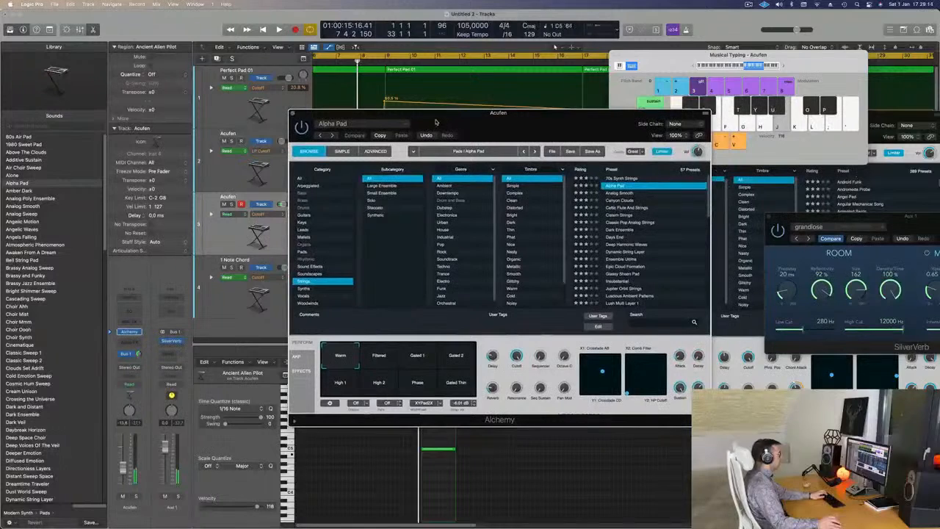
- Filter the Strings presets by the Distorted and then the Nasty timbre, and load Middle Eastern Dreams
{"action": "scroll", "coordinate": [647, 229], "scroll_direction": "down", "scroll_amount": 2}
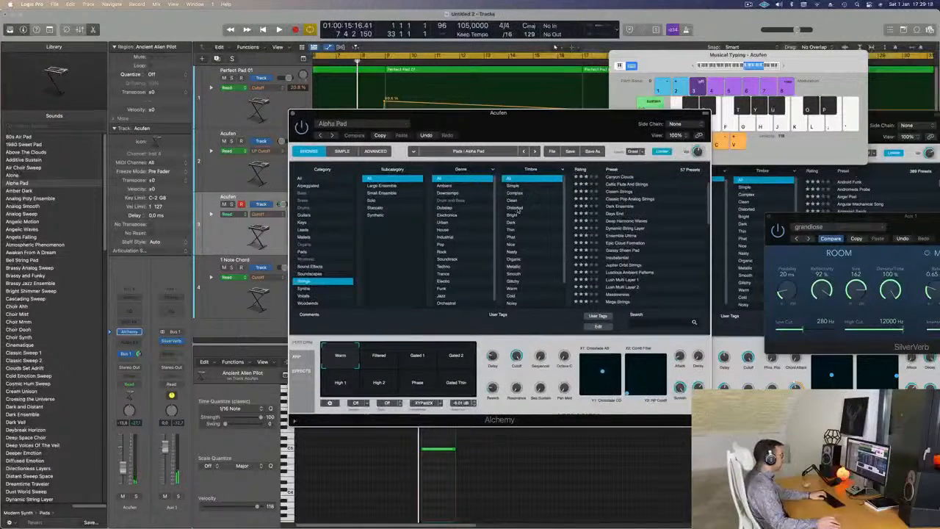
{"action": "left_click", "coordinate": [520, 209]}
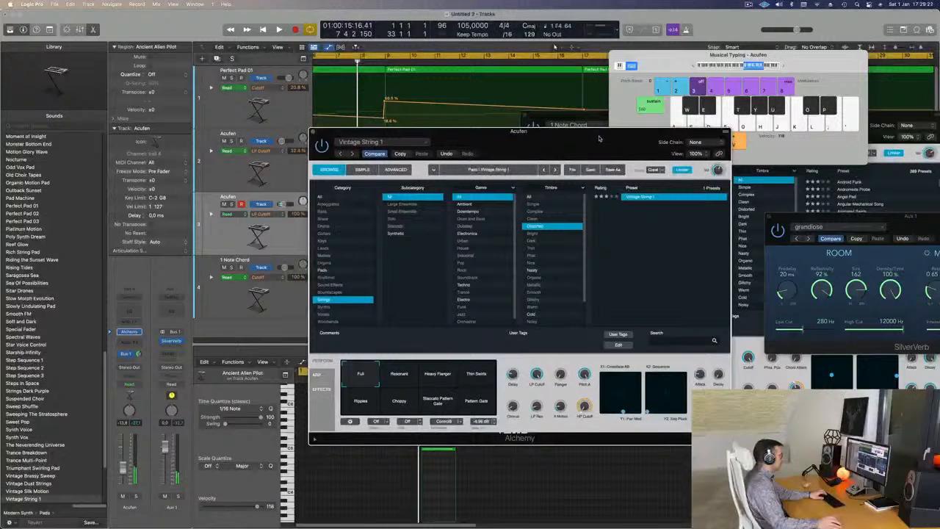
{"action": "left_click", "coordinate": [532, 270]}
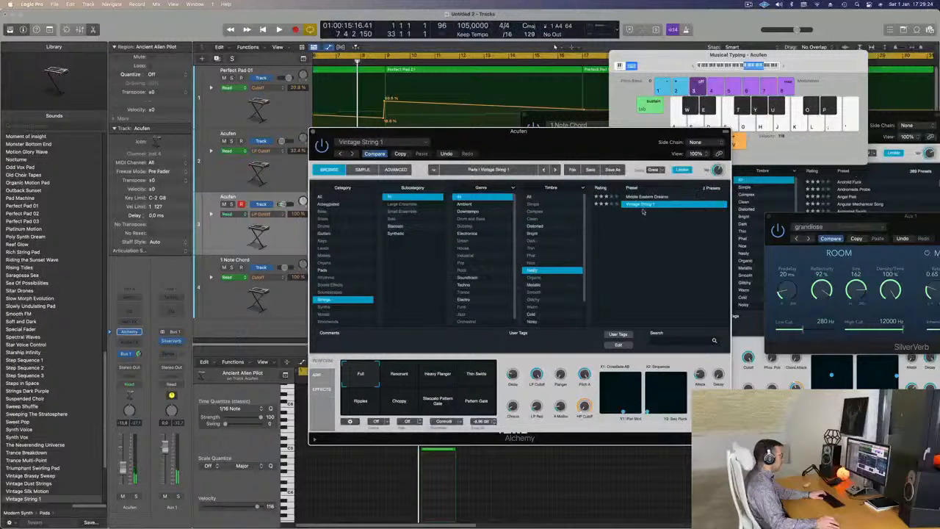
{"action": "left_click", "coordinate": [646, 197]}
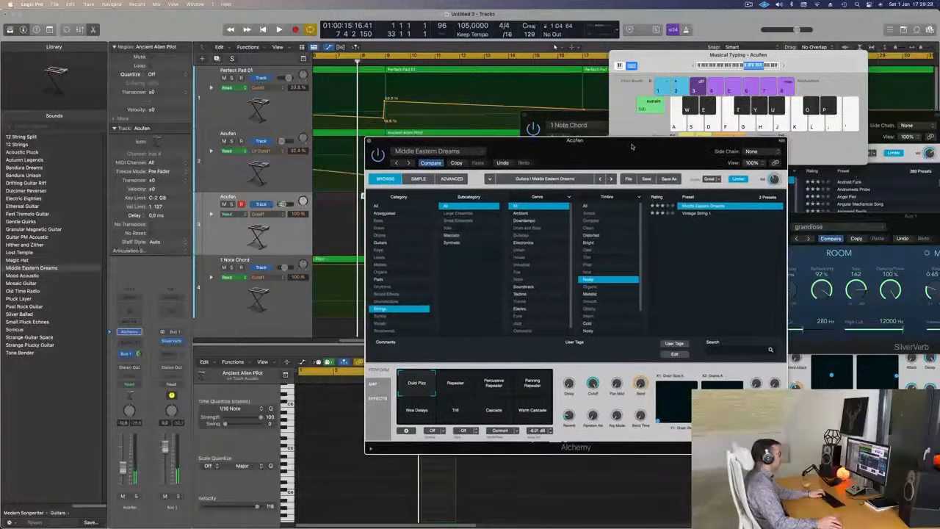
- Play the arrangement from bar 1 and try notes with Middle Eastern Dreams in lower and higher octaves
{"action": "key", "text": "space"}
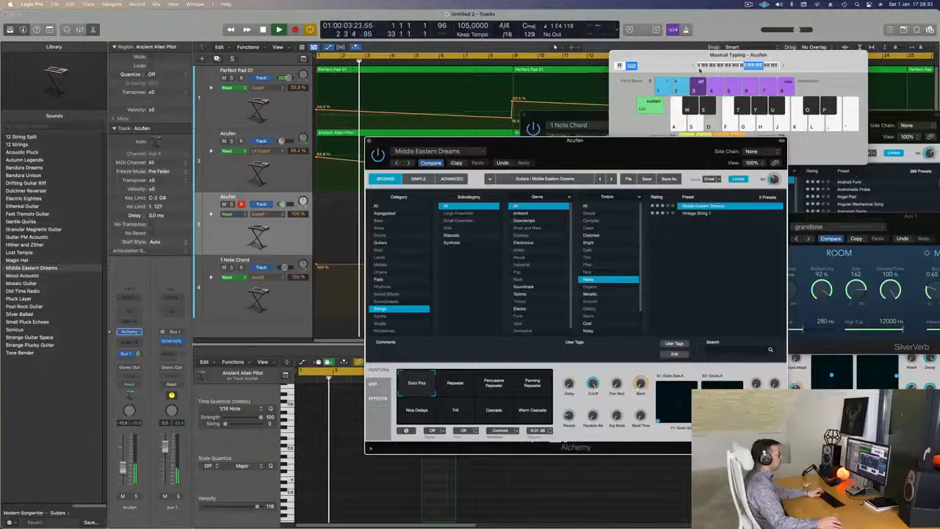
{"action": "left_click", "coordinate": [694, 66]}
{"action": "left_click", "coordinate": [694, 66]}
{"action": "key", "text": "d"}
{"action": "key", "text": "f"}
{"action": "left_click", "coordinate": [783, 66]}
{"action": "left_click", "coordinate": [784, 66]}
{"action": "key", "text": "d"}
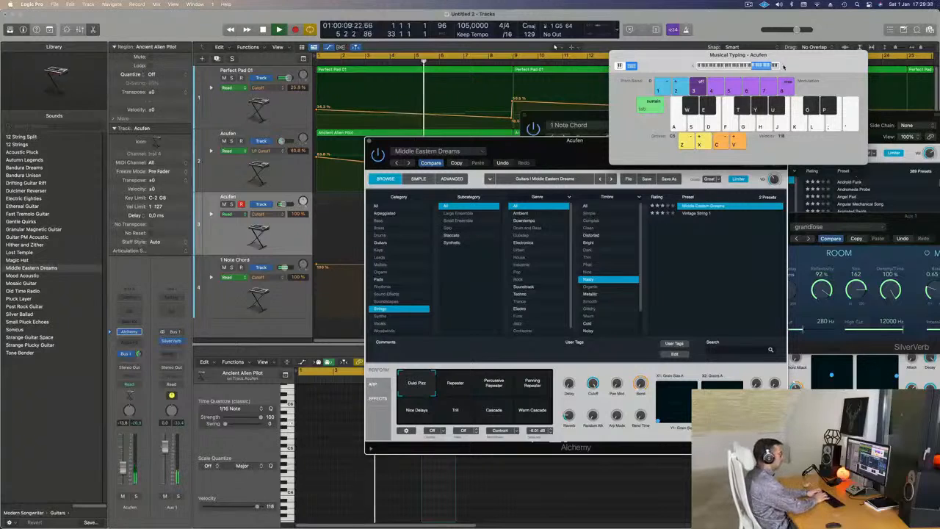
{"action": "key", "text": "d"}
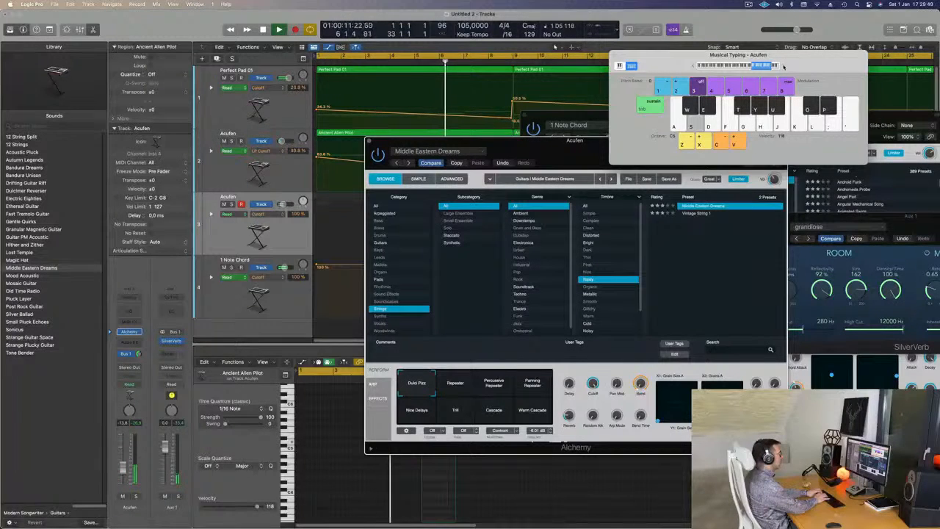
{"action": "key", "text": "a"}
{"action": "key", "text": "s"}
{"action": "key", "text": "a"}
- Move Alchemy off the arrangement, return Musical Typing to octave C4 and rehearse a short melody over the playback
{"action": "left_click_drag", "start_coordinate": [571, 147], "coordinate": [740, 209]}
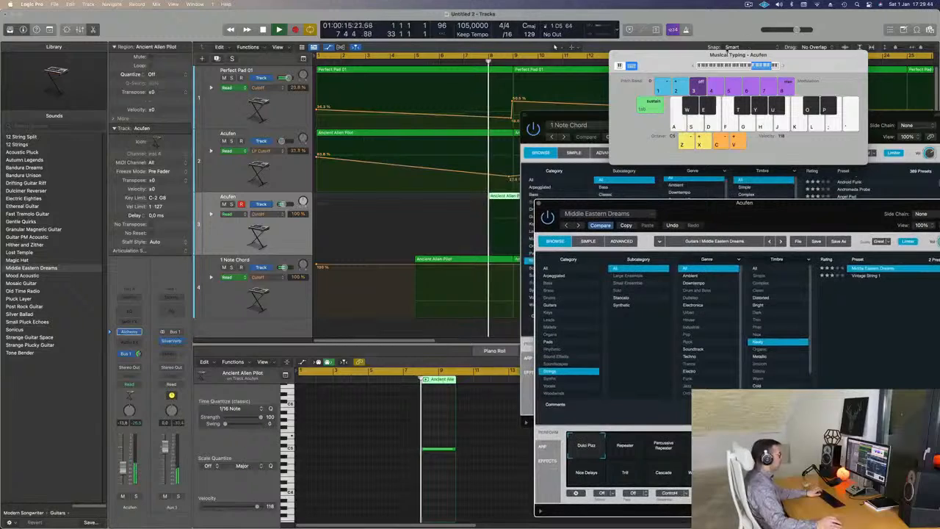
{"action": "left_click", "coordinate": [691, 67]}
{"action": "key", "text": "d"}
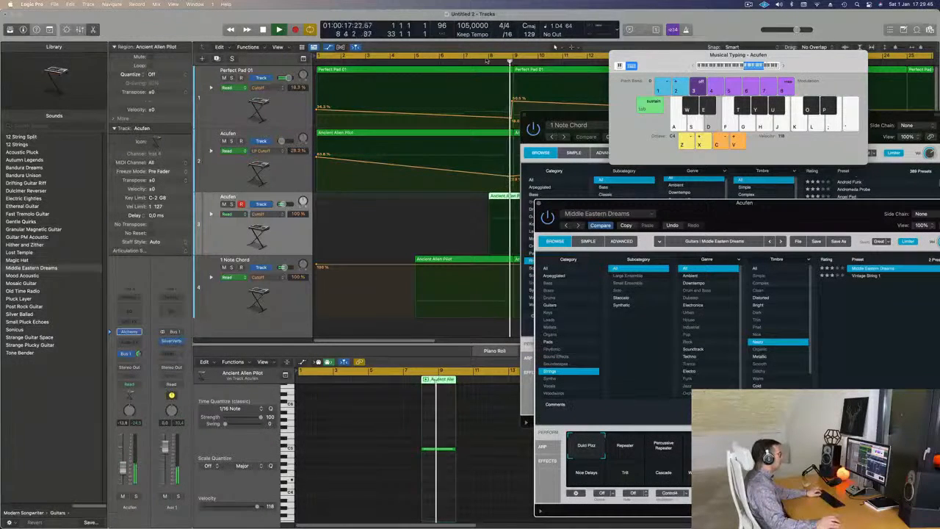
{"action": "key", "text": "a"}
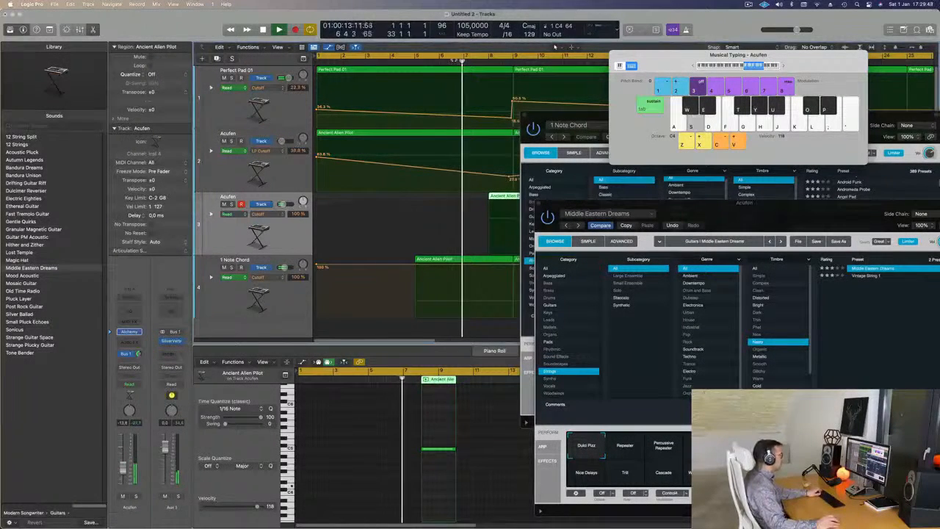
{"action": "key", "text": "space"}
{"action": "key", "text": "a"}
{"action": "key", "text": "s"}
{"action": "key", "text": "a"}
{"action": "key", "text": "s"}
{"action": "key", "text": "a"}
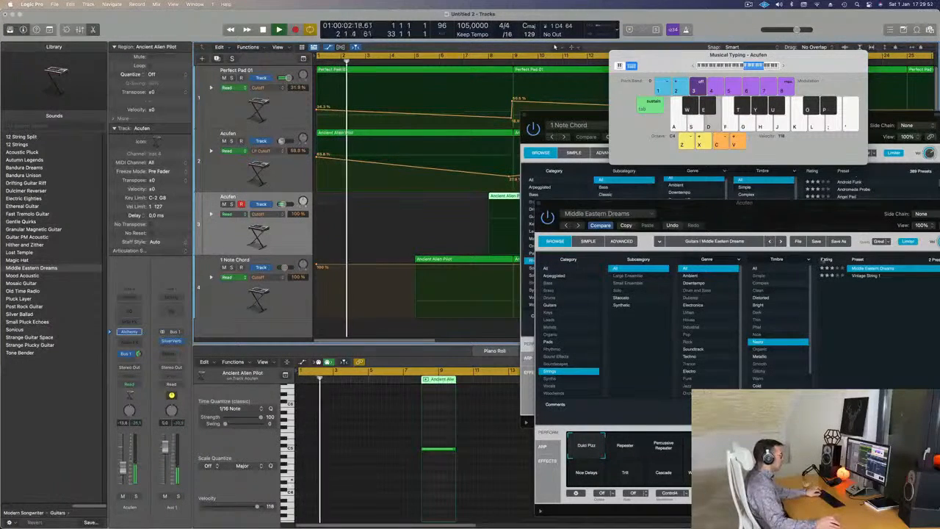
- Audition the Repeater and Percussive Repeater snapshots, choose Panning Repeater, and move both Alchemy windows clear of the arrangement
{"action": "left_click_drag", "start_coordinate": [822, 216], "coordinate": [646, 137]}
{"action": "left_click", "coordinate": [454, 371]}
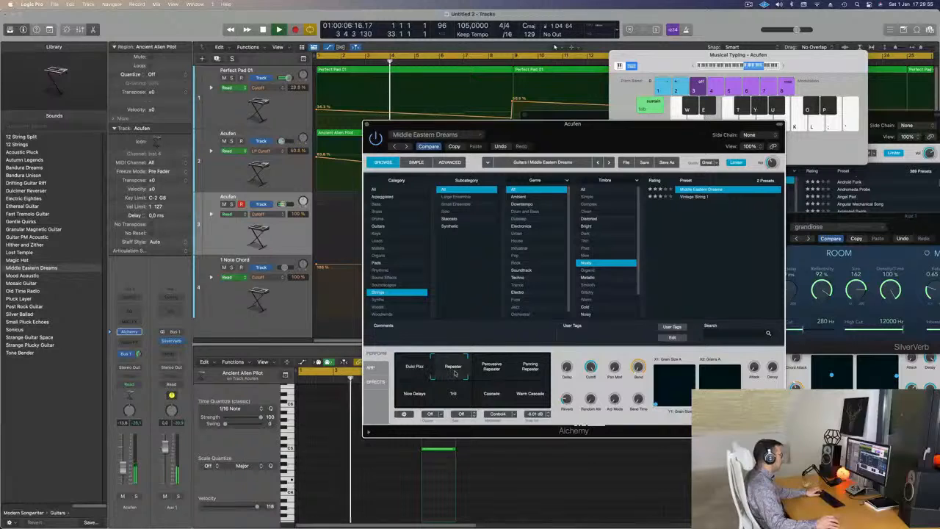
{"action": "left_click", "coordinate": [498, 372]}
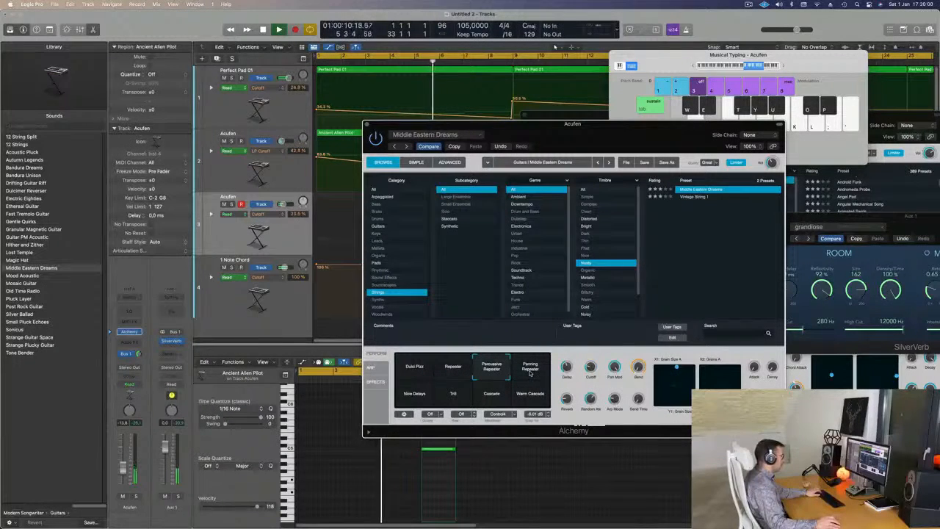
{"action": "left_click", "coordinate": [530, 370]}
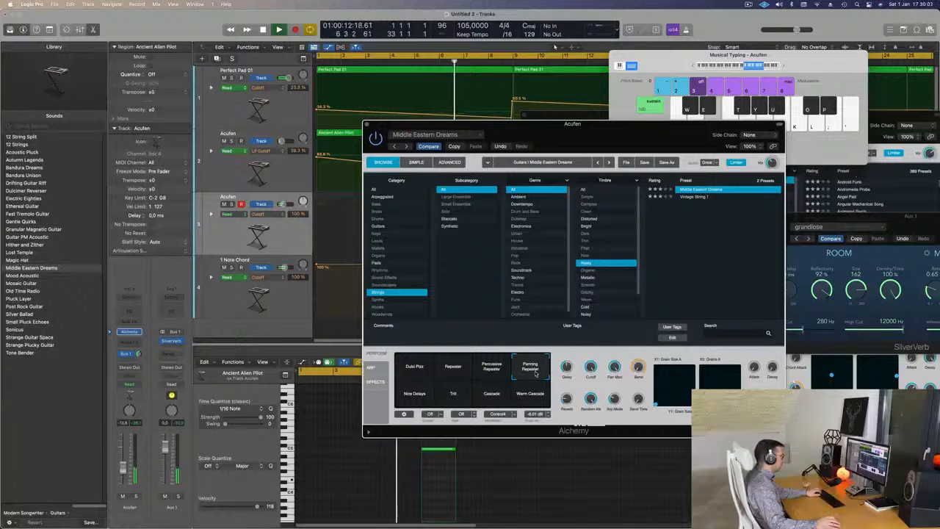
{"action": "left_click_drag", "start_coordinate": [617, 134], "coordinate": [861, 220]}
{"action": "left_click_drag", "start_coordinate": [689, 116], "coordinate": [932, 111]}
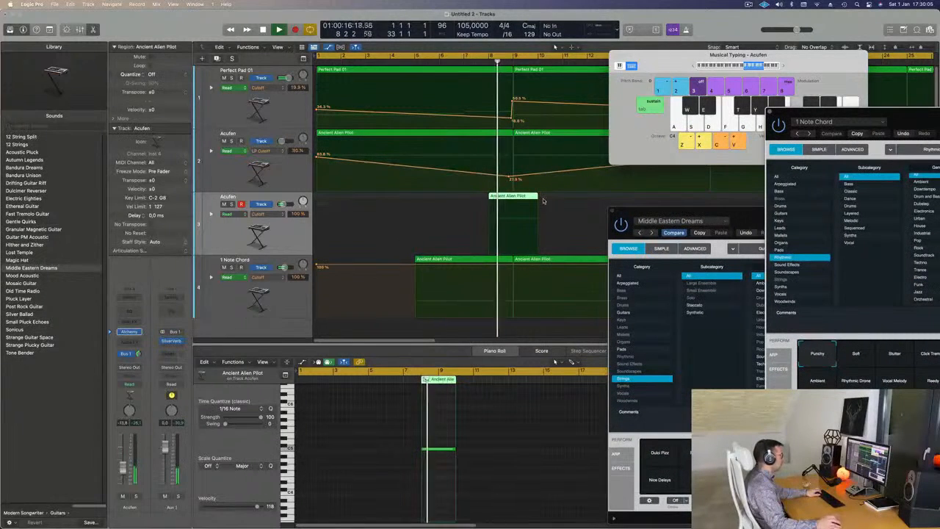
- Transpose the Middle Eastern Dreams note down one octave in the piano roll, and move its region to start at bar 7
{"action": "key", "text": "e"}
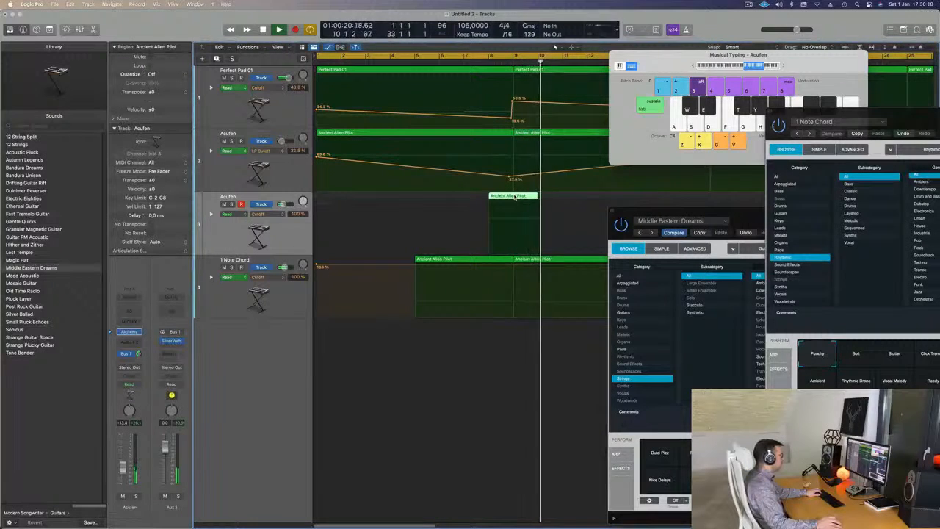
{"action": "double_click", "coordinate": [516, 197]}
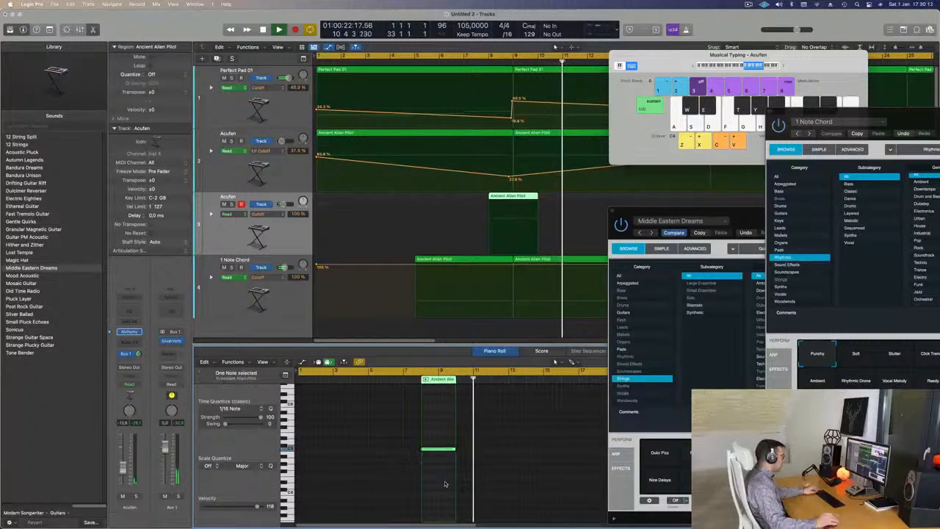
{"action": "key", "text": "alt+shift+Down"}
{"action": "key", "text": "alt+shift+Down"}
{"action": "key", "text": "alt+shift+Up"}
{"action": "key", "text": "Return"}
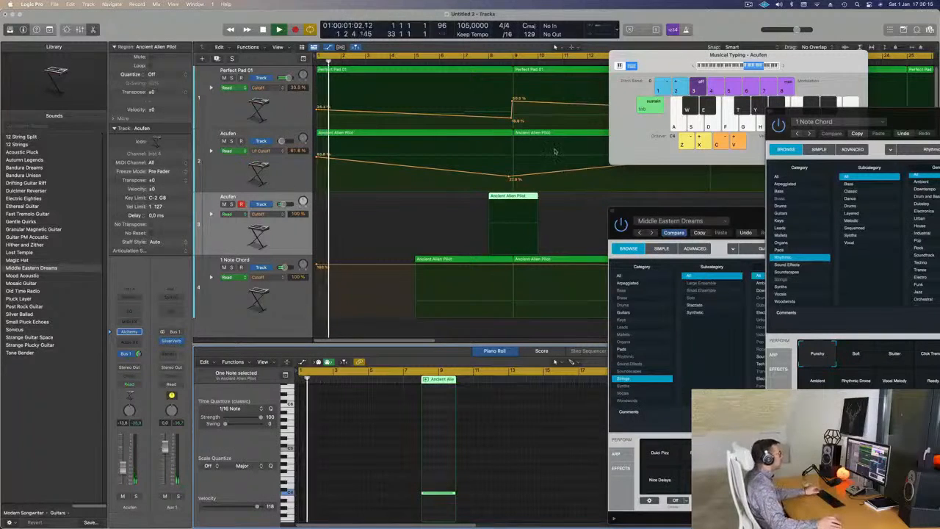
{"action": "left_click_drag", "start_coordinate": [511, 197], "coordinate": [487, 202]}
- Close the 1 Note Chord Alchemy window and reposition the Middle Eastern Dreams window clear of its track's region
{"action": "left_click_drag", "start_coordinate": [907, 120], "coordinate": [694, 71]}
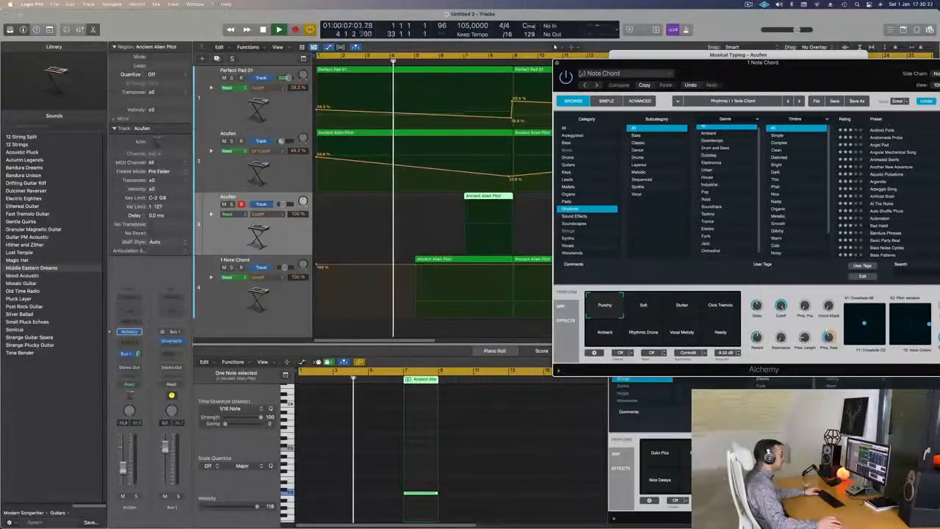
{"action": "left_click", "coordinate": [557, 64]}
{"action": "left_click_drag", "start_coordinate": [783, 210], "coordinate": [749, 184]}
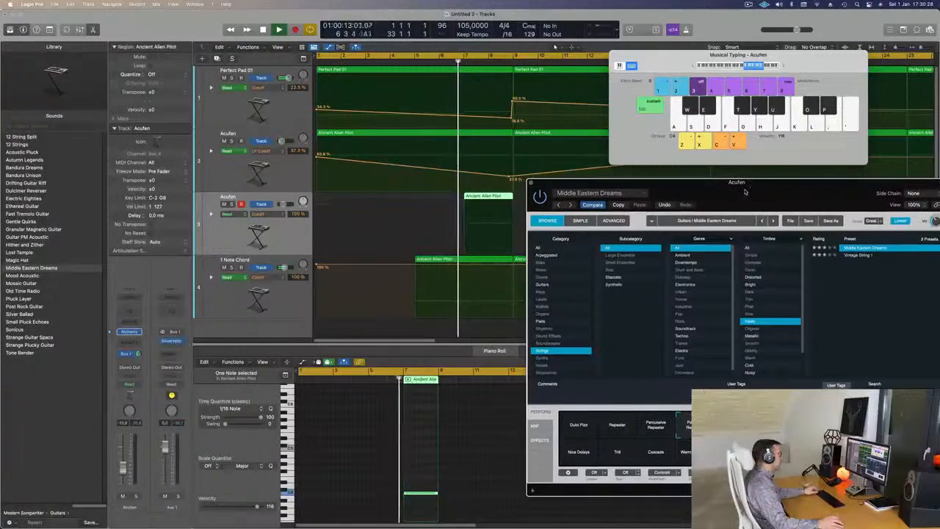
{"action": "left_click_drag", "start_coordinate": [684, 197], "coordinate": [593, 261]}
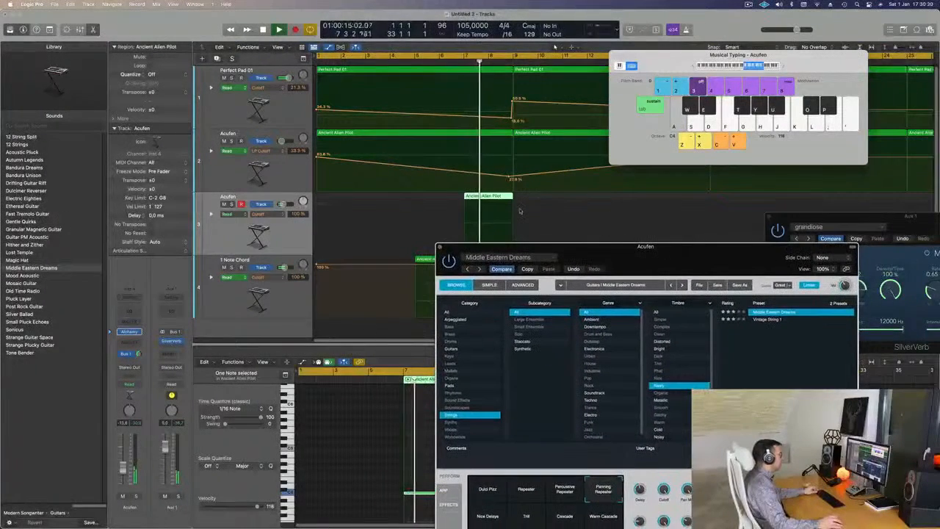
{"action": "left_click_drag", "start_coordinate": [644, 246], "coordinate": [675, 190]}
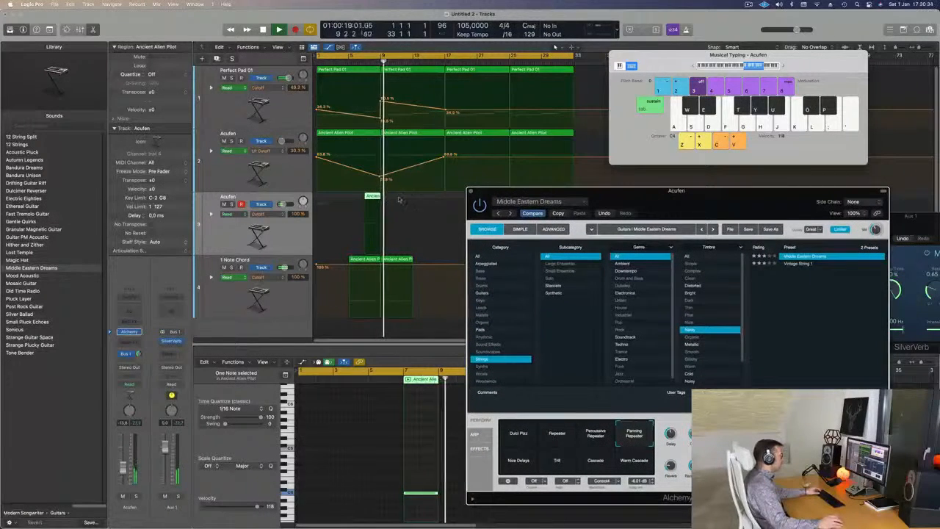
{"action": "left_click_drag", "start_coordinate": [604, 199], "coordinate": [670, 202]}
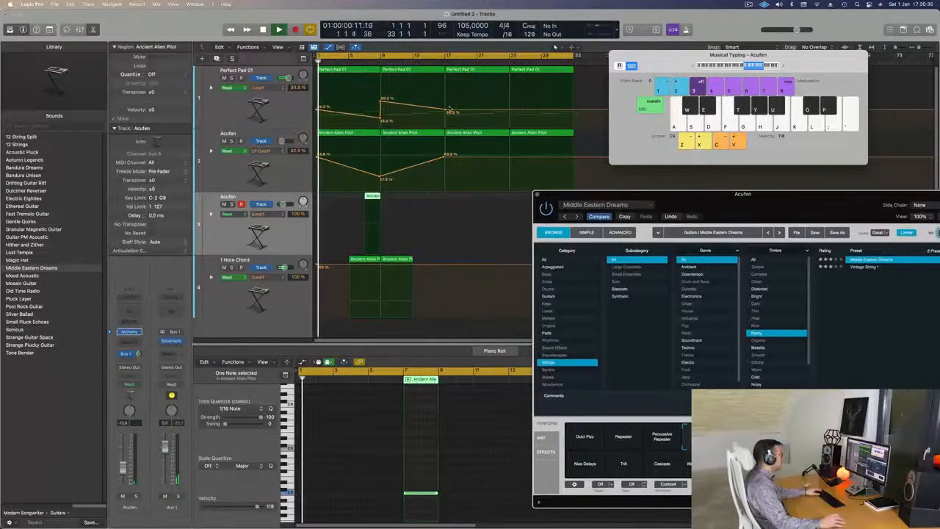
{"action": "left_click_drag", "start_coordinate": [801, 222], "coordinate": [689, 187]}
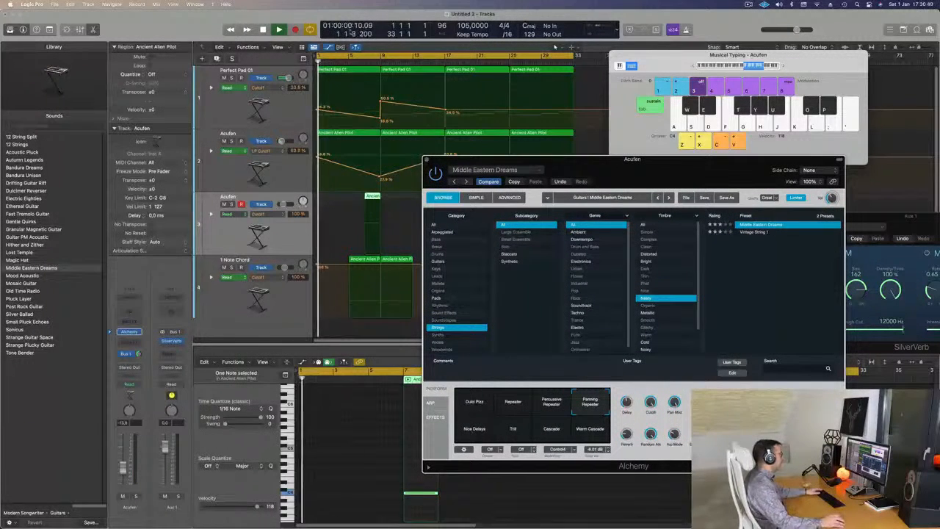
- Set the cycle to start at bar 5 and audition the Warm Cascade, Cascade and Trill snapshots over the playback
{"action": "left_click", "coordinate": [317, 57]}
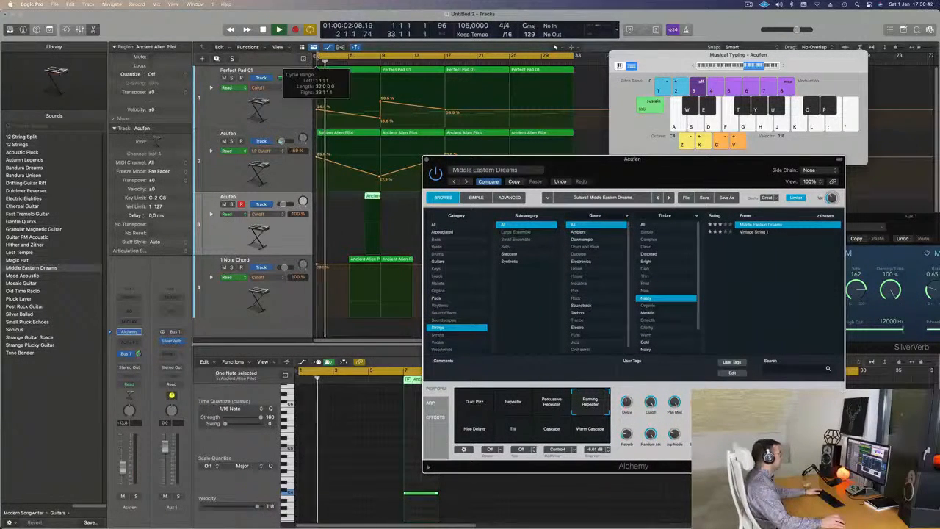
{"action": "mouse_move", "coordinate": [595, 172]}
{"action": "left_mouse_down"}
{"action": "mouse_move", "coordinate": [528, 179]}
{"action": "mouse_move", "coordinate": [608, 171]}
{"action": "left_mouse_up"}
{"action": "left_click", "coordinate": [602, 429]}
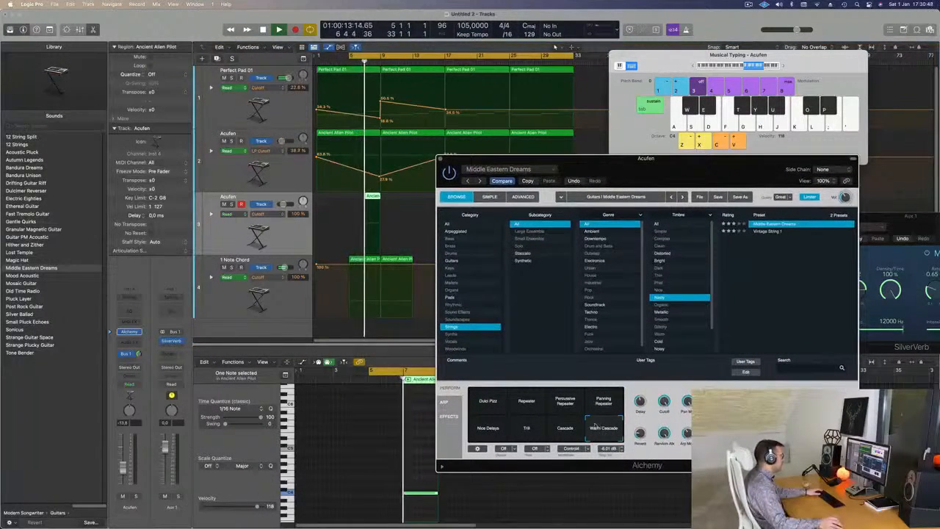
{"action": "left_click", "coordinate": [565, 430]}
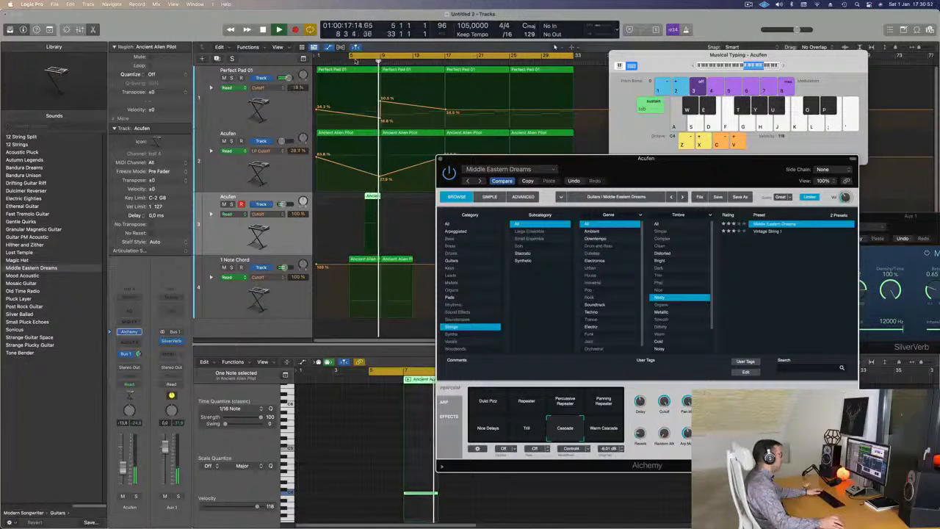
{"action": "left_click", "coordinate": [364, 63]}
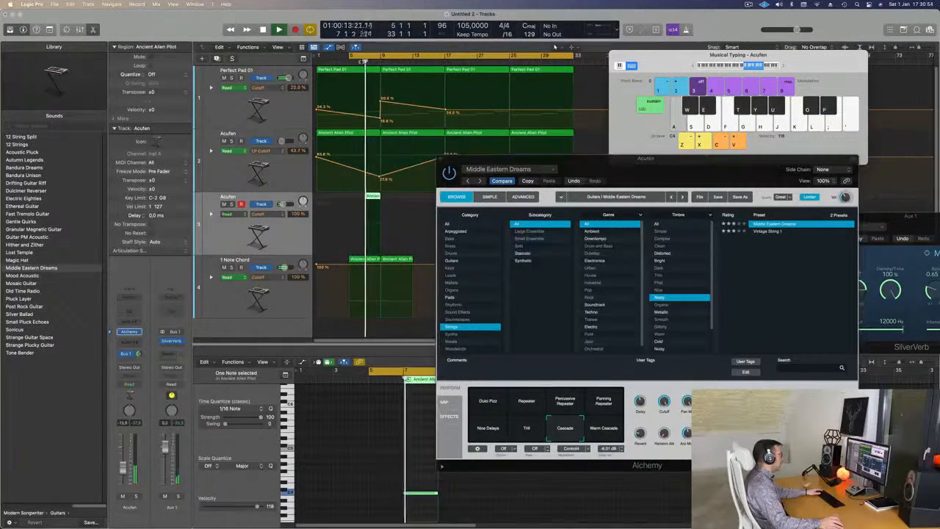
{"action": "left_click", "coordinate": [528, 431]}
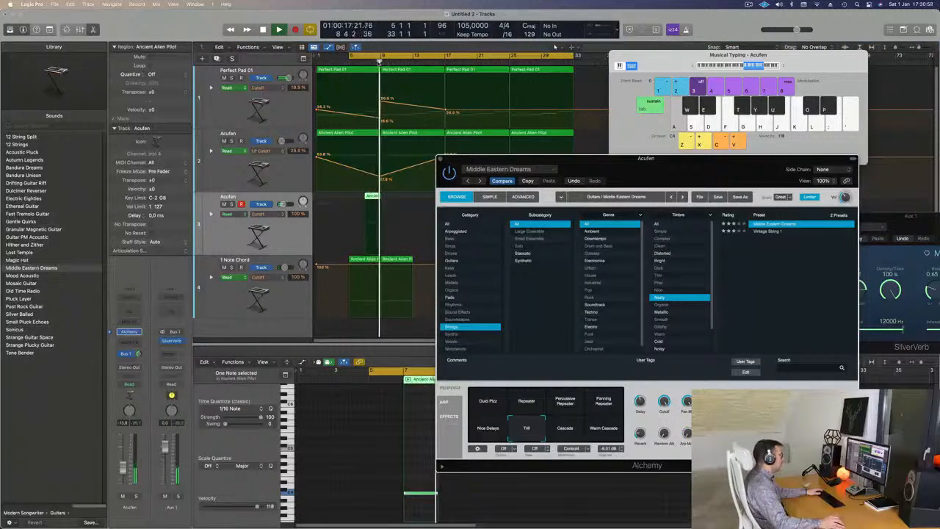
{"action": "left_click", "coordinate": [362, 62]}
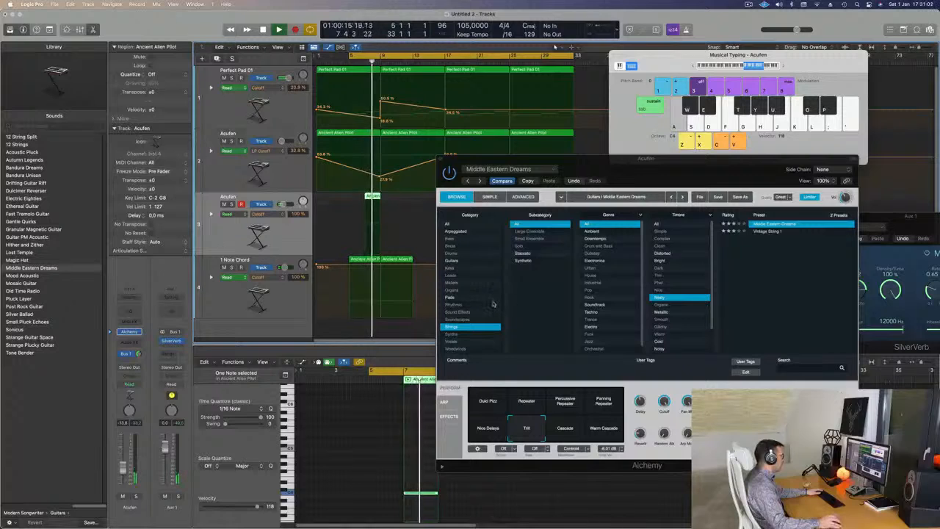
- Compare the Middle Eastern Dreams track soloed and in the full mix, leaving it unsoloed
{"action": "left_click", "coordinate": [231, 204]}
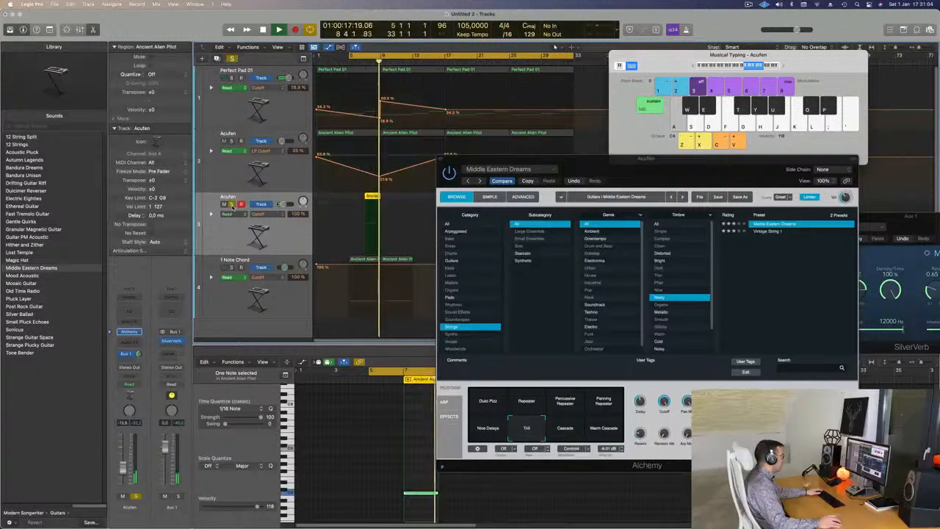
{"action": "left_click", "coordinate": [232, 59]}
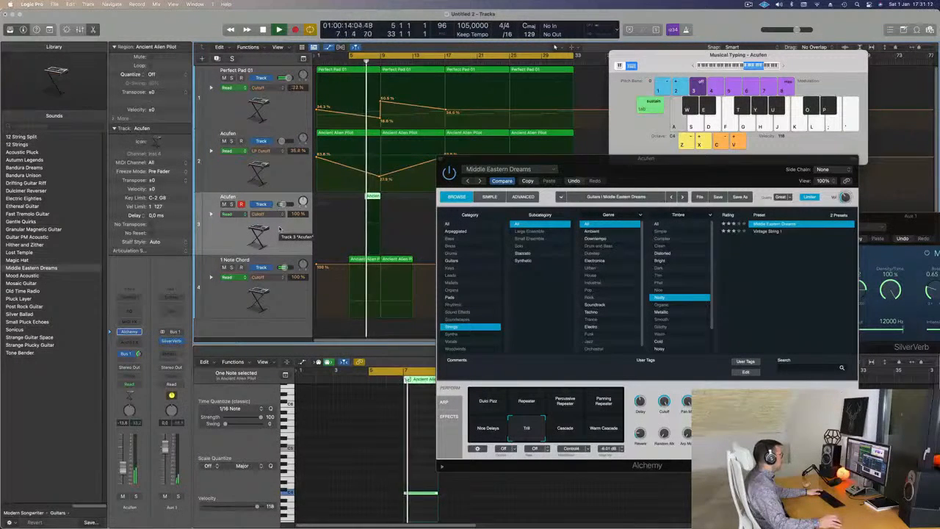
{"action": "left_click", "coordinate": [232, 204]}
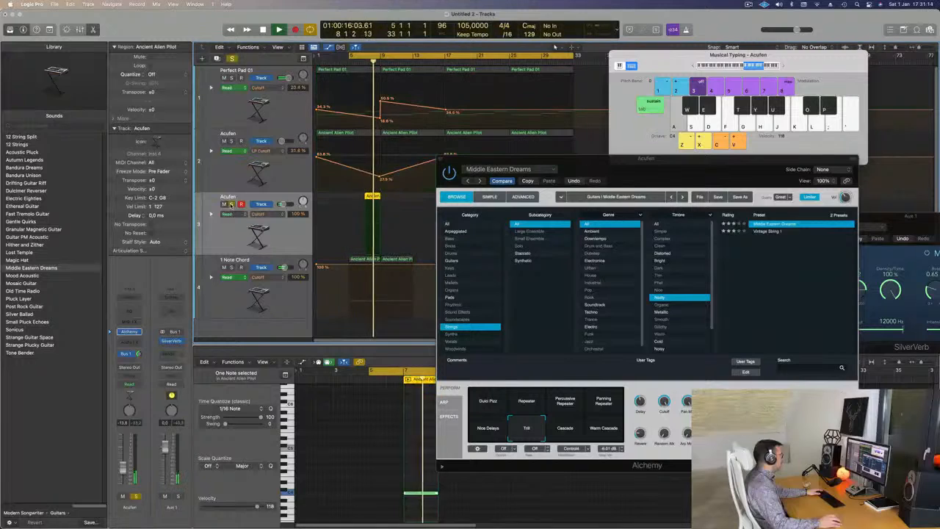
{"action": "left_click", "coordinate": [232, 204]}
{"action": "left_click", "coordinate": [232, 204]}
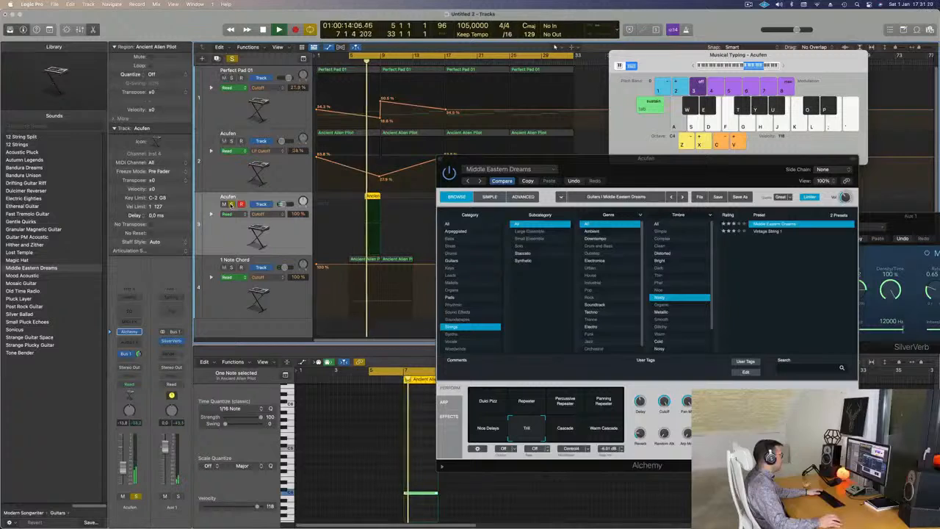
{"action": "left_click", "coordinate": [231, 204]}
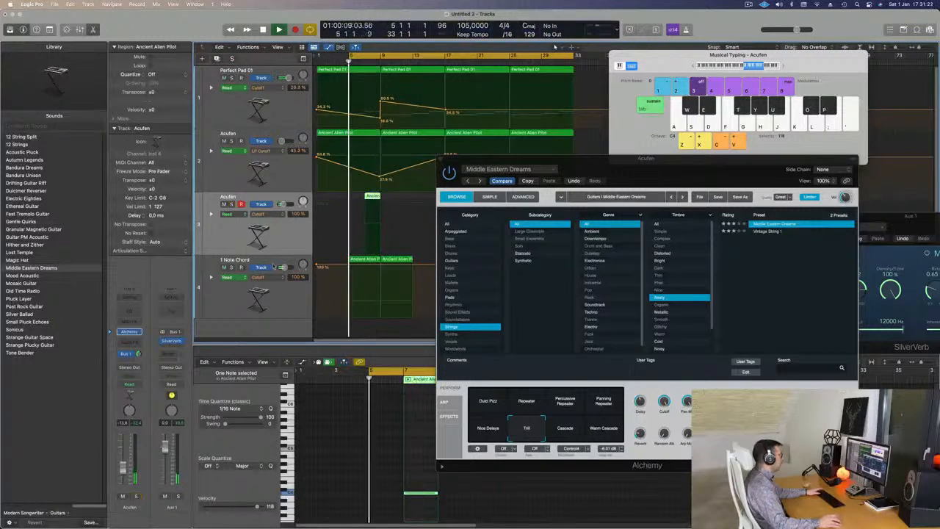
- Move the Alchemy window higher, audition Nice Delays and choose the Percussive Repeater snapshot for Middle Eastern Dreams
{"action": "left_click_drag", "start_coordinate": [677, 175], "coordinate": [676, 118]}
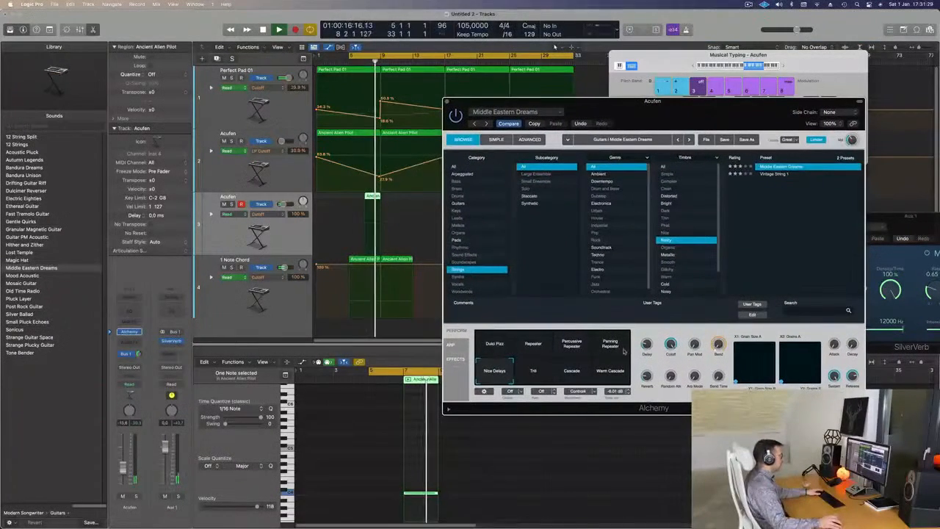
{"action": "left_click", "coordinate": [574, 344]}
{"action": "key", "text": "space"}
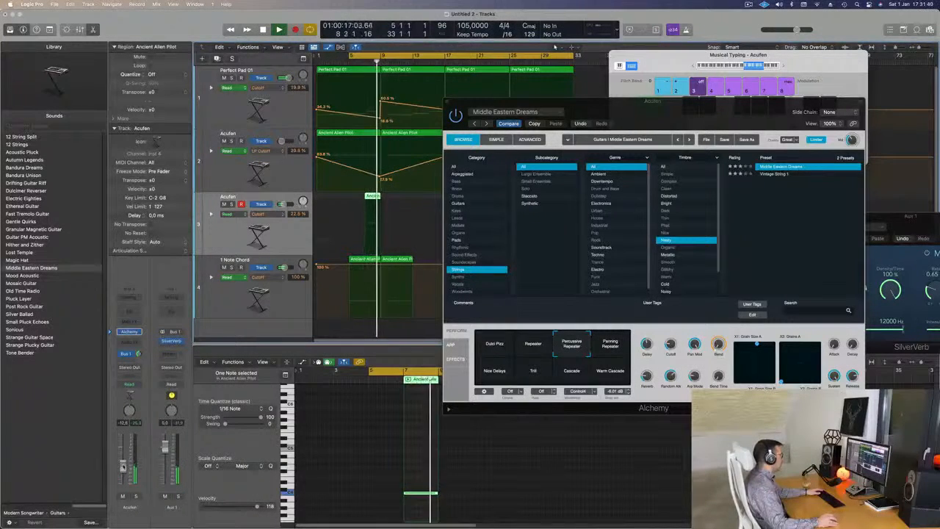
- Shorten the low string note to one bar and close the Middle Eastern Dreams window
{"action": "left_click_drag", "start_coordinate": [437, 494], "coordinate": [420, 494]}
{"action": "left_click", "coordinate": [445, 102]}
{"action": "scroll", "coordinate": [426, 177], "scroll_direction": "down", "scroll_amount": 3}
{"action": "scroll", "coordinate": [425, 181], "scroll_direction": "down", "scroll_amount": 2}
{"action": "scroll", "coordinate": [420, 185], "scroll_direction": "down", "scroll_amount": 2}
{"action": "scroll", "coordinate": [433, 184], "scroll_direction": "up", "scroll_amount": 3}
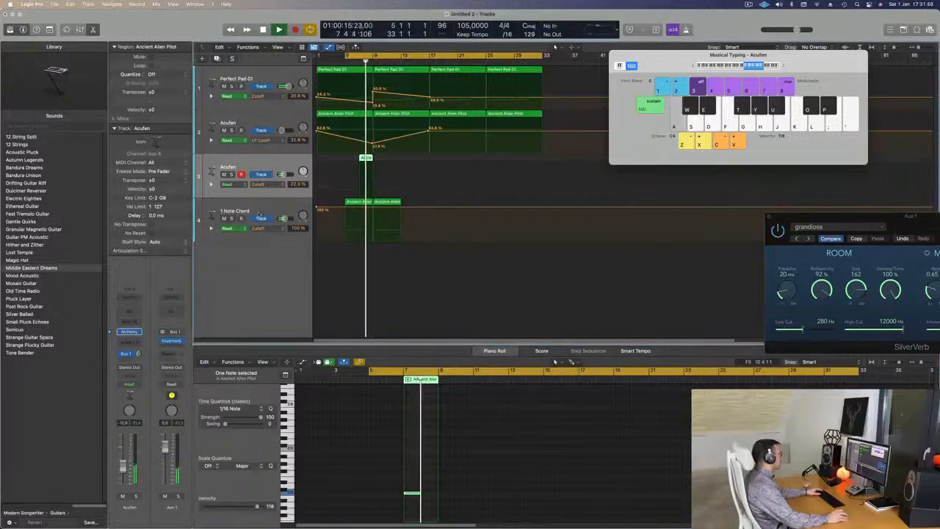
- Extend the cycle start back to bar 1 and play the arrangement from the beginning
{"action": "key", "text": "space"}
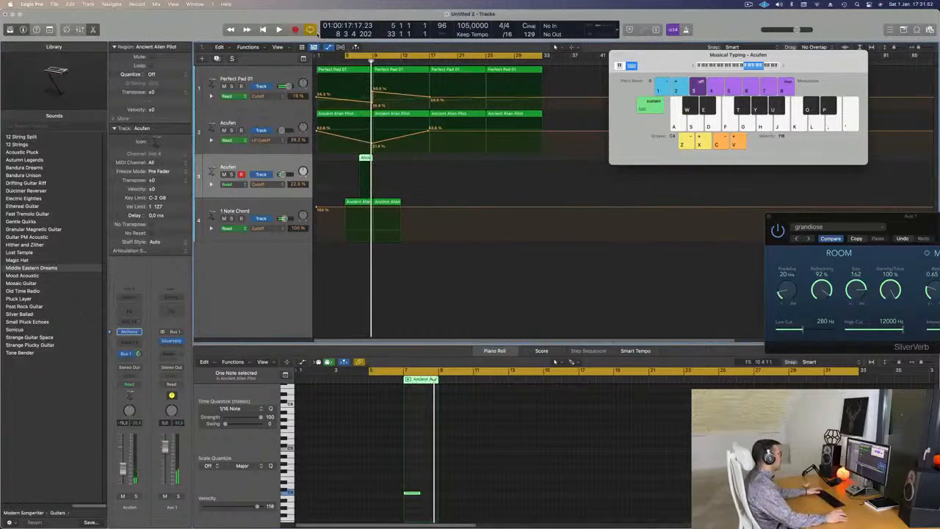
{"action": "left_click_drag", "start_coordinate": [345, 55], "coordinate": [297, 56]}
{"action": "key", "text": "space"}
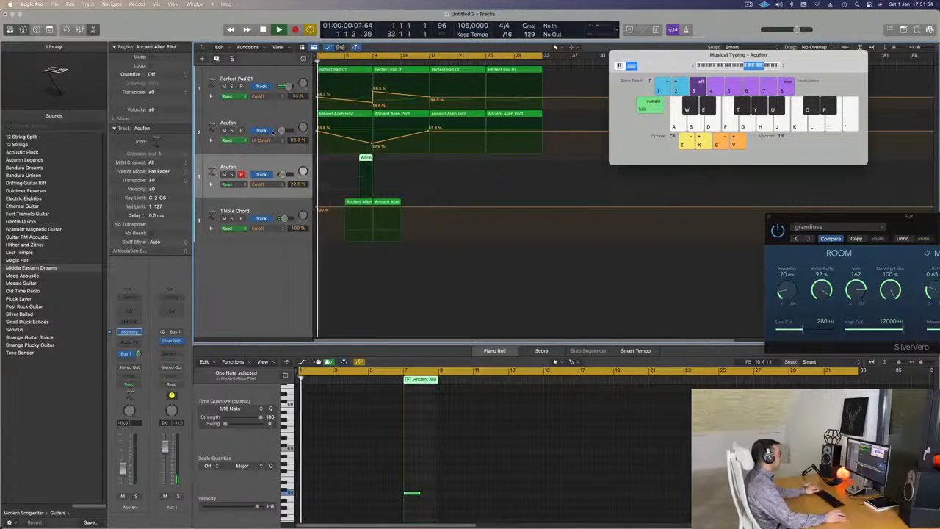
- Reshape Perfect Pad 01's cutoff automation to dip to about 30% near bar 5 and rise toward bar 9, replaying from bar 1
{"action": "key", "text": "super+Left"}
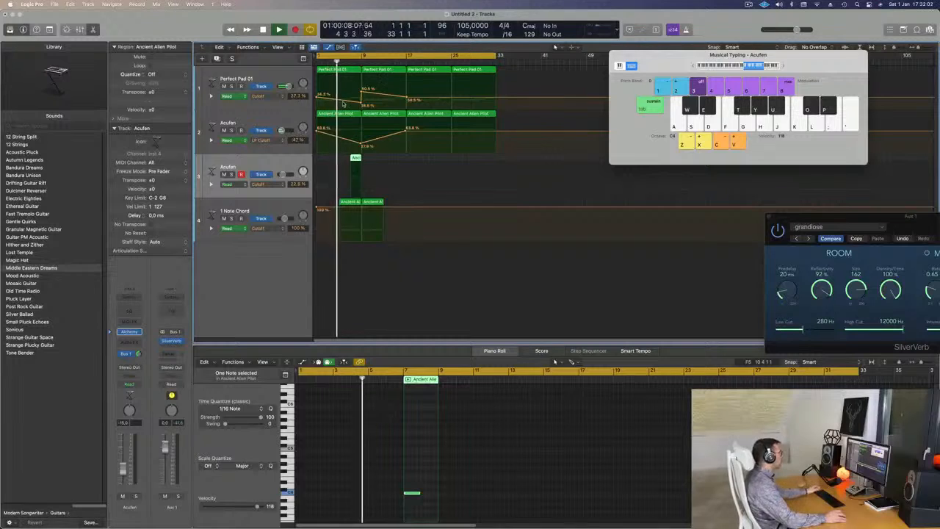
{"action": "left_click_drag", "start_coordinate": [359, 104], "coordinate": [360, 106]}
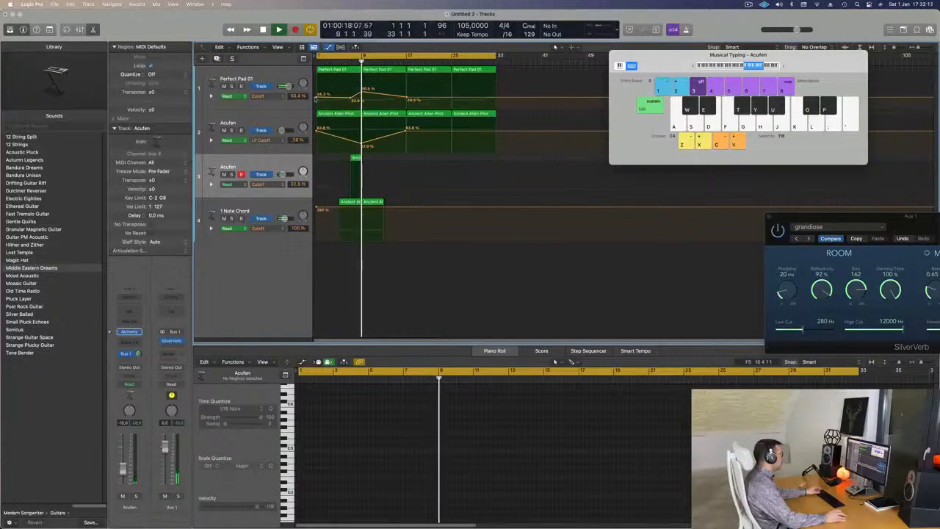
{"action": "key", "text": "Return"}
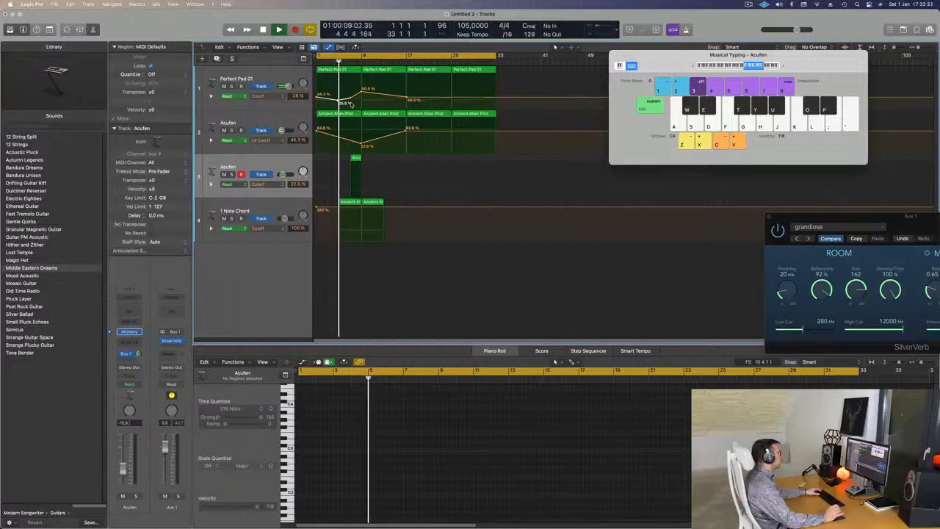
- Select the 1 Note Chord track while listening, and raise Perfect Pad 01's cutoff automation peak at bar 9 to about 65.3%
{"action": "left_click", "coordinate": [270, 206]}
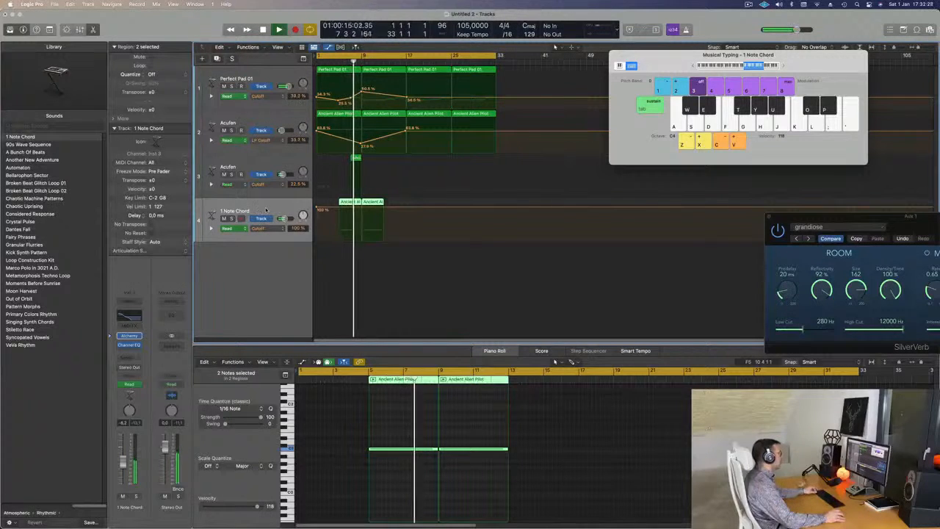
{"action": "key", "text": "super+Left"}
{"action": "key", "text": "super+Right"}
{"action": "key", "text": "super+Right"}
{"action": "key", "text": "super+Right"}
{"action": "key", "text": "super+Right"}
{"action": "key", "text": "super+Left"}
{"action": "key", "text": "super+Left"}
{"action": "key", "text": "super+Left"}
{"action": "left_click", "coordinate": [365, 93]}
{"action": "left_click_drag", "start_coordinate": [365, 91], "coordinate": [366, 86]}
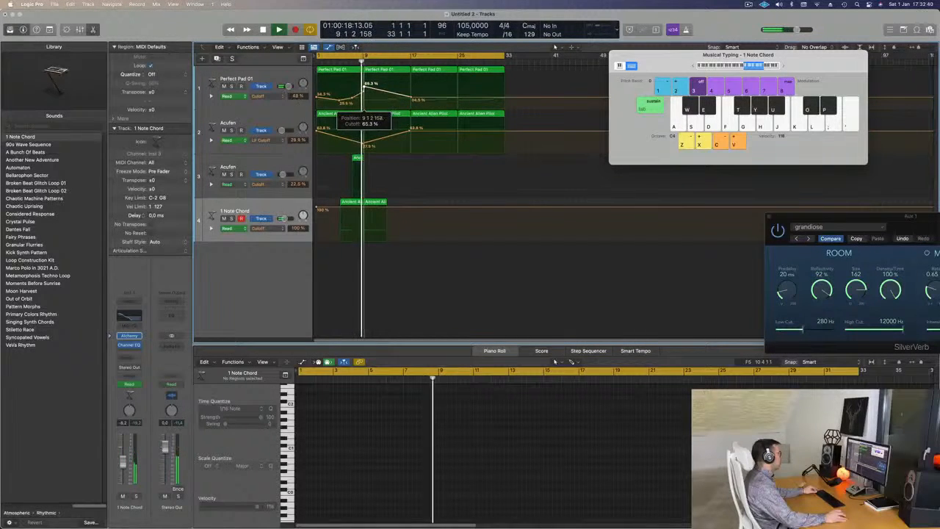
- Duplicate the Perfect Pad 01 track and copy its bar 9 region onto the new track
{"action": "left_click", "coordinate": [228, 103]}
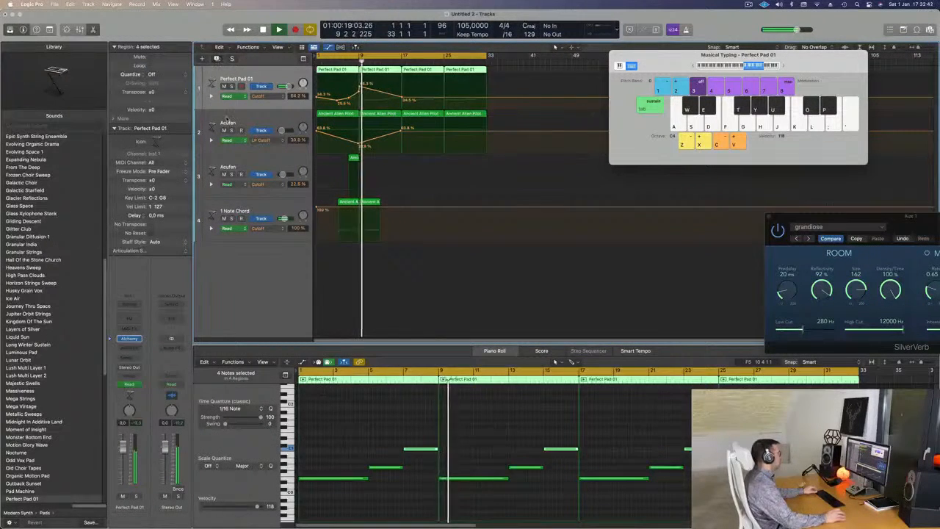
{"action": "key", "text": "super+d"}
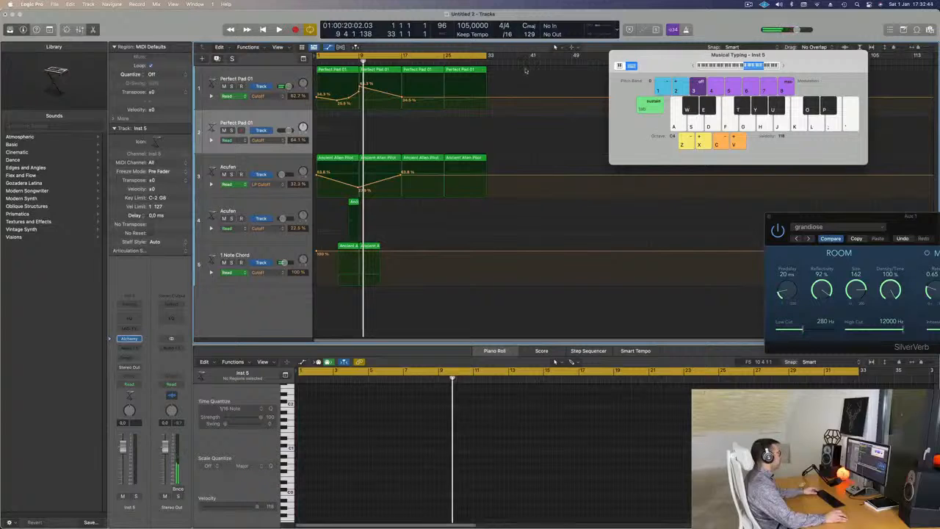
{"action": "left_click_drag", "start_coordinate": [364, 72], "coordinate": [388, 133]}
- Transpose the copied region's three notes up by octaves and play the arrangement from bar 1
{"action": "left_click_drag", "start_coordinate": [477, 437], "coordinate": [590, 504]}
{"action": "key", "text": "shift+alt+Up"}
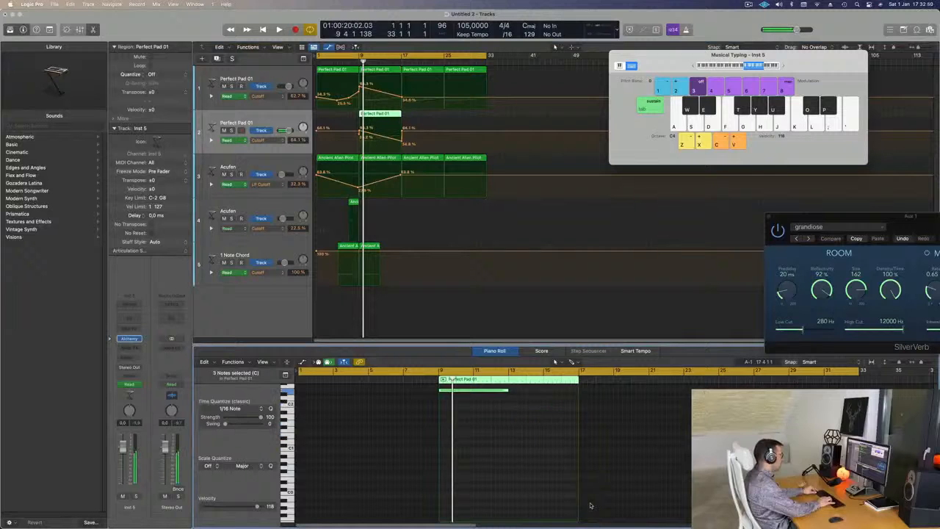
{"action": "key", "text": "Return"}
{"action": "key", "text": "space"}
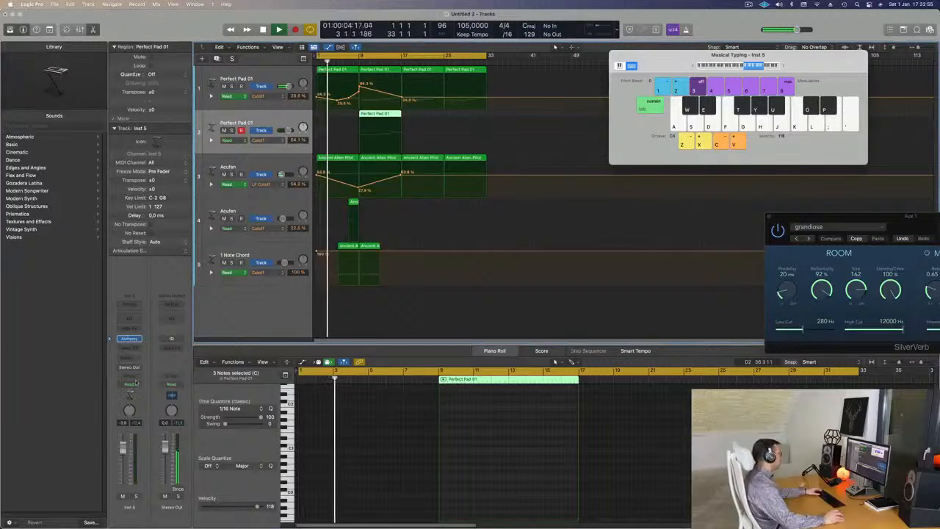
- Add a Bus 1 send to the duplicated Perfect Pad 01 track to route it to the Aux 1 reverb
{"action": "left_click", "coordinate": [129, 357]}
{"action": "mouse_move", "coordinate": [147, 370]}
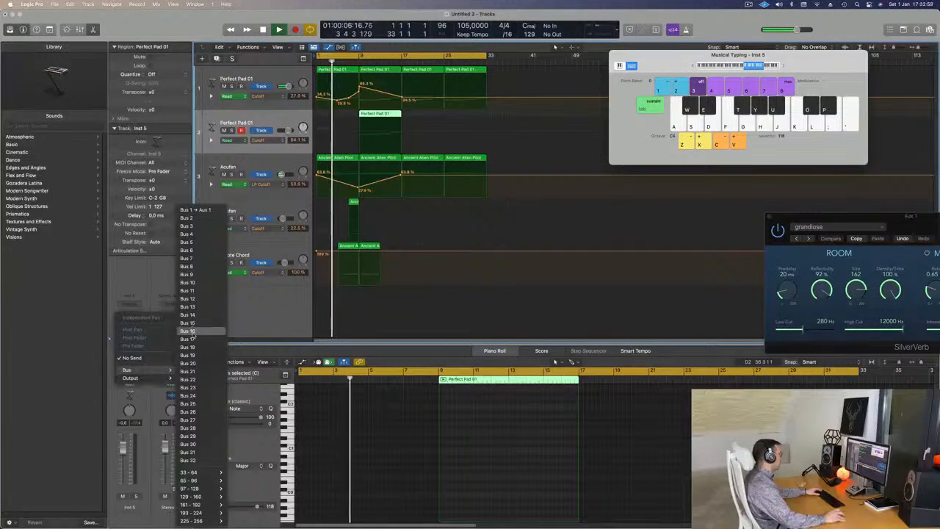
{"action": "left_click", "coordinate": [195, 211]}
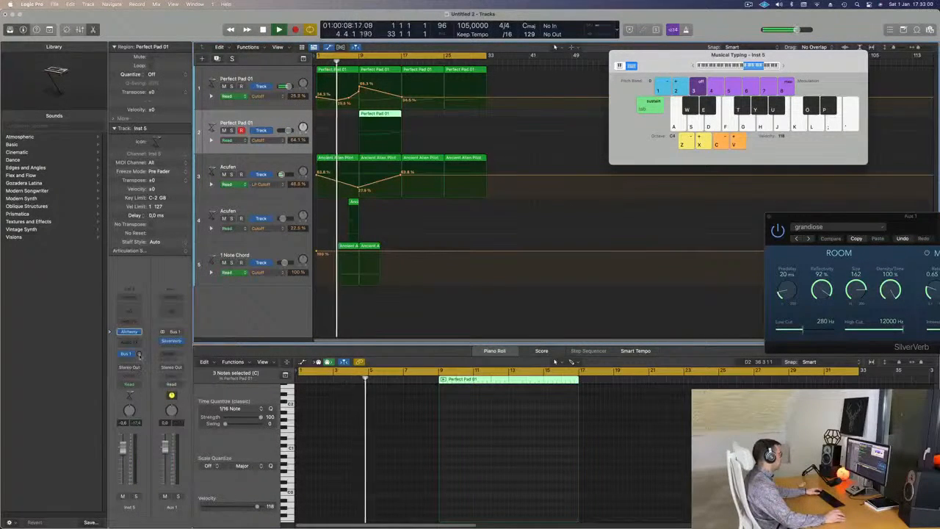
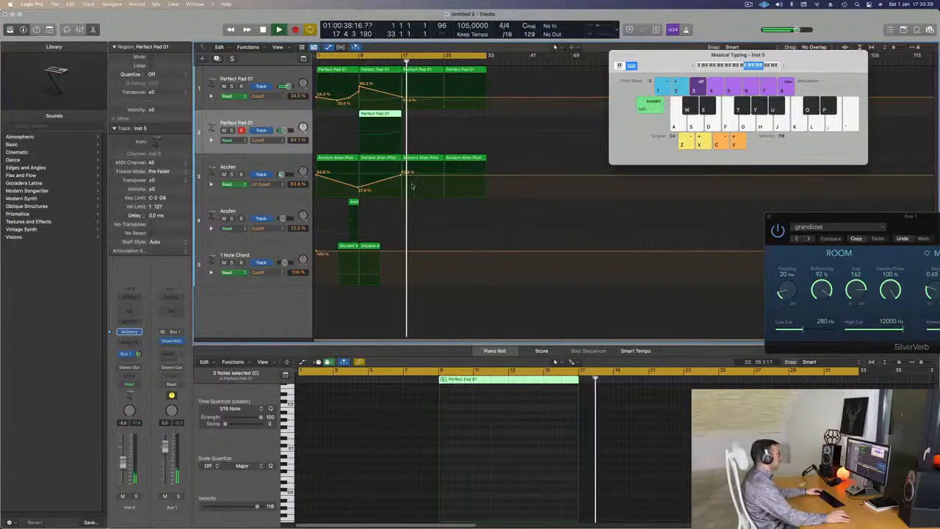
- Play the arrangement from bar 1 and select each of the two Acufen tracks in turn while listening
{"action": "key", "text": "Return"}
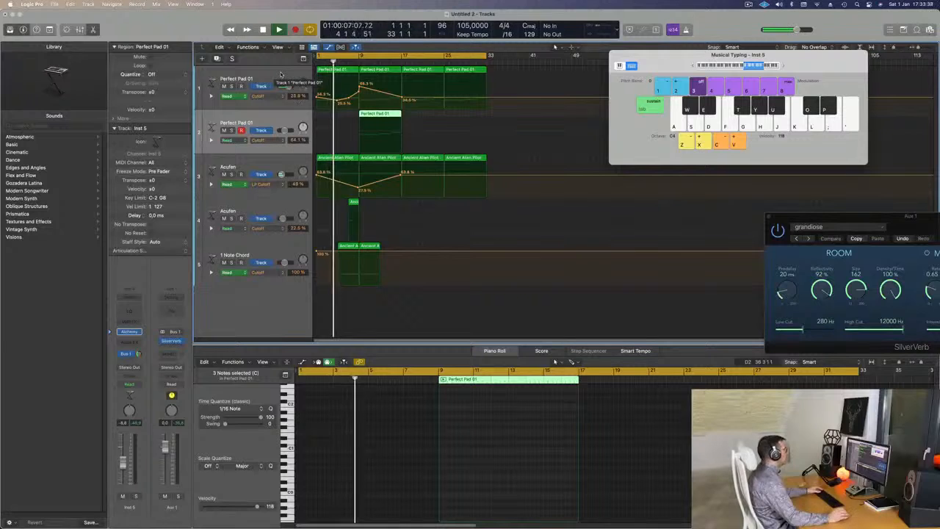
{"action": "left_click", "coordinate": [279, 163]}
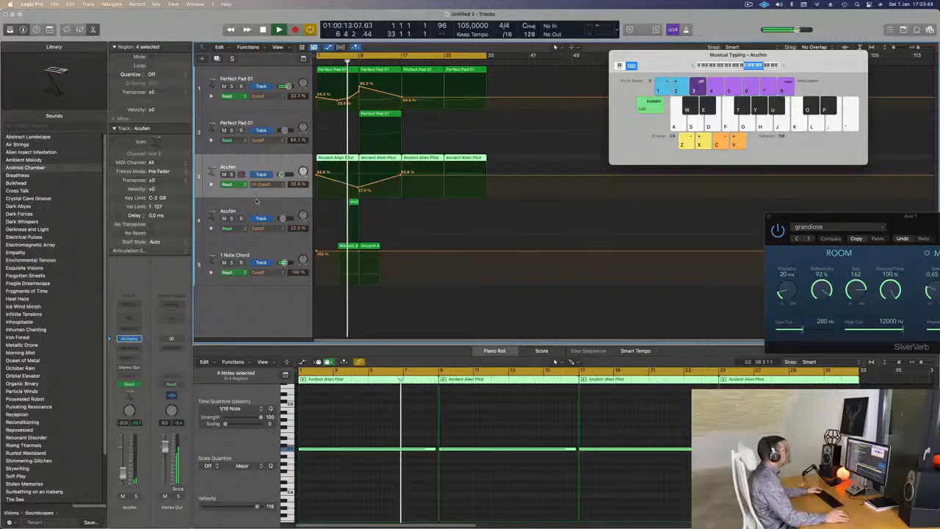
{"action": "left_click", "coordinate": [256, 203]}
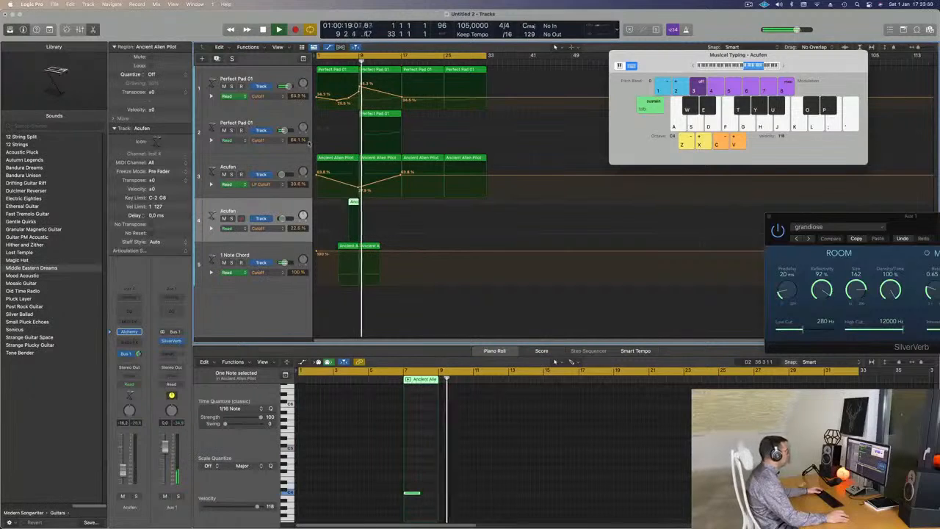
- Automate the higher Perfect Pad 01 layer's cutoff to rise from its current level at bar 9 to about 76% at bar 17
{"action": "left_click", "coordinate": [358, 131]}
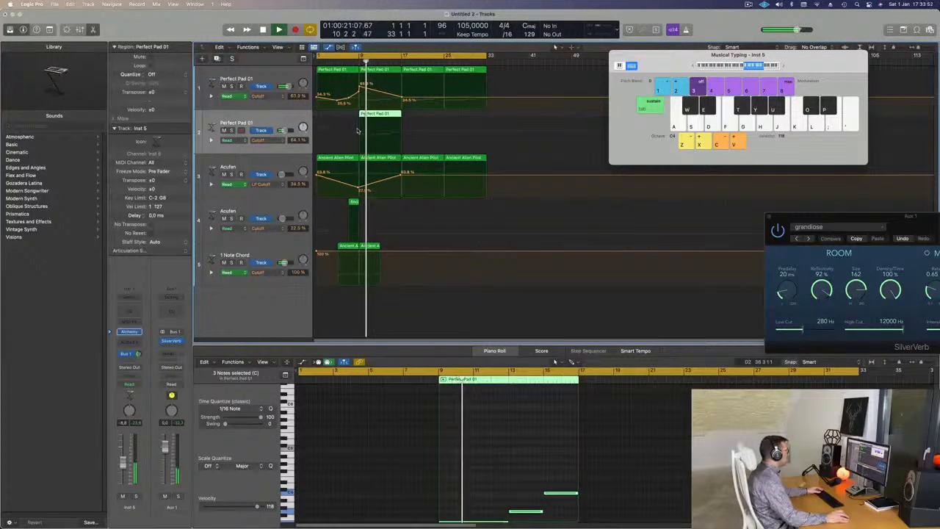
{"action": "left_click", "coordinate": [402, 133]}
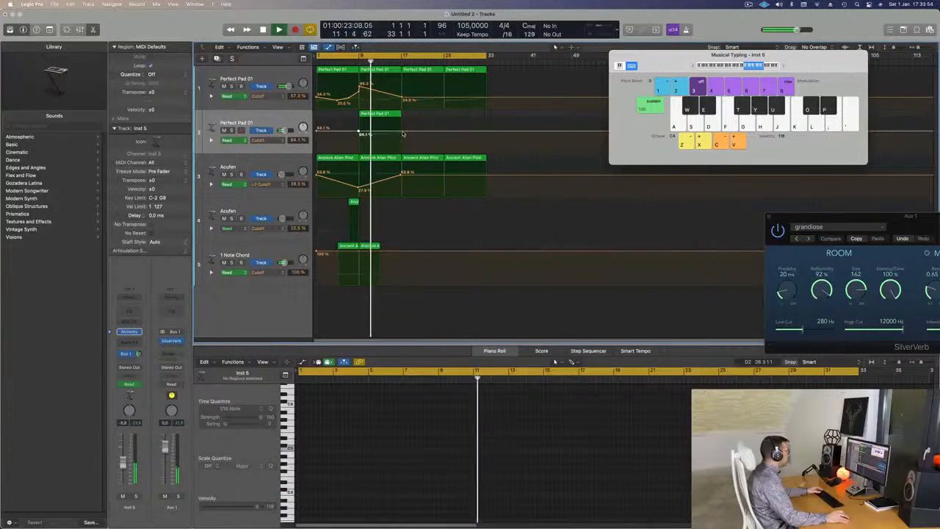
{"action": "left_click_drag", "start_coordinate": [403, 133], "coordinate": [400, 128]}
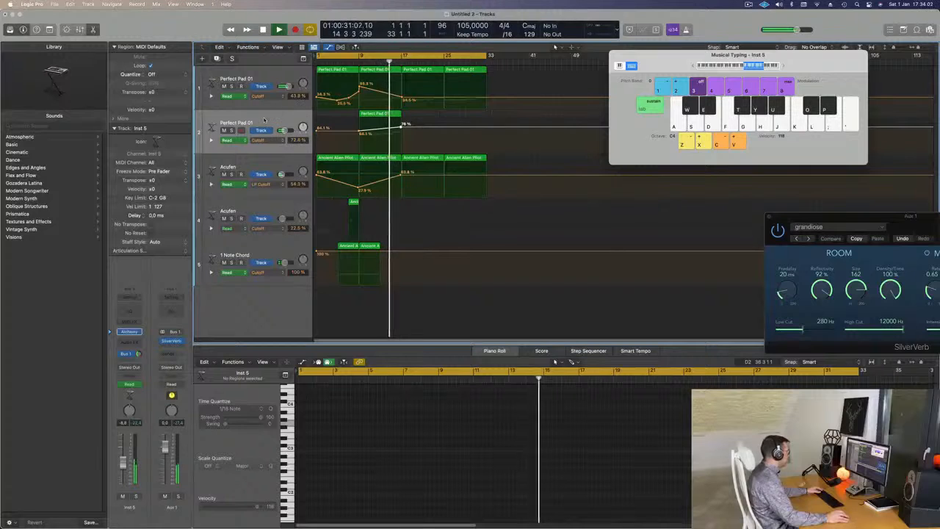
- Delete the Ancient Alien Pilot region at bar 17 and lower the first Perfect Pad 01's cutoff point there to about 22.6%
{"action": "left_click", "coordinate": [411, 171]}
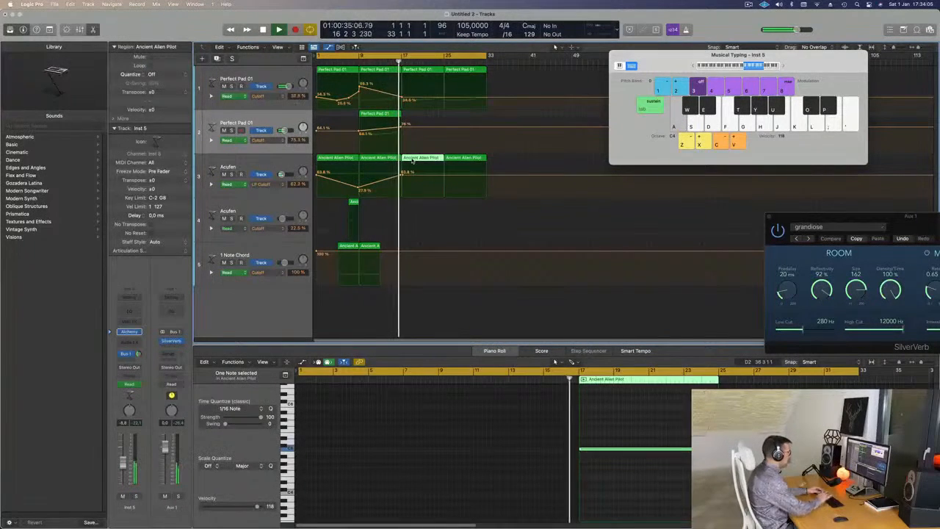
{"action": "key", "text": "Delete"}
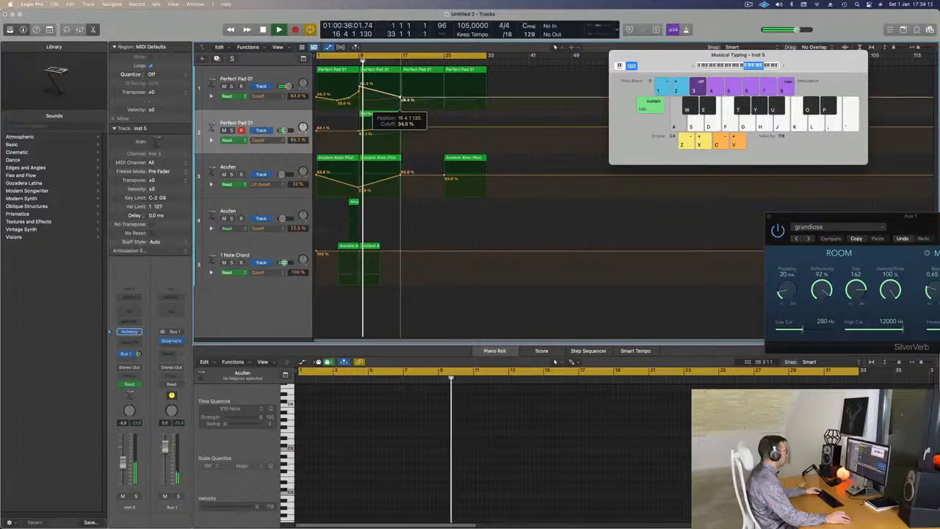
{"action": "left_click_drag", "start_coordinate": [403, 98], "coordinate": [404, 104]}
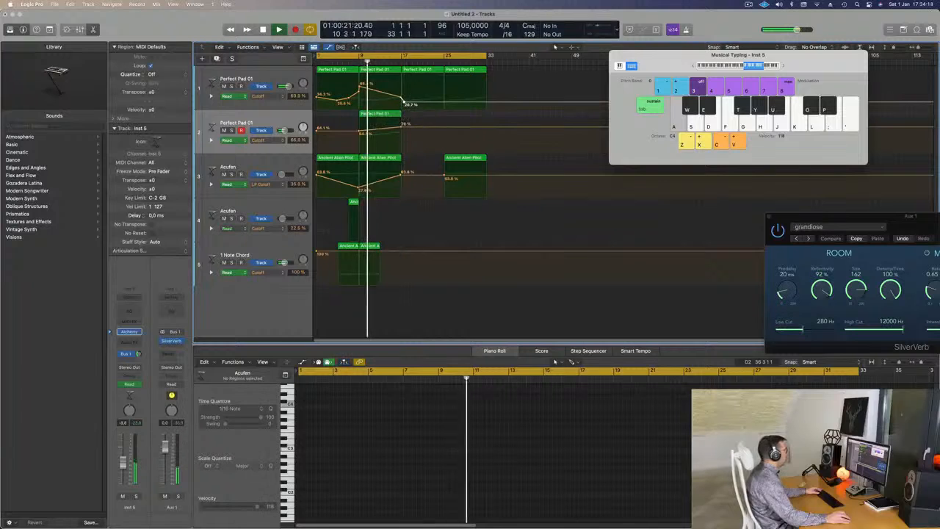
- Duplicate the first Perfect Pad 01 track and place its regions from bars 17 and 25 on the new track
{"action": "left_click", "coordinate": [283, 77]}
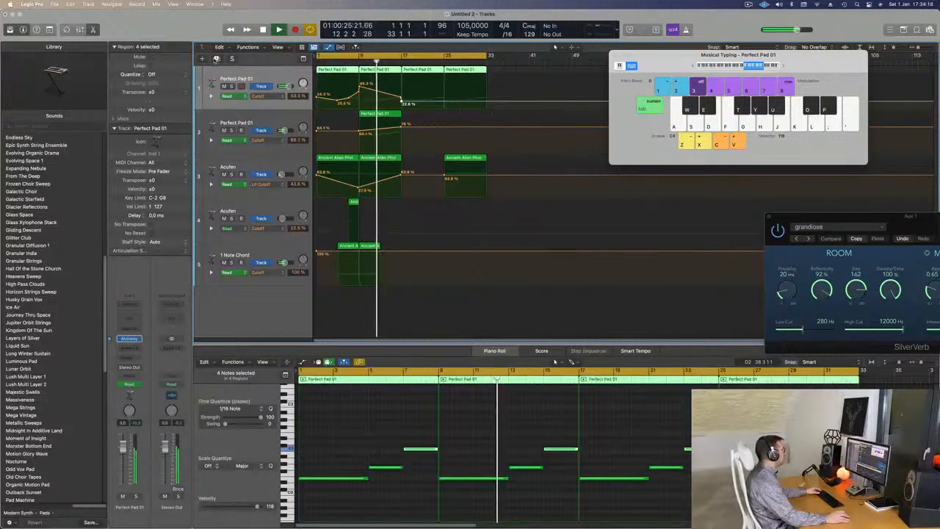
{"action": "key", "text": "super+d"}
{"action": "left_click_drag", "start_coordinate": [497, 71], "coordinate": [429, 129]}
- Copy the six notes of the new track's regions one octave higher and delete the track's automation
{"action": "scroll", "coordinate": [463, 437], "scroll_direction": "up", "scroll_amount": 3}
{"action": "left_click_drag", "start_coordinate": [369, 431], "coordinate": [724, 521]}
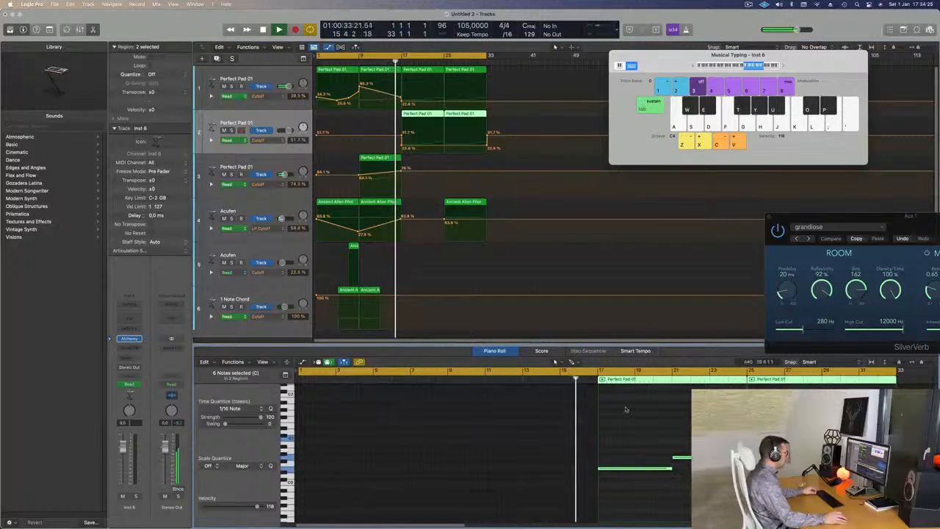
{"action": "left_click_drag", "start_coordinate": [631, 470], "coordinate": [633, 428]}
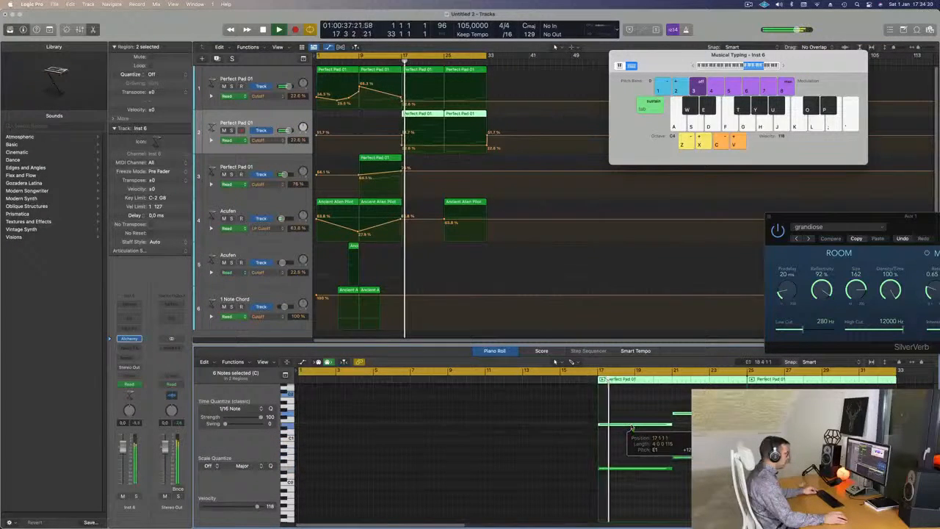
{"action": "left_click", "coordinate": [270, 124]}
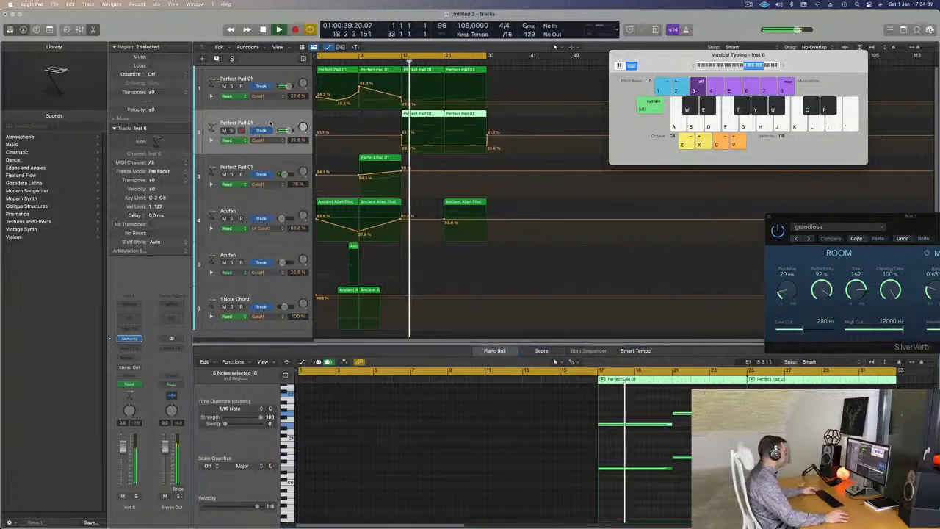
{"action": "key", "text": "ctrl+super+BackSpace"}
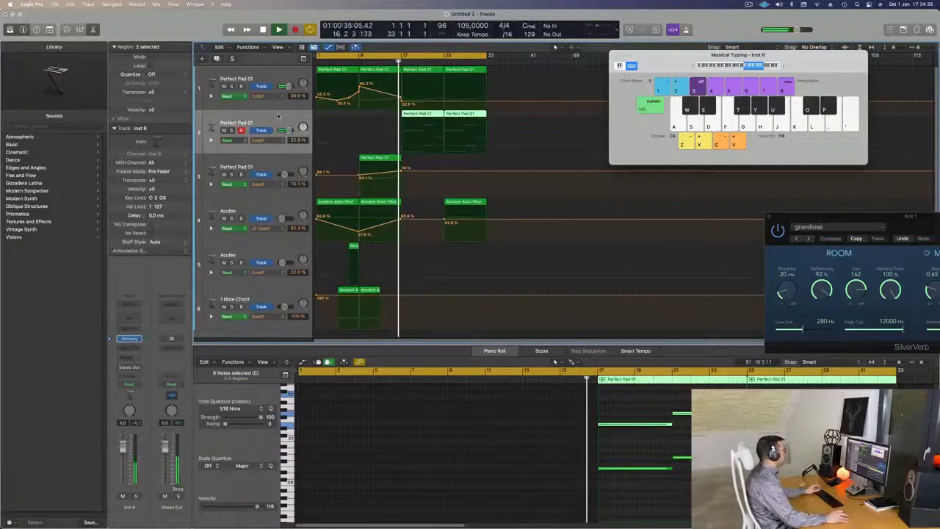
- Insert the Arpeggiator MIDI effect on the new Perfect Pad 01 track
{"action": "left_click", "coordinate": [136, 338]}
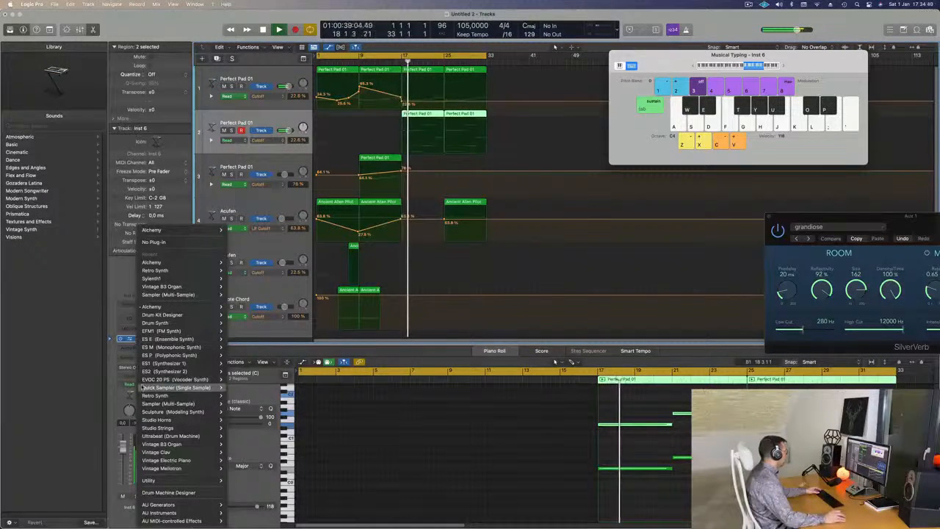
{"action": "left_click", "coordinate": [130, 308]}
{"action": "left_click", "coordinate": [129, 309]}
{"action": "left_click", "coordinate": [130, 308]}
{"action": "left_click", "coordinate": [131, 307]}
{"action": "left_click", "coordinate": [129, 309]}
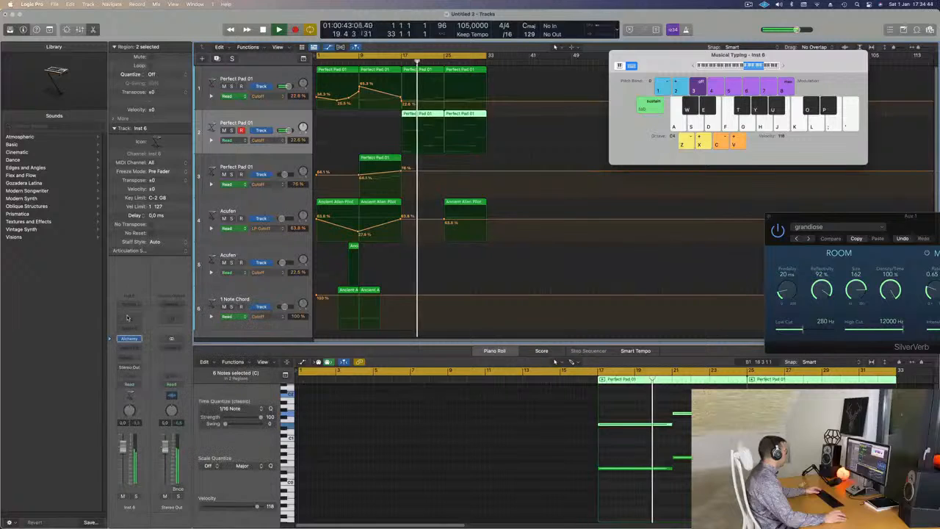
{"action": "left_click", "coordinate": [130, 330]}
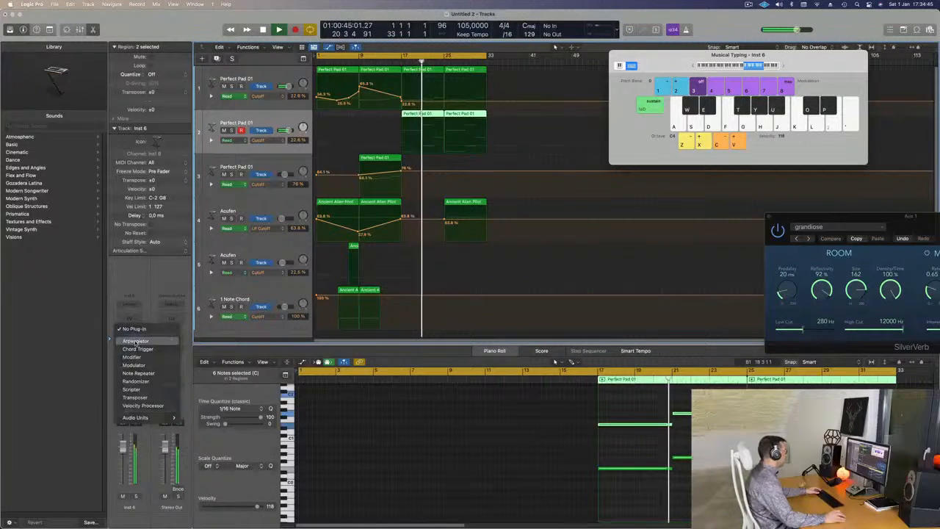
{"action": "left_click", "coordinate": [135, 340]}
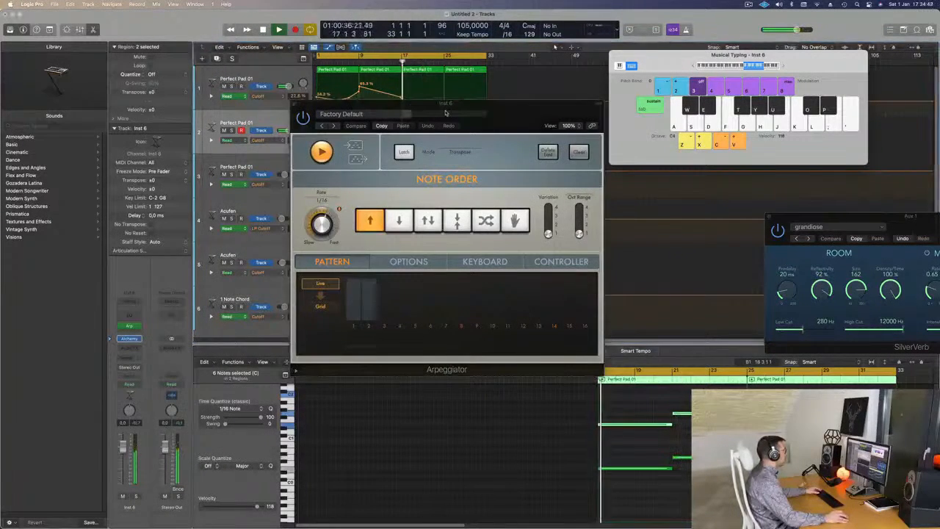
- Open the new track's Alchemy synth, put the Arpeggiator window away, and raise Alchemy's Delay amount
{"action": "left_click_drag", "start_coordinate": [445, 113], "coordinate": [655, 103]}
{"action": "left_click", "coordinate": [256, 120]}
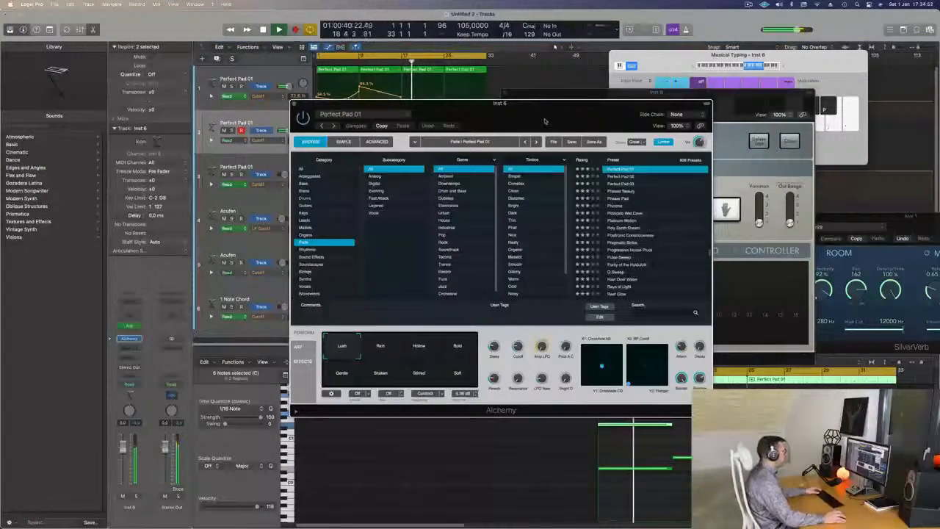
{"action": "left_click_drag", "start_coordinate": [545, 119], "coordinate": [652, 158]}
{"action": "left_click_drag", "start_coordinate": [506, 94], "coordinate": [589, 86]}
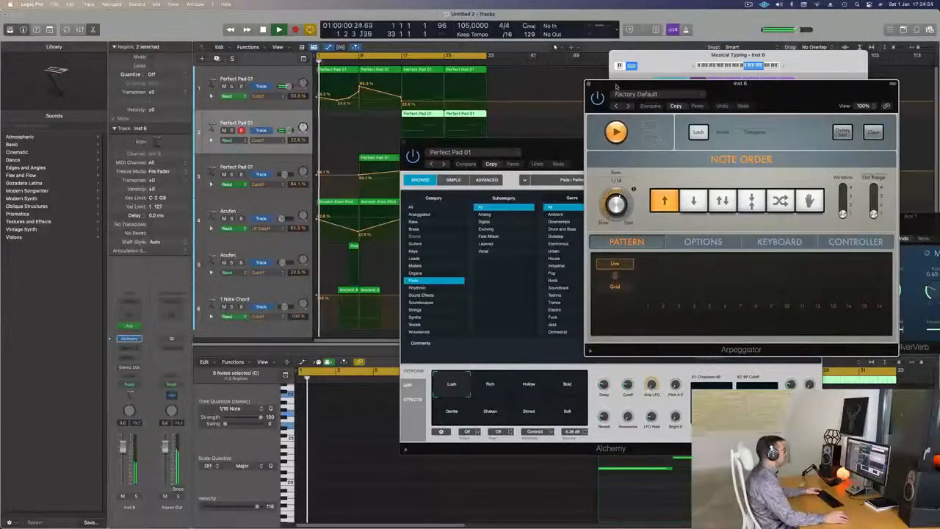
{"action": "left_click", "coordinate": [589, 86]}
{"action": "left_click_drag", "start_coordinate": [646, 149], "coordinate": [731, 40]}
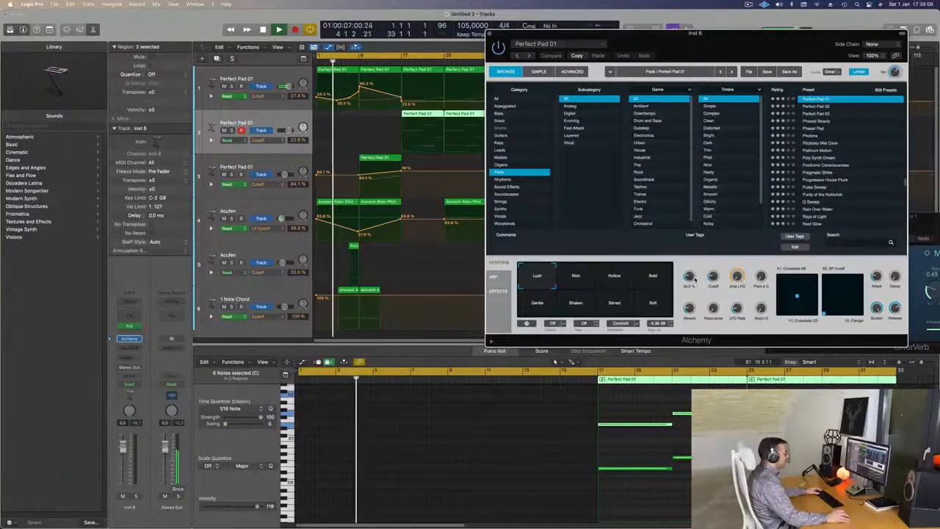
{"action": "left_click_drag", "start_coordinate": [690, 277], "coordinate": [697, 254]}
- Set the cycle range to bars 17 to 33 and play it with the arpeggiated track soloed
{"action": "left_click_drag", "start_coordinate": [318, 57], "coordinate": [402, 57]}
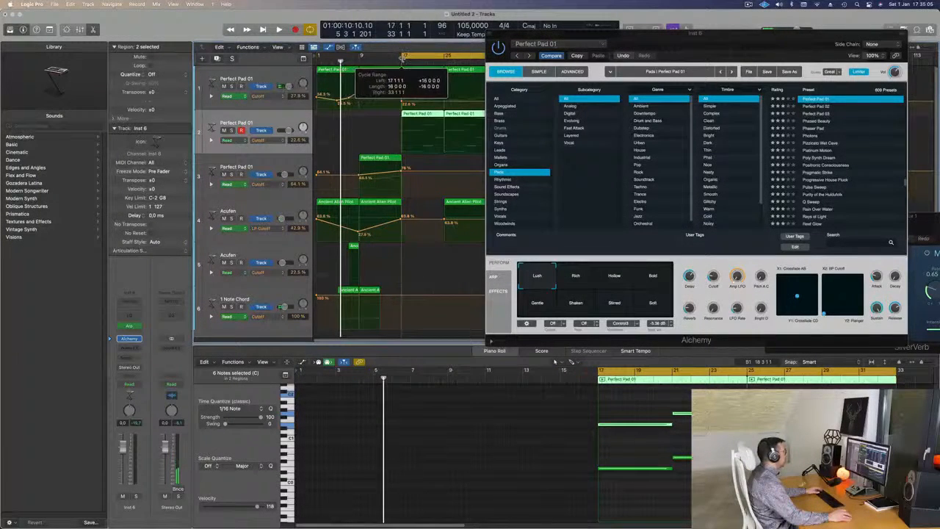
{"action": "key", "text": "space"}
{"action": "left_click_drag", "start_coordinate": [587, 34], "coordinate": [510, 36]}
{"action": "key", "text": "space"}
{"action": "key", "text": "space"}
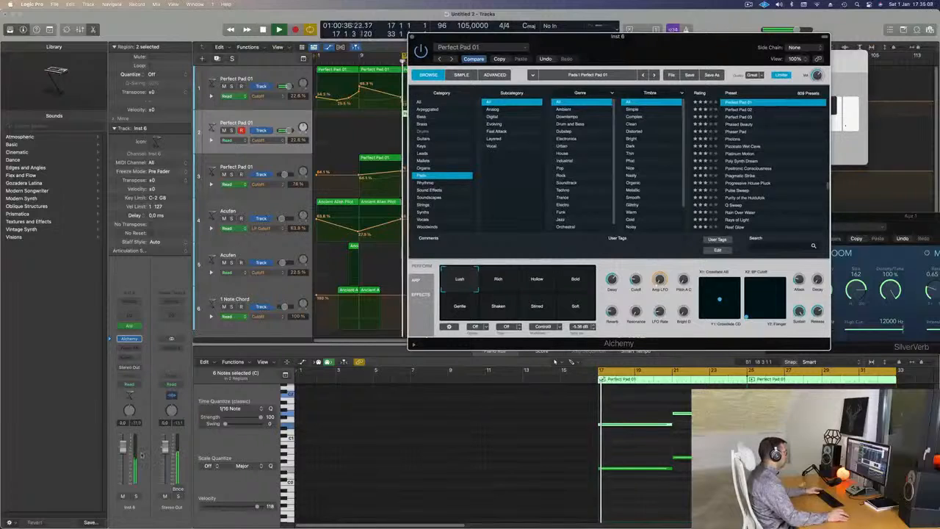
{"action": "left_click", "coordinate": [135, 496]}
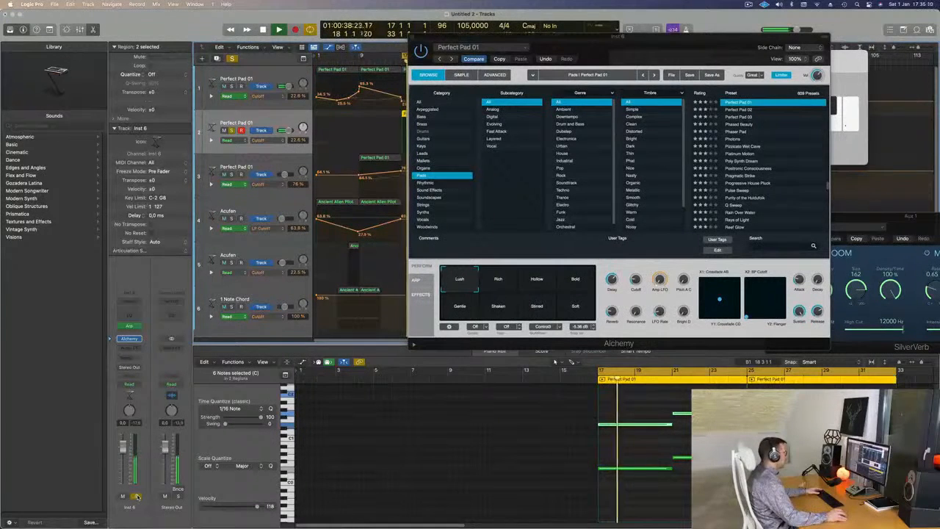
{"action": "key", "text": "space"}
{"action": "key", "text": "space"}
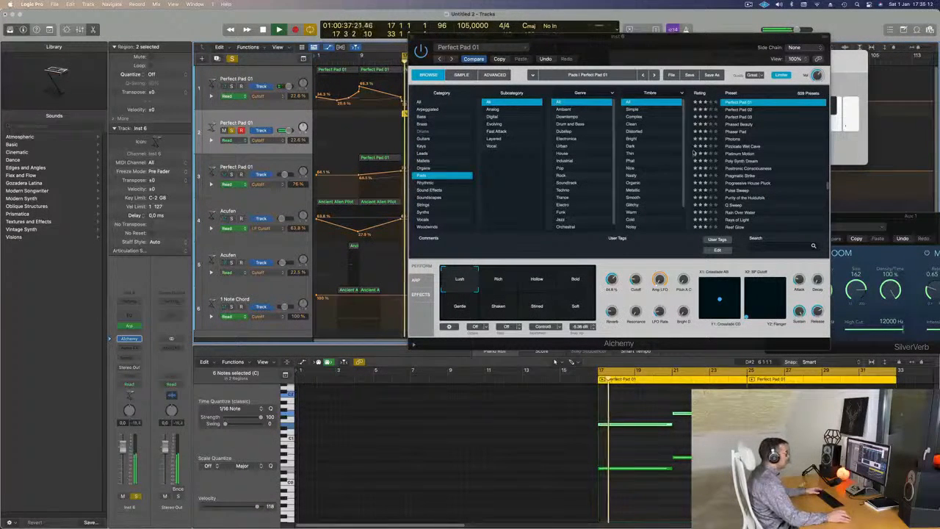
- Load the 80s Pop Electric Piano preset from the Keys category, lower the track's volume, and turn off its solo
{"action": "left_click", "coordinate": [422, 145]}
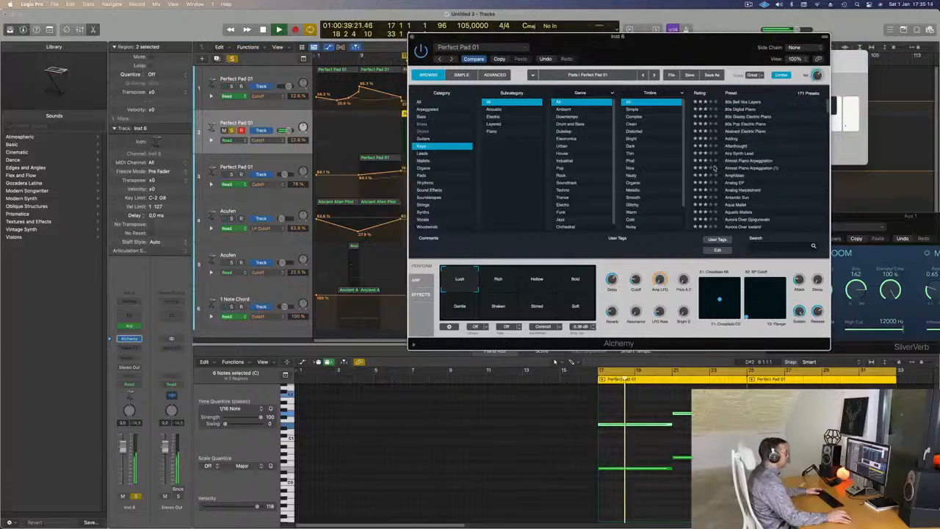
{"action": "left_click", "coordinate": [745, 124]}
{"action": "key", "text": "space"}
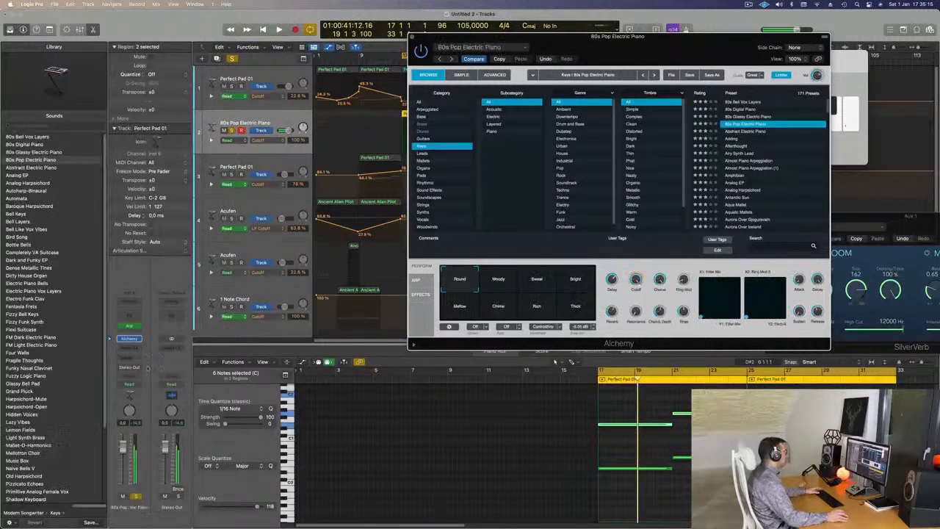
{"action": "left_click_drag", "start_coordinate": [123, 468], "coordinate": [124, 472]}
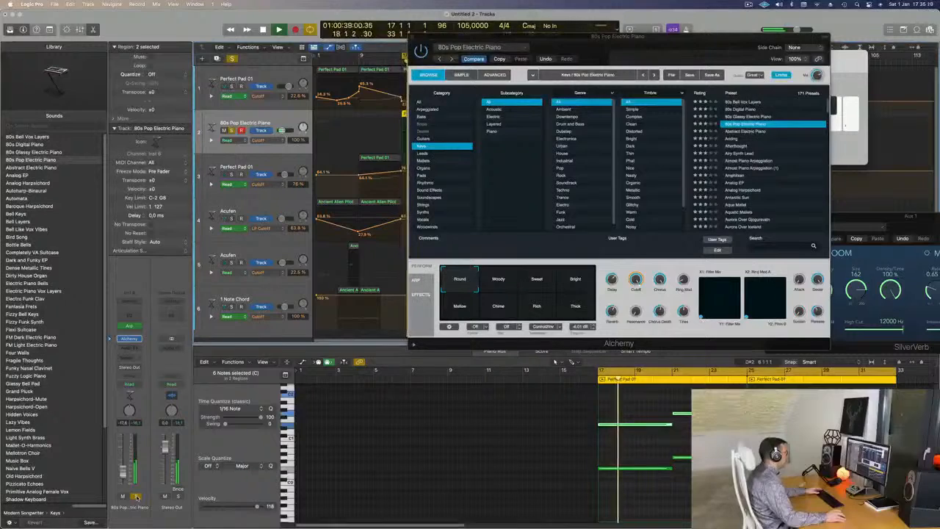
{"action": "left_click", "coordinate": [136, 496]}
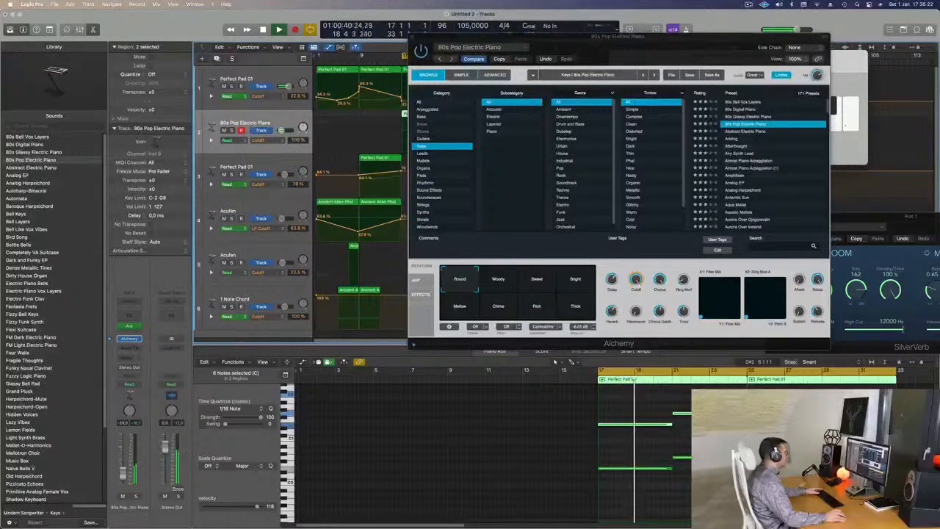
- Audition the Mellow and Rich variations of the 80s Pop Electric Piano preset during playback
{"action": "left_click", "coordinate": [499, 284]}
{"action": "left_click_drag", "start_coordinate": [634, 47], "coordinate": [702, 24]}
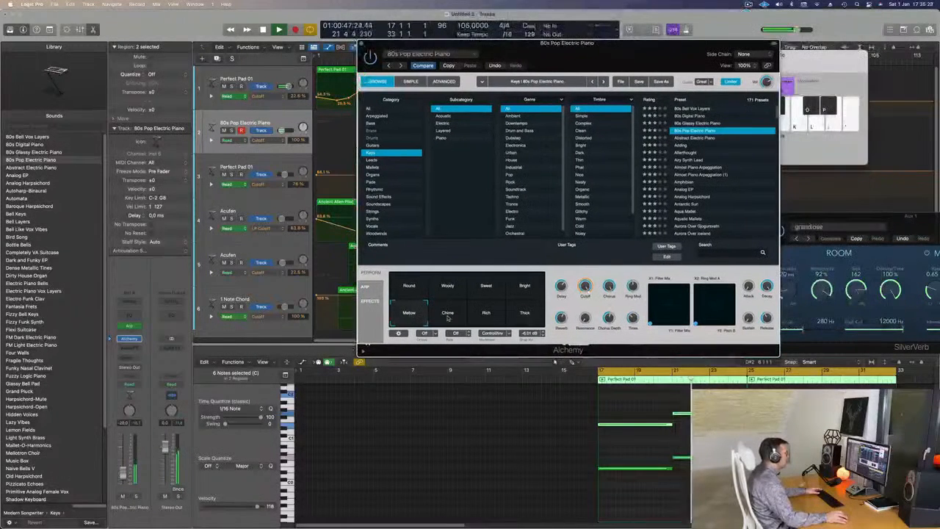
{"action": "left_click", "coordinate": [447, 317]}
{"action": "left_click", "coordinate": [477, 314]}
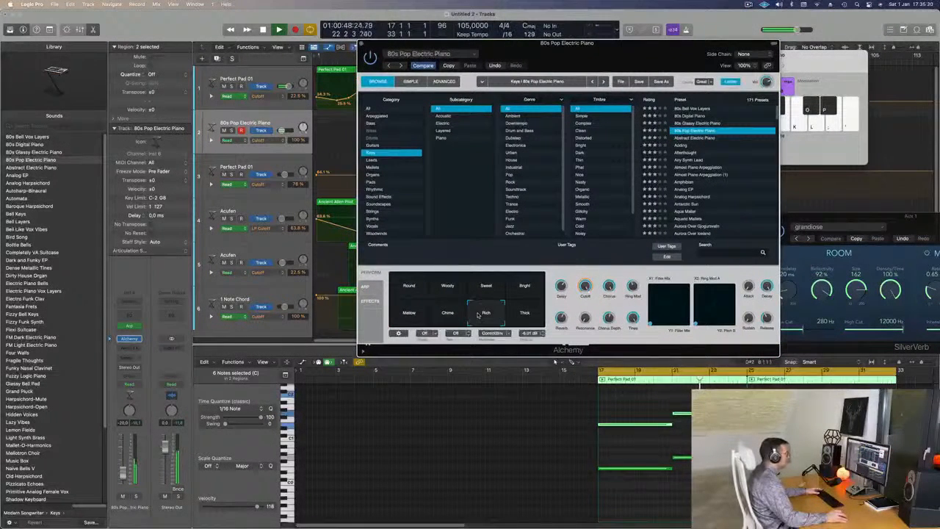
- Audition the Abstract Electric Piano, Almost Piano Arpeggiation and Analog EP presets, trying Analog EP's Warm Tremolo and Thin Tremolo variations
{"action": "left_click", "coordinate": [700, 138]}
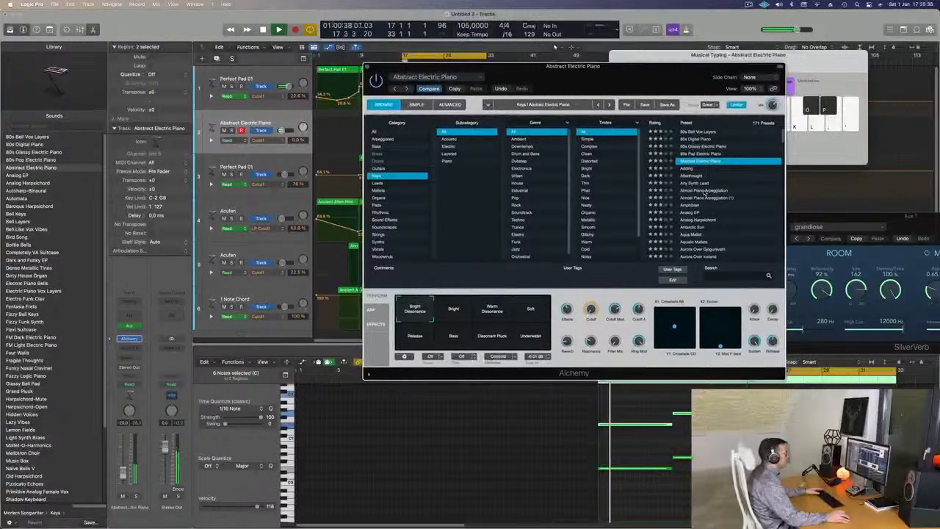
{"action": "left_click", "coordinate": [703, 191]}
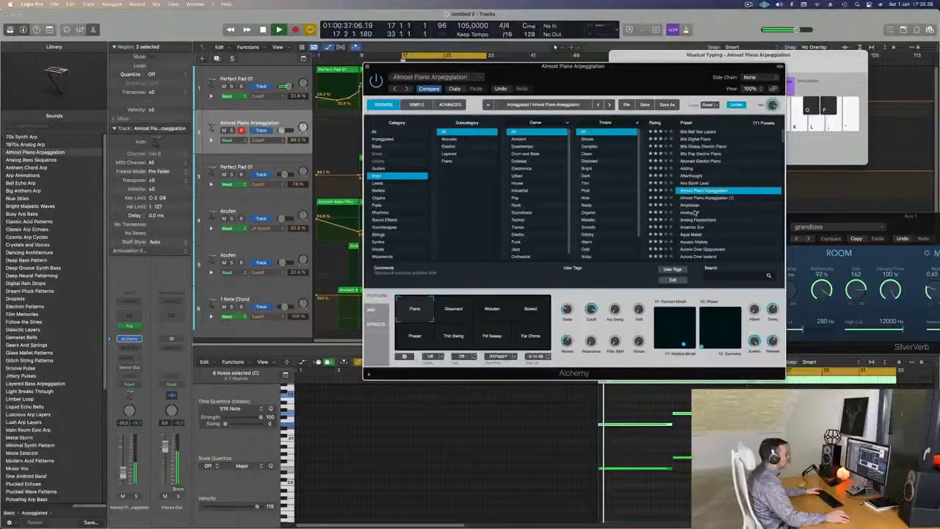
{"action": "left_click", "coordinate": [694, 212]}
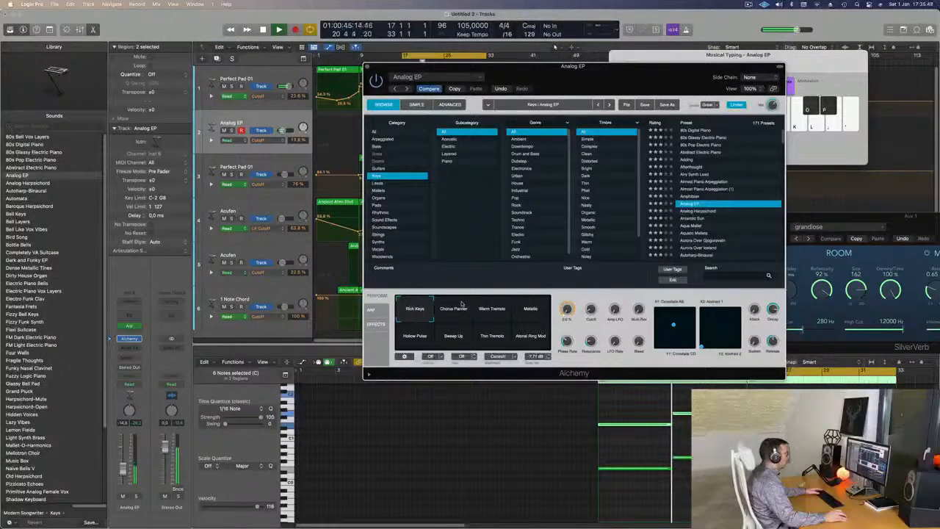
{"action": "left_click", "coordinate": [495, 312]}
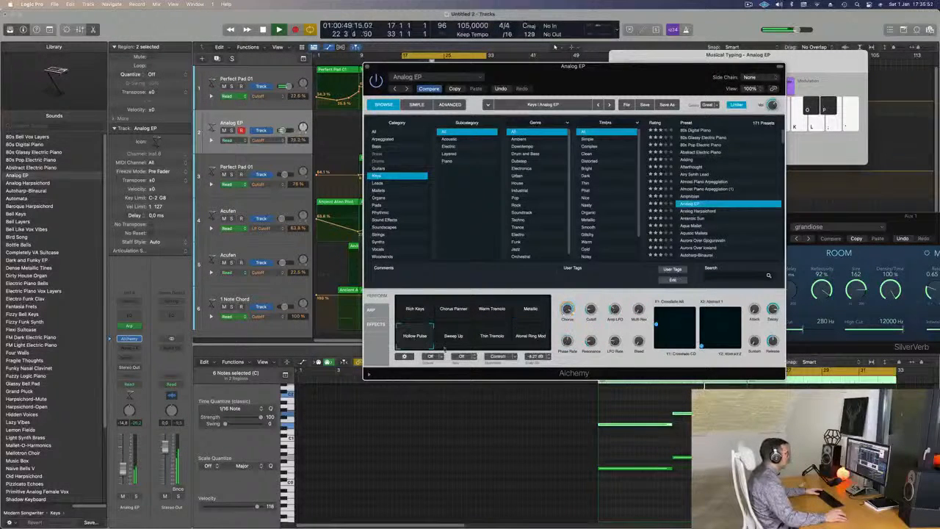
{"action": "left_click", "coordinate": [490, 340]}
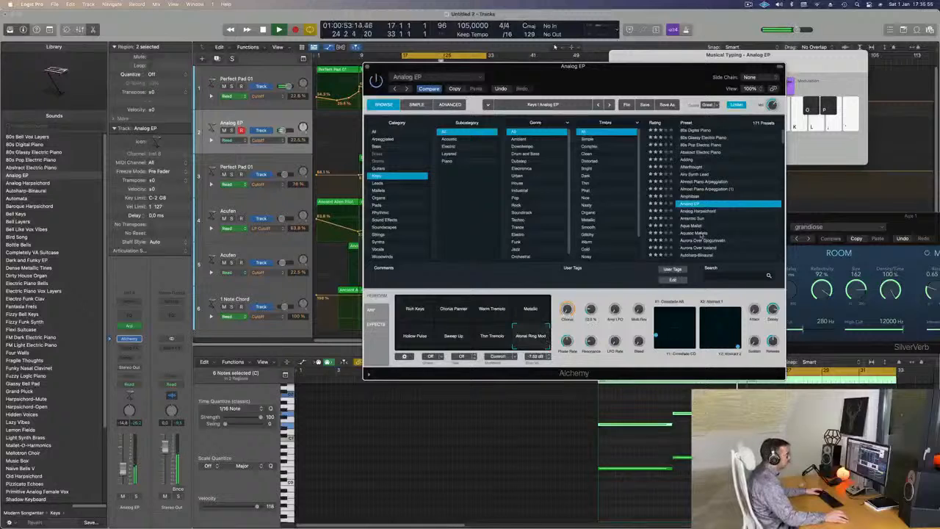
- Load the Aquatic Mallets preset and audition its variations, including Presence, Dark & Snappy, Wet Tones, Murky Shimmer and Water Modulations
{"action": "scroll", "coordinate": [702, 233], "scroll_direction": "down", "scroll_amount": 3}
{"action": "left_click", "coordinate": [701, 211]}
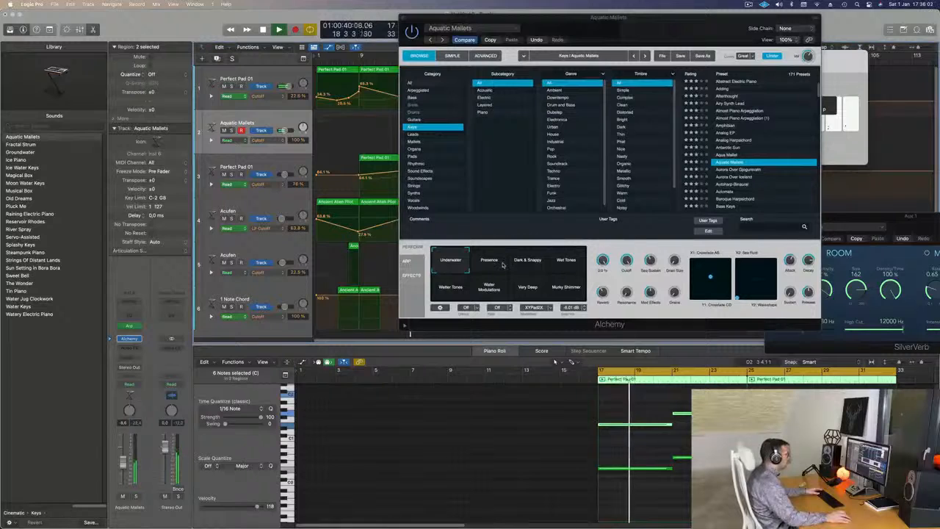
{"action": "left_click", "coordinate": [499, 264]}
{"action": "double_click", "coordinate": [502, 265]}
{"action": "left_click", "coordinate": [537, 266]}
{"action": "left_click", "coordinate": [562, 267]}
{"action": "left_click", "coordinate": [561, 294]}
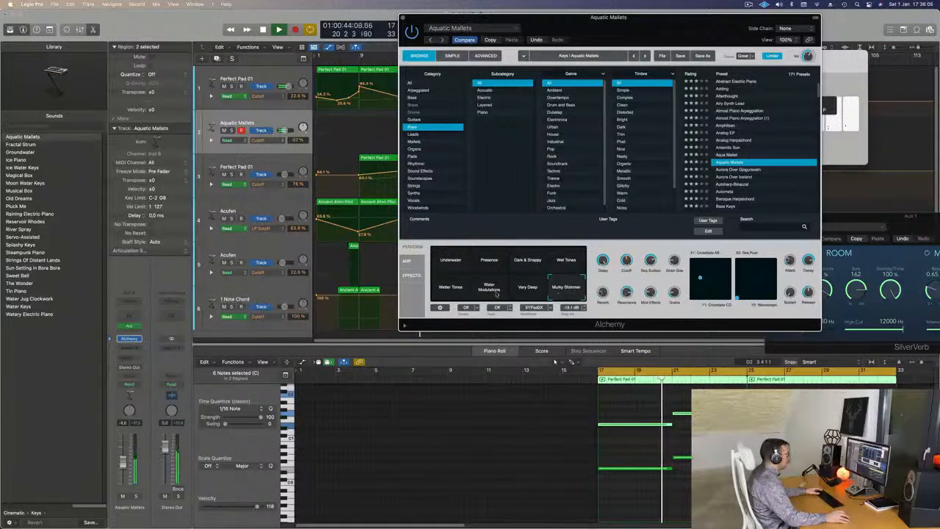
{"action": "left_click", "coordinate": [443, 292]}
{"action": "left_click", "coordinate": [485, 288]}
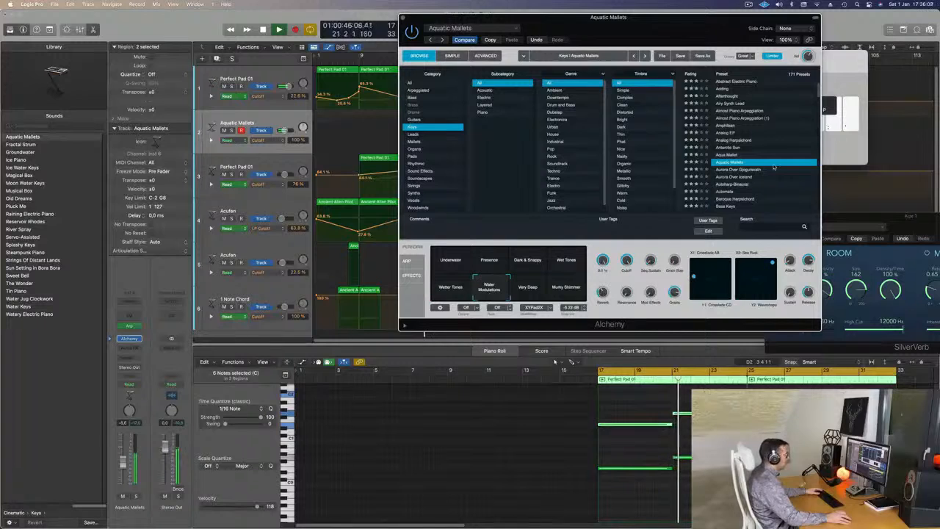
- Audition the Aurora Over Gjogursvatn and Baroque Harpsichord presets, trying the harpsichord's Rich and Warm variations at a lower track volume
{"action": "left_click", "coordinate": [743, 169]}
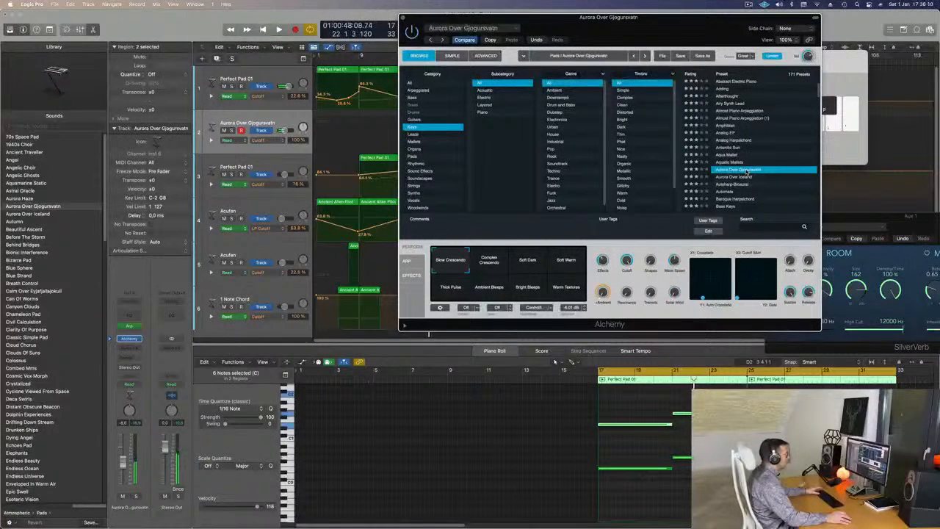
{"action": "scroll", "coordinate": [746, 174], "scroll_direction": "down", "scroll_amount": 2}
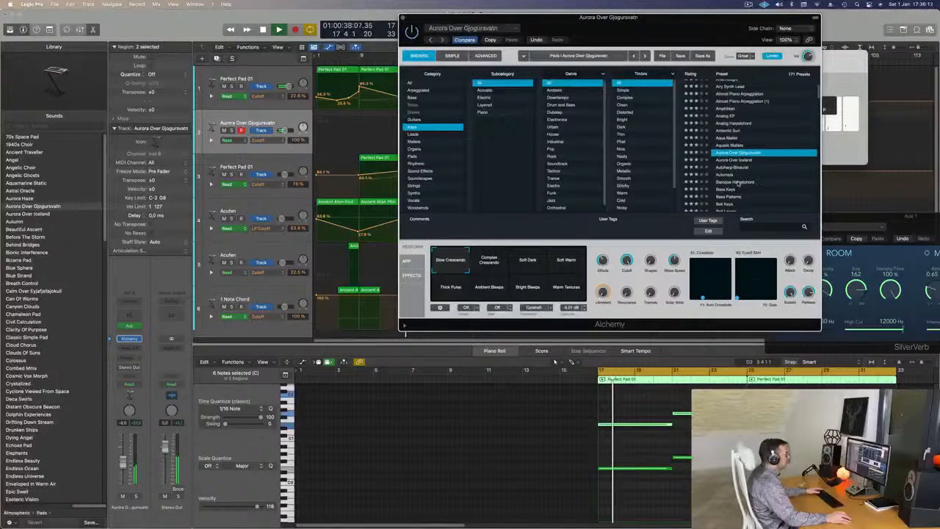
{"action": "left_click", "coordinate": [738, 182]}
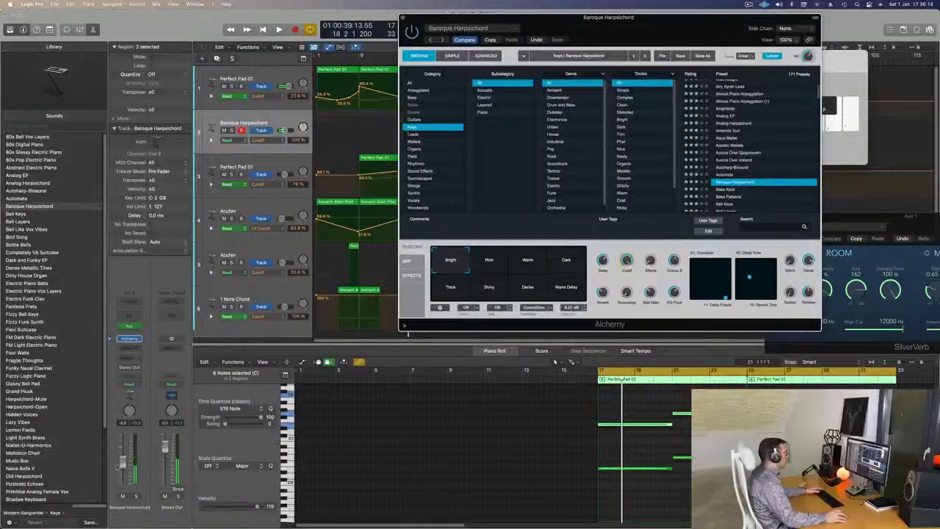
{"action": "key", "text": "space"}
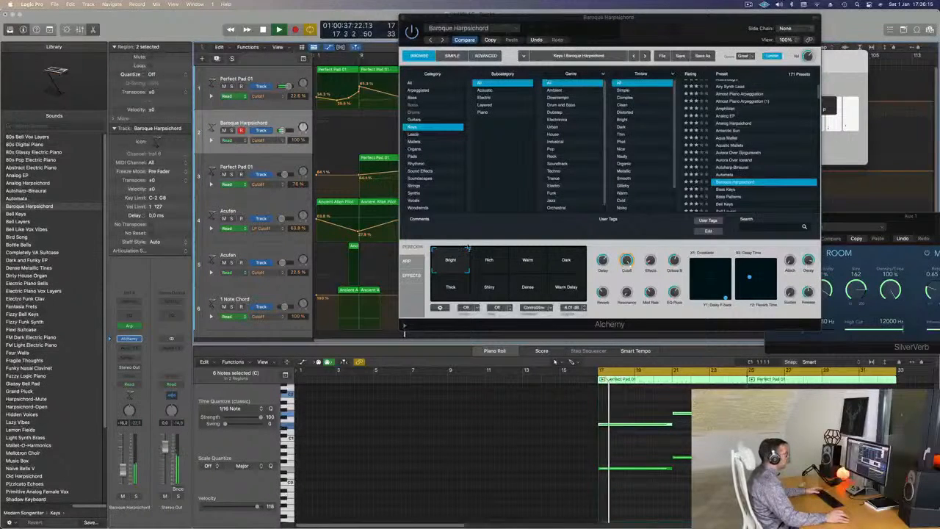
{"action": "left_click", "coordinate": [489, 263]}
{"action": "left_click", "coordinate": [527, 263]}
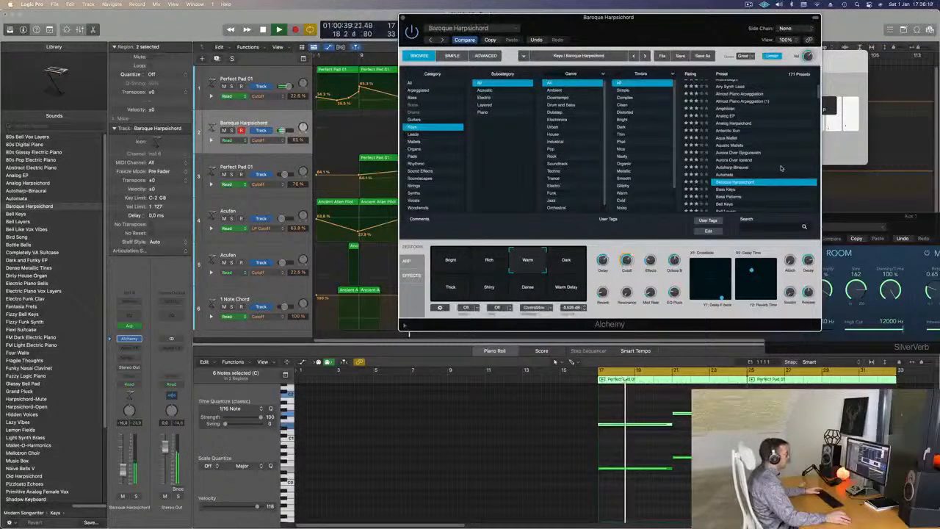
- Load the Bass Keys preset and audition its Dark Ramp and Lush Organ variations
{"action": "scroll", "coordinate": [729, 181], "scroll_direction": "down", "scroll_amount": 1}
{"action": "left_click", "coordinate": [728, 181]}
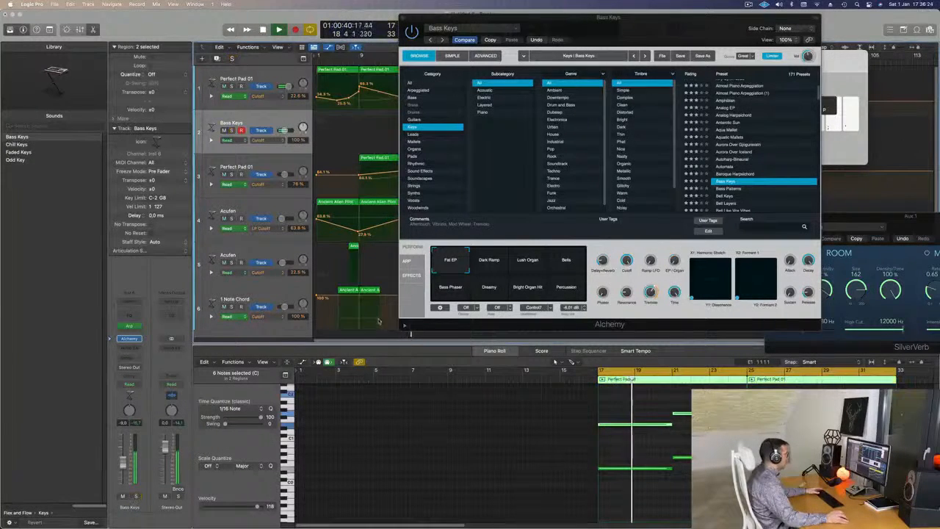
{"action": "left_click", "coordinate": [505, 262]}
{"action": "left_click", "coordinate": [520, 263]}
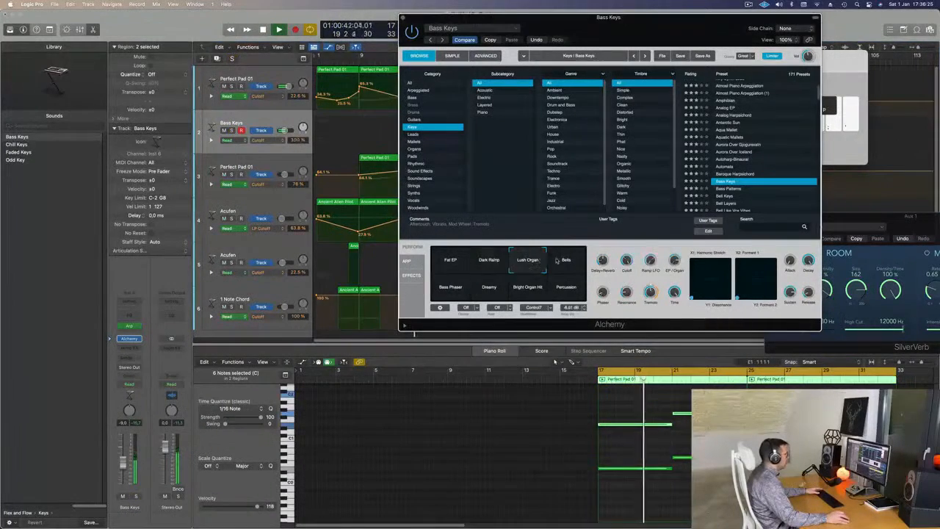
- Audition the Bass Patterns, Bell Keys and Bird Song presets on the arpeggiated track
{"action": "left_click", "coordinate": [736, 190]}
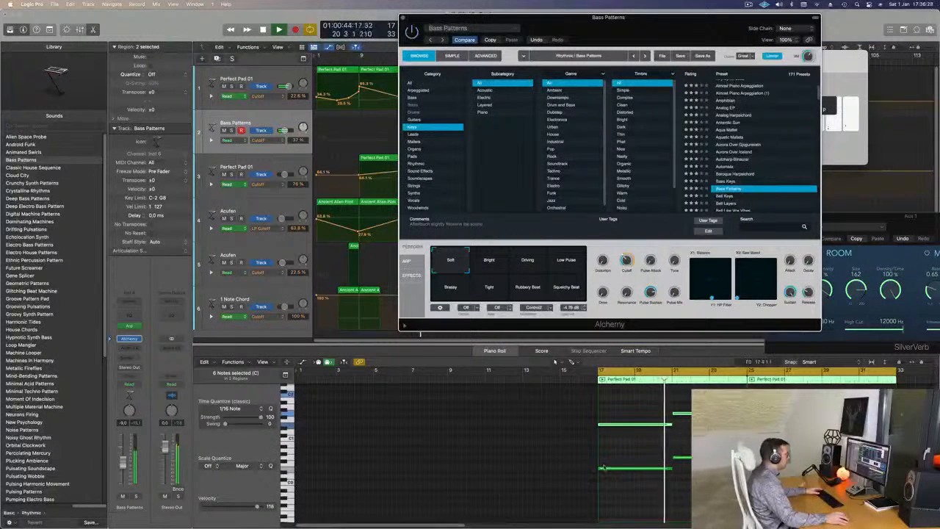
{"action": "left_click", "coordinate": [578, 443]}
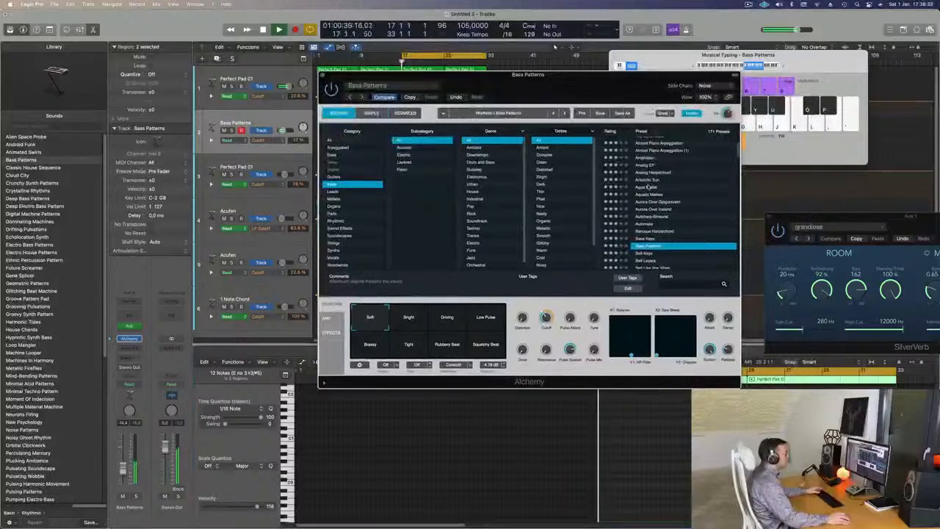
{"action": "key", "text": "Down"}
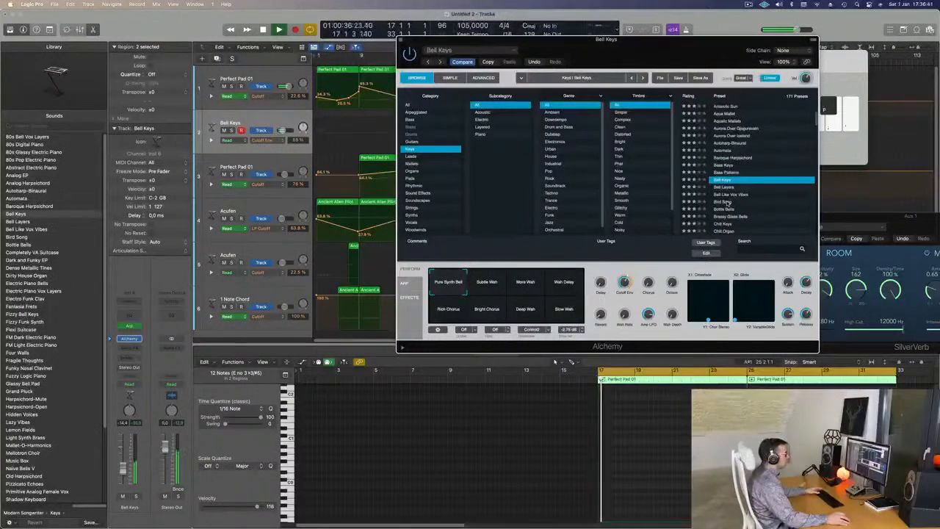
{"action": "left_click", "coordinate": [726, 201]}
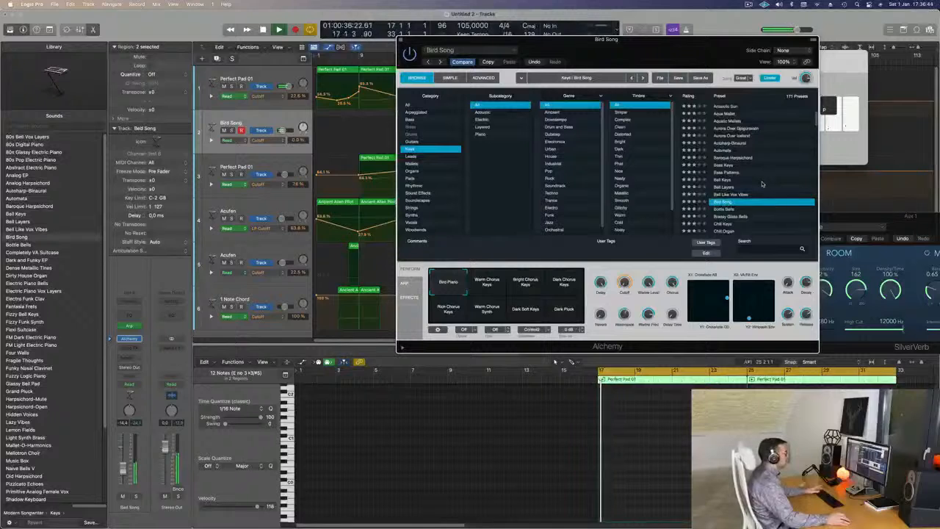
- Return to the start of the preset list and audition 80s Bell Vox Layers and 80s Glassy Electric Piano
{"action": "scroll", "coordinate": [762, 184], "scroll_direction": "down", "scroll_amount": 3}
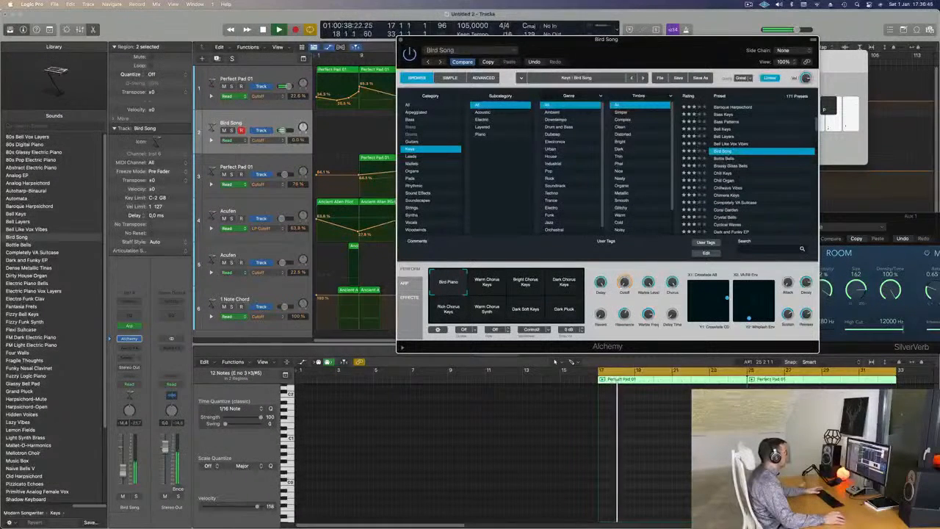
{"action": "scroll", "coordinate": [745, 195], "scroll_direction": "up", "scroll_amount": 5}
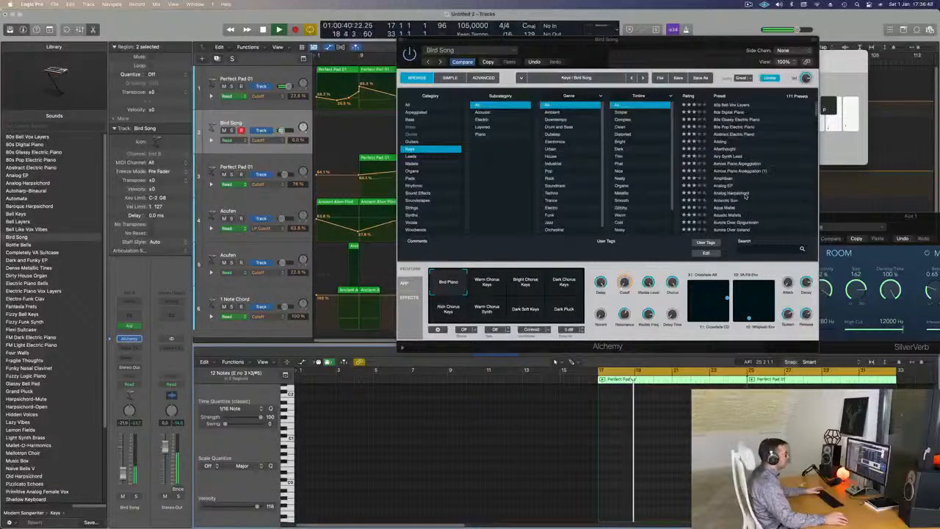
{"action": "left_click", "coordinate": [730, 106]}
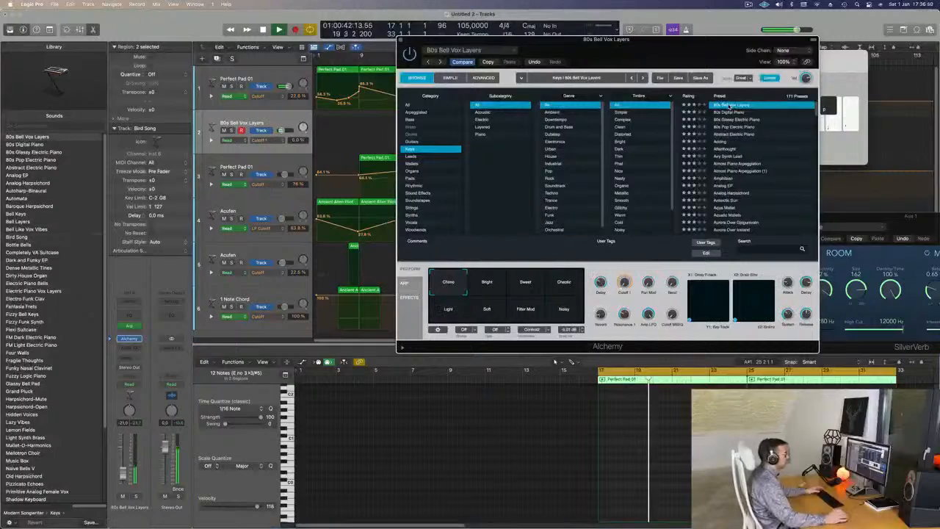
{"action": "left_click_drag", "start_coordinate": [719, 44], "coordinate": [759, 17]}
{"action": "key", "text": "space"}
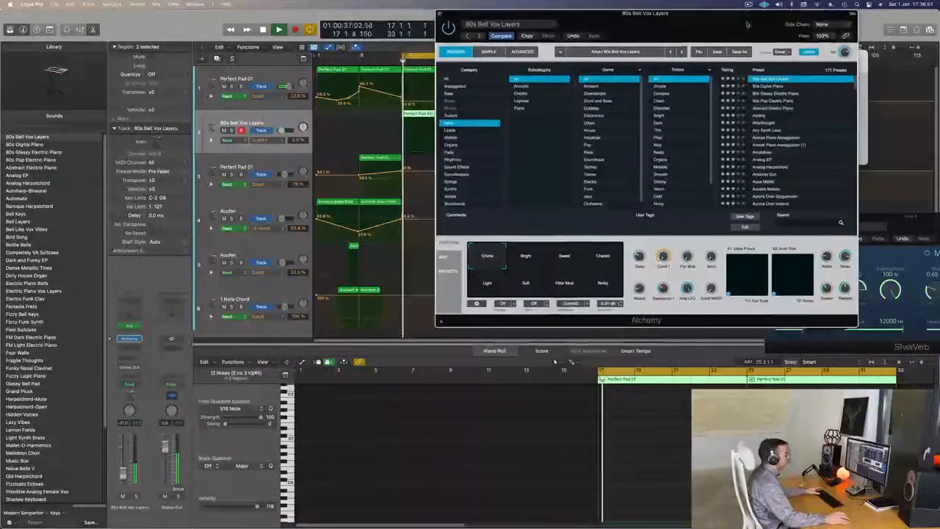
{"action": "left_click", "coordinate": [785, 94]}
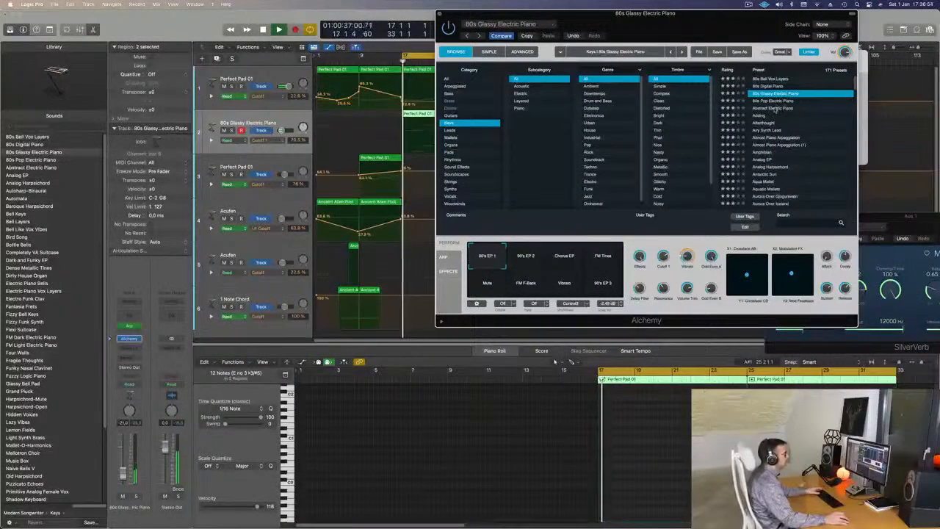
- Load Abstract Electric Piano again and audition its Bright, Warm Dissonance, Soft and Release variations
{"action": "left_click", "coordinate": [775, 108]}
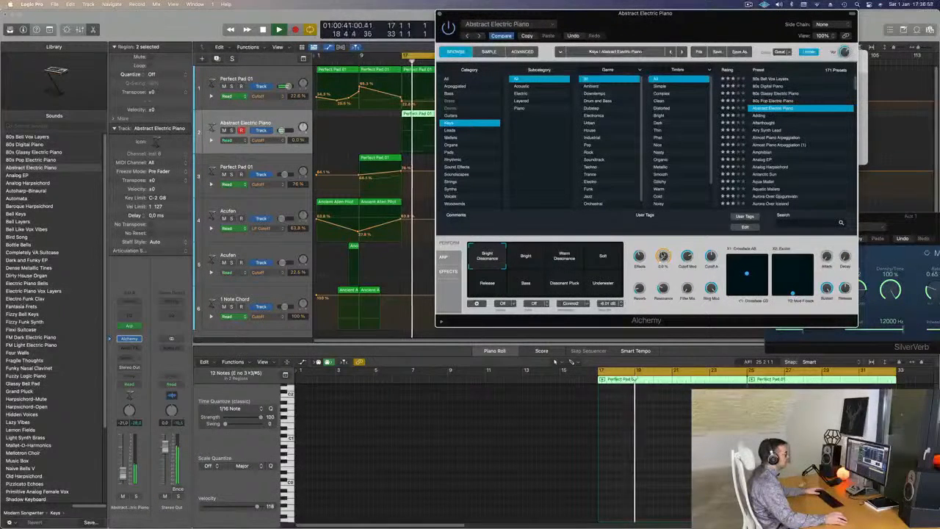
{"action": "left_click", "coordinate": [543, 256]}
{"action": "left_click", "coordinate": [564, 257]}
{"action": "left_click", "coordinate": [603, 259]}
{"action": "left_click", "coordinate": [487, 278]}
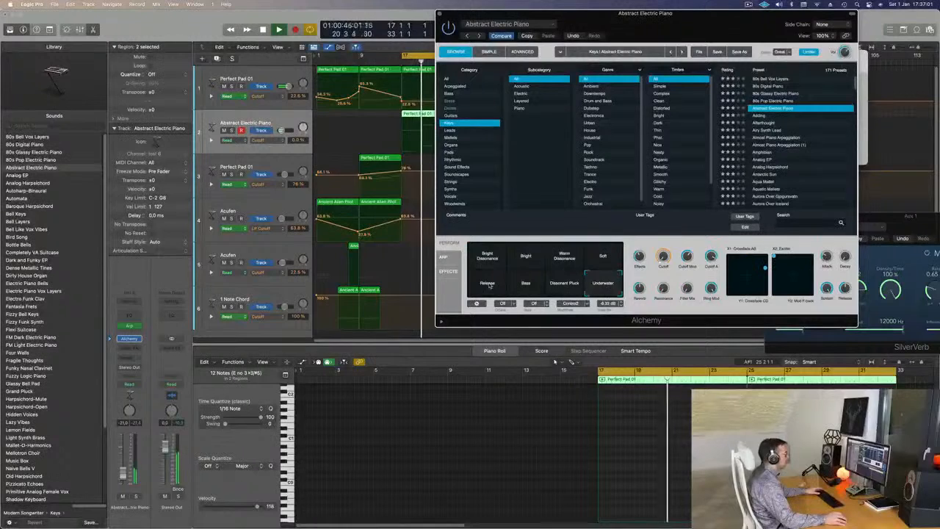
- Audition the Airy Synth Lead, Almost Piano Arpeggiation, Analog EP, Aqua Mallet and Aurora Over Iceland presets
{"action": "left_click", "coordinate": [775, 130]}
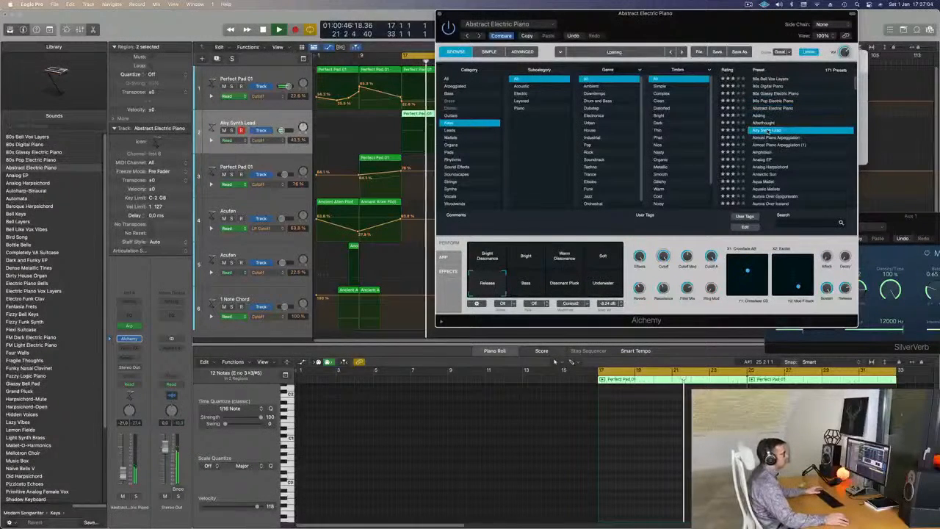
{"action": "left_click", "coordinate": [778, 137]}
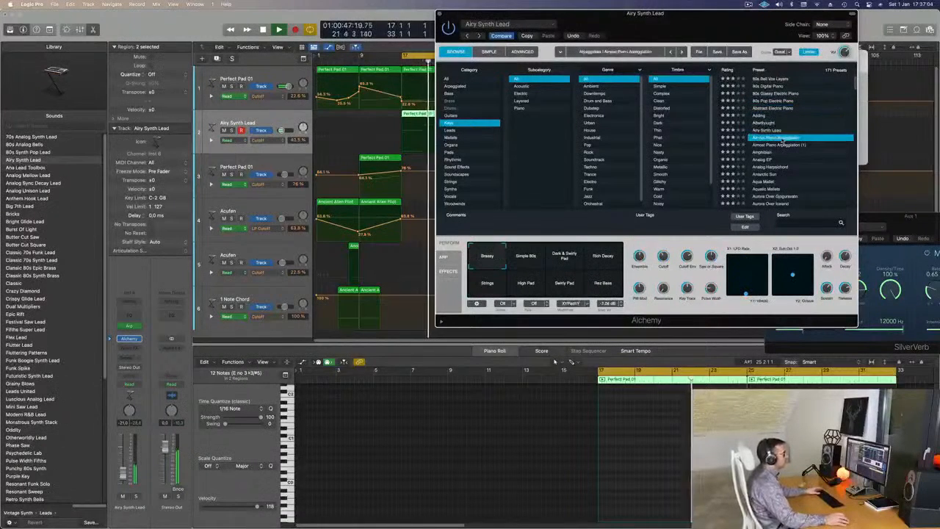
{"action": "left_click", "coordinate": [766, 160]}
{"action": "scroll", "coordinate": [764, 156], "scroll_direction": "down", "scroll_amount": 2}
{"action": "left_click", "coordinate": [762, 151]}
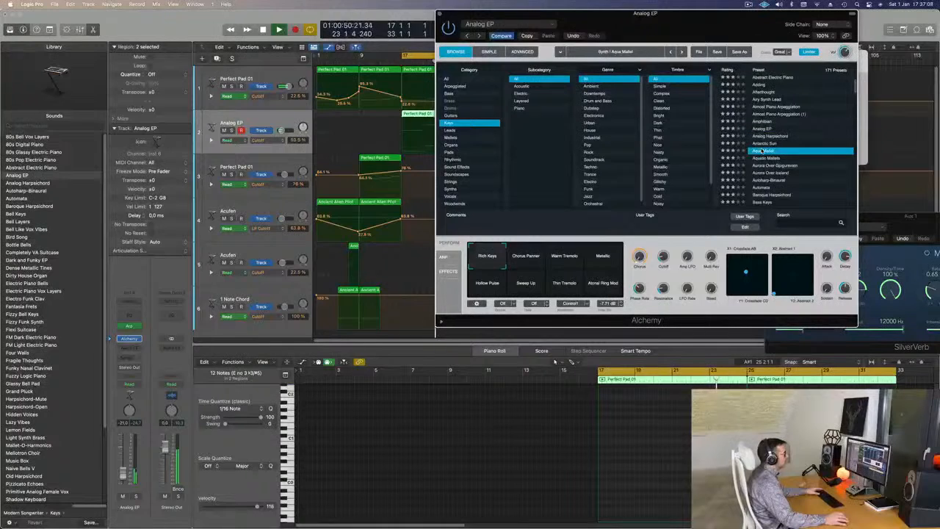
{"action": "left_click", "coordinate": [768, 152]}
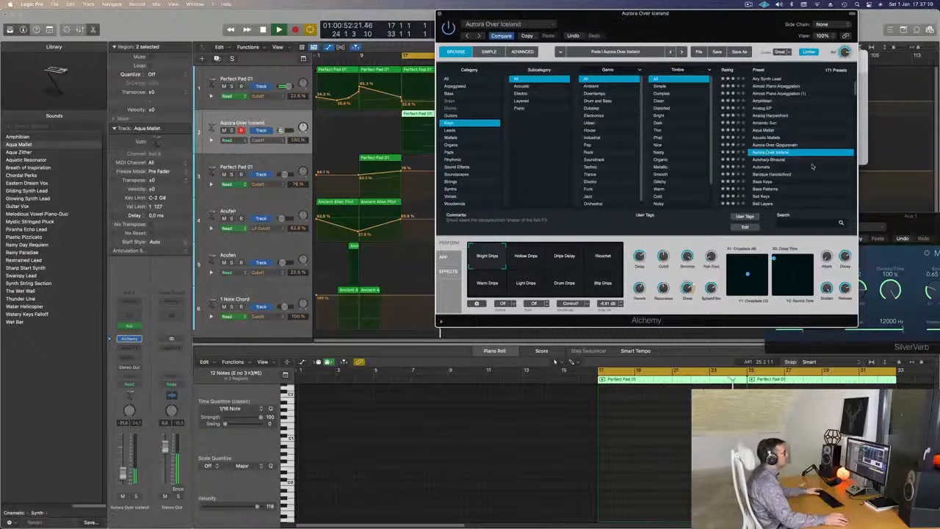
- Load the Automata preset on the arpeggiated track and lower the track's volume to -22 dB
{"action": "left_click", "coordinate": [768, 168]}
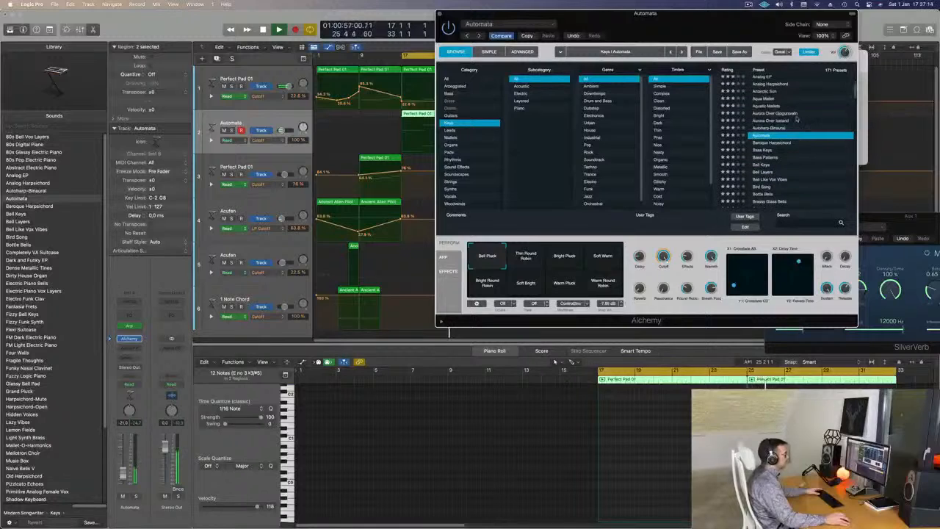
{"action": "mouse_move", "coordinate": [699, 28]}
{"action": "left_mouse_down"}
{"action": "mouse_move", "coordinate": [661, 28]}
{"action": "mouse_move", "coordinate": [692, 28]}
{"action": "left_mouse_up"}
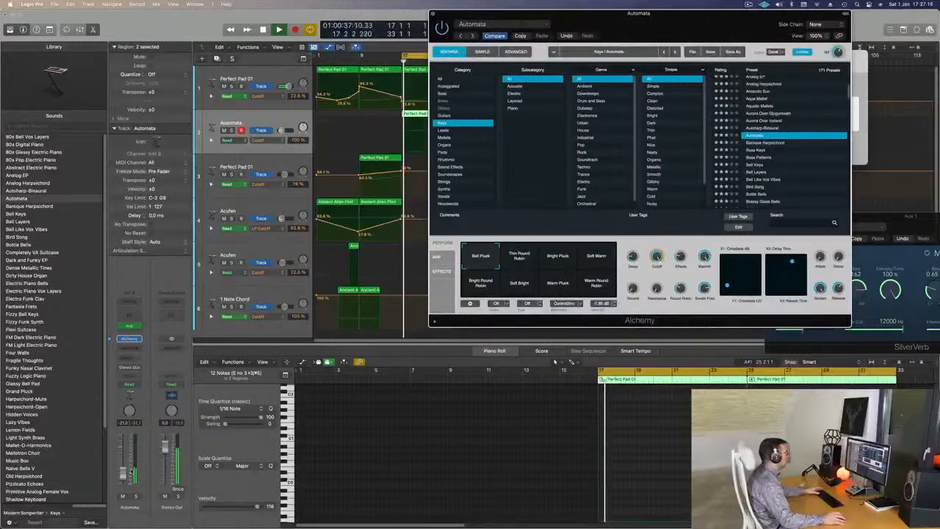
{"action": "left_click_drag", "start_coordinate": [279, 130], "coordinate": [282, 131]}
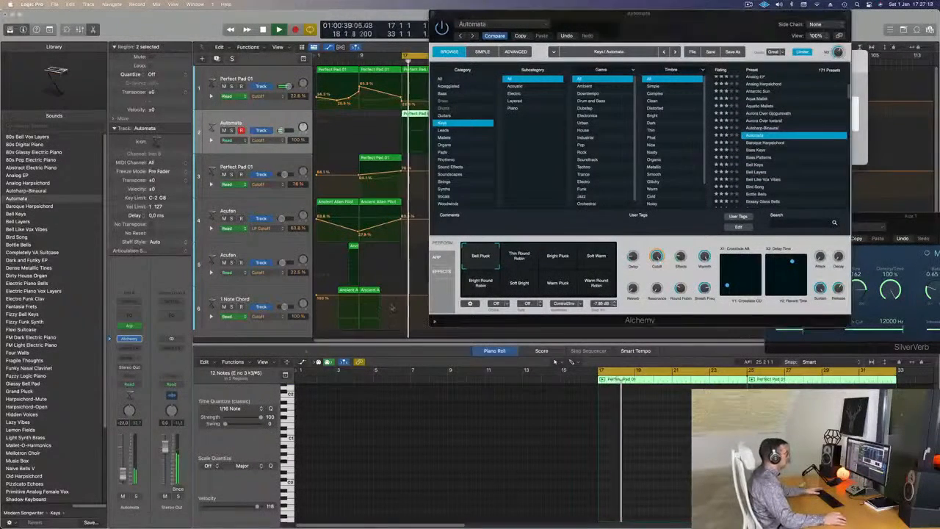
- Audition Automata's Thin Round Robin, Bright Pluck, Bright Round Robin and Soft Bright variations, ending on Warm Pluck
{"action": "left_click", "coordinate": [523, 258]}
{"action": "left_click", "coordinate": [565, 261]}
{"action": "left_click", "coordinate": [481, 283]}
{"action": "left_click", "coordinate": [519, 290]}
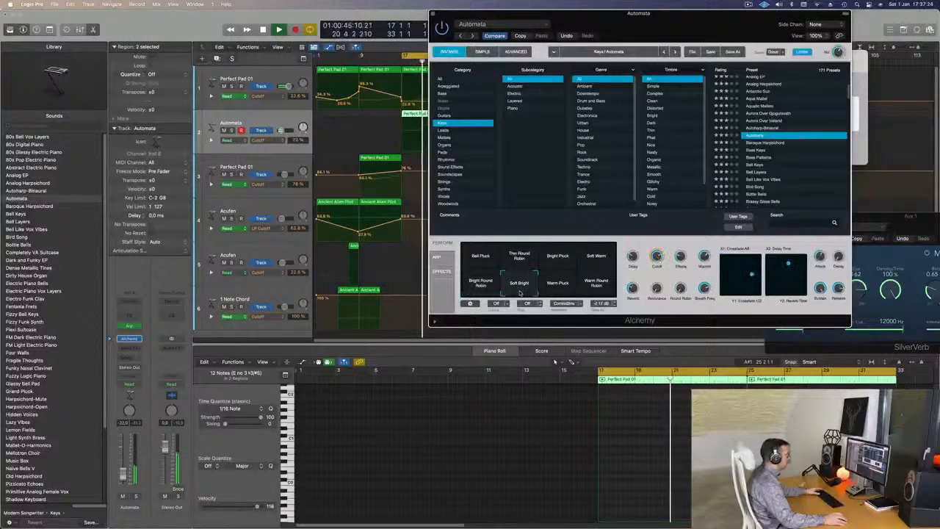
{"action": "left_click", "coordinate": [555, 288]}
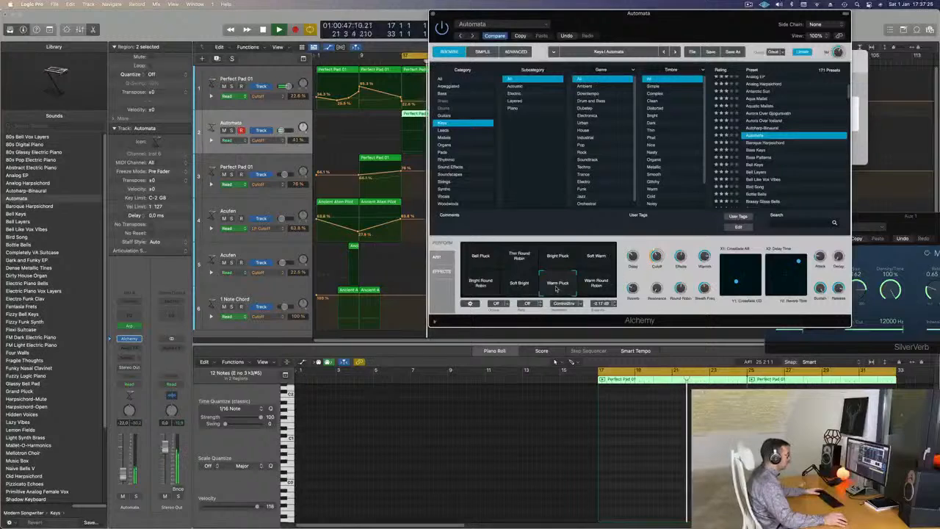
- Audition Automata's Warm Round Robin, Thin Round Robin and Bell Pluck variations from bar 17
{"action": "left_click", "coordinate": [595, 285]}
{"action": "left_click", "coordinate": [518, 258]}
{"action": "key", "text": "space"}
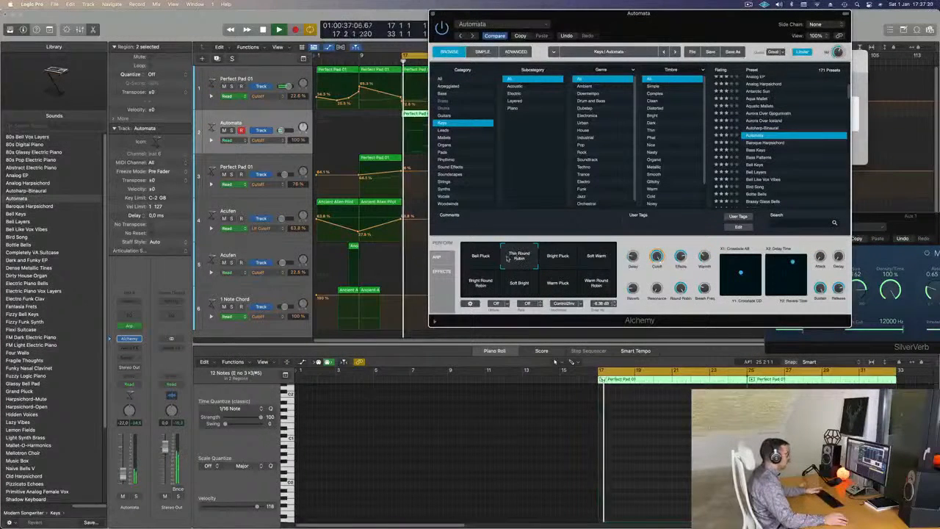
{"action": "left_click", "coordinate": [491, 257]}
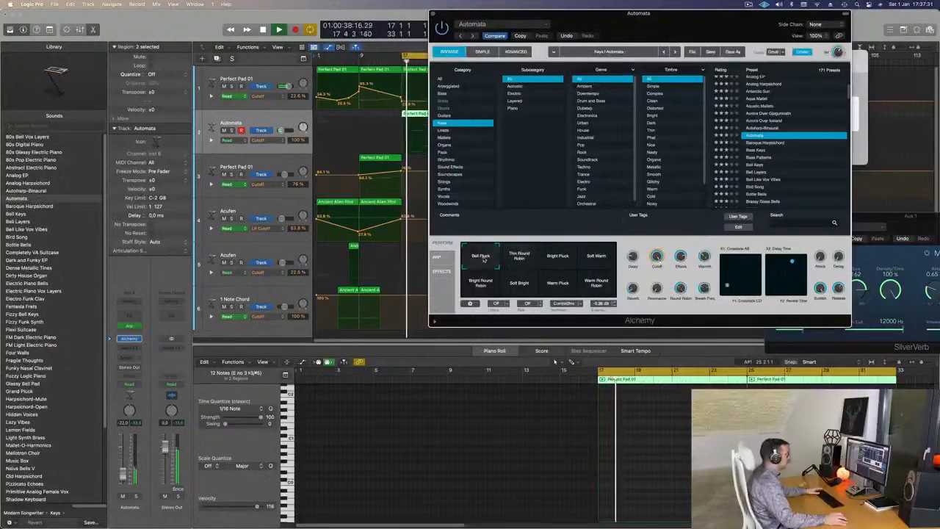
{"action": "left_click", "coordinate": [524, 261]}
- Compare Automata's Bright Pluck, Soft Warm and Warm Round Robin variations with Thin Round Robin, settling on Thin Round Robin
{"action": "left_click", "coordinate": [559, 260]}
{"action": "left_click", "coordinate": [523, 259]}
{"action": "left_click", "coordinate": [593, 265]}
{"action": "left_click", "coordinate": [519, 258]}
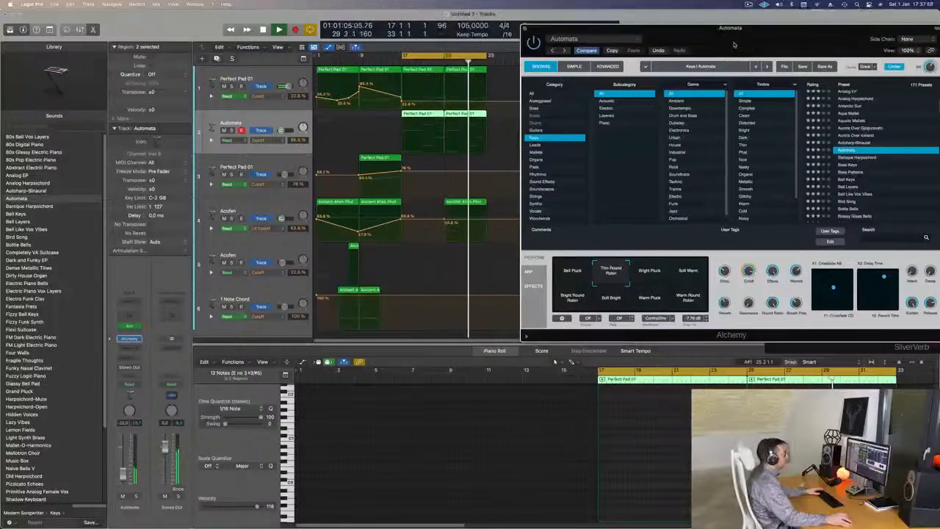
{"action": "left_click_drag", "start_coordinate": [744, 34], "coordinate": [667, 75]}
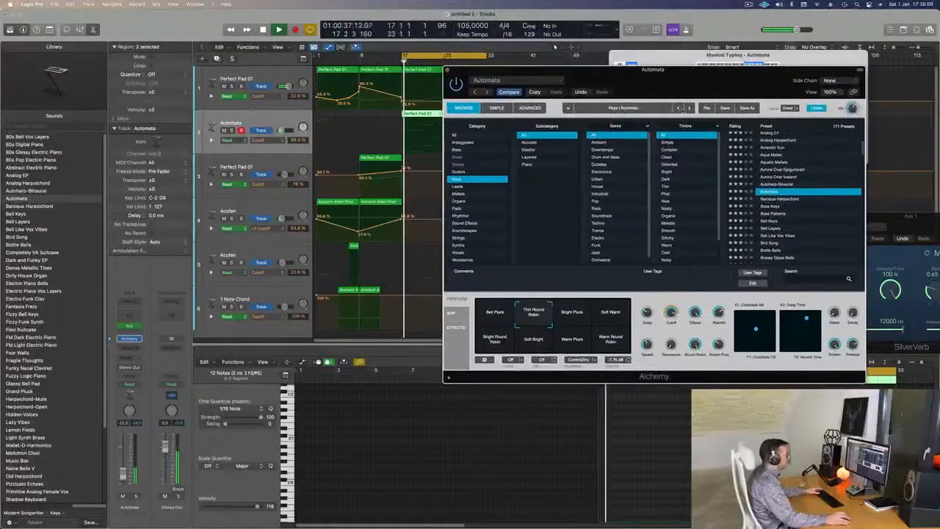
{"action": "left_click", "coordinate": [610, 340]}
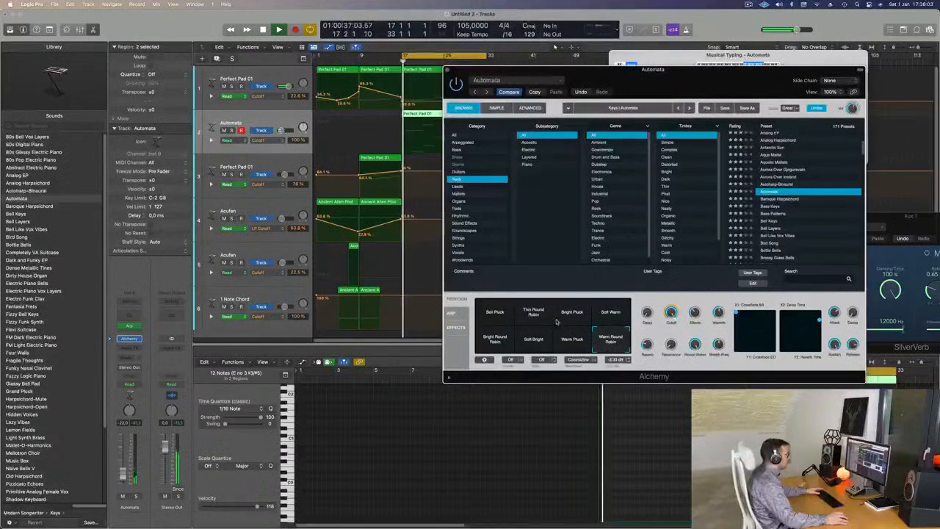
{"action": "left_click", "coordinate": [534, 314]}
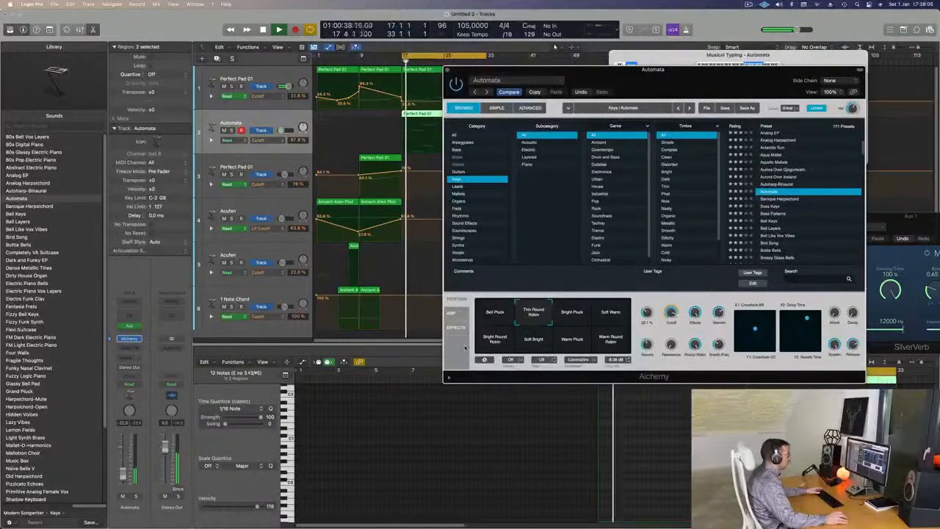
- Open the Automata track's Arpeggiator effect and audition its presets from Arcade Trills to Chord Cycle 01
{"action": "left_click", "coordinate": [451, 313]}
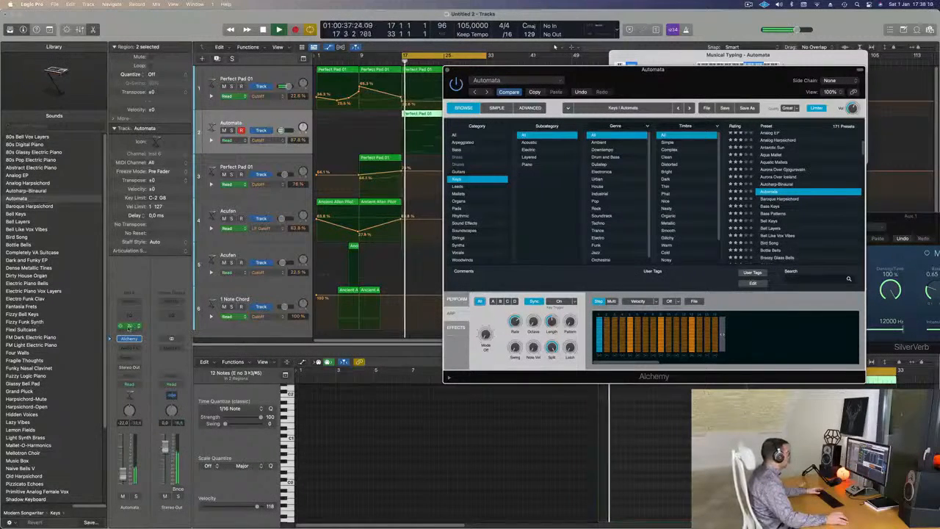
{"action": "left_click", "coordinate": [128, 327]}
{"action": "left_click_drag", "start_coordinate": [788, 98], "coordinate": [568, 88]}
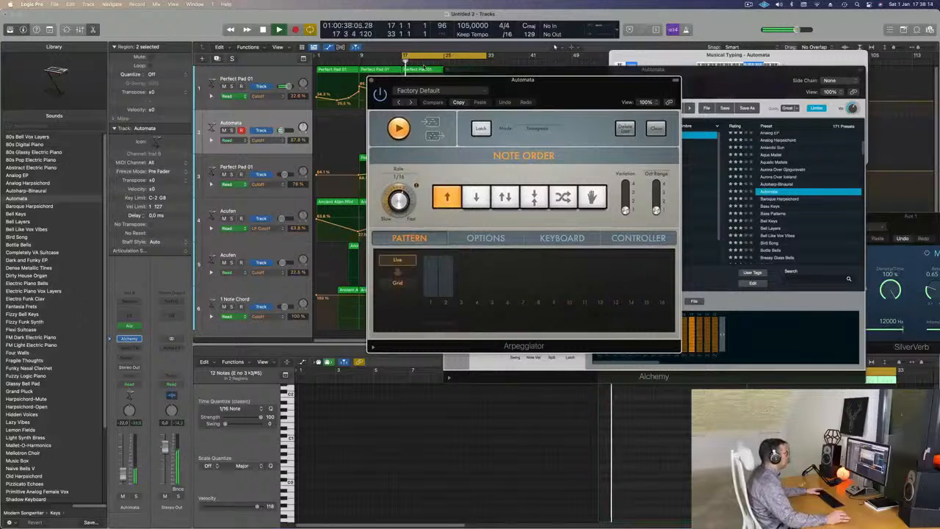
{"action": "left_click", "coordinate": [410, 103]}
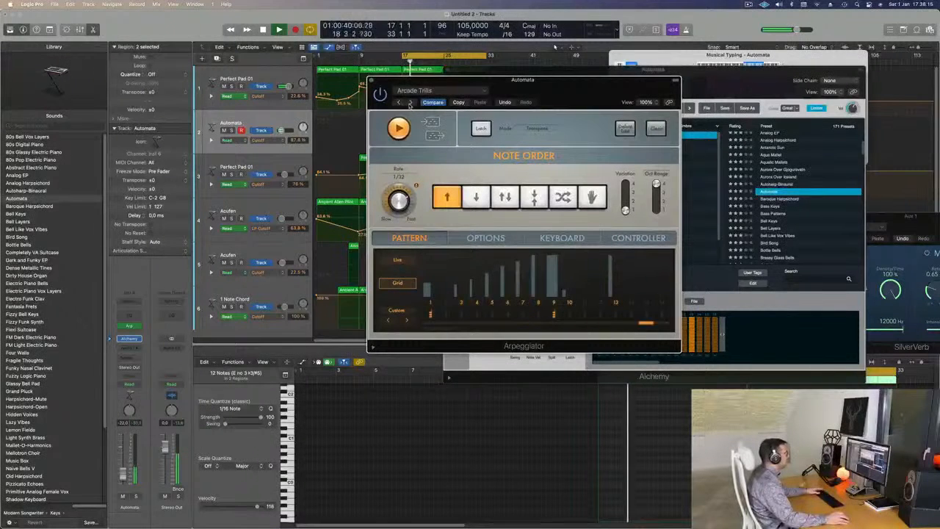
{"action": "left_click", "coordinate": [410, 103]}
{"action": "left_click", "coordinate": [410, 103]}
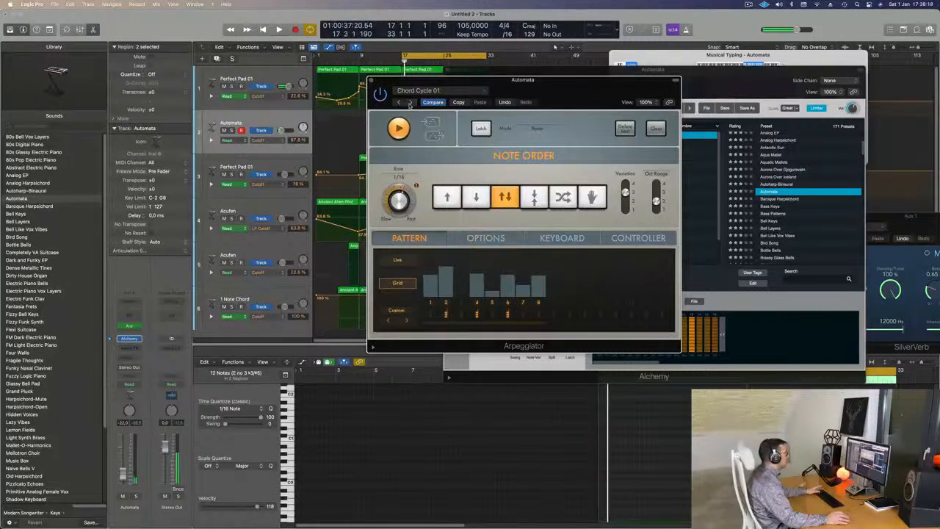
{"action": "left_click_drag", "start_coordinate": [532, 80], "coordinate": [588, 70]}
{"action": "key", "text": "space"}
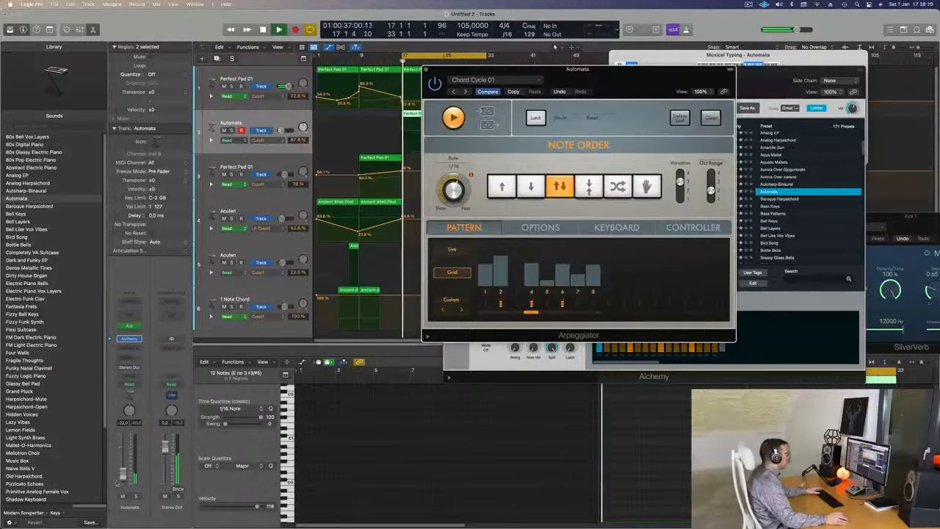
- Load the Classic Cycle 03 preset in the Arpeggiator after trying Classic Cycle 01, and raise the Automata track's volume to -10 dB
{"action": "left_click", "coordinate": [466, 92]}
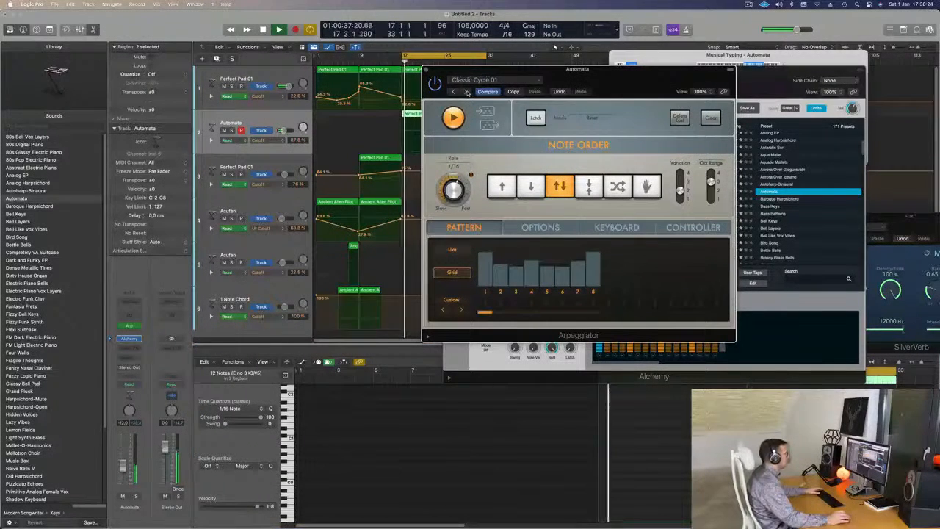
{"action": "left_click_drag", "start_coordinate": [632, 82], "coordinate": [651, 116]}
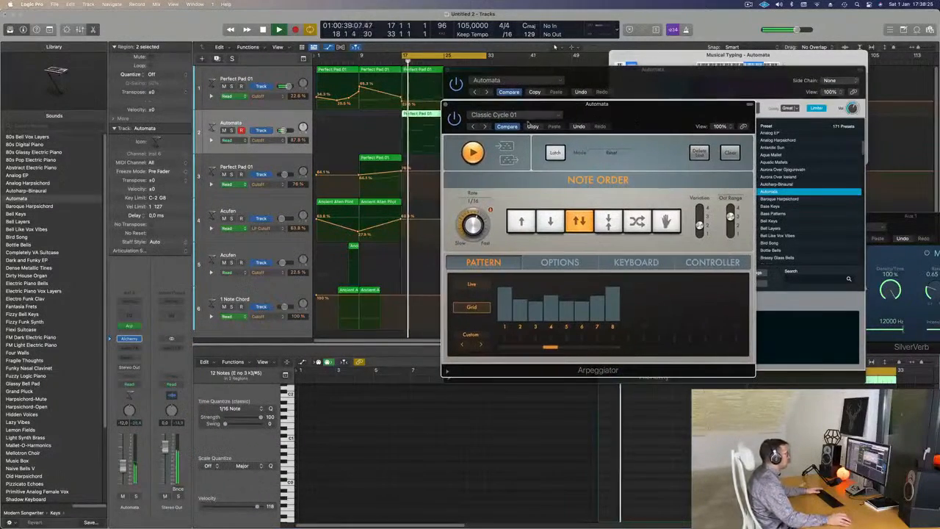
{"action": "left_click", "coordinate": [484, 128]}
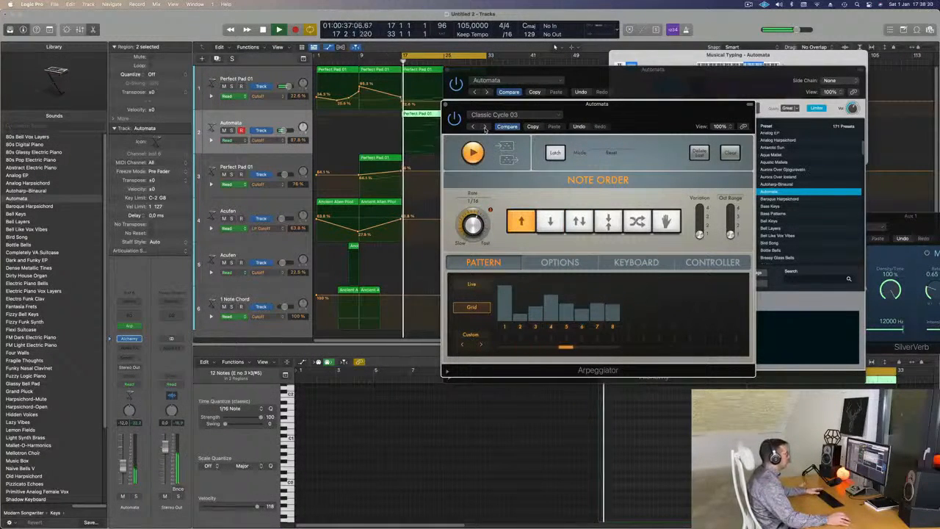
{"action": "left_click_drag", "start_coordinate": [618, 117], "coordinate": [504, 193]}
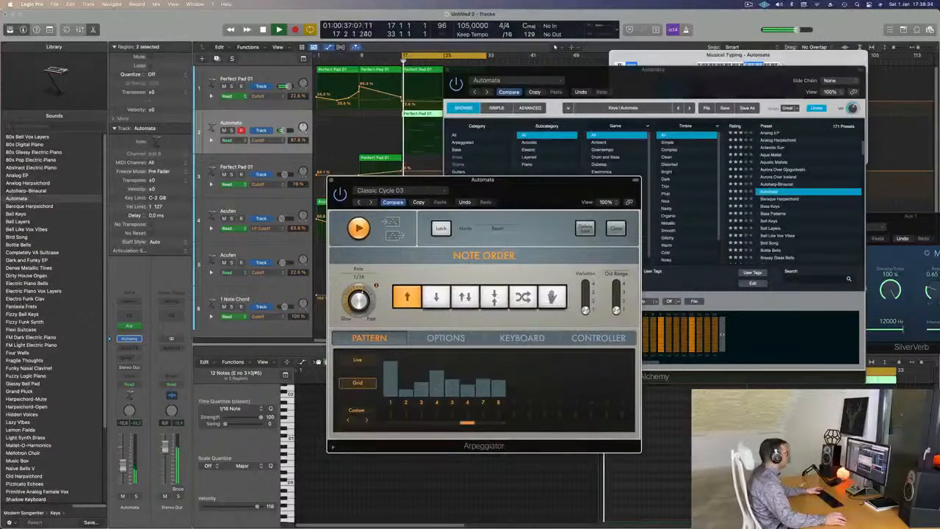
{"action": "left_click_drag", "start_coordinate": [123, 467], "coordinate": [123, 465]}
{"action": "left_click_drag", "start_coordinate": [518, 191], "coordinate": [490, 208]}
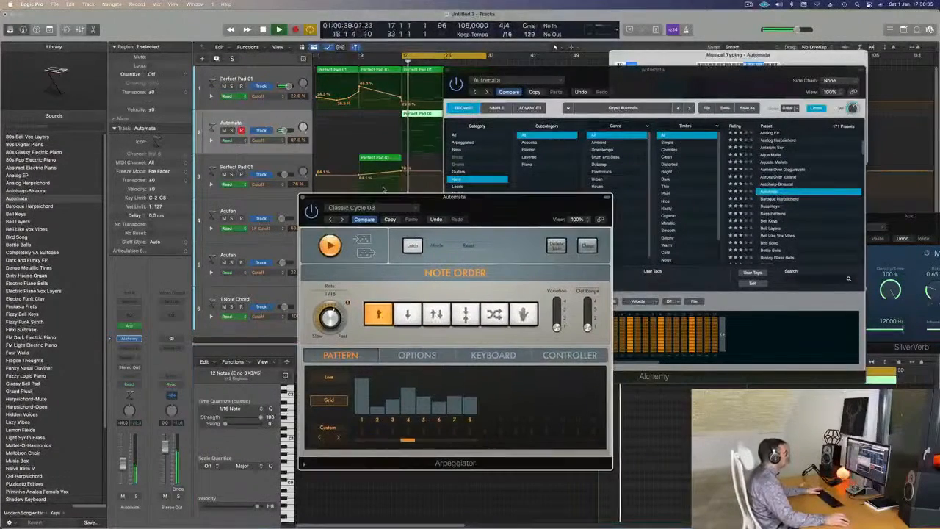
{"action": "left_click", "coordinate": [302, 197]}
- Examine Alchemy's Simple and Advanced views of the Automata sound, ending back in the preset browser
{"action": "left_click_drag", "start_coordinate": [626, 85], "coordinate": [525, 171]}
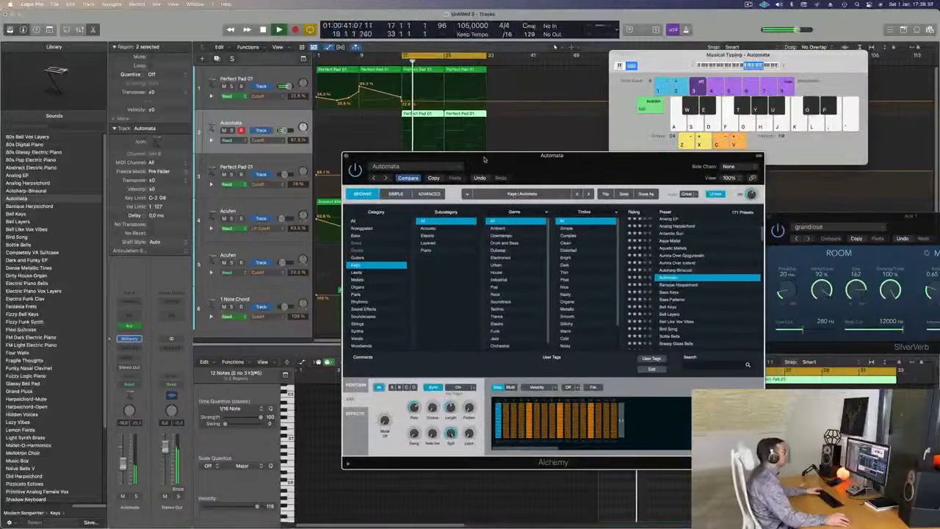
{"action": "left_click", "coordinate": [347, 156]}
{"action": "key", "text": "space"}
{"action": "key", "text": "space"}
{"action": "key", "text": "space"}
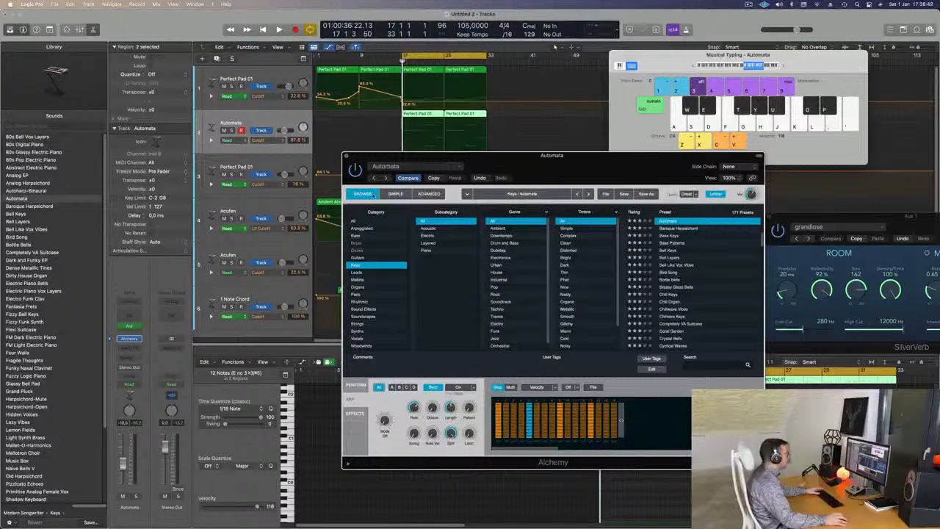
{"action": "left_click", "coordinate": [395, 194]}
{"action": "left_click", "coordinate": [429, 194]}
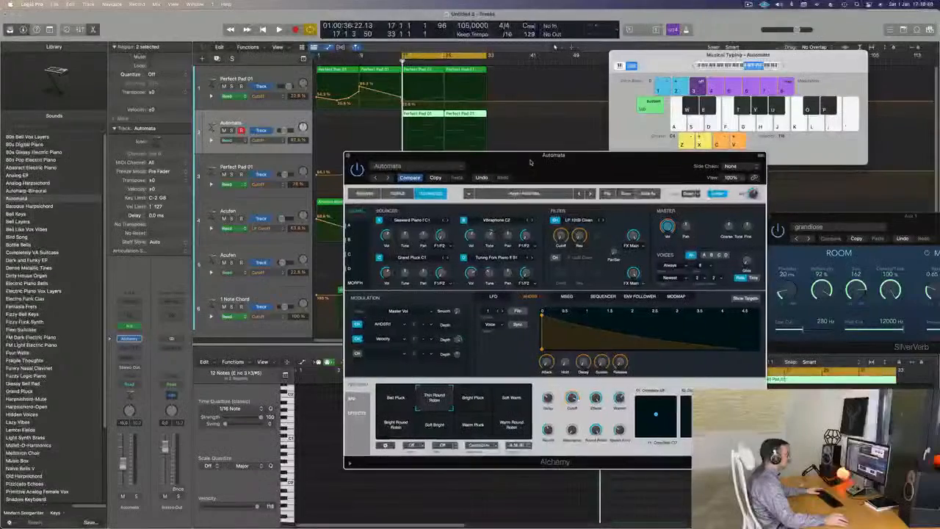
{"action": "left_click", "coordinate": [395, 194]}
{"action": "left_click_drag", "start_coordinate": [546, 170], "coordinate": [569, 158]}
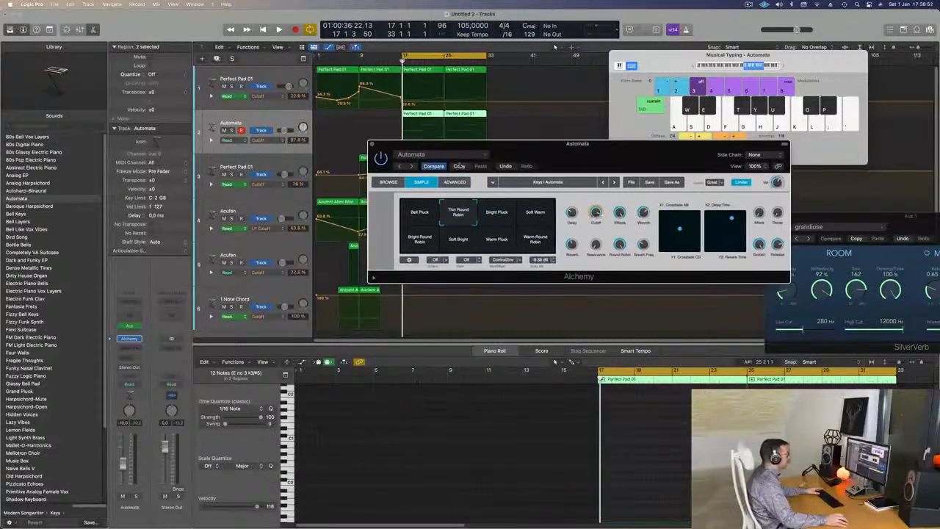
{"action": "left_click", "coordinate": [390, 182]}
{"action": "key", "text": "space"}
{"action": "key", "text": "space"}
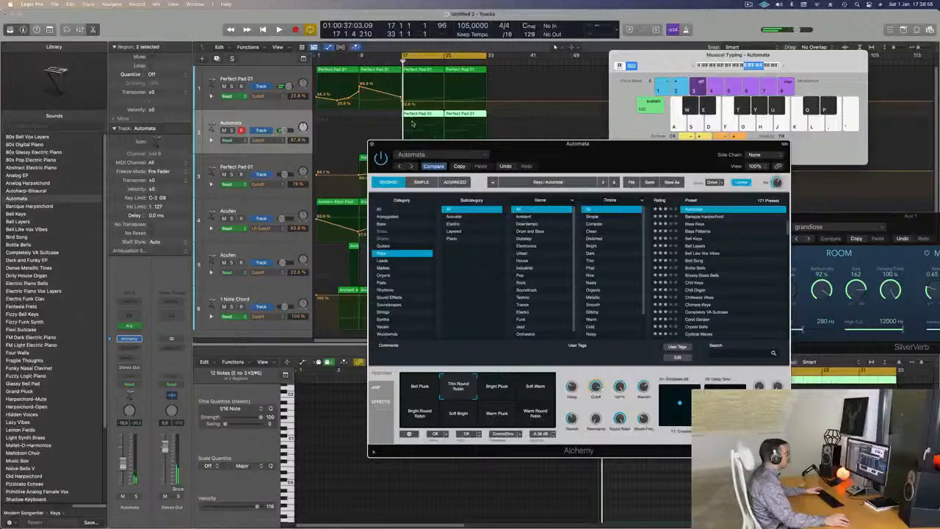
- Automate the Automata track's cutoff so it dips to about 36% at bar 17 and rises again until bar 25
{"action": "left_click", "coordinate": [437, 124]}
{"action": "left_click", "coordinate": [445, 125]}
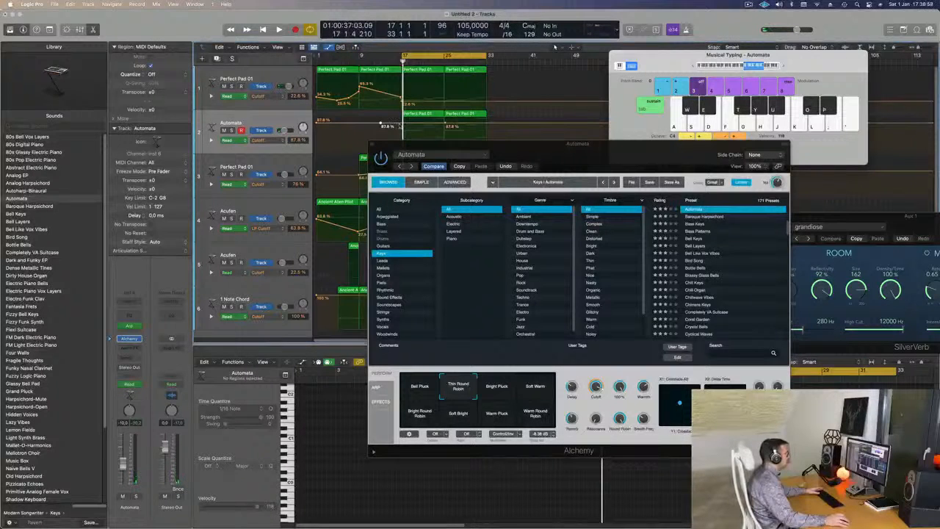
{"action": "key", "text": "space"}
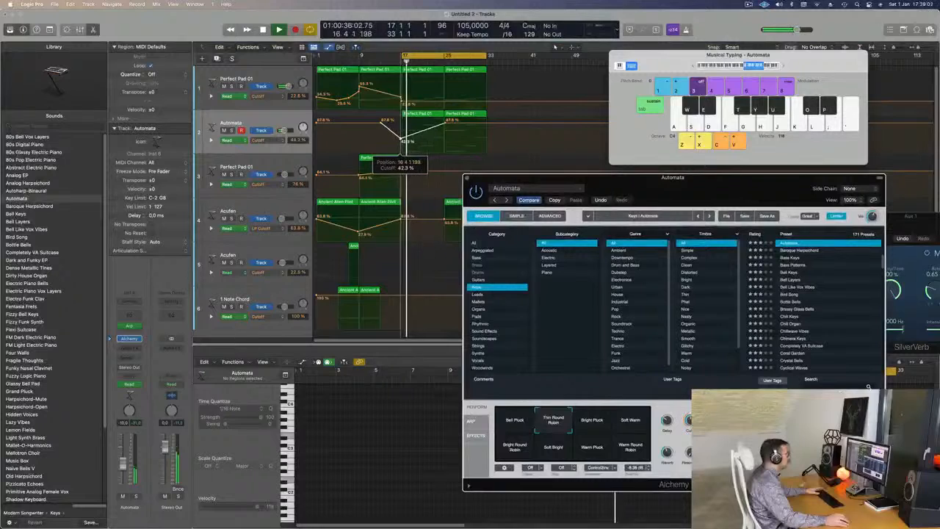
{"action": "left_click_drag", "start_coordinate": [401, 140], "coordinate": [401, 139]}
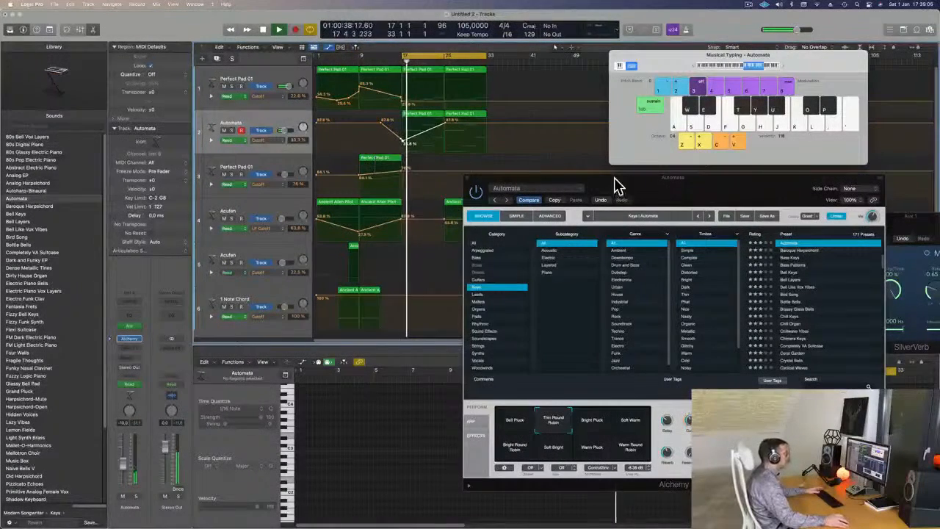
- Copy the Ancient Alien Pilot regions to bar 21 on the 1 Note Chord track and to bar 19 on the fifth track
{"action": "left_click_drag", "start_coordinate": [614, 180], "coordinate": [854, 166]}
{"action": "left_click", "coordinate": [370, 290]}
{"action": "left_click_drag", "start_coordinate": [369, 290], "coordinate": [432, 293]}
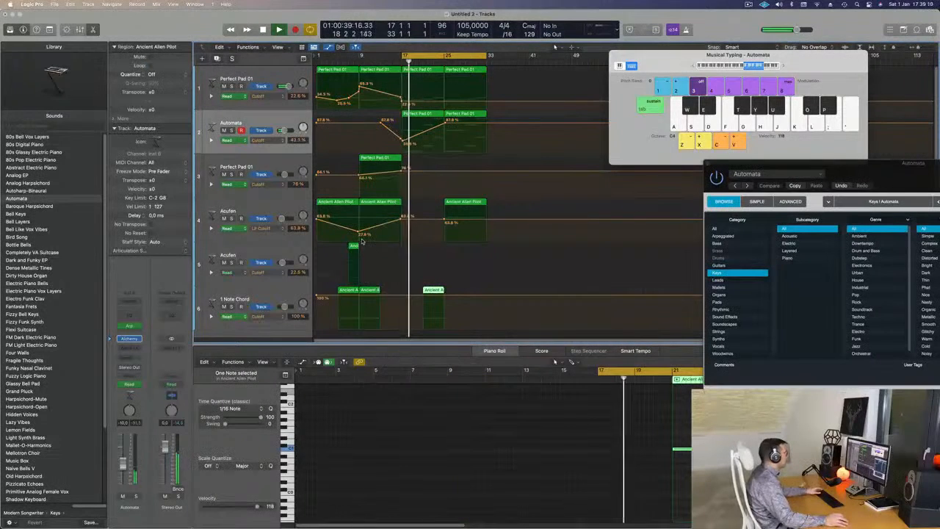
{"action": "left_click", "coordinate": [354, 246]}
{"action": "left_click_drag", "start_coordinate": [367, 248], "coordinate": [417, 245]}
{"action": "key", "text": "Return"}
{"action": "key", "text": "super+Left"}
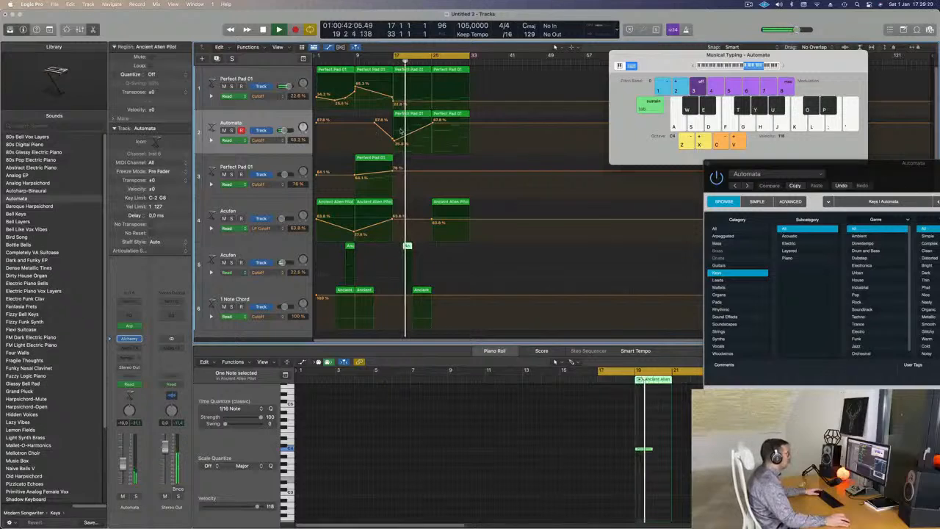
- Copy the third track's Perfect Pad 01 region to bar 17 and lower its cutoff automation at the region's start
{"action": "left_click", "coordinate": [376, 165]}
{"action": "left_click_drag", "start_coordinate": [377, 165], "coordinate": [395, 193]}
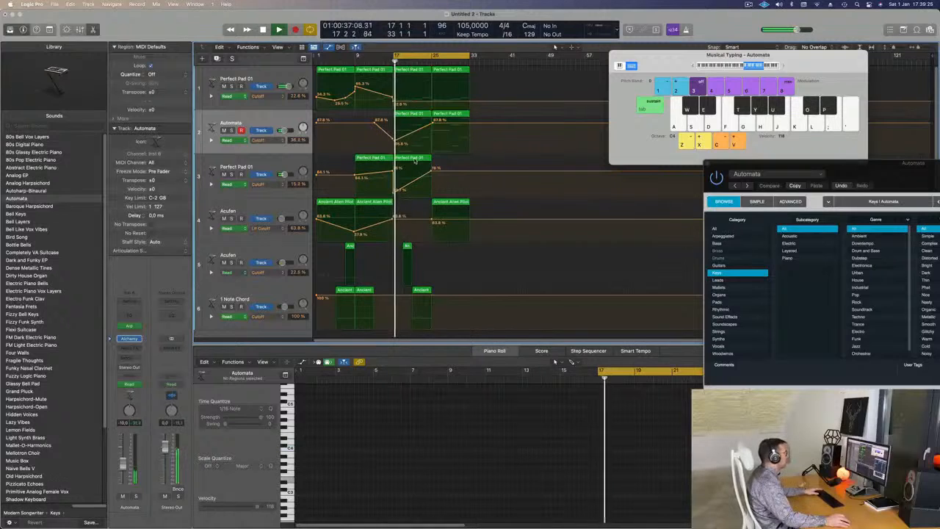
{"action": "left_click", "coordinate": [413, 158]}
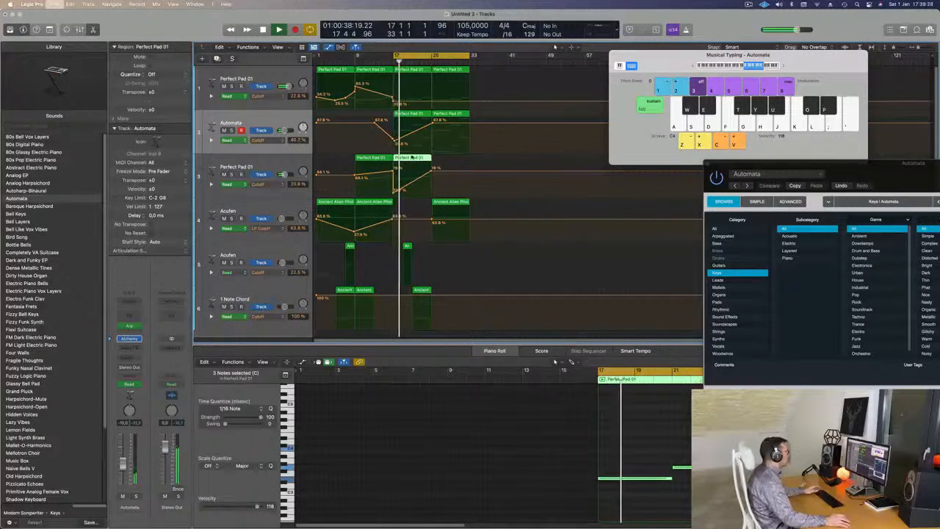
- Save the project as 266 in the LEMT 250-500 folder
{"action": "key", "text": "super+s"}
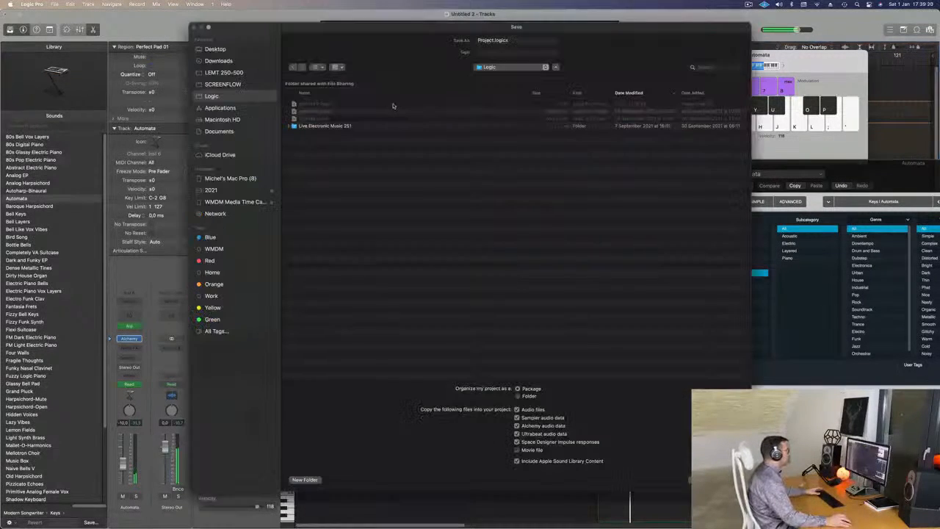
{"action": "left_click", "coordinate": [230, 74]}
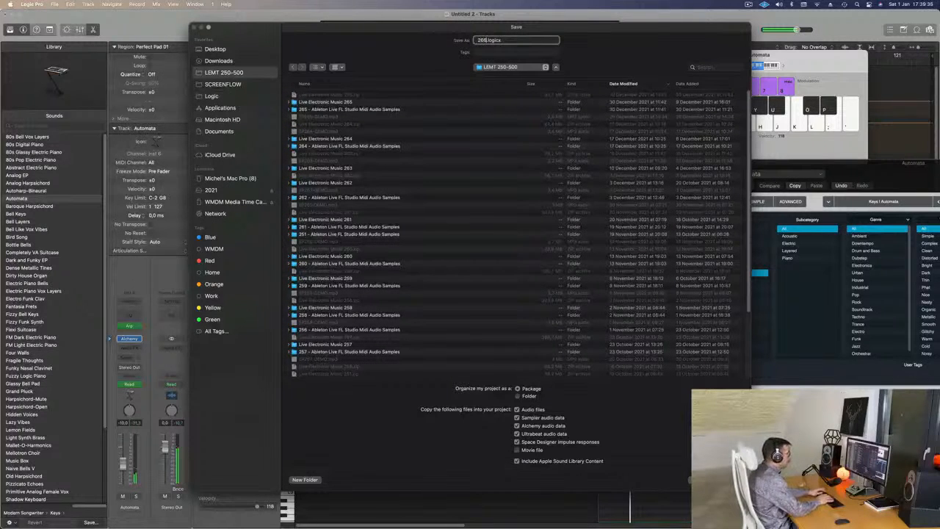
{"action": "key", "text": "Return"}
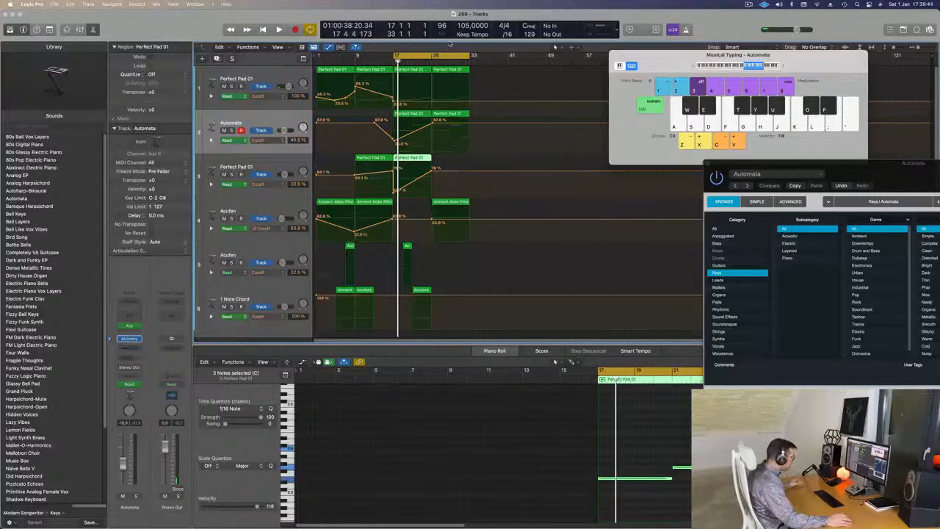
- Move the third track's copied Perfect Pad 01 region to bar 25 and select both regions on the Automata track
{"action": "key", "text": "space"}
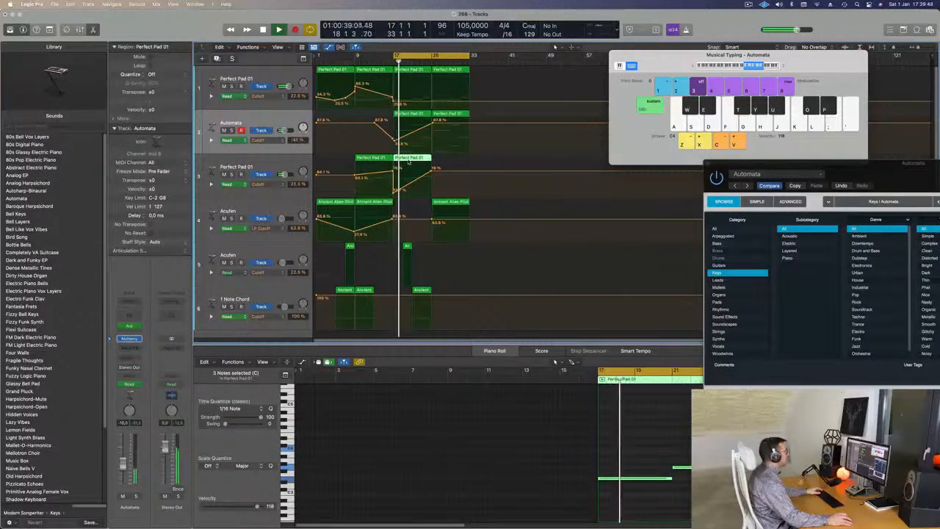
{"action": "left_click_drag", "start_coordinate": [422, 160], "coordinate": [449, 164]}
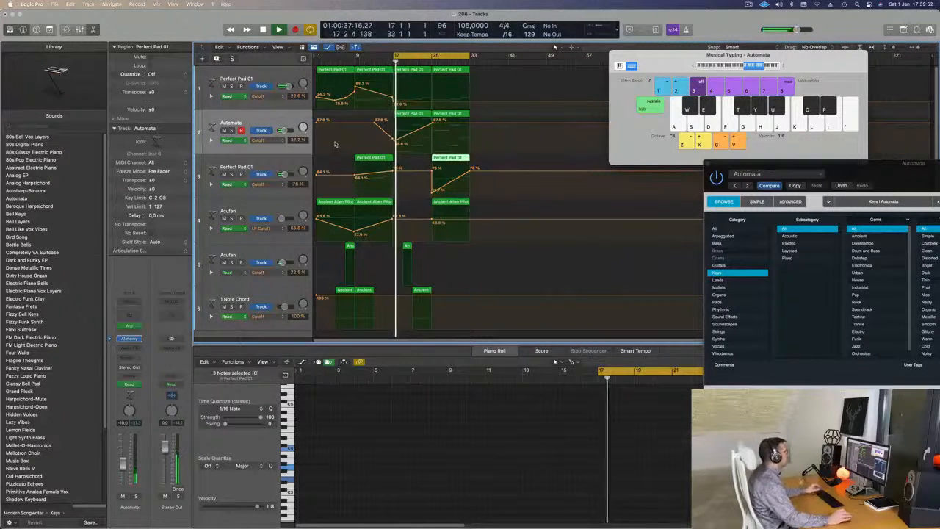
{"action": "left_click", "coordinate": [394, 142]}
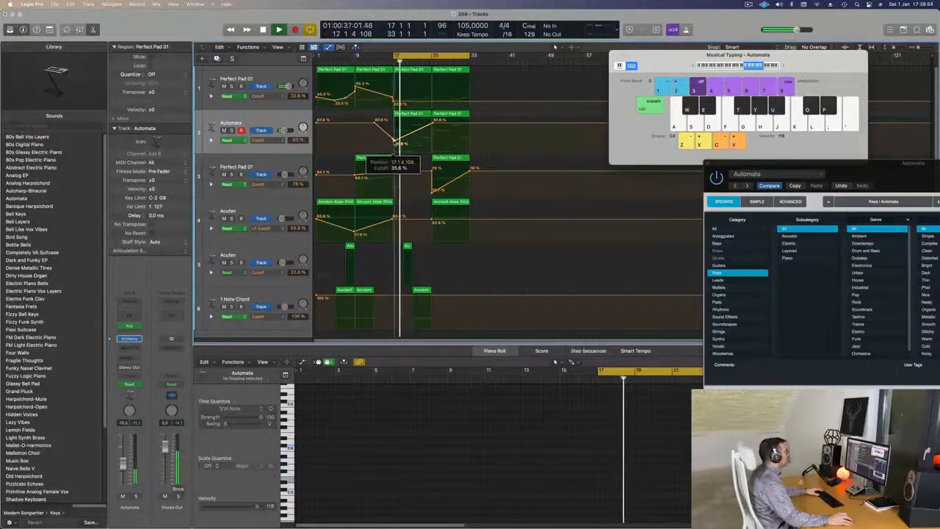
{"action": "left_click", "coordinate": [271, 120]}
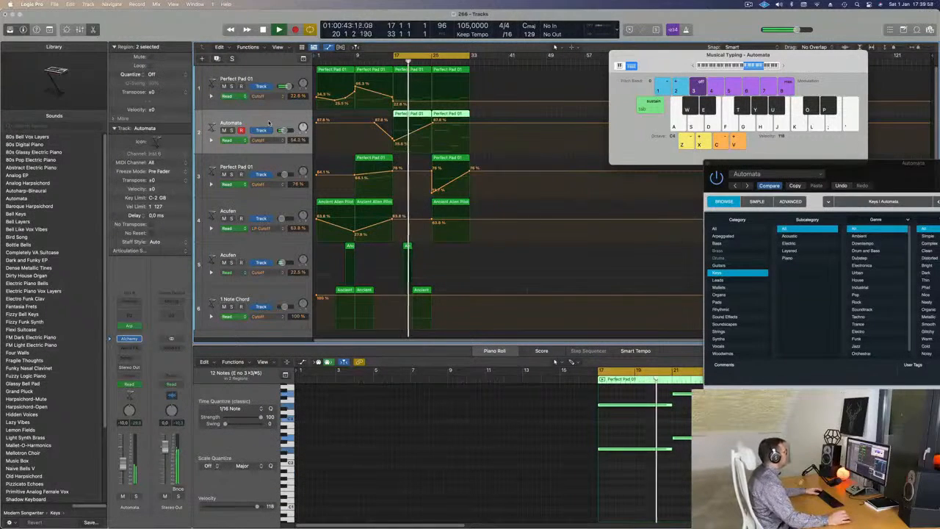
- Add a cutoff point at bar 25 on the first track and lower the Automata track's cutoff there to about 54%
{"action": "left_click", "coordinate": [432, 103]}
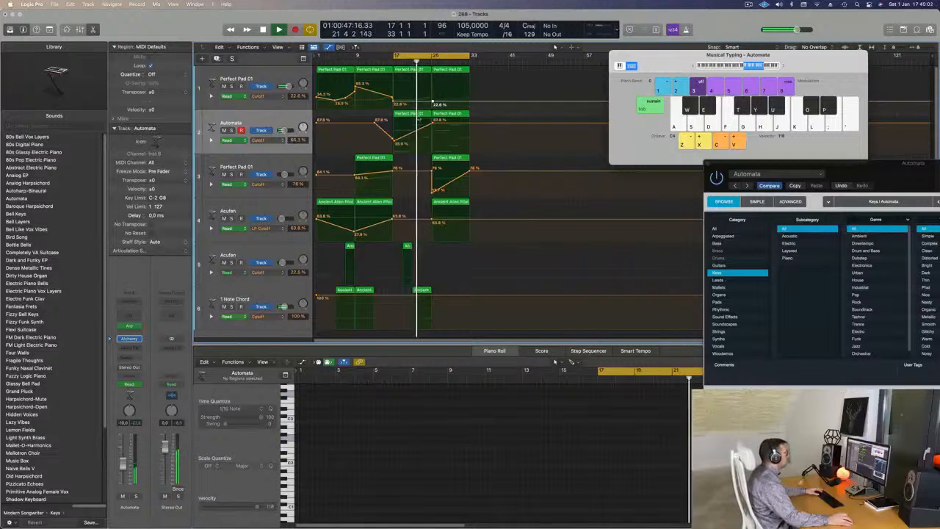
{"action": "left_click_drag", "start_coordinate": [432, 120], "coordinate": [432, 136]}
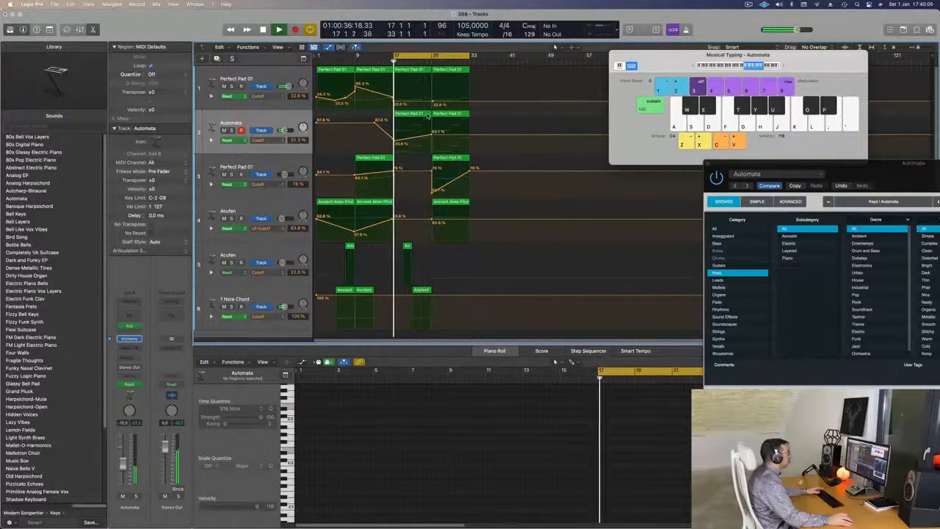
- In the Automata region at bar 17, delete all notes after the first two and extend those two to the region's end
{"action": "left_click", "coordinate": [415, 116]}
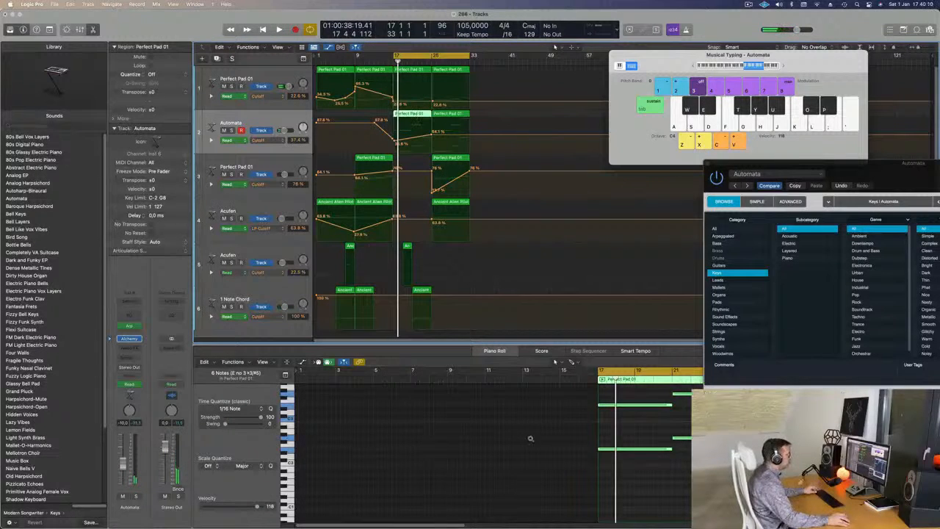
{"action": "scroll", "coordinate": [531, 441], "scroll_direction": "down", "scroll_amount": 3}
{"action": "scroll", "coordinate": [573, 461], "scroll_direction": "up", "scroll_amount": 2}
{"action": "left_click_drag", "start_coordinate": [579, 394], "coordinate": [600, 471]}
{"action": "key", "text": "Delete"}
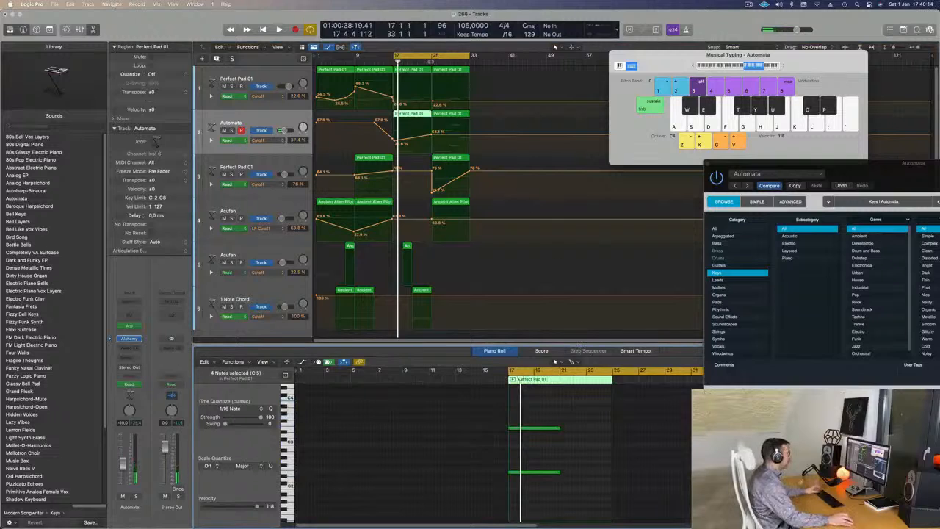
{"action": "left_click_drag", "start_coordinate": [575, 422], "coordinate": [548, 484]}
{"action": "left_click_drag", "start_coordinate": [558, 428], "coordinate": [611, 429]}
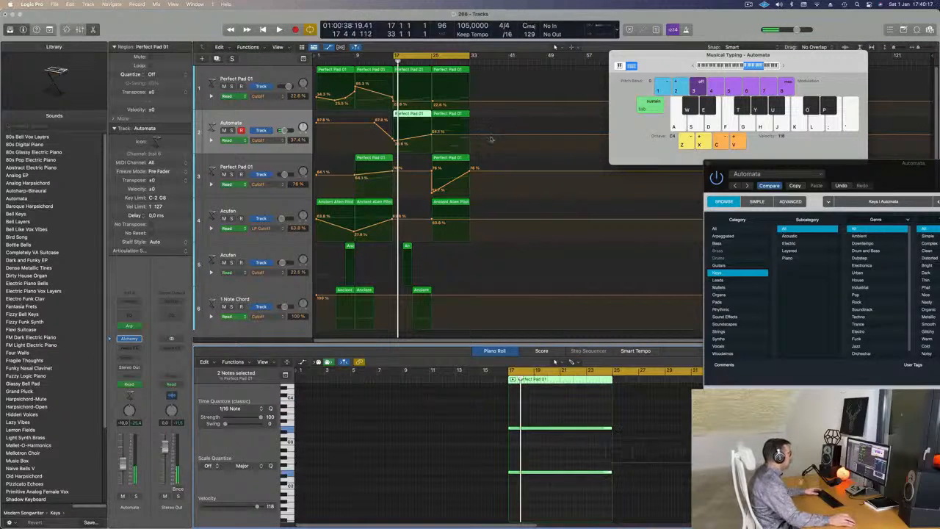
- In the first track's Perfect Pad 01 region at bar 17, delete the extra notes and extend the remaining low note to the region's end
{"action": "left_click", "coordinate": [417, 86]}
{"action": "left_click_drag", "start_coordinate": [550, 416], "coordinate": [580, 459]}
{"action": "key", "text": "Delete"}
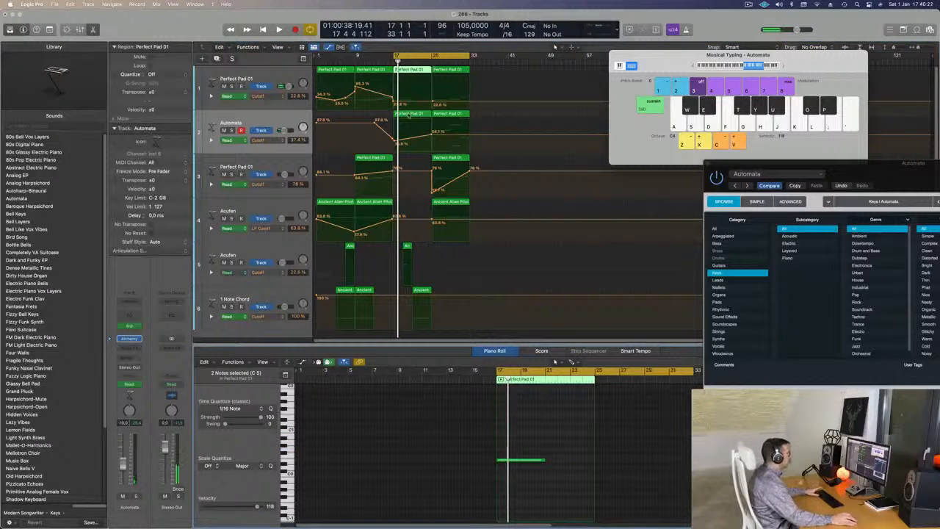
{"action": "left_click_drag", "start_coordinate": [552, 462], "coordinate": [593, 464]}
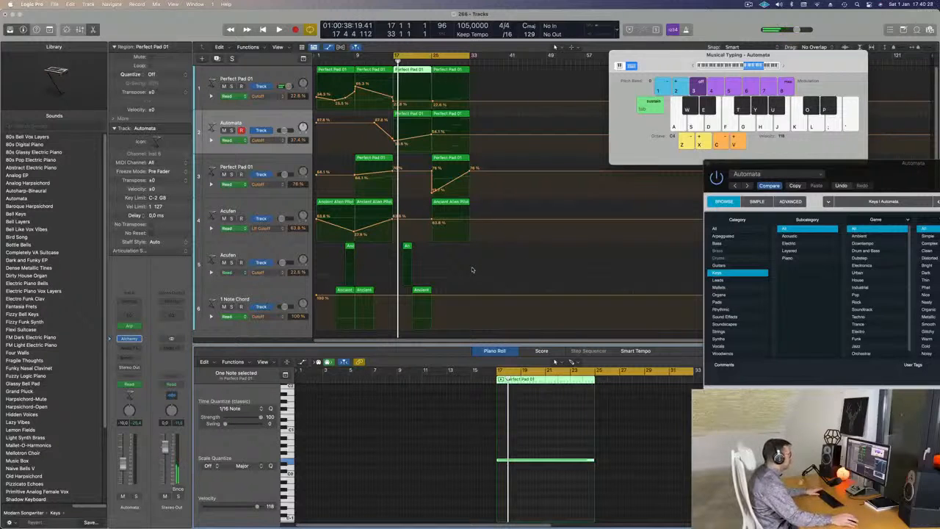
- Play from bar 17 and raise the Automata track's cutoff automation at bar 25 to about 60%
{"action": "key", "text": "space"}
{"action": "key", "text": "super+Right"}
{"action": "key", "text": "super+Right"}
{"action": "key", "text": "super+Right"}
{"action": "key", "text": "super+Left"}
{"action": "key", "text": "super+Left"}
{"action": "key", "text": "super+Left"}
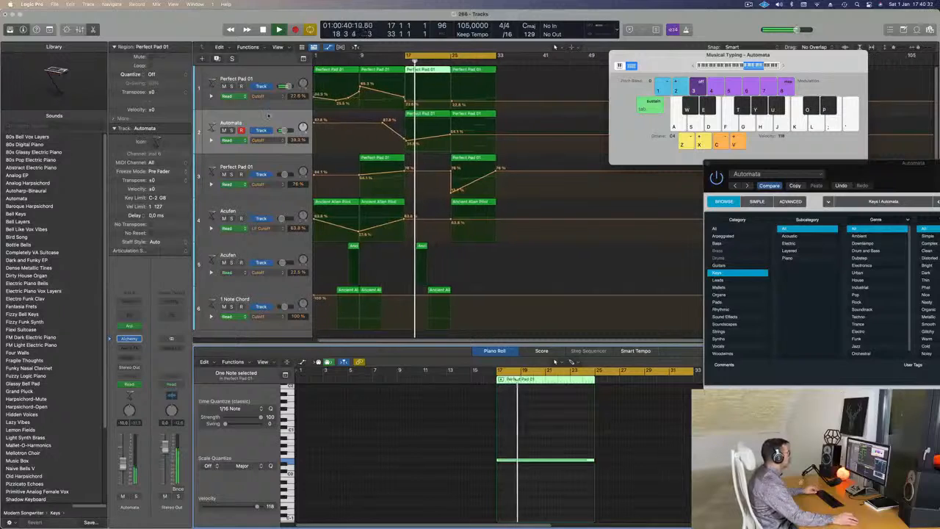
{"action": "left_click", "coordinate": [450, 135]}
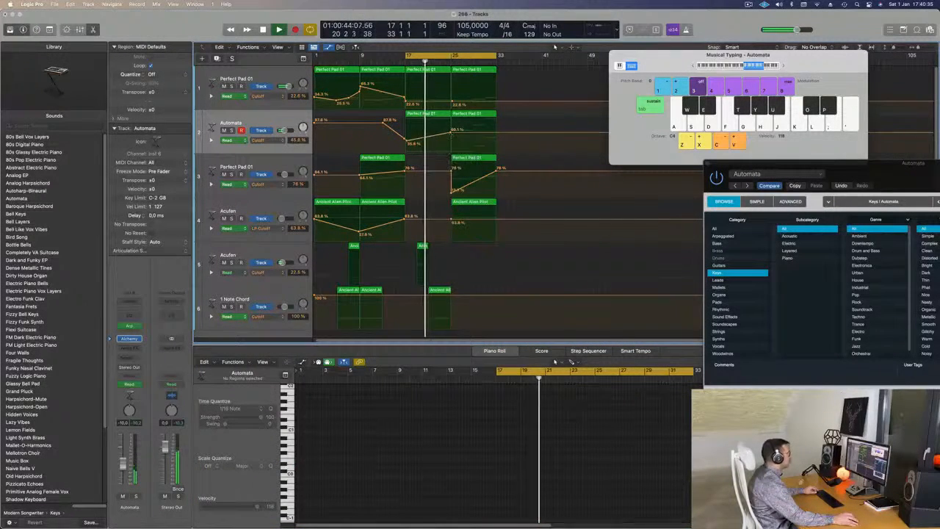
{"action": "key", "text": "super+Left"}
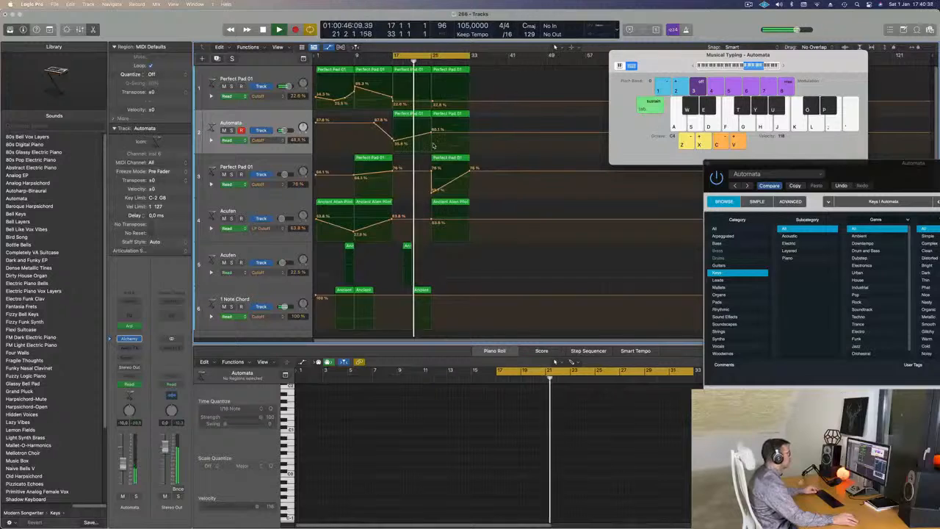
{"action": "key", "text": "super+Right"}
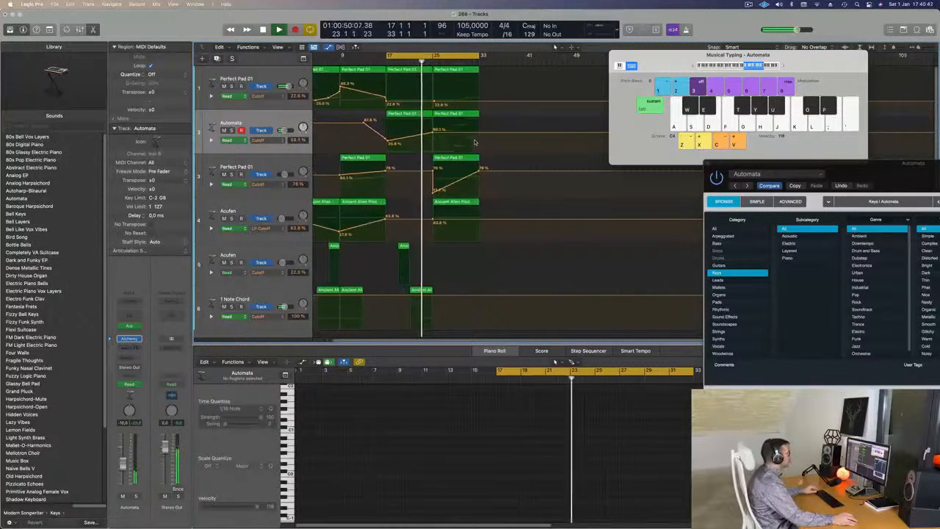
{"action": "key", "text": "super+Left"}
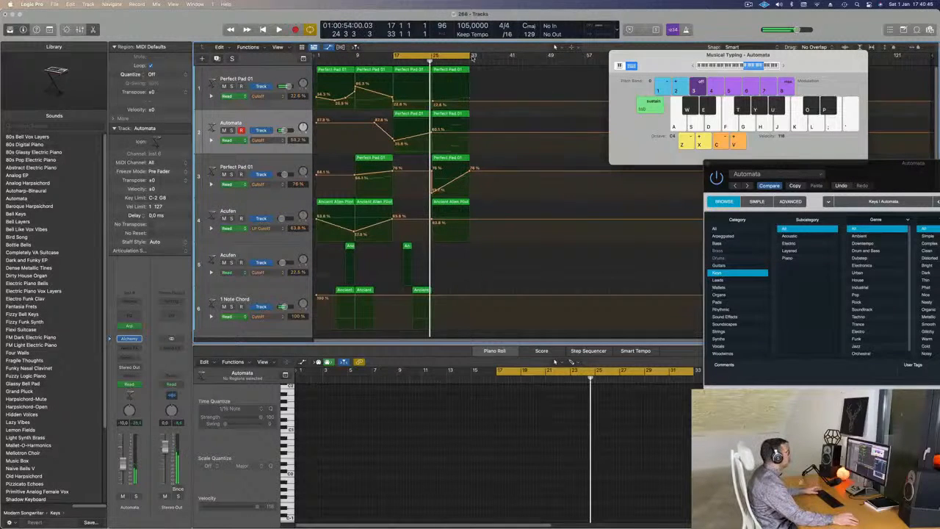
- Repeat the section from bar 17 to 25 on all tracks, and extend the cycle range to bar 33
{"action": "left_click_drag", "start_coordinate": [471, 55], "coordinate": [436, 58]}
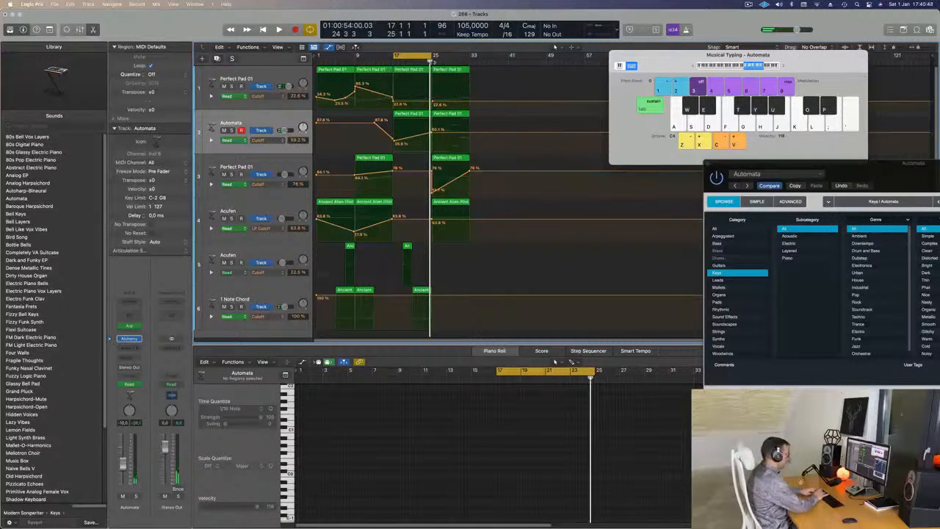
{"action": "key", "text": "super+r"}
{"action": "key", "text": "space"}
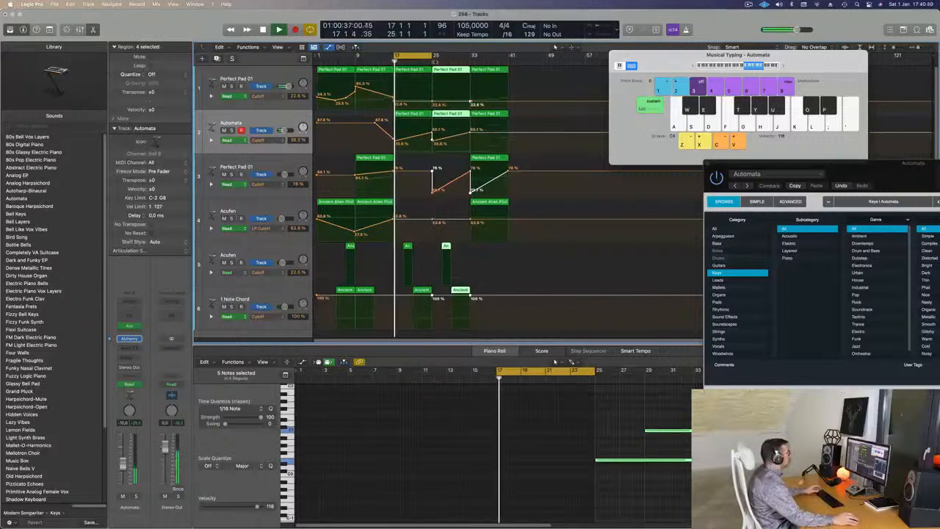
{"action": "left_click_drag", "start_coordinate": [447, 57], "coordinate": [472, 57]}
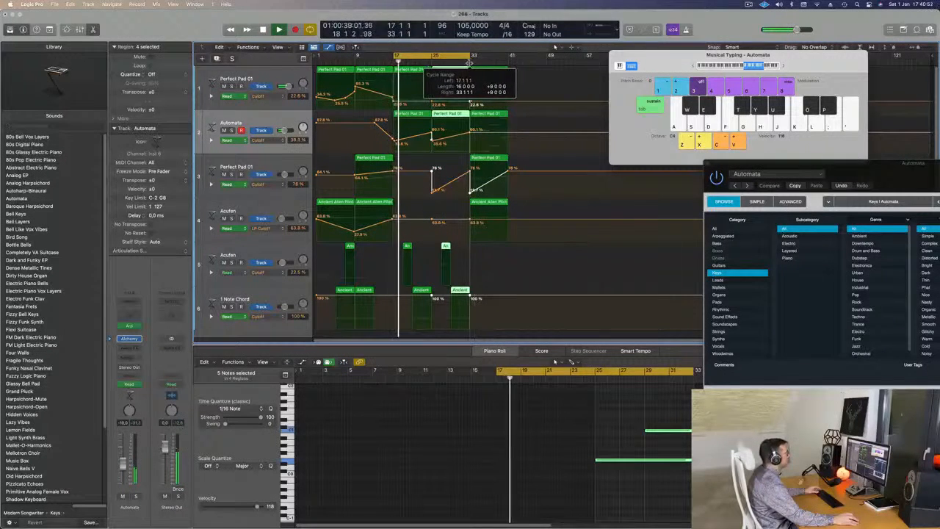
- Remove the third track's low cutoff point at bar 25 and lower the first track's cutoff there to about 10%
{"action": "left_click", "coordinate": [433, 191]}
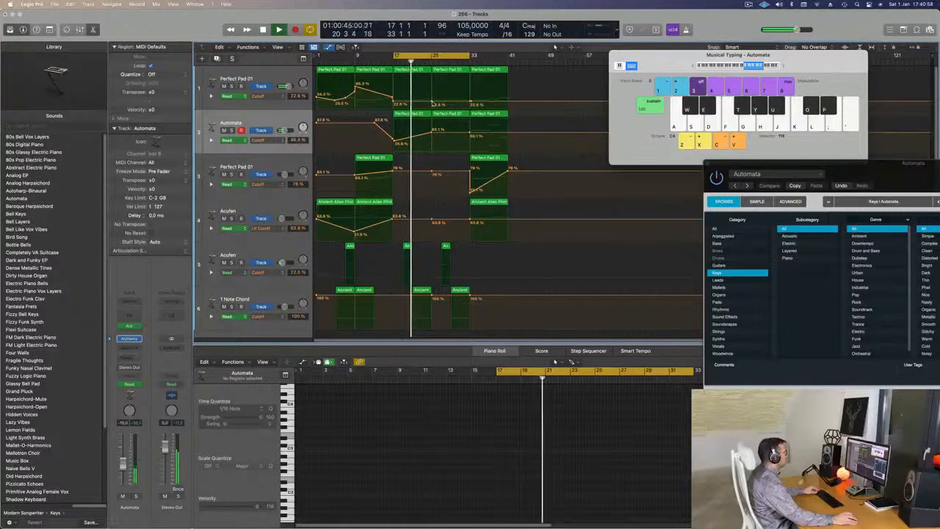
{"action": "left_click", "coordinate": [433, 98]}
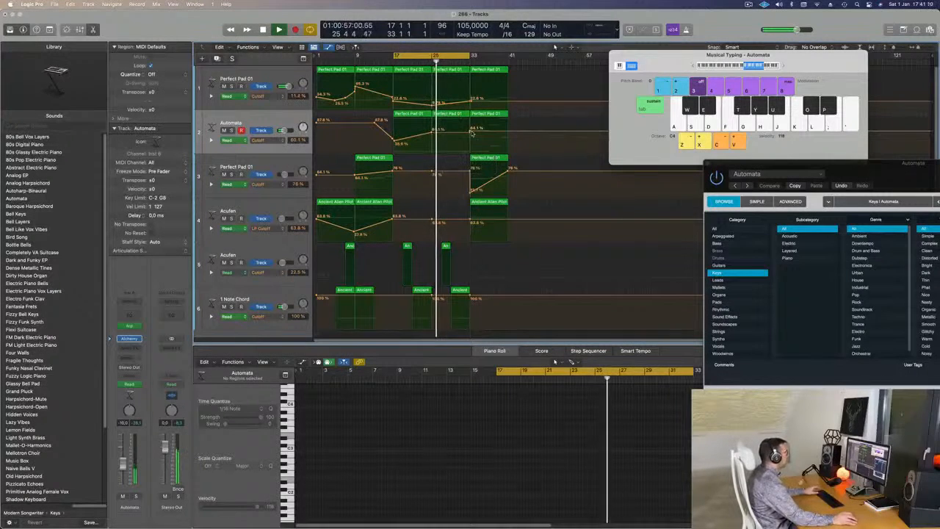
- Place a Perfect Pad 01 copy at bar 25 on the third track, with cutoff rising from near minimum to about 43% at bar 33
{"action": "left_click_drag", "start_coordinate": [461, 116], "coordinate": [431, 191]}
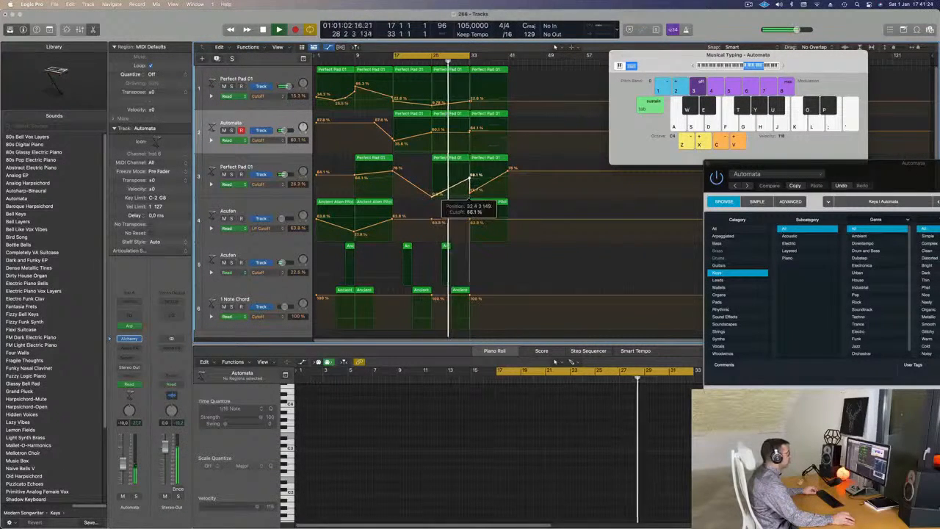
{"action": "left_click", "coordinate": [469, 192]}
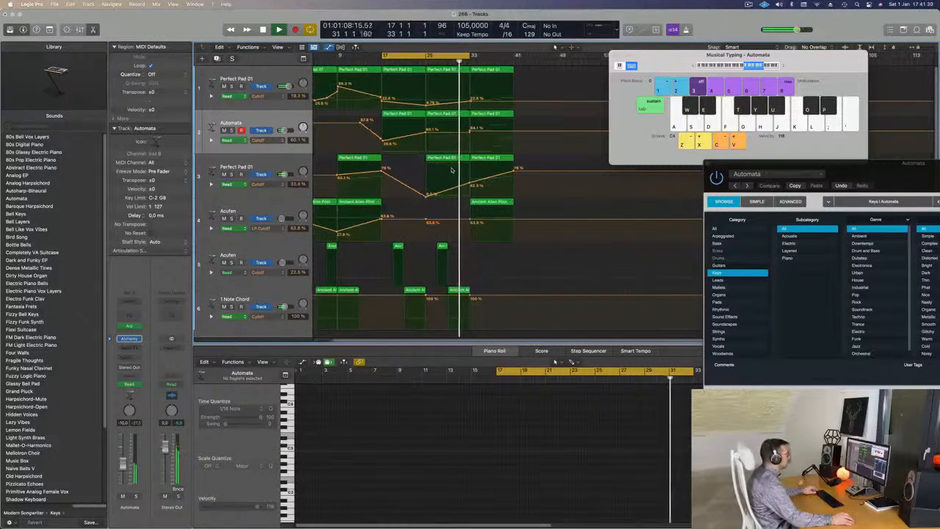
- Replay from bar 17 and raise the Automata track's cutoff automation at bar 33 to about 71%
{"action": "key", "text": "space"}
{"action": "key", "text": "space"}
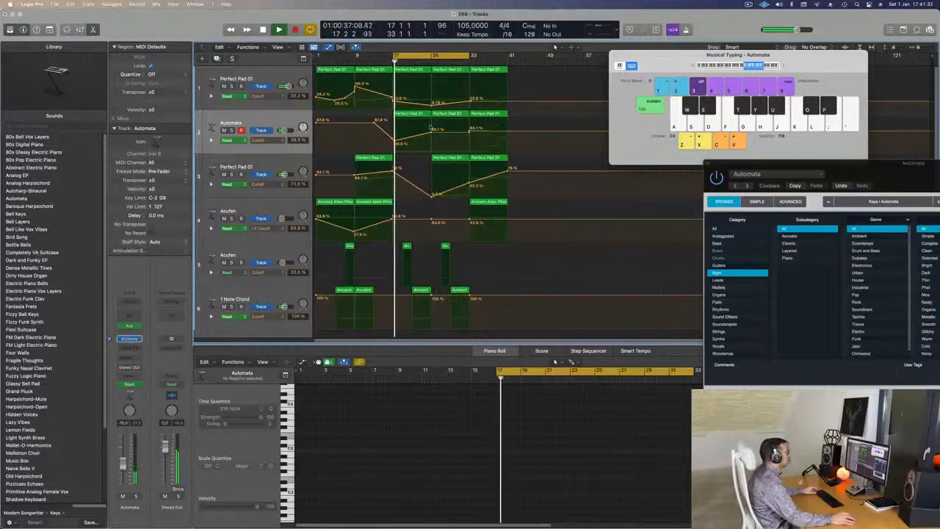
{"action": "left_click_drag", "start_coordinate": [468, 130], "coordinate": [470, 127]}
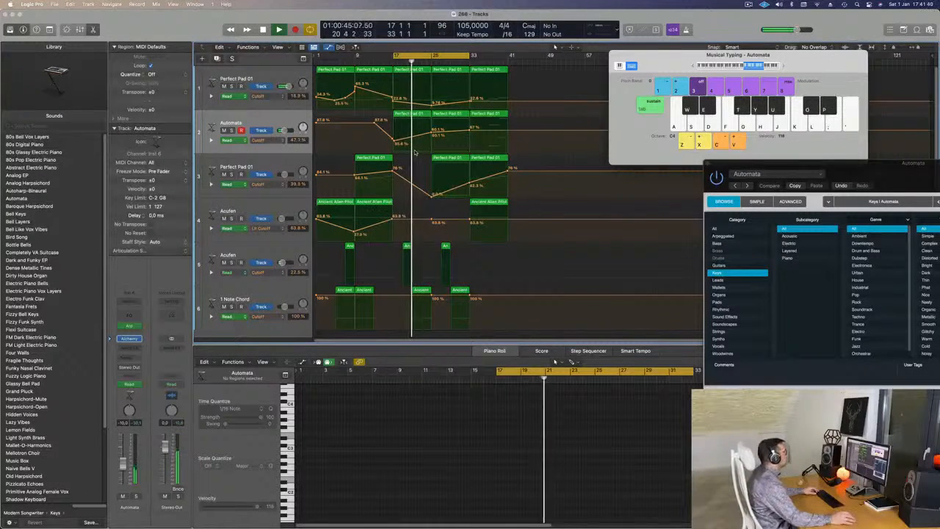
{"action": "left_click", "coordinate": [259, 124]}
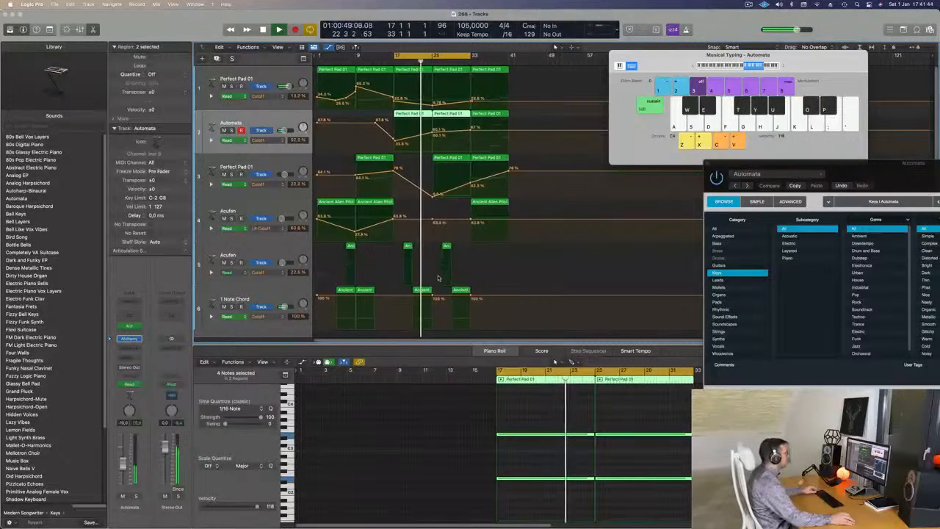
{"action": "key", "text": "super+Right"}
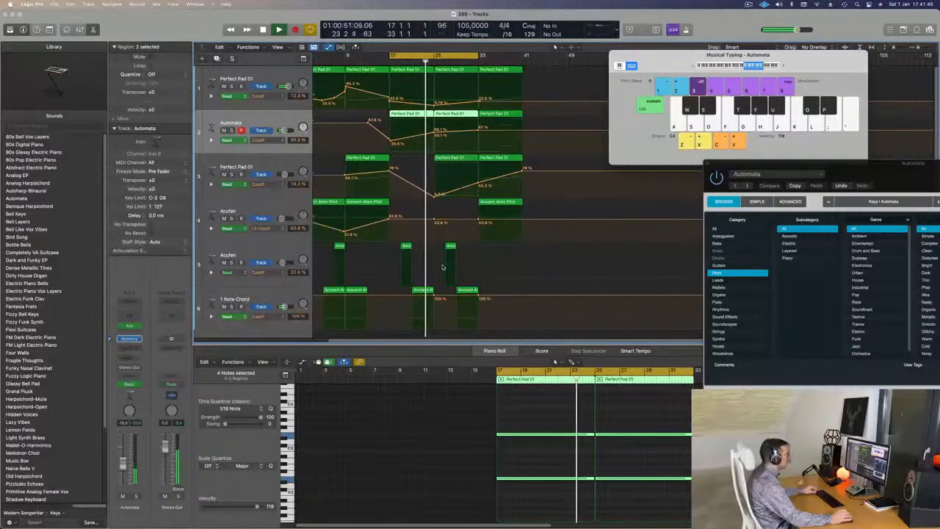
{"action": "scroll", "coordinate": [442, 264], "scroll_direction": "down", "scroll_amount": 2}
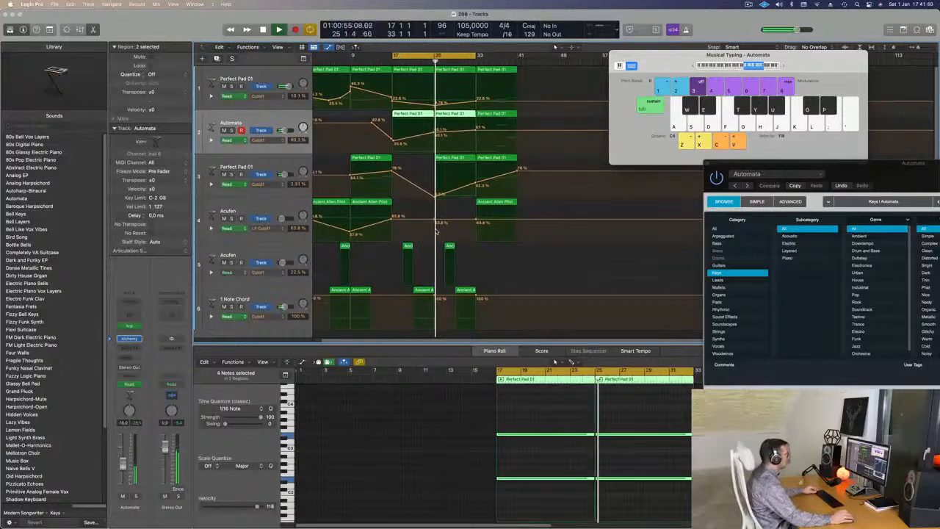
{"action": "key", "text": "super+Right"}
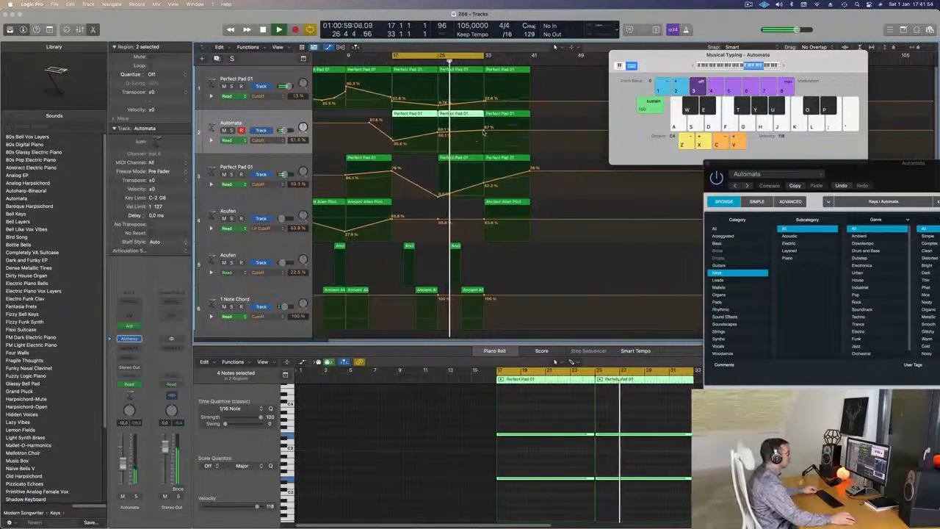
{"action": "left_click_drag", "start_coordinate": [483, 131], "coordinate": [483, 127]}
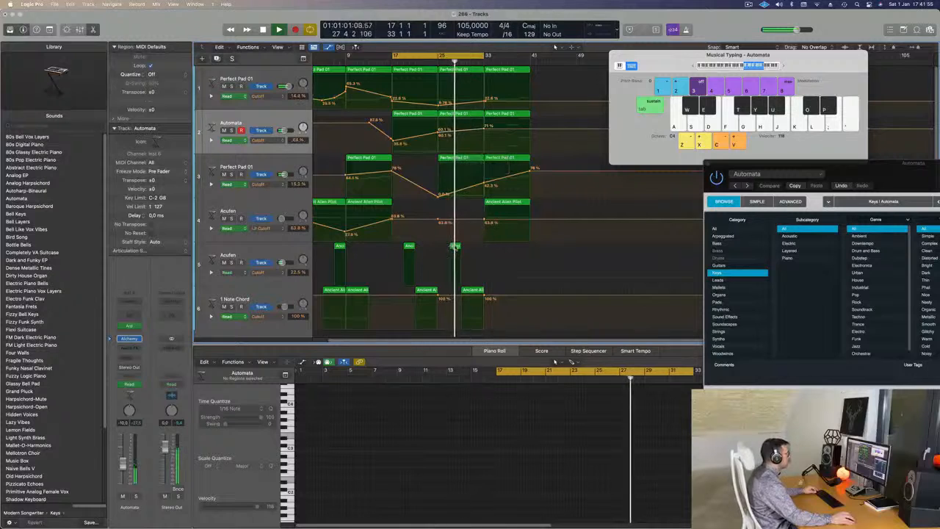
- Copy the fifth track's last Ancient Alien Pilot region to bar 31
{"action": "left_click_drag", "start_coordinate": [456, 248], "coordinate": [480, 249]}
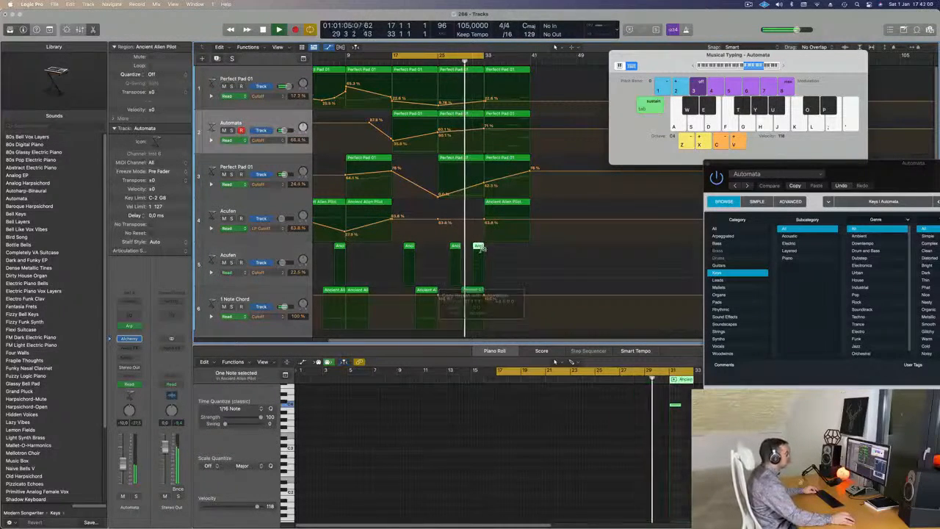
{"action": "key", "text": "super+Left"}
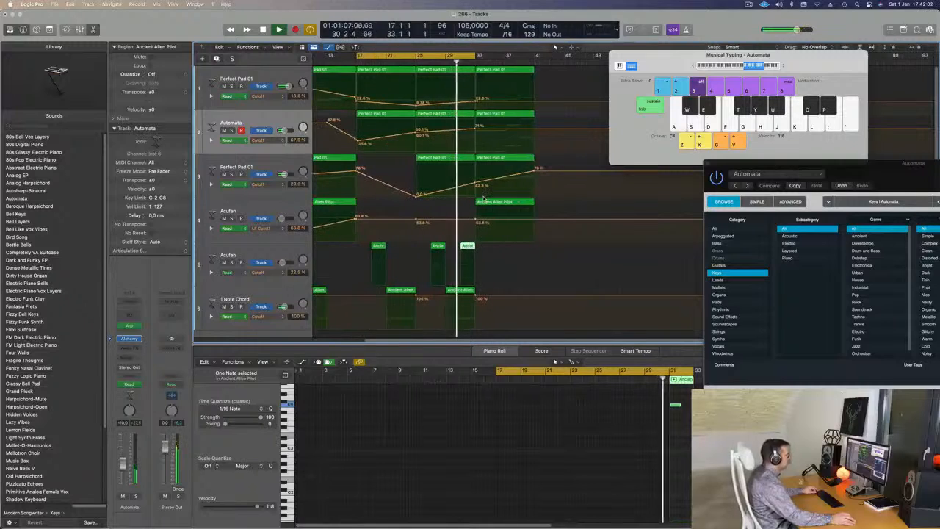
{"action": "key", "text": "super+Right"}
{"action": "key", "text": "super+Left"}
{"action": "key", "text": "super+Right"}
{"action": "key", "text": "super+Left"}
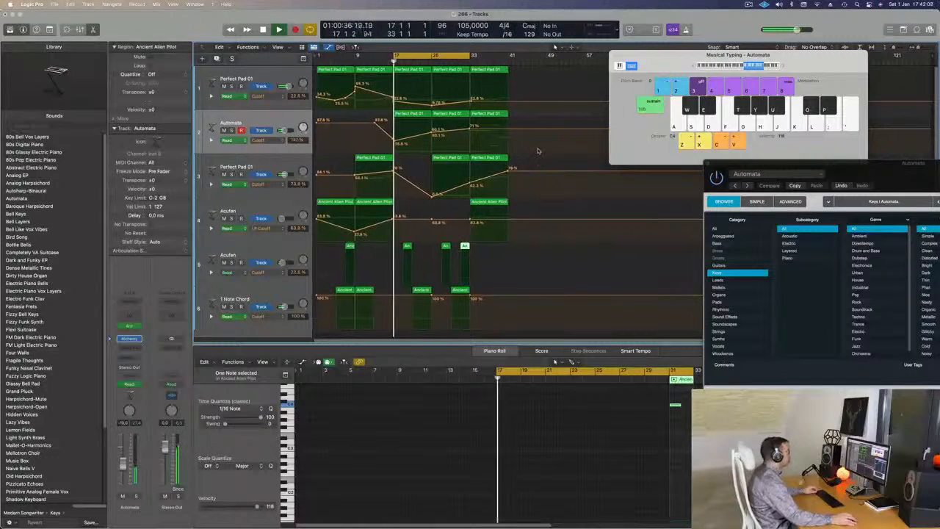
- Move the four regions starting at bar 33 on the first four tracks to bar 48
{"action": "left_click_drag", "start_coordinate": [523, 67], "coordinate": [495, 221]}
{"action": "left_click_drag", "start_coordinate": [494, 71], "coordinate": [567, 73]}
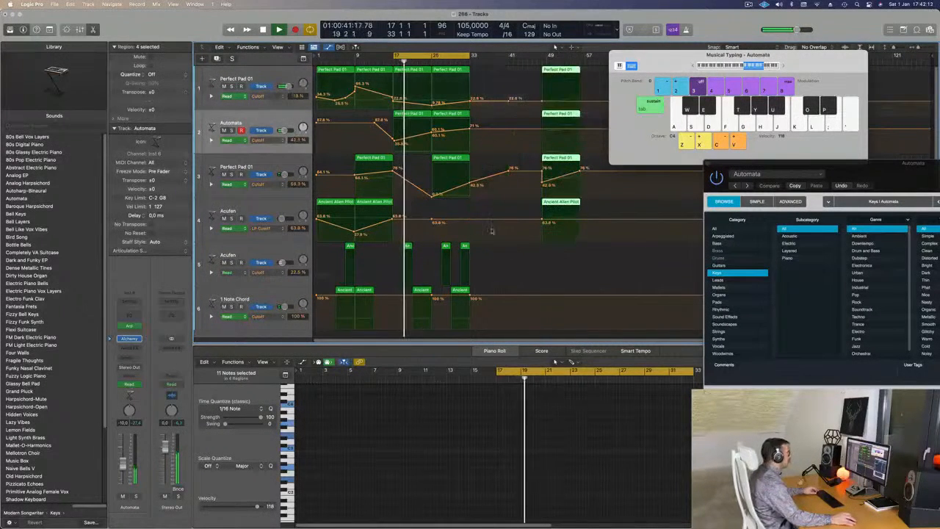
- Copy the 1 Note Chord track's last Ancient Alien Pilot region to bar 33 and extend the cycle range to bar 40
{"action": "left_click", "coordinate": [459, 291]}
{"action": "left_click_drag", "start_coordinate": [460, 291], "coordinate": [481, 291]}
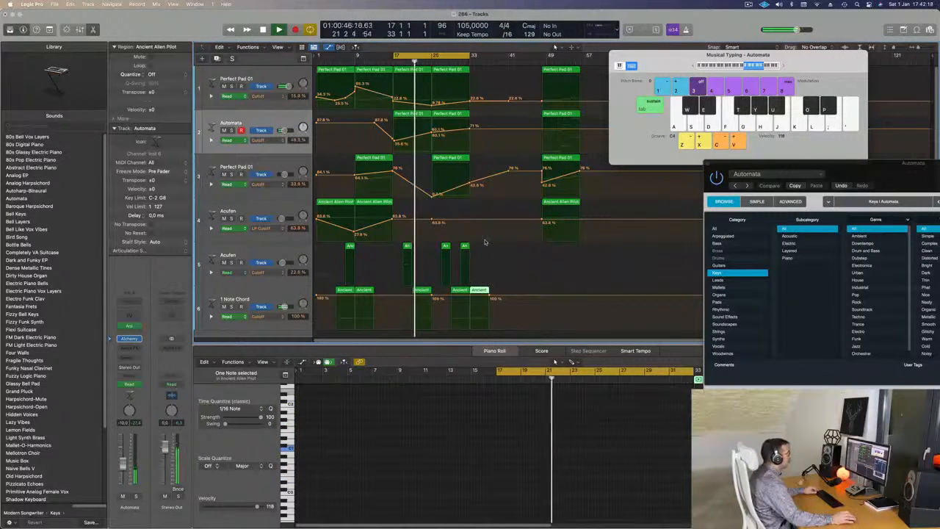
{"action": "left_click_drag", "start_coordinate": [474, 56], "coordinate": [505, 57]}
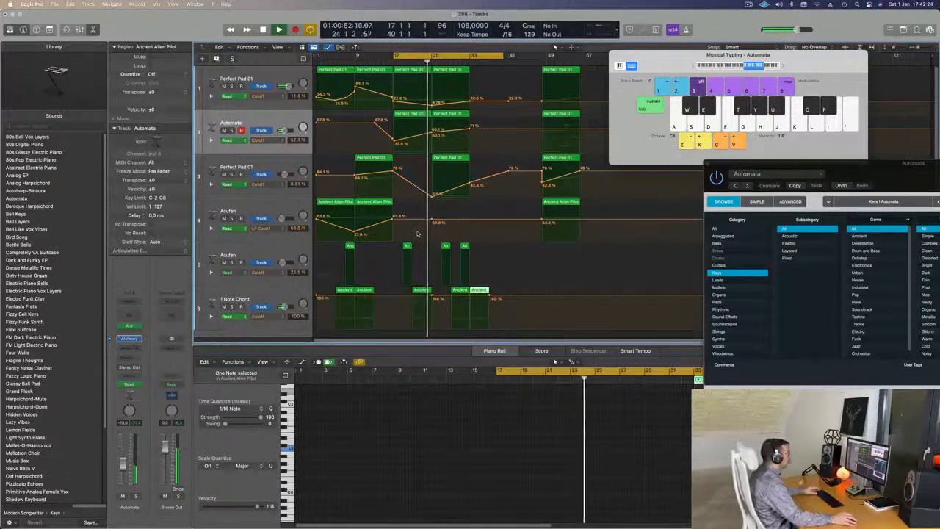
- Copy the fifth track's Ancient Alien Pilot region to bar 35 and select the 1 Note Chord region at bar 33
{"action": "left_click", "coordinate": [465, 249]}
{"action": "left_click_drag", "start_coordinate": [465, 250], "coordinate": [483, 251]}
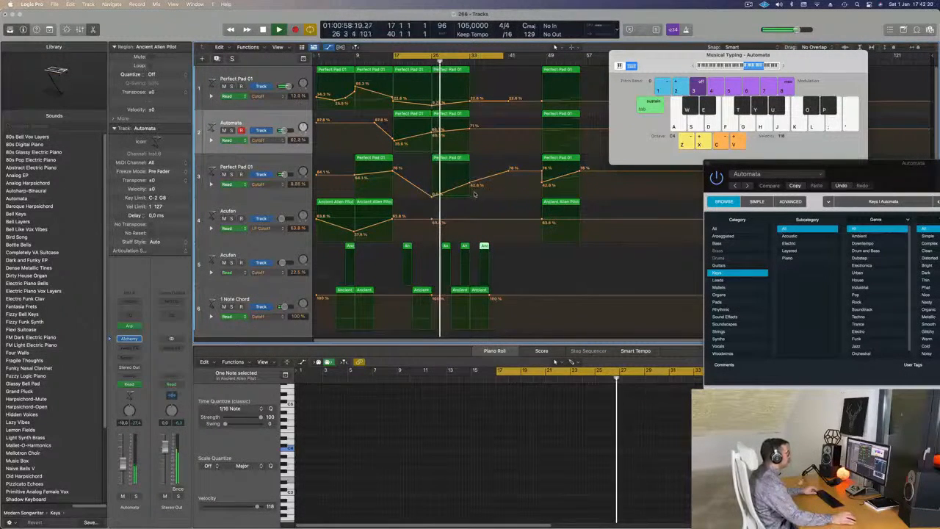
{"action": "left_click", "coordinate": [478, 290]}
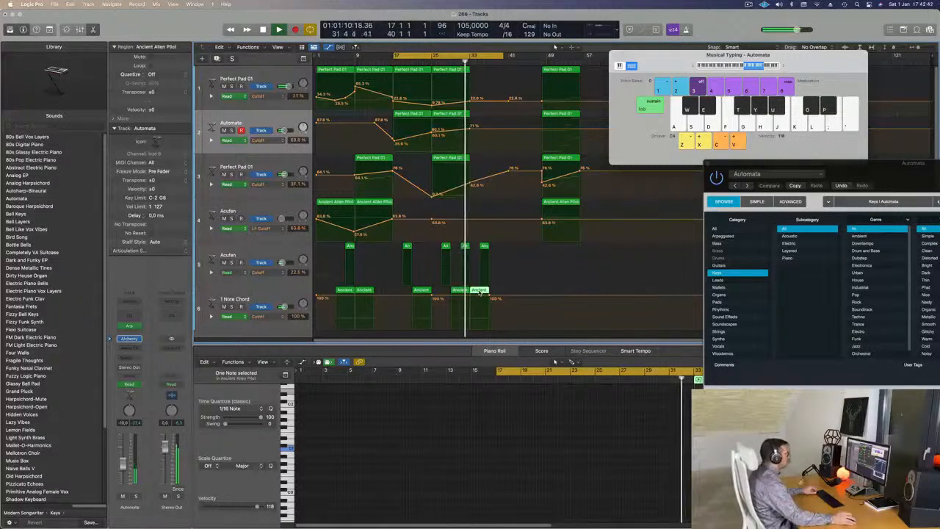
{"action": "key", "text": "super+Right"}
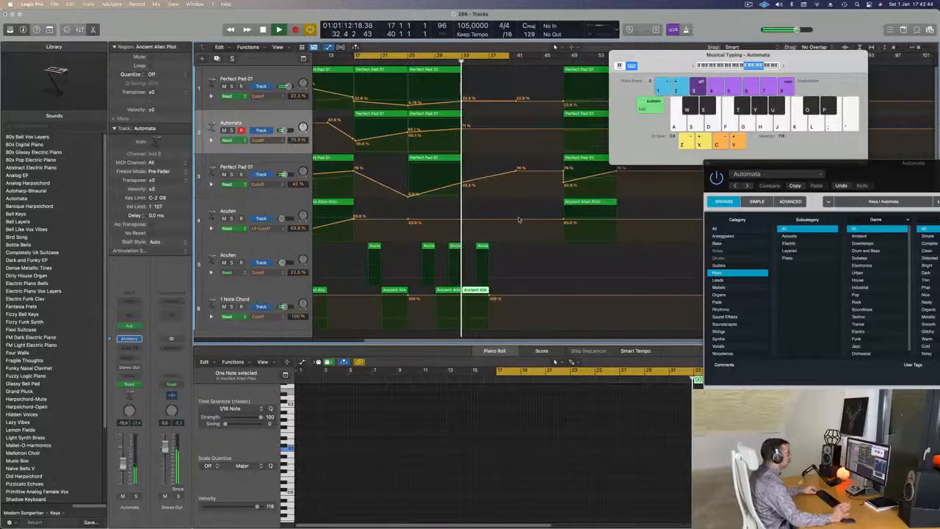
- Copy the last Ancient Alien Pilot regions of the fifth and sixth tracks to bars 39 and 37
{"action": "key", "text": "super+Left"}
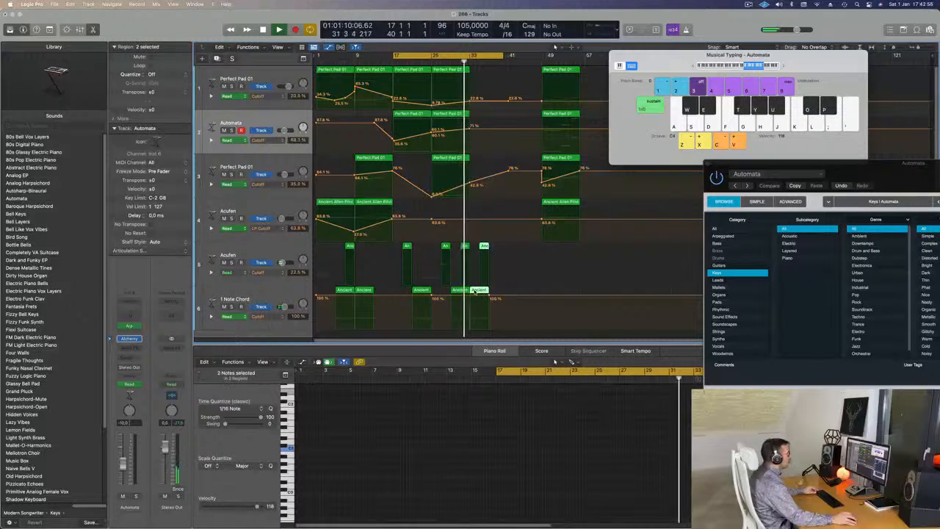
{"action": "left_click_drag", "start_coordinate": [486, 297], "coordinate": [494, 290]}
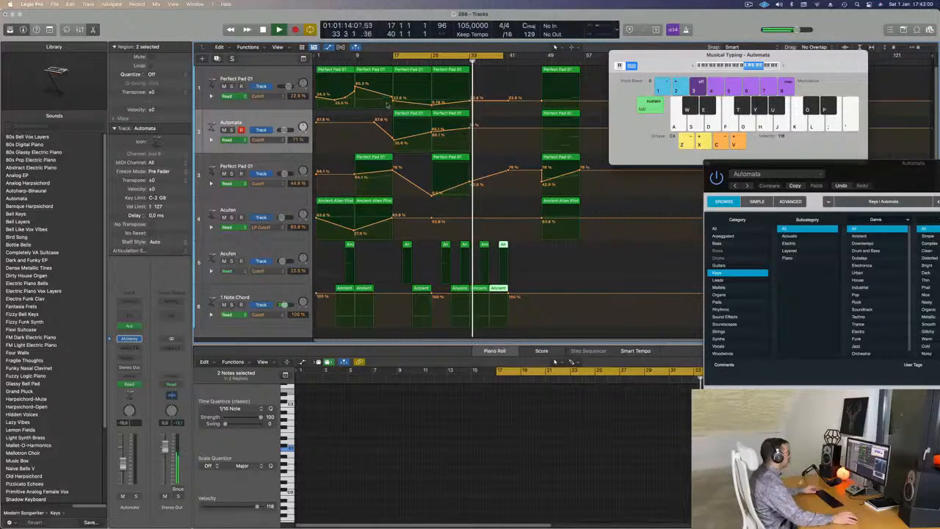
- Rename the first Perfect Pad 01 track as Bass Pad and the Automata track as Arp Bells
{"action": "left_click", "coordinate": [276, 74]}
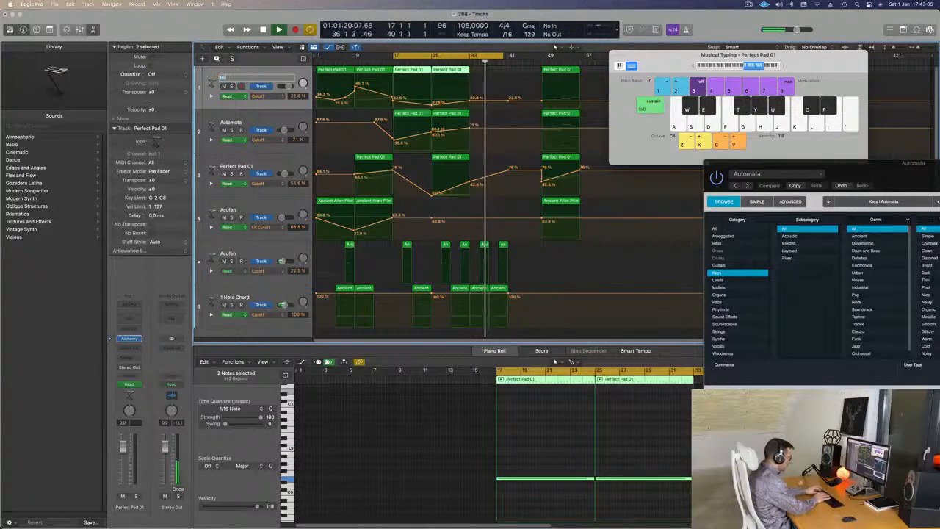
{"action": "type", "text": "ad"}
{"action": "key", "text": "Return"}
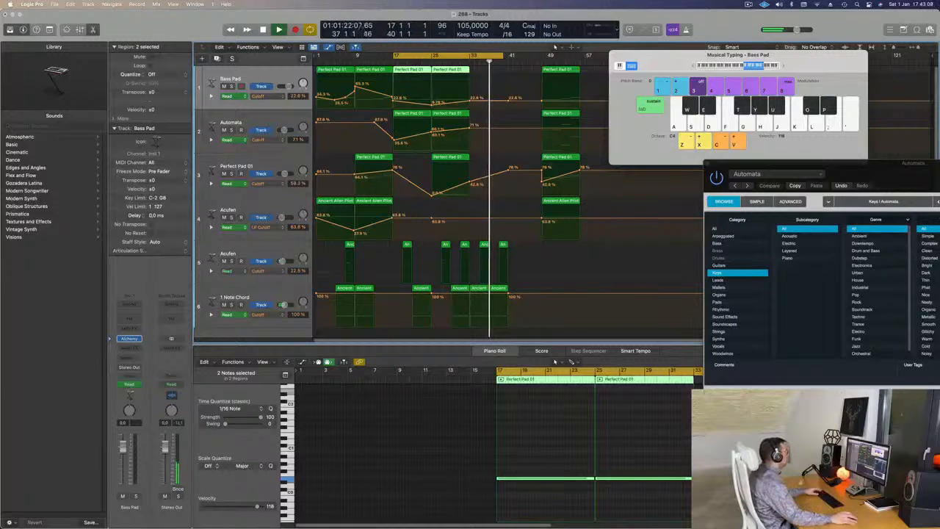
{"action": "left_click", "coordinate": [233, 122]}
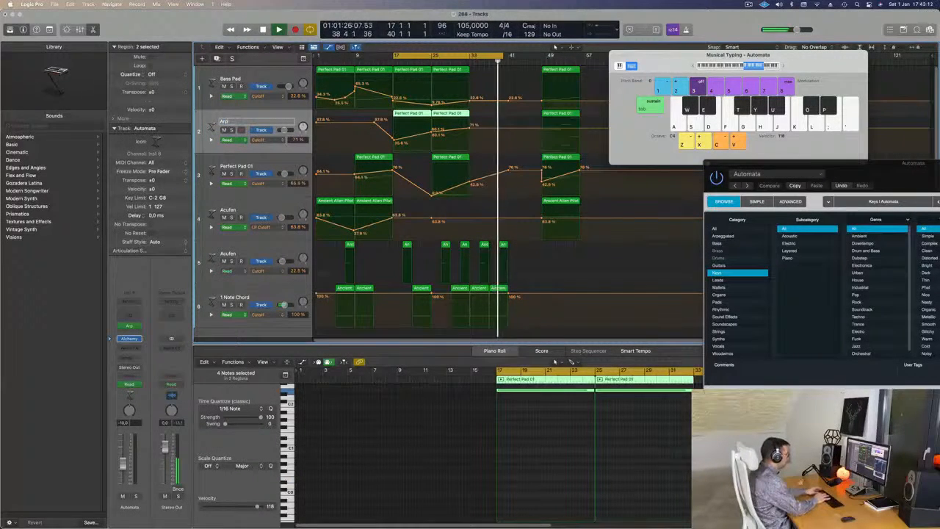
{"action": "type", "text": "Arp Bells"}
{"action": "key", "text": "Return"}
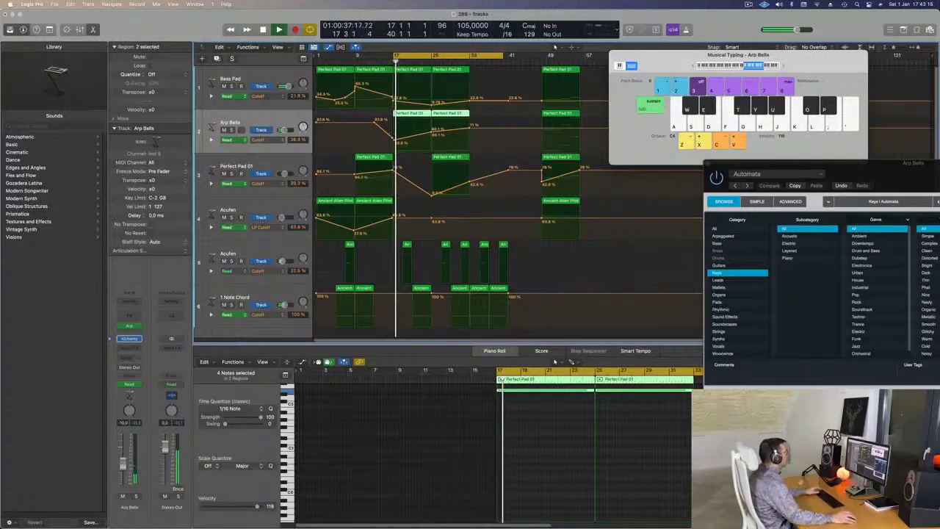
- Rename the third track as Top Pad and move it above Bass Pad as the first track
{"action": "double_click", "coordinate": [227, 166]}
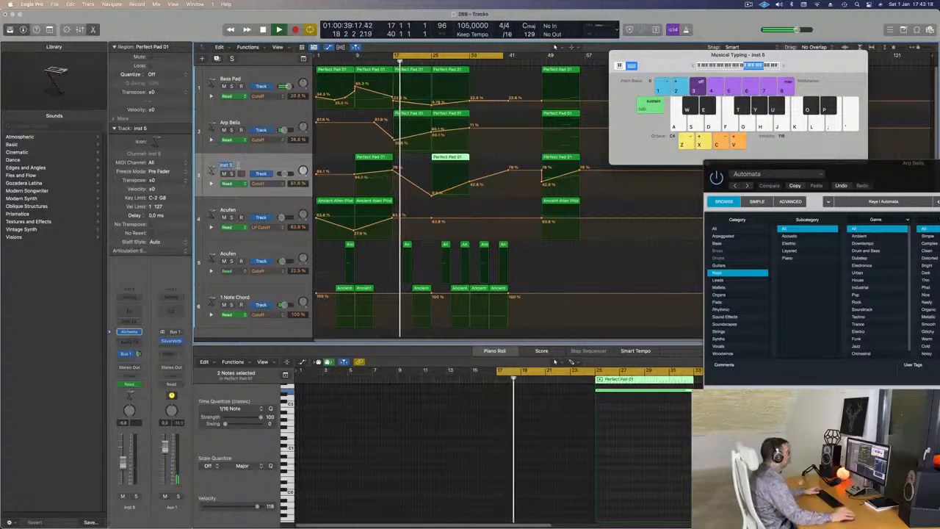
{"action": "type", "text": "Top Pad"}
{"action": "key", "text": "Return"}
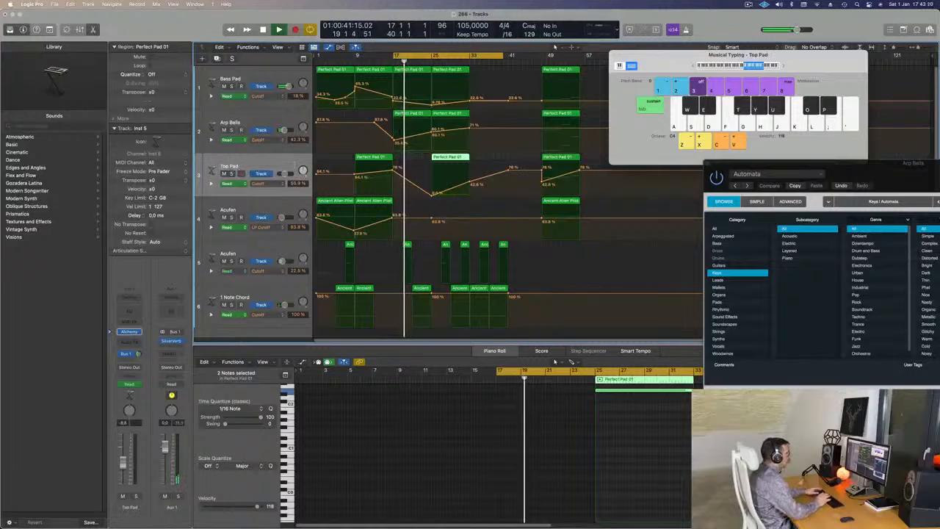
{"action": "left_click_drag", "start_coordinate": [243, 167], "coordinate": [260, 77]}
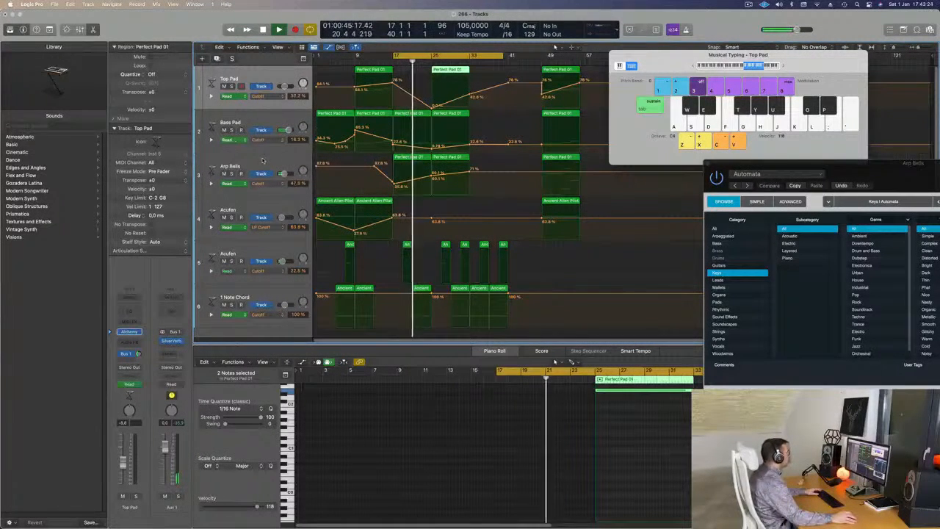
- Rename the fifth track, the second one called Acufen, as Cytar
{"action": "left_click", "coordinate": [280, 206]}
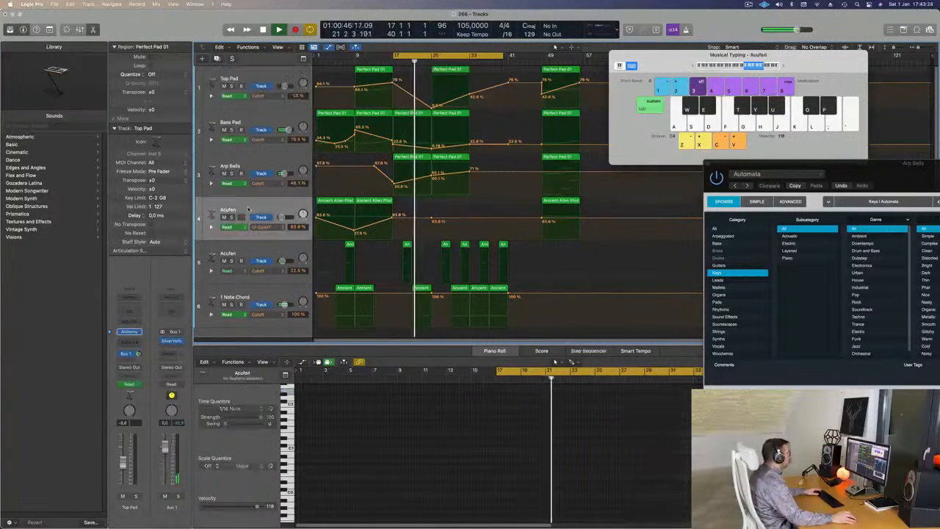
{"action": "left_click", "coordinate": [267, 250]}
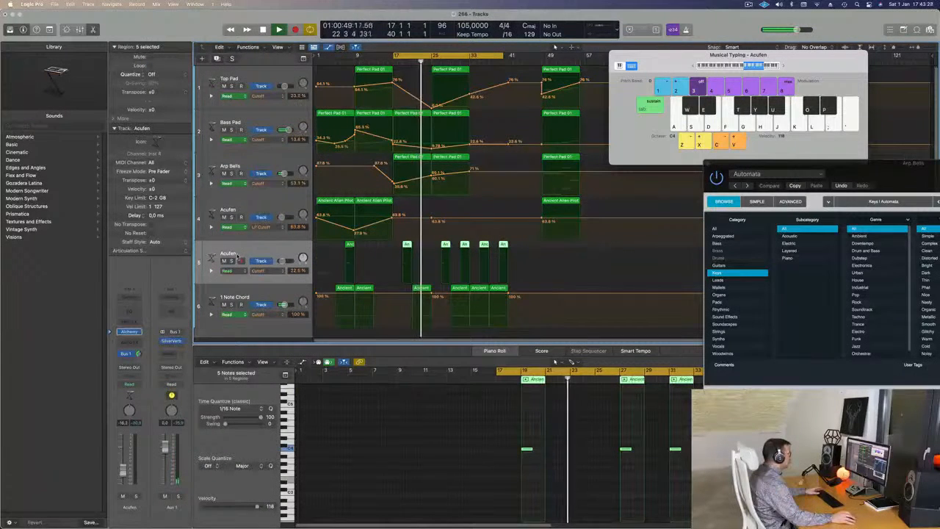
{"action": "double_click", "coordinate": [227, 252]}
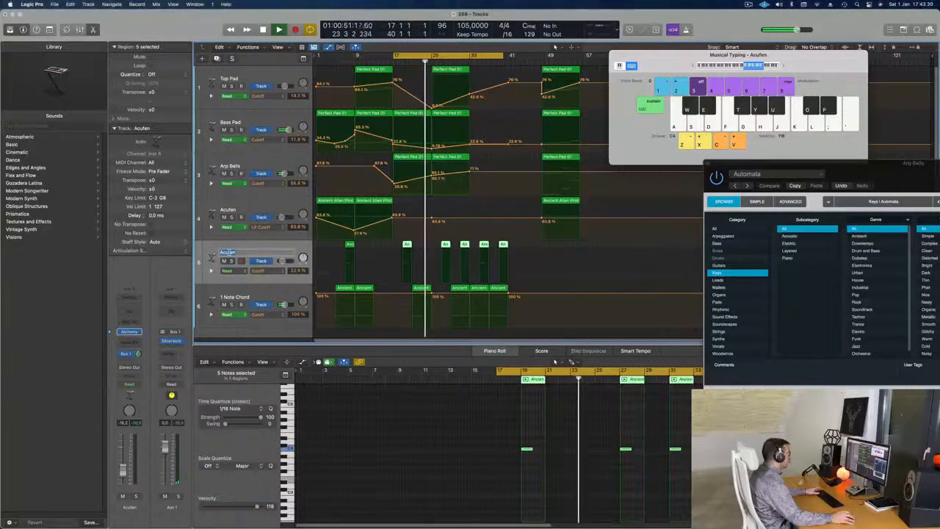
{"action": "type", "text": "Cr"}
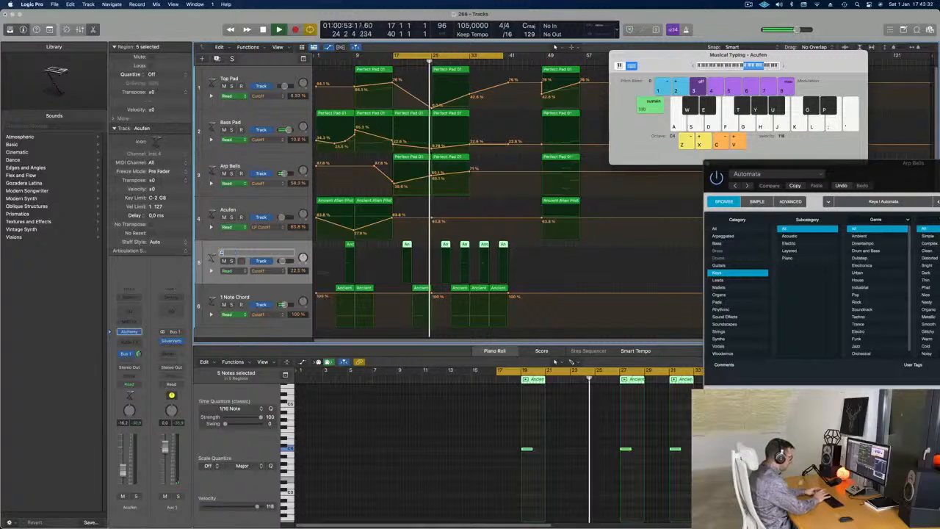
{"action": "type", "text": "ytar"}
{"action": "key", "text": "Return"}
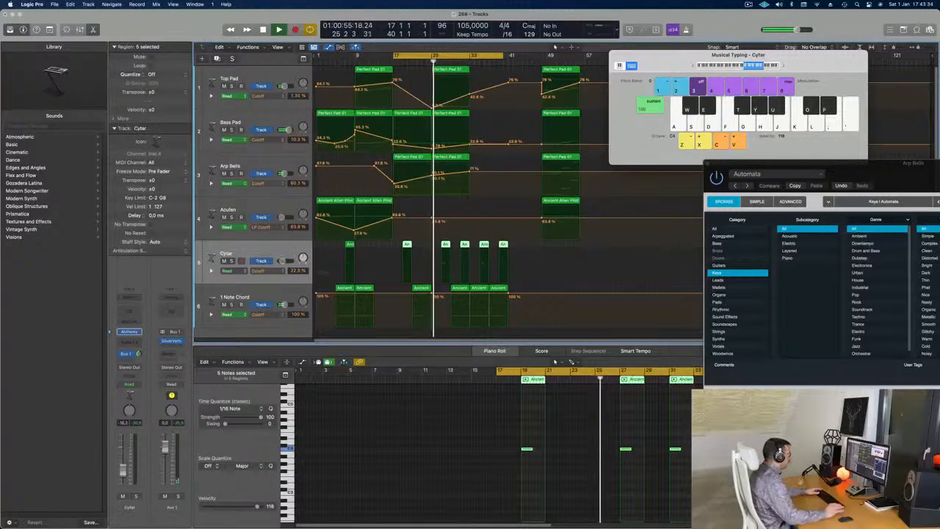
- Rename the 1 Note Chord track as Deep Drum
{"action": "left_click", "coordinate": [226, 296]}
{"action": "type", "text": "Deep"}
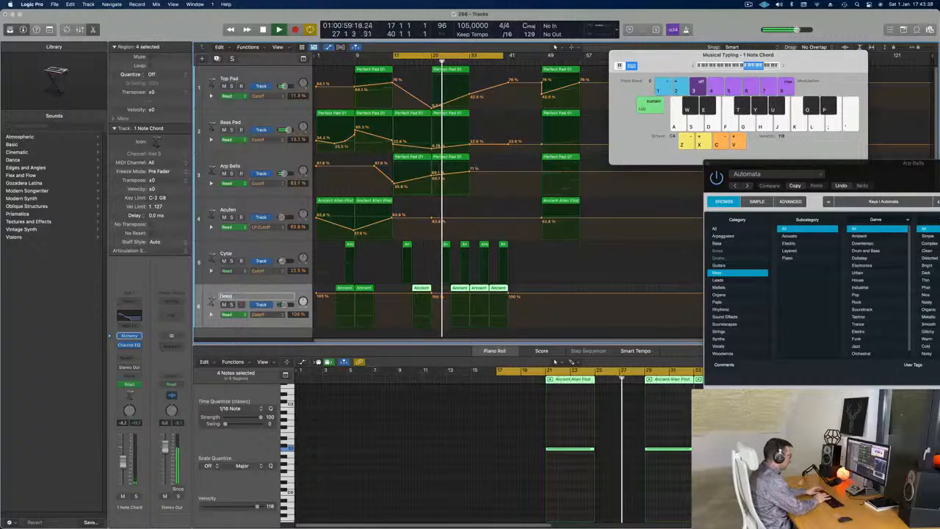
{"action": "type", "text": " Dru"}
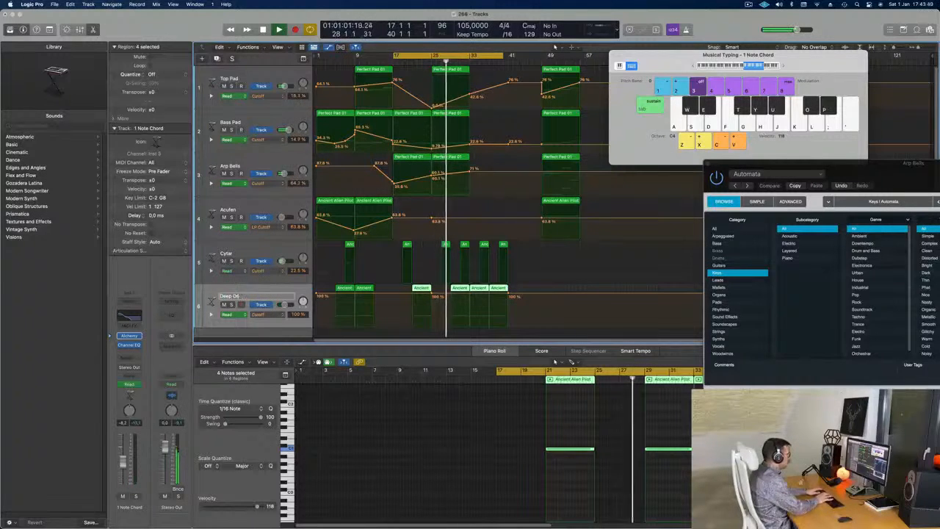
{"action": "type", "text": "m"}
{"action": "key", "text": "Return"}
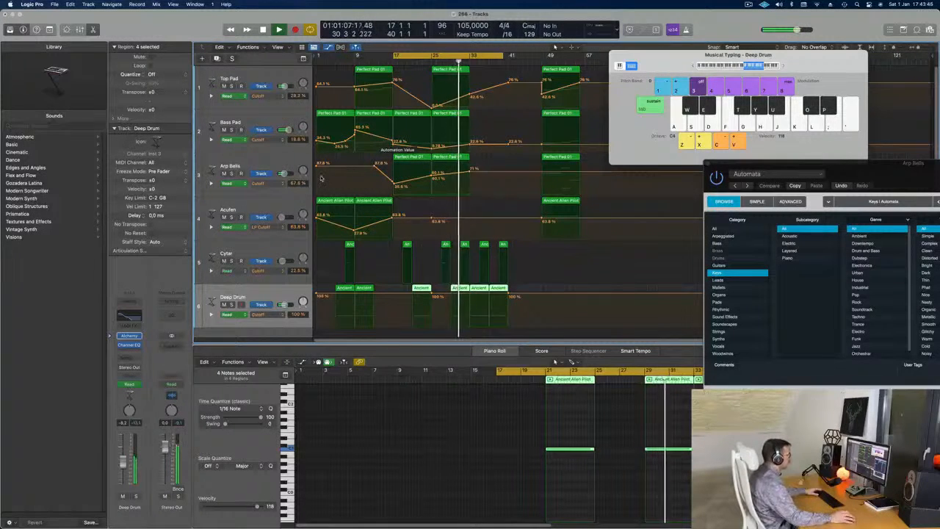
- Copy the Acufen track's first Ancient Alien Pilot region with its cutoff automation to bar 33
{"action": "left_click", "coordinate": [559, 203]}
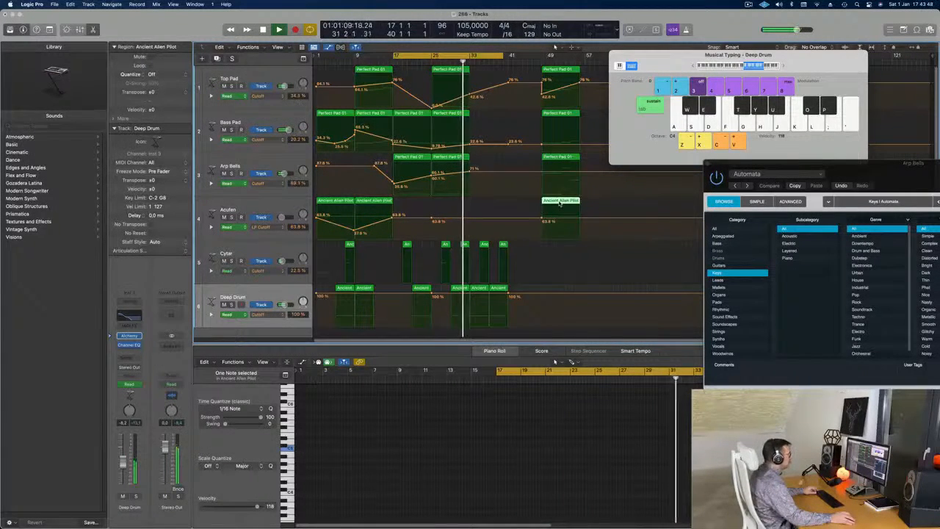
{"action": "left_click", "coordinate": [335, 201]}
{"action": "left_click_drag", "start_coordinate": [336, 202], "coordinate": [489, 204]}
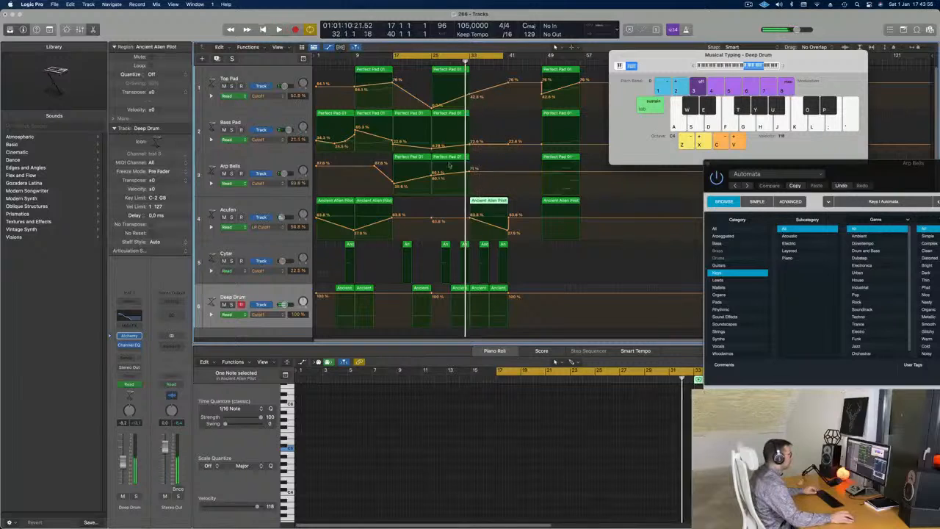
- Shorten the note in the Deep Drum region at bar 33 to less than one bar and replay from about bar 32
{"action": "scroll", "coordinate": [657, 437], "scroll_direction": "right", "scroll_amount": 3}
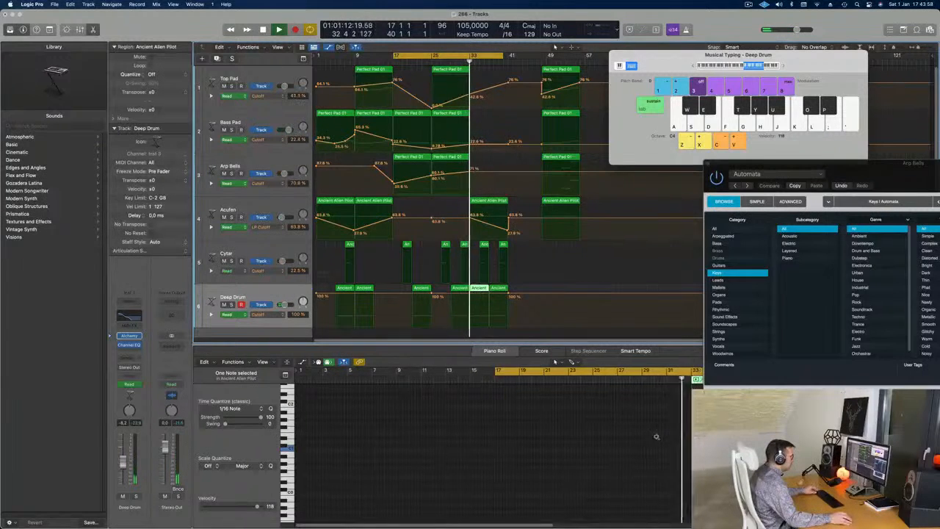
{"action": "left_click", "coordinate": [655, 449]}
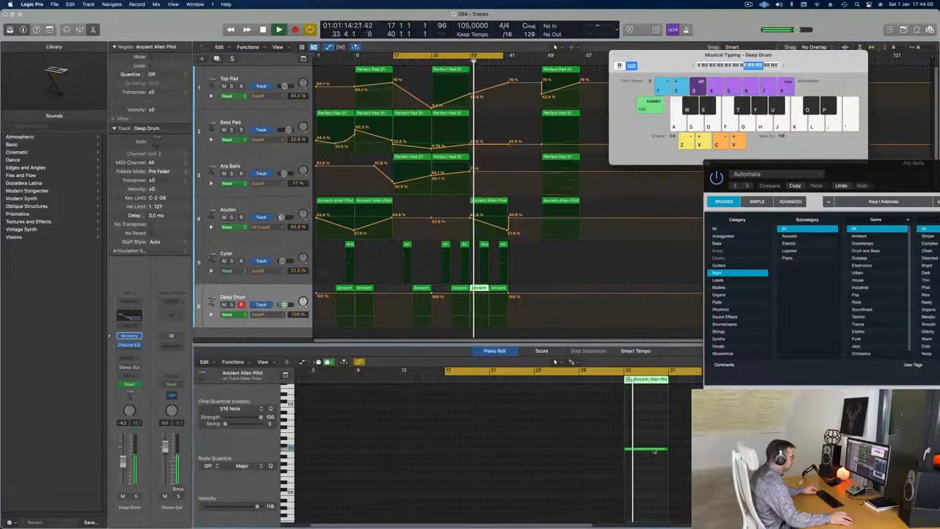
{"action": "left_click_drag", "start_coordinate": [666, 450], "coordinate": [628, 450]}
{"action": "left_click", "coordinate": [466, 63]}
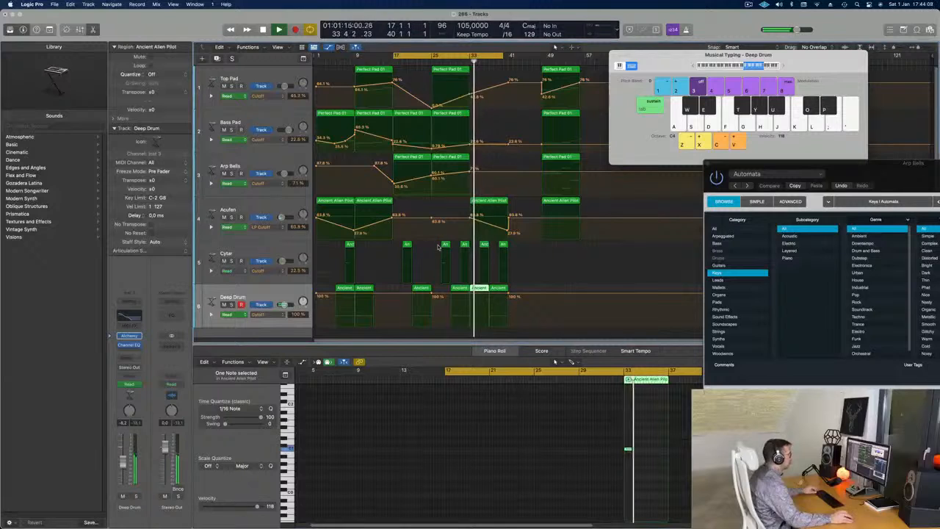
- Delete the Deep Drum region at bar 37 and close the Arp Bells Alchemy window
{"action": "left_click_drag", "start_coordinate": [892, 166], "coordinate": [910, 141]}
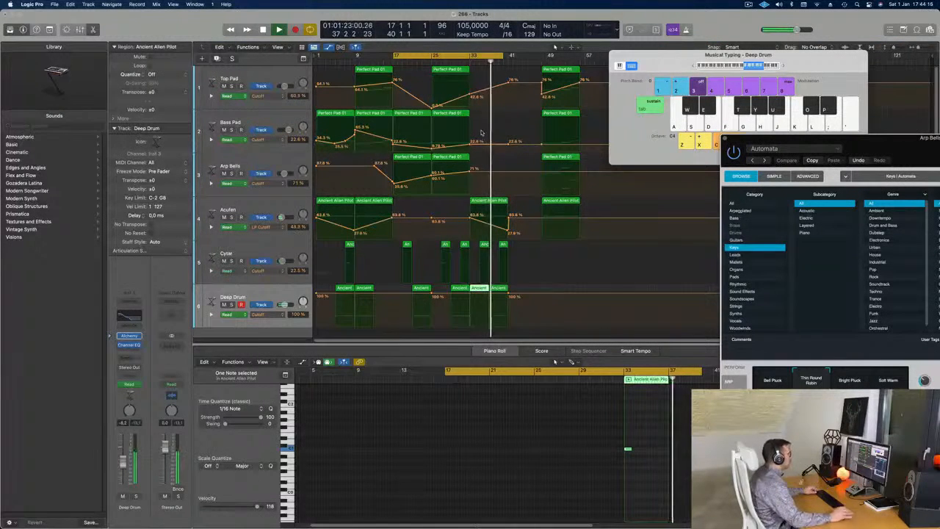
{"action": "left_click", "coordinate": [462, 64]}
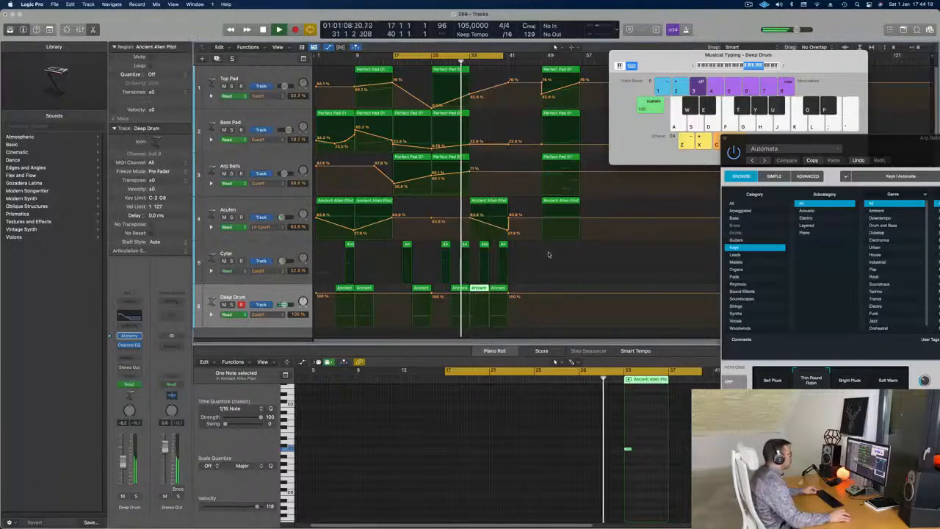
{"action": "left_click", "coordinate": [498, 288]}
{"action": "key", "text": "Delete"}
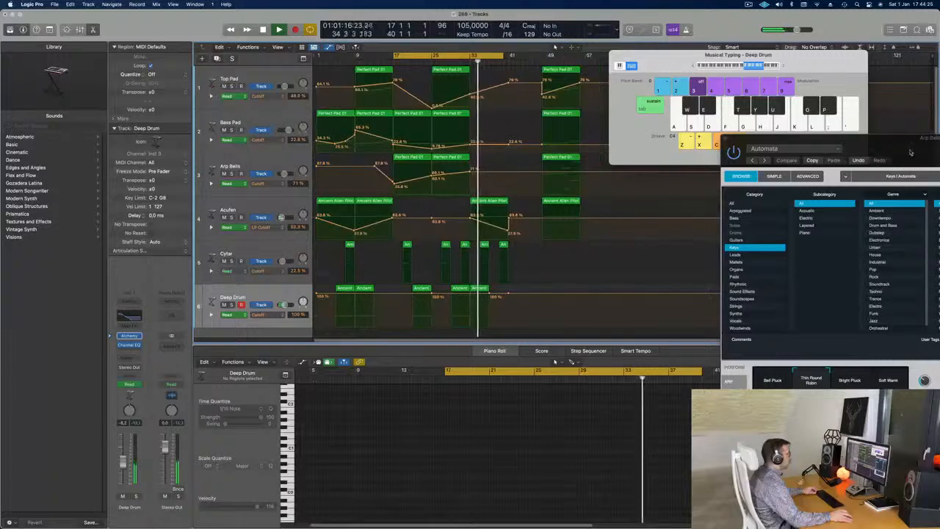
{"action": "left_click_drag", "start_coordinate": [907, 153], "coordinate": [421, 155]}
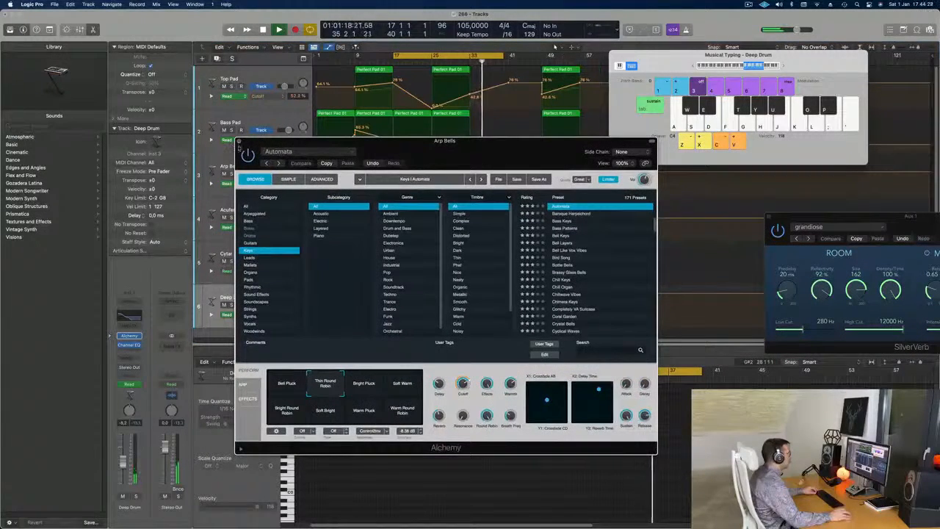
{"action": "left_click", "coordinate": [238, 141]}
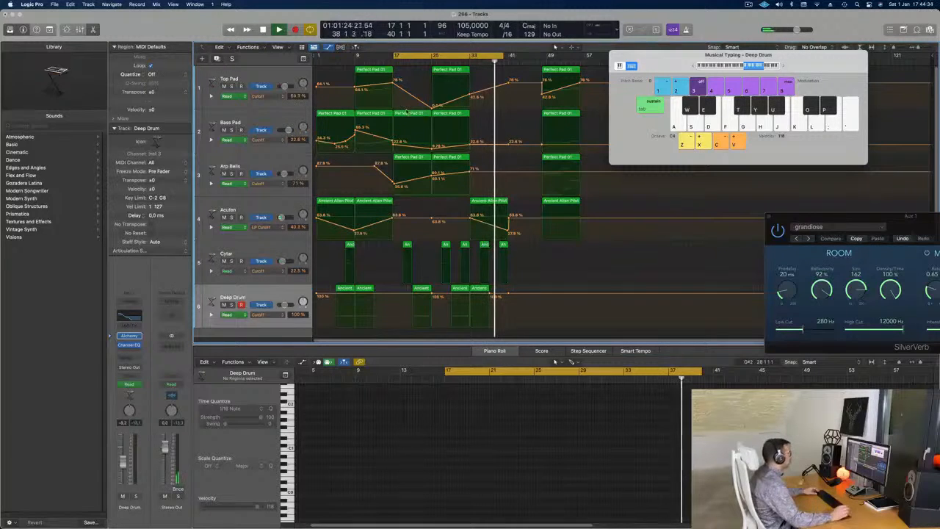
- Select all regions in the arrangement and name them after their tracks
{"action": "key", "text": "super+a"}
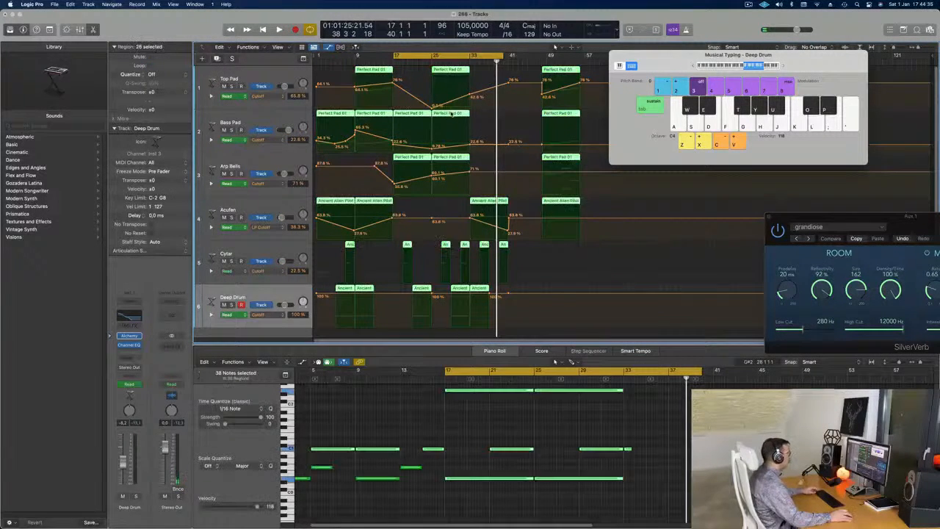
{"action": "right_click", "coordinate": [449, 115]}
{"action": "left_click", "coordinate": [469, 124]}
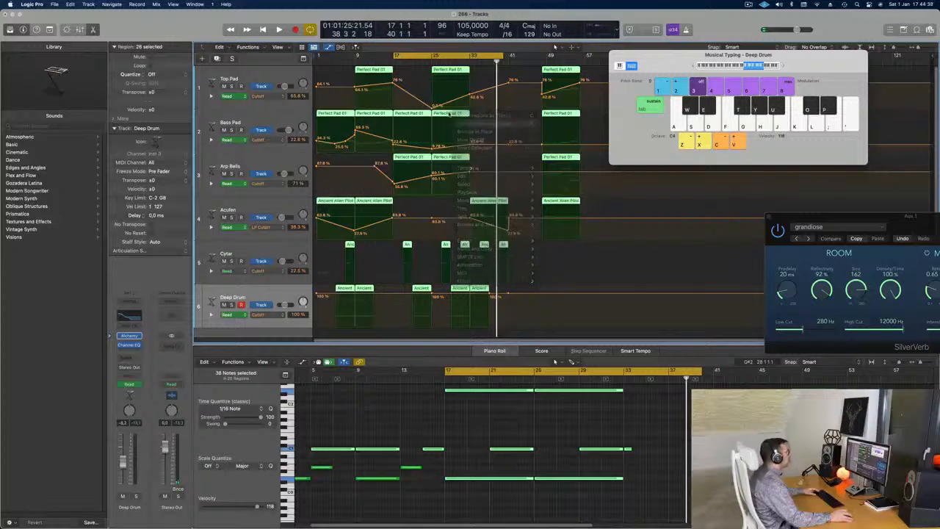
{"action": "right_click", "coordinate": [446, 113]}
{"action": "left_click", "coordinate": [462, 126]}
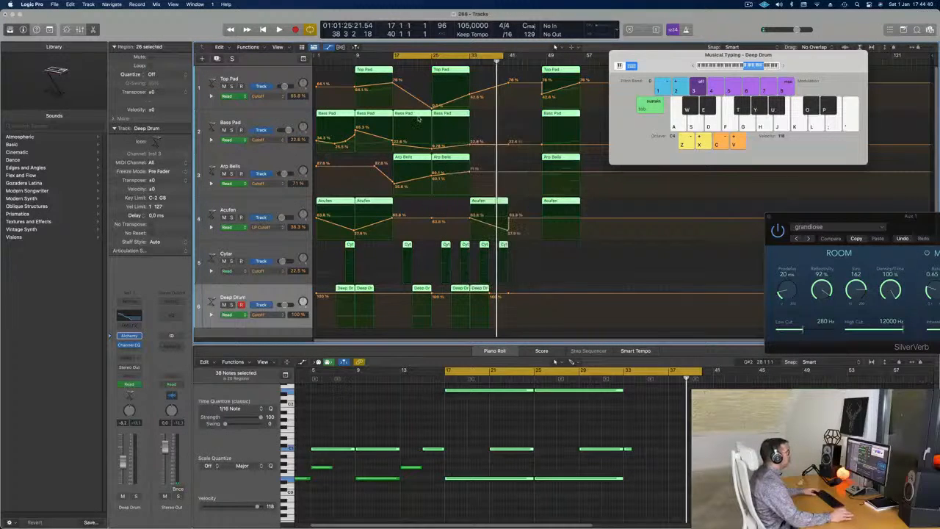
- Deselect all regions and listen to the cycled section from bar 17 to about bar 32
{"action": "key", "text": "space"}
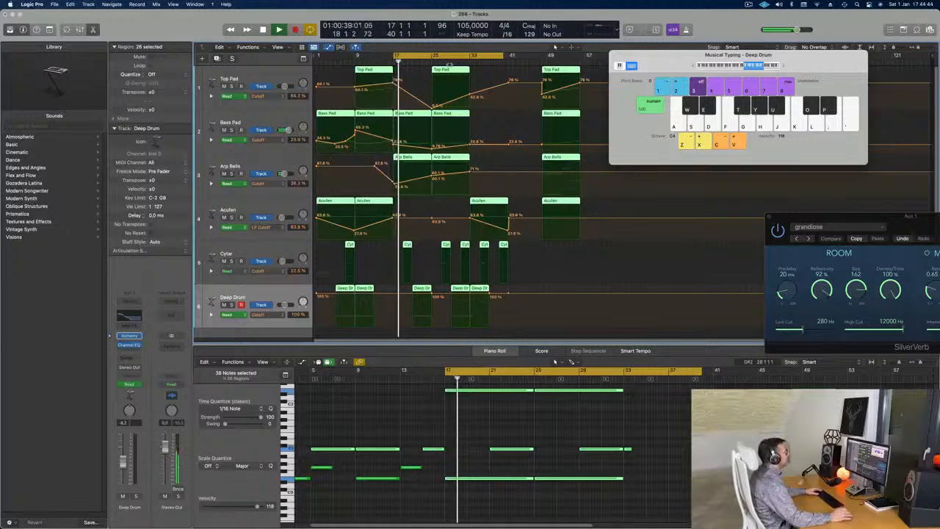
{"action": "left_click", "coordinate": [495, 116]}
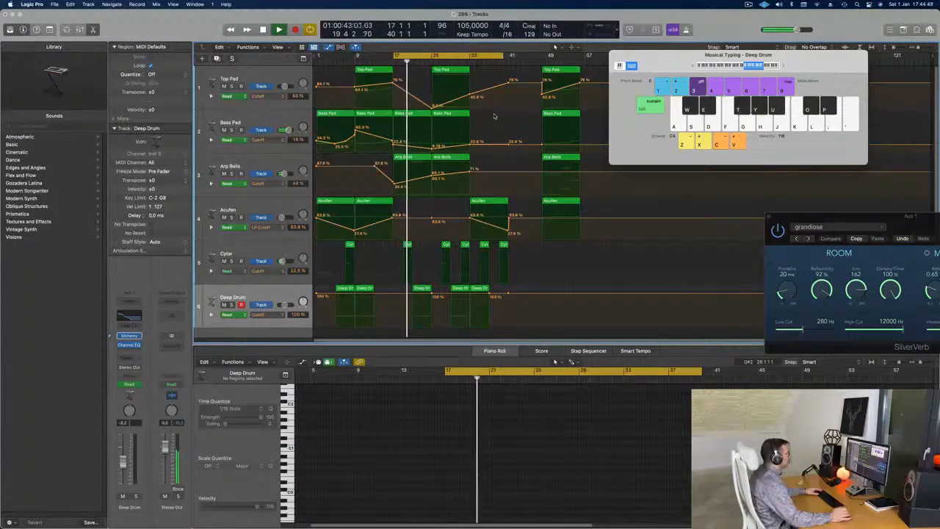
{"action": "left_click", "coordinate": [748, 4]}
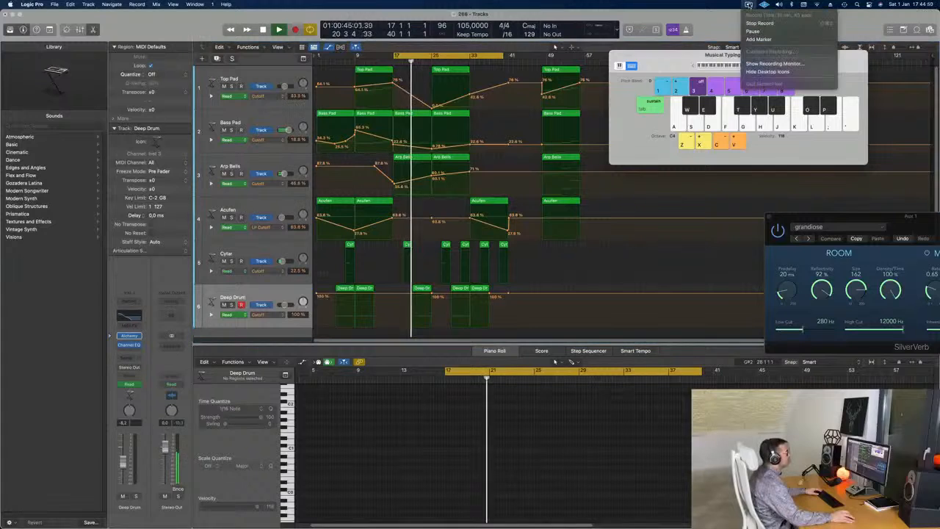
{"action": "left_click", "coordinate": [748, 5]}
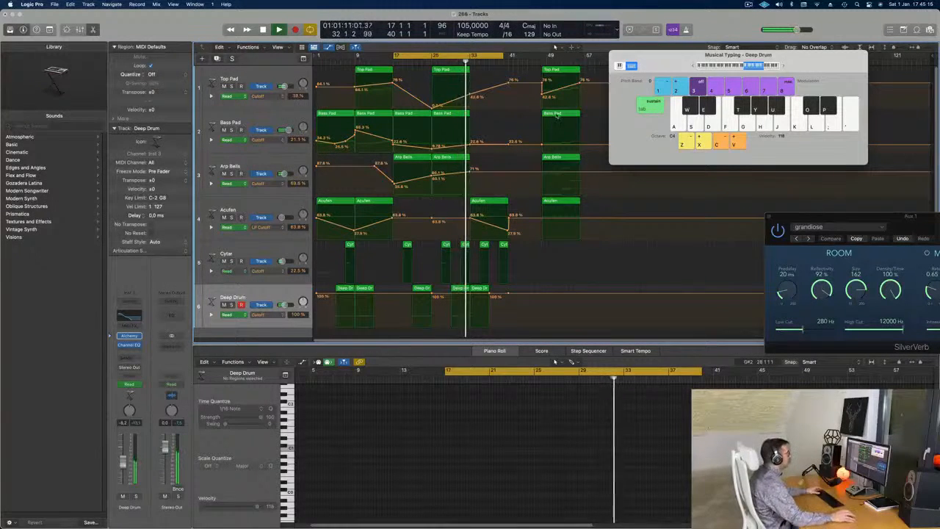
{"action": "key", "text": "space"}
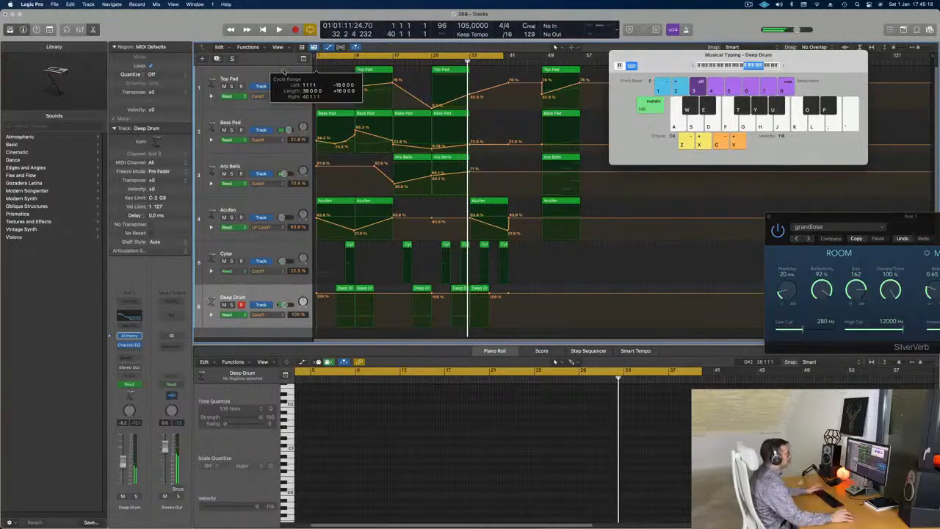
- Play from the start and adjust the Top Pad's cutoff automation around bar 9 and to about 86% near bar 17
{"action": "key", "text": "Return"}
{"action": "key", "text": "space"}
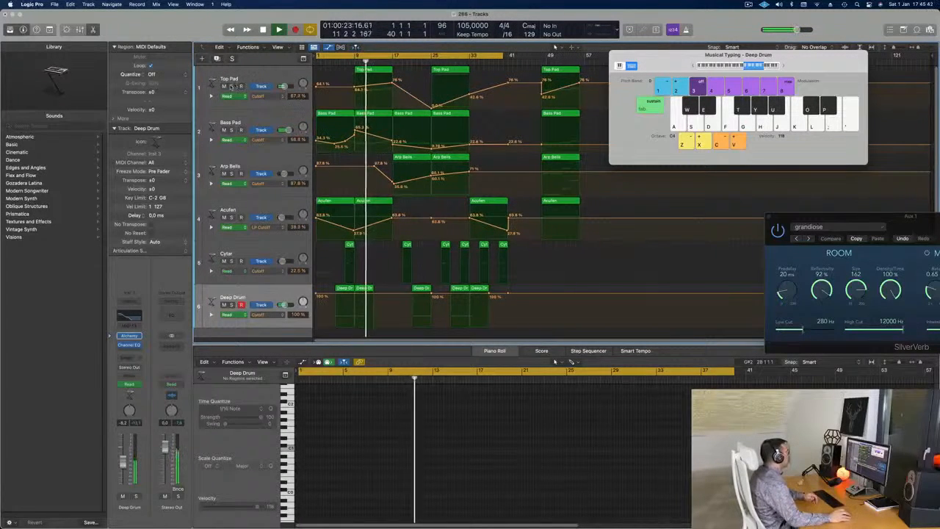
{"action": "left_click", "coordinate": [245, 79]}
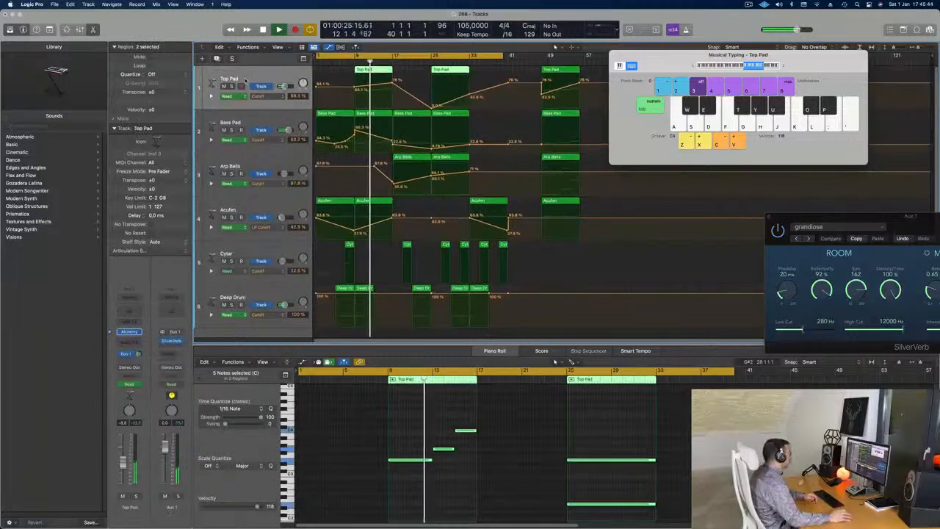
{"action": "left_click", "coordinate": [356, 88]}
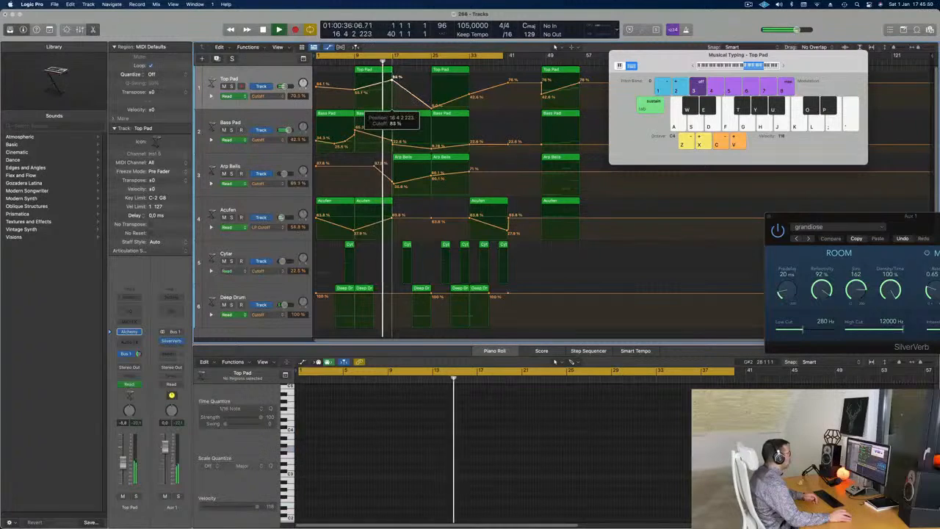
{"action": "left_click_drag", "start_coordinate": [392, 79], "coordinate": [393, 81]}
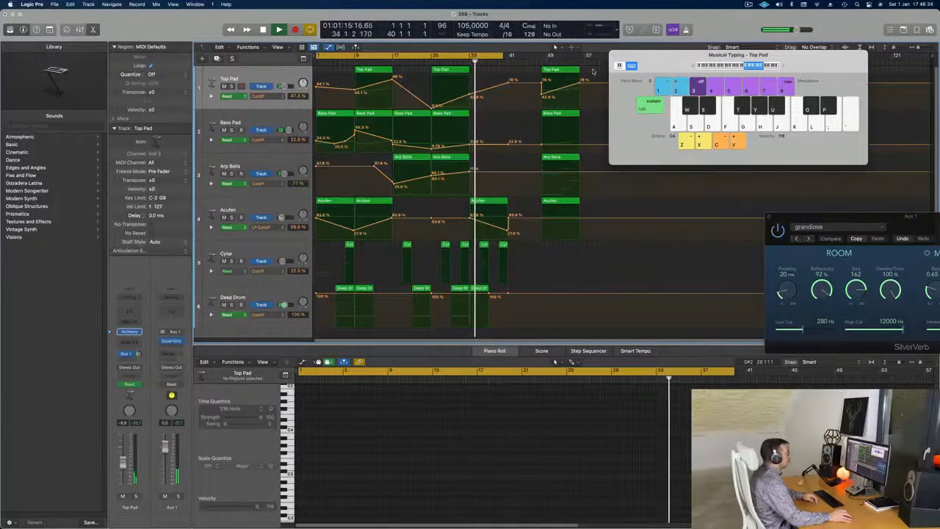
- Move the four regions near bar 48 to bar 41 and remove the Top Pad's extra cutoff point there
{"action": "left_click_drag", "start_coordinate": [594, 72], "coordinate": [530, 221]}
{"action": "left_click_drag", "start_coordinate": [554, 71], "coordinate": [503, 49]}
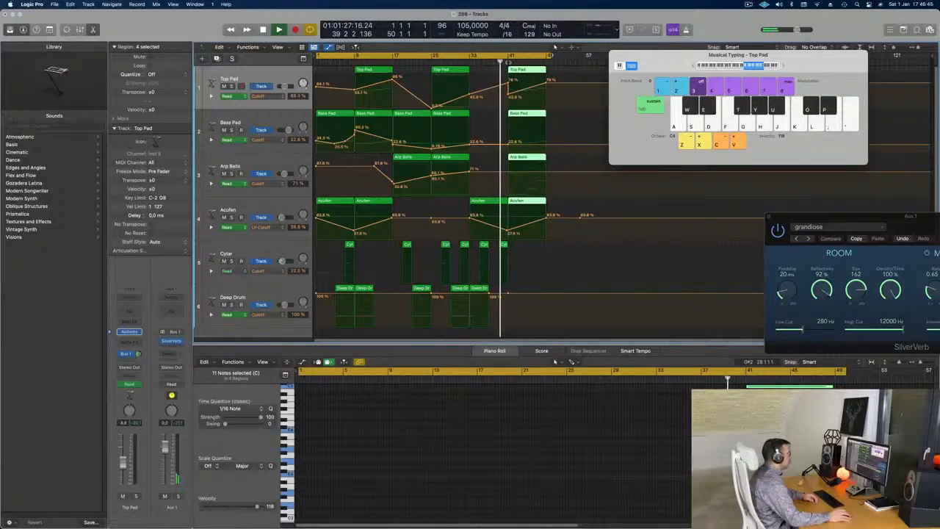
{"action": "left_click", "coordinate": [505, 87]}
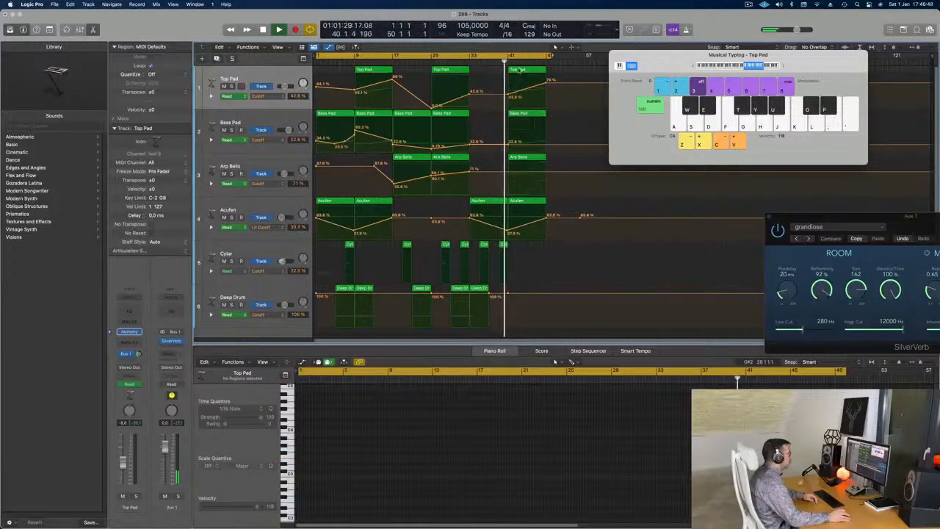
- Copy the Top Pad, Bass Pad, Arp Bells and Acufen regions from bar 41 to bar 49
{"action": "left_click", "coordinate": [519, 69]}
{"action": "mouse_move", "coordinate": [554, 72]}
{"action": "left_mouse_down"}
{"action": "mouse_move", "coordinate": [541, 214]}
{"action": "mouse_move", "coordinate": [569, 76]}
{"action": "left_mouse_up"}
{"action": "key", "text": "space"}
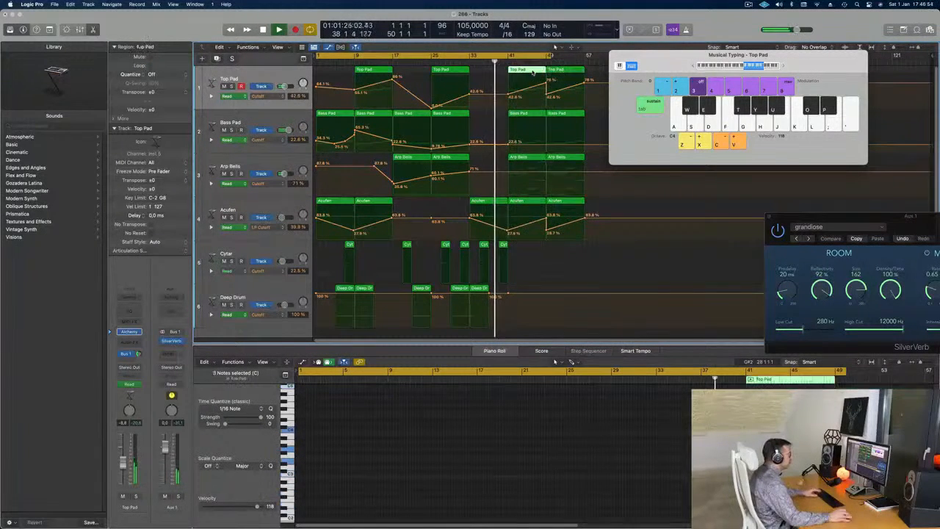
- Delete the Top Pad region at bar 41 and cycle playback from bar 41 to bar 51
{"action": "left_click", "coordinate": [511, 58]}
{"action": "left_click_drag", "start_coordinate": [509, 58], "coordinate": [555, 58]}
{"action": "key", "text": "space"}
{"action": "key", "text": "space"}
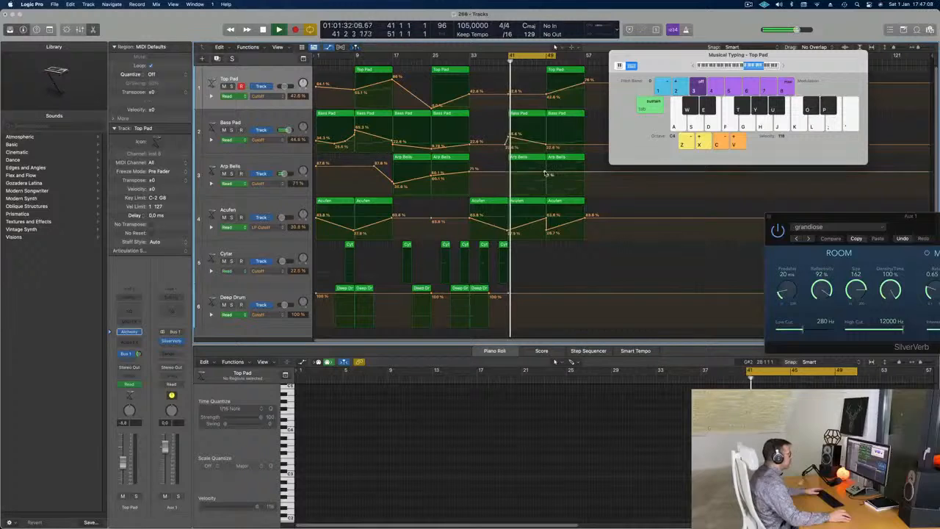
- Lower the Arp Bells cutoff to about 69% at bar 41 and 44% at bar 49, and extend the cycle to bar 57
{"action": "left_click_drag", "start_coordinate": [506, 173], "coordinate": [506, 180]}
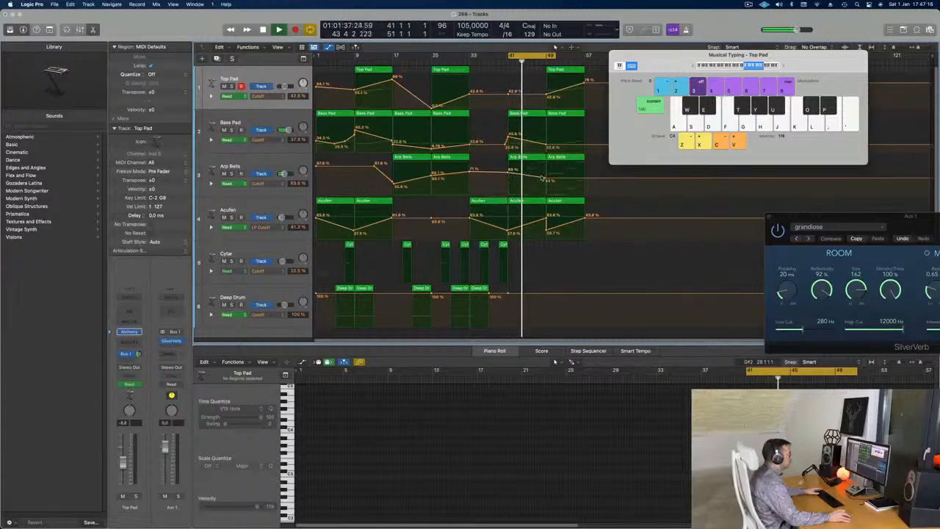
{"action": "left_click_drag", "start_coordinate": [543, 179], "coordinate": [544, 184]}
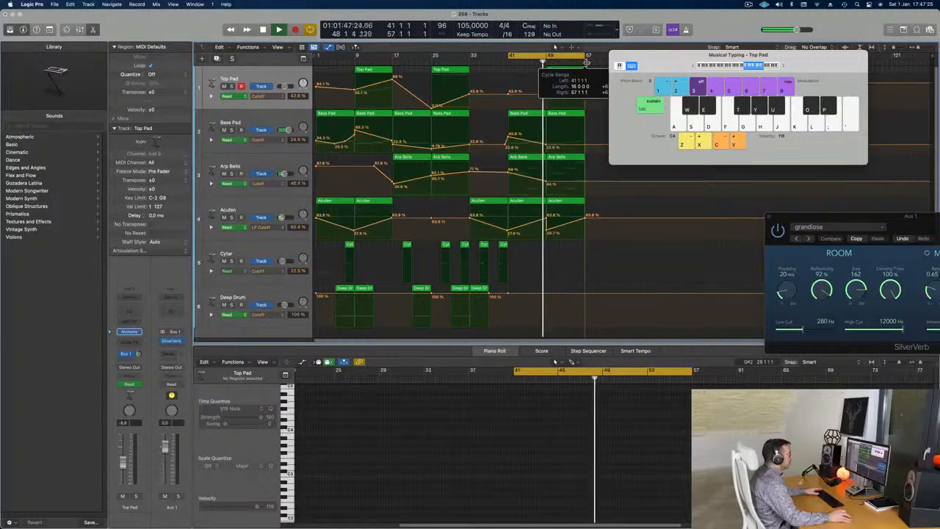
{"action": "key", "text": "space"}
- Remove the later notes from the Arp Bells region at bar 41 and lengthen the first two notes to fill it
{"action": "double_click", "coordinate": [528, 158]}
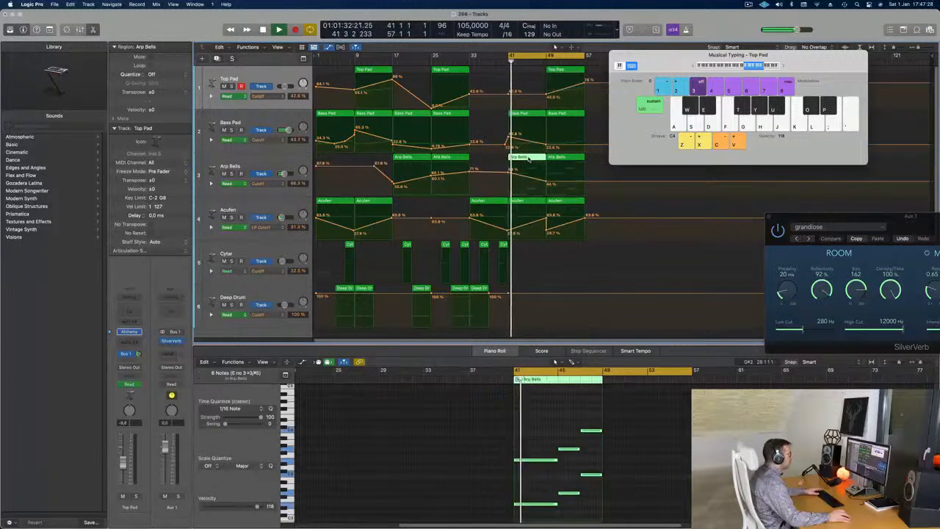
{"action": "double_click", "coordinate": [528, 159]}
{"action": "scroll", "coordinate": [566, 434], "scroll_direction": "up", "scroll_amount": 5}
{"action": "left_click_drag", "start_coordinate": [566, 418], "coordinate": [591, 497]}
{"action": "key", "text": "Delete"}
{"action": "left_click_drag", "start_coordinate": [555, 442], "coordinate": [544, 505]}
{"action": "left_click_drag", "start_coordinate": [556, 459], "coordinate": [601, 464]}
{"action": "scroll", "coordinate": [541, 436], "scroll_direction": "down", "scroll_amount": 5}
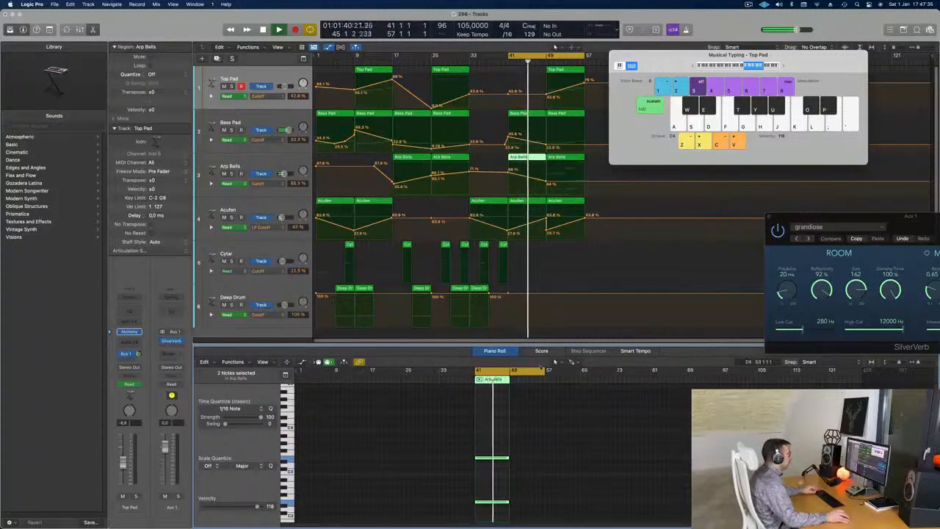
- Listen to the section from bar 41 and lower the Top Pad's cutoff automation at bar 49
{"action": "left_click", "coordinate": [516, 61]}
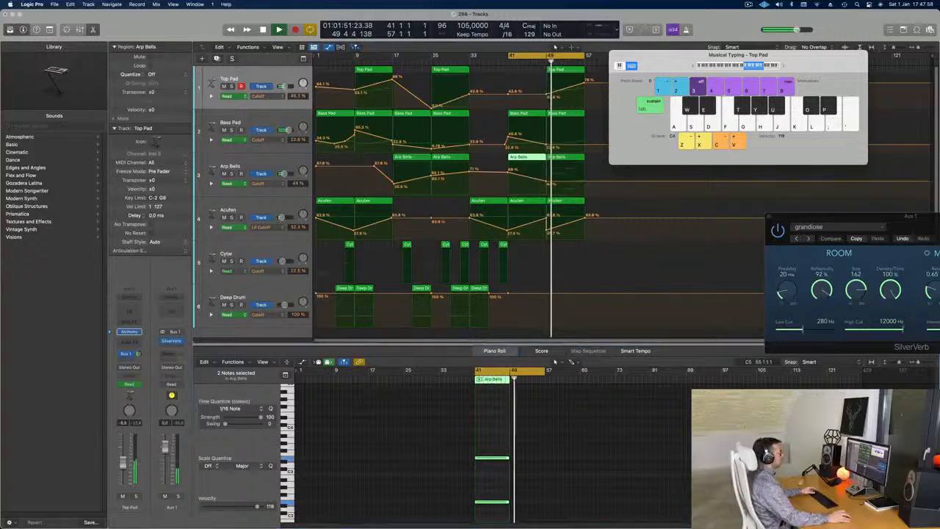
{"action": "left_click_drag", "start_coordinate": [547, 98], "coordinate": [547, 108]}
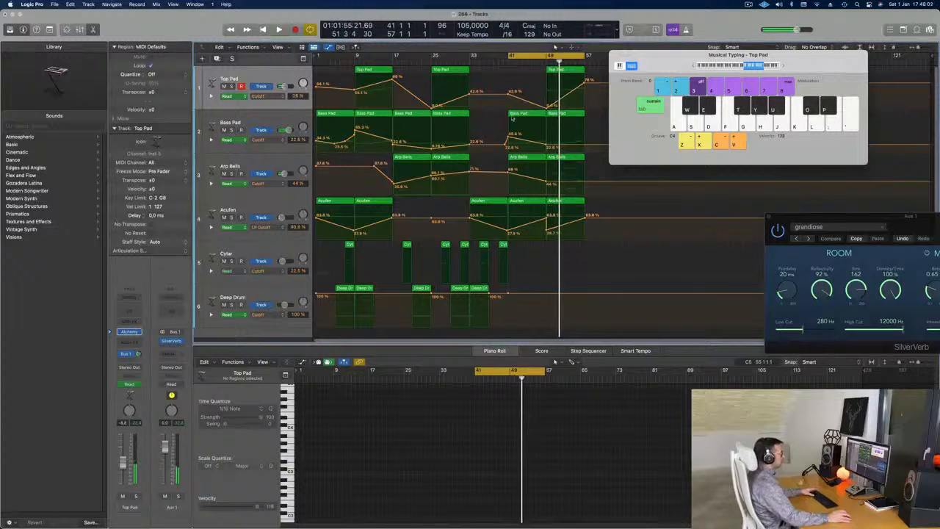
- Replace the Arp Bells region at bar 49 with a copy of the bar 41 region and lower the cutoff there
{"action": "left_click", "coordinate": [573, 159]}
{"action": "key", "text": "Delete"}
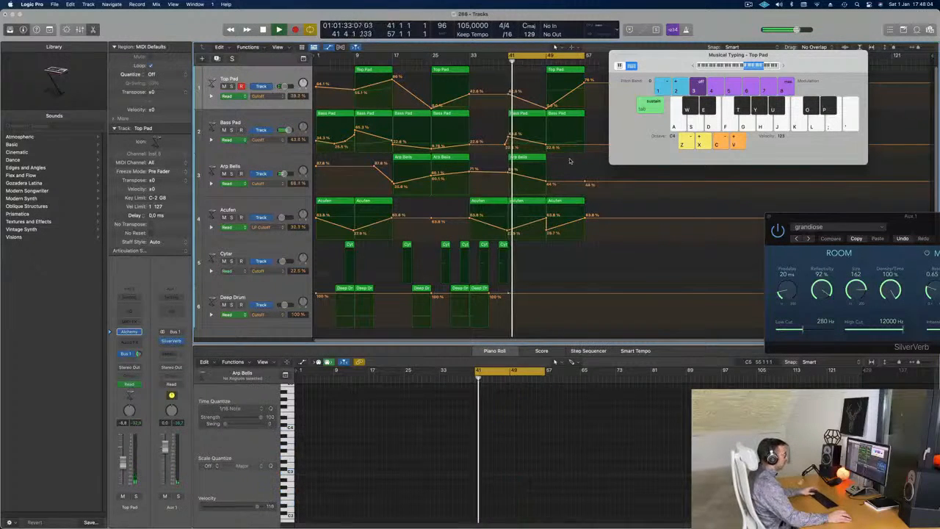
{"action": "left_click_drag", "start_coordinate": [526, 160], "coordinate": [546, 186]}
{"action": "left_click", "coordinate": [547, 174]}
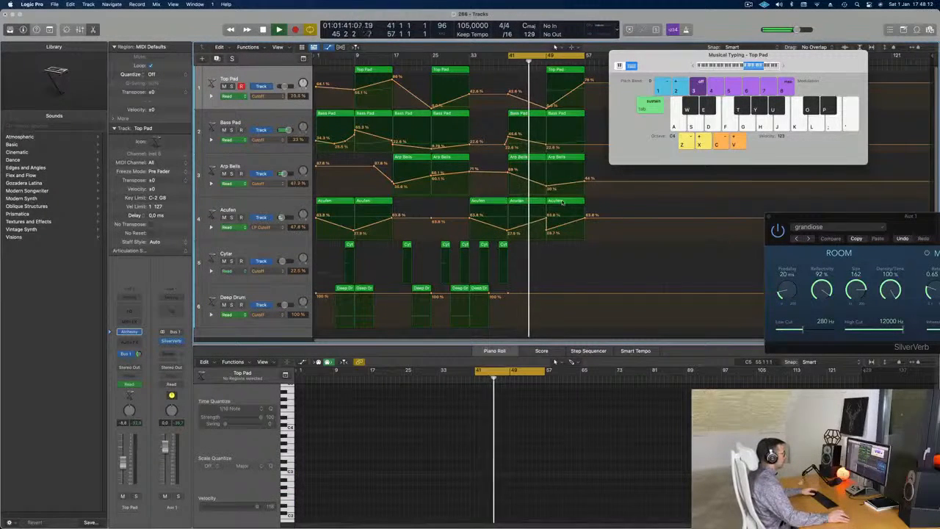
- Delete the Acufen region at bar 49
{"action": "left_click", "coordinate": [561, 201]}
{"action": "key", "text": "Delete"}
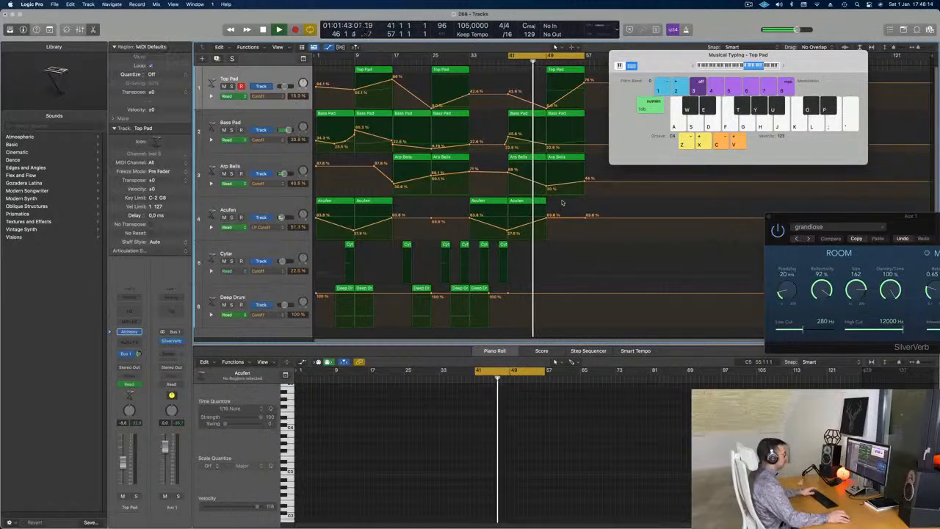
- Reduce the Bass Pad region at bar 41 to its first note and lengthen that note to fill the region
{"action": "left_click", "coordinate": [529, 114]}
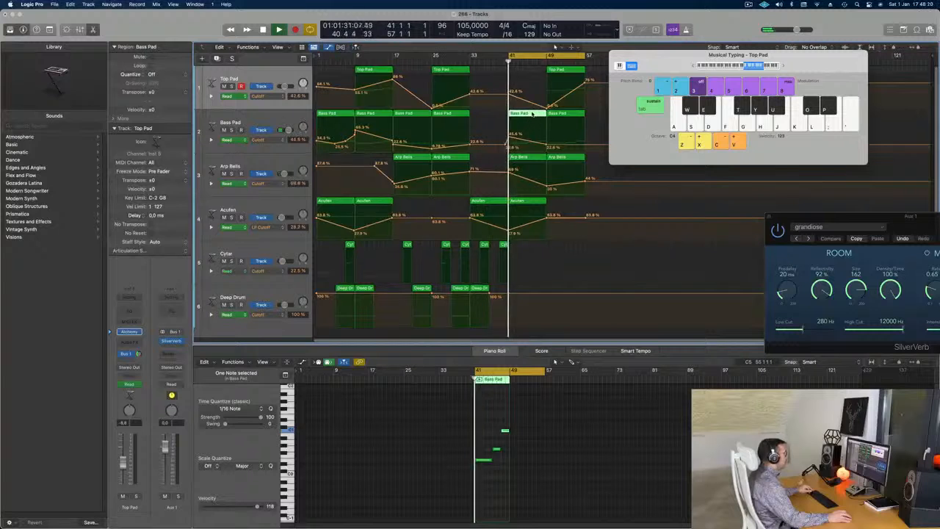
{"action": "key", "text": "e"}
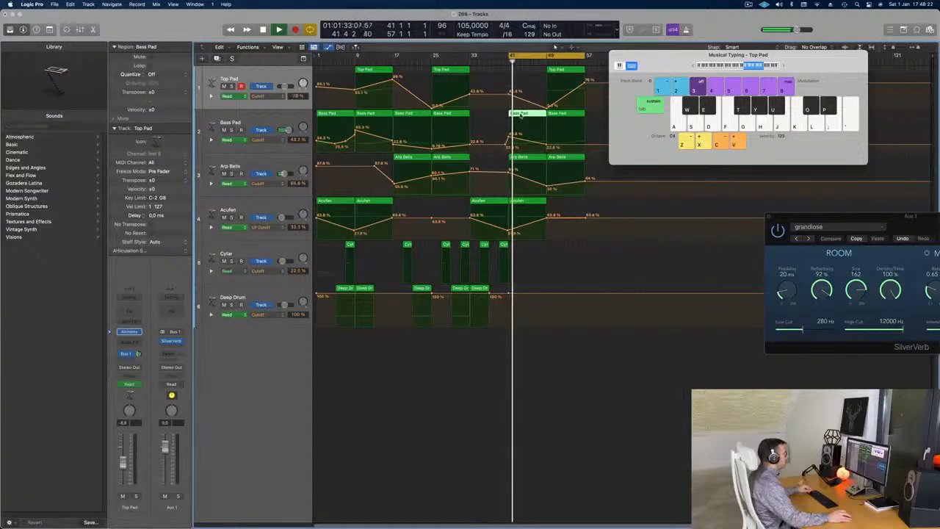
{"action": "key", "text": "e"}
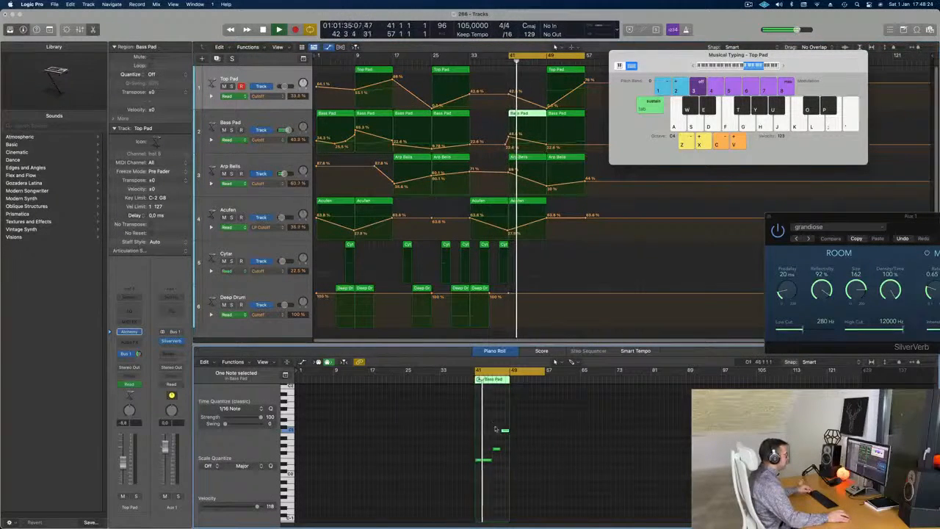
{"action": "left_click_drag", "start_coordinate": [492, 461], "coordinate": [508, 461]}
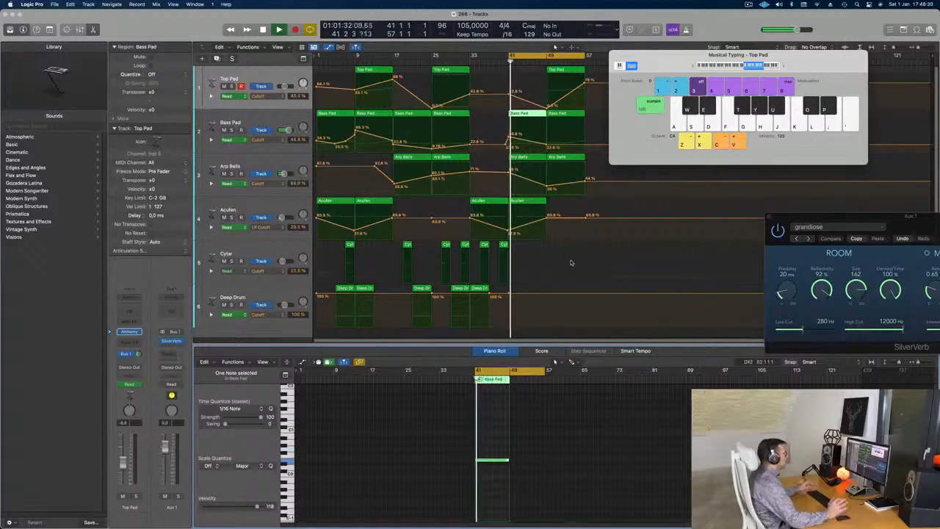
- Move the Musical Typing window clear of the regions and raise the Bass Pad cutoff near bar 57 to 45.6%
{"action": "left_click_drag", "start_coordinate": [697, 56], "coordinate": [738, 114]}
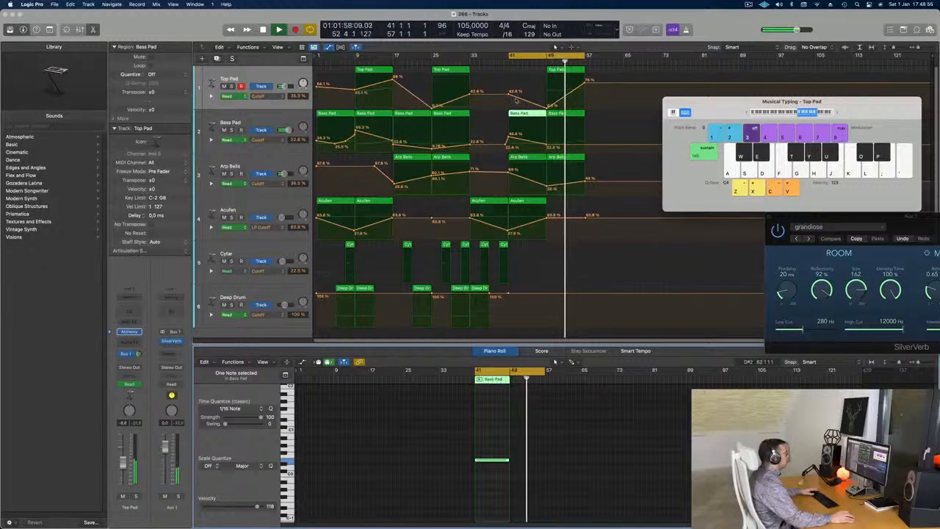
{"action": "left_click", "coordinate": [585, 146]}
{"action": "left_click_drag", "start_coordinate": [585, 145], "coordinate": [585, 137]}
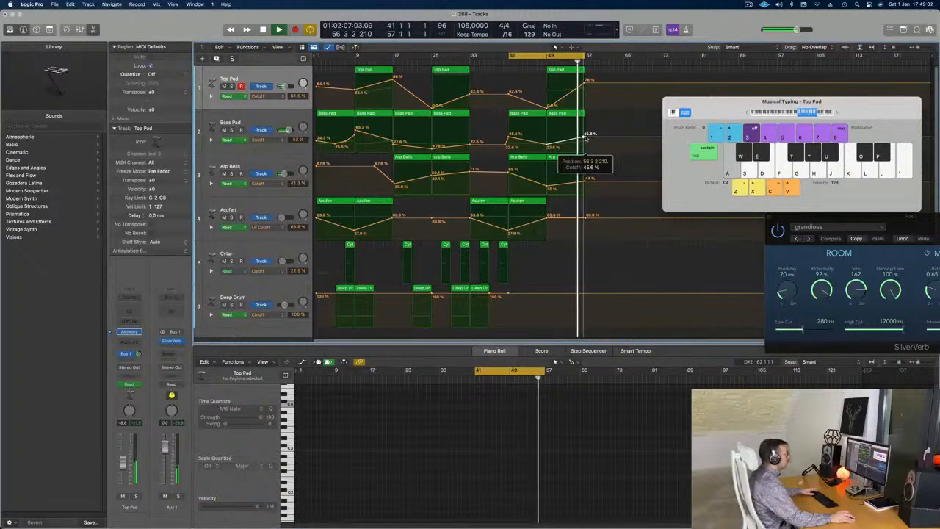
- Show the Secondary Ruler in the arrangement and extend the start of the cycle range to an earlier bar
{"action": "left_click", "coordinate": [278, 47]}
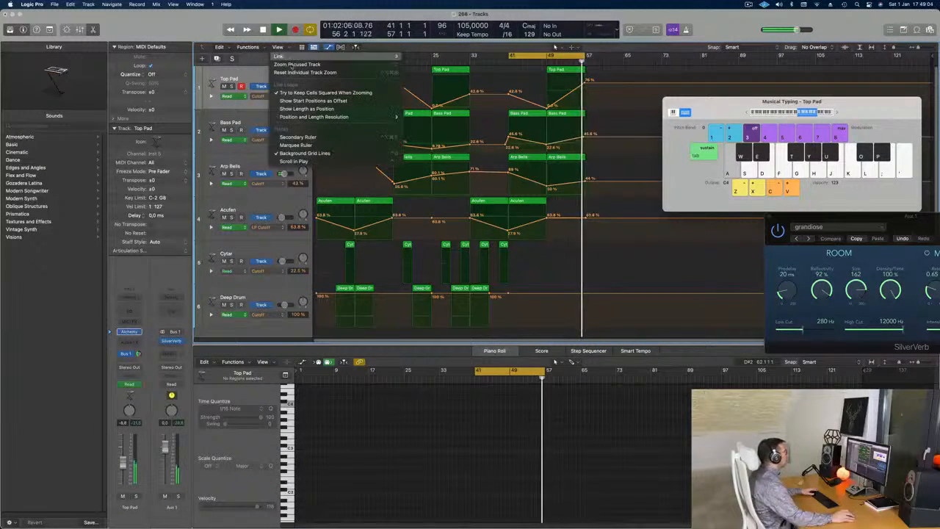
{"action": "left_click", "coordinate": [298, 137]}
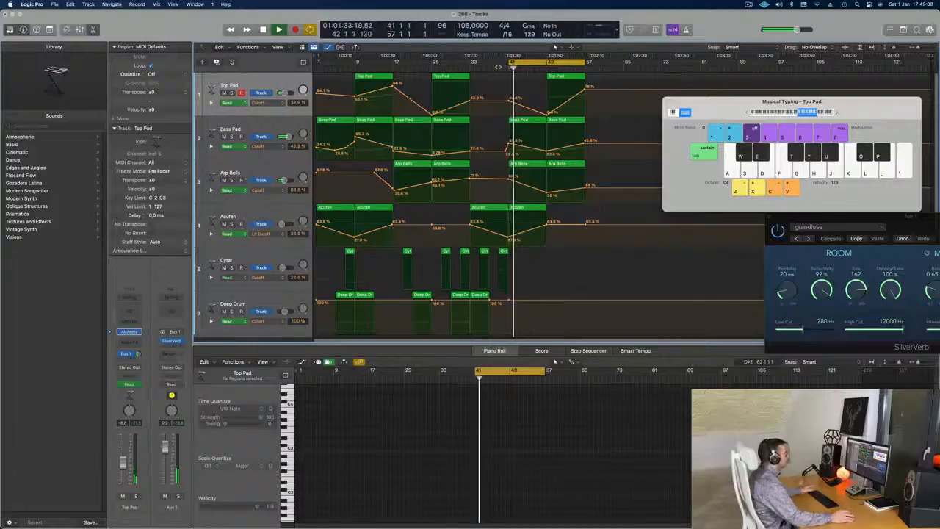
{"action": "left_click_drag", "start_coordinate": [511, 63], "coordinate": [444, 64]}
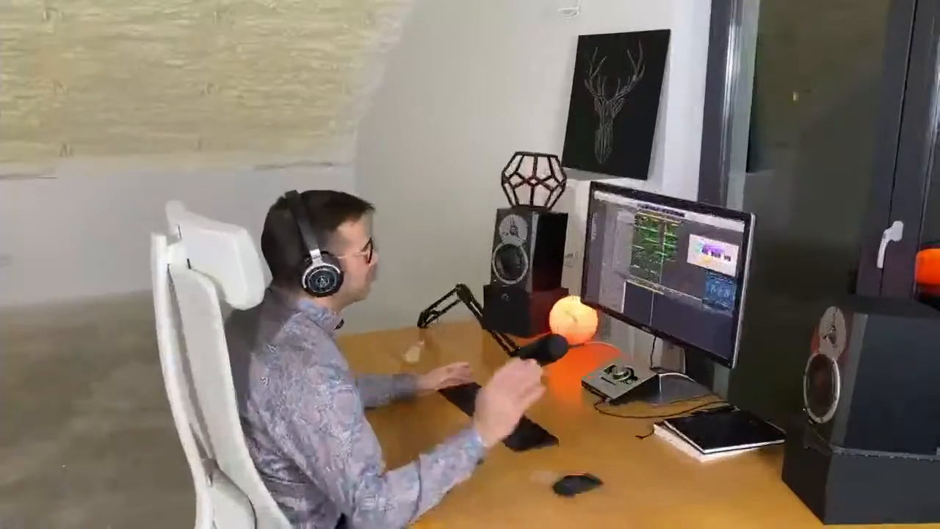